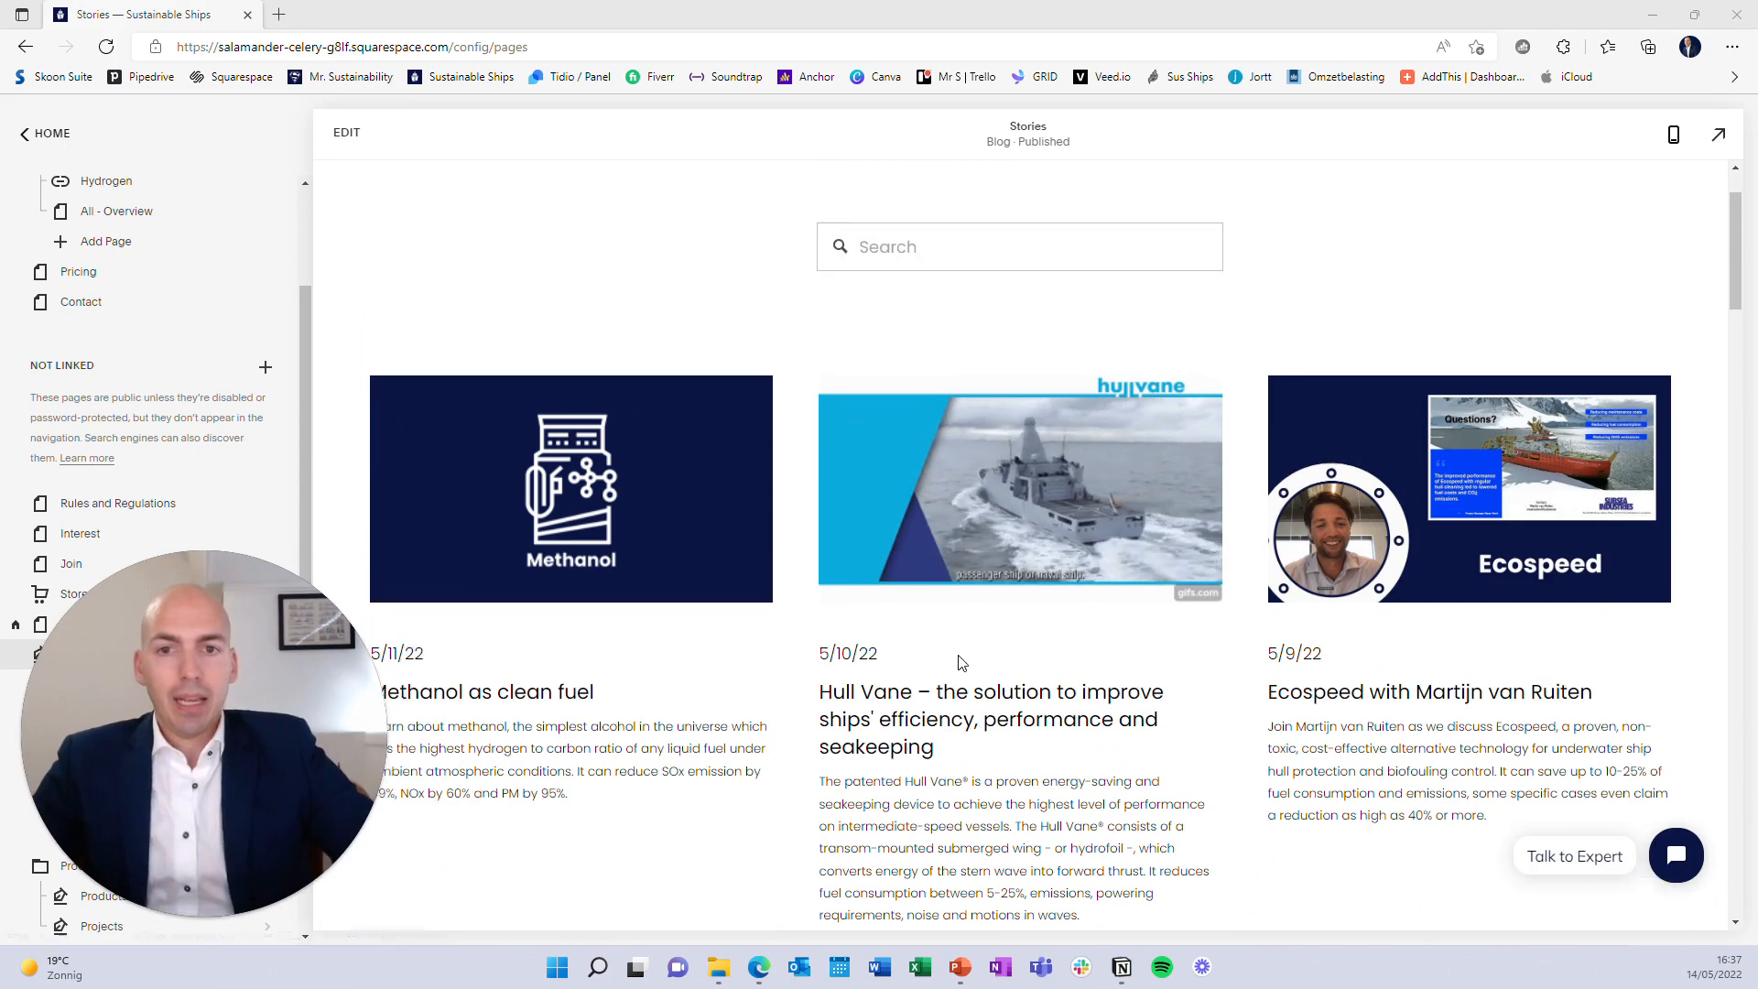
left_click(1367, 514)
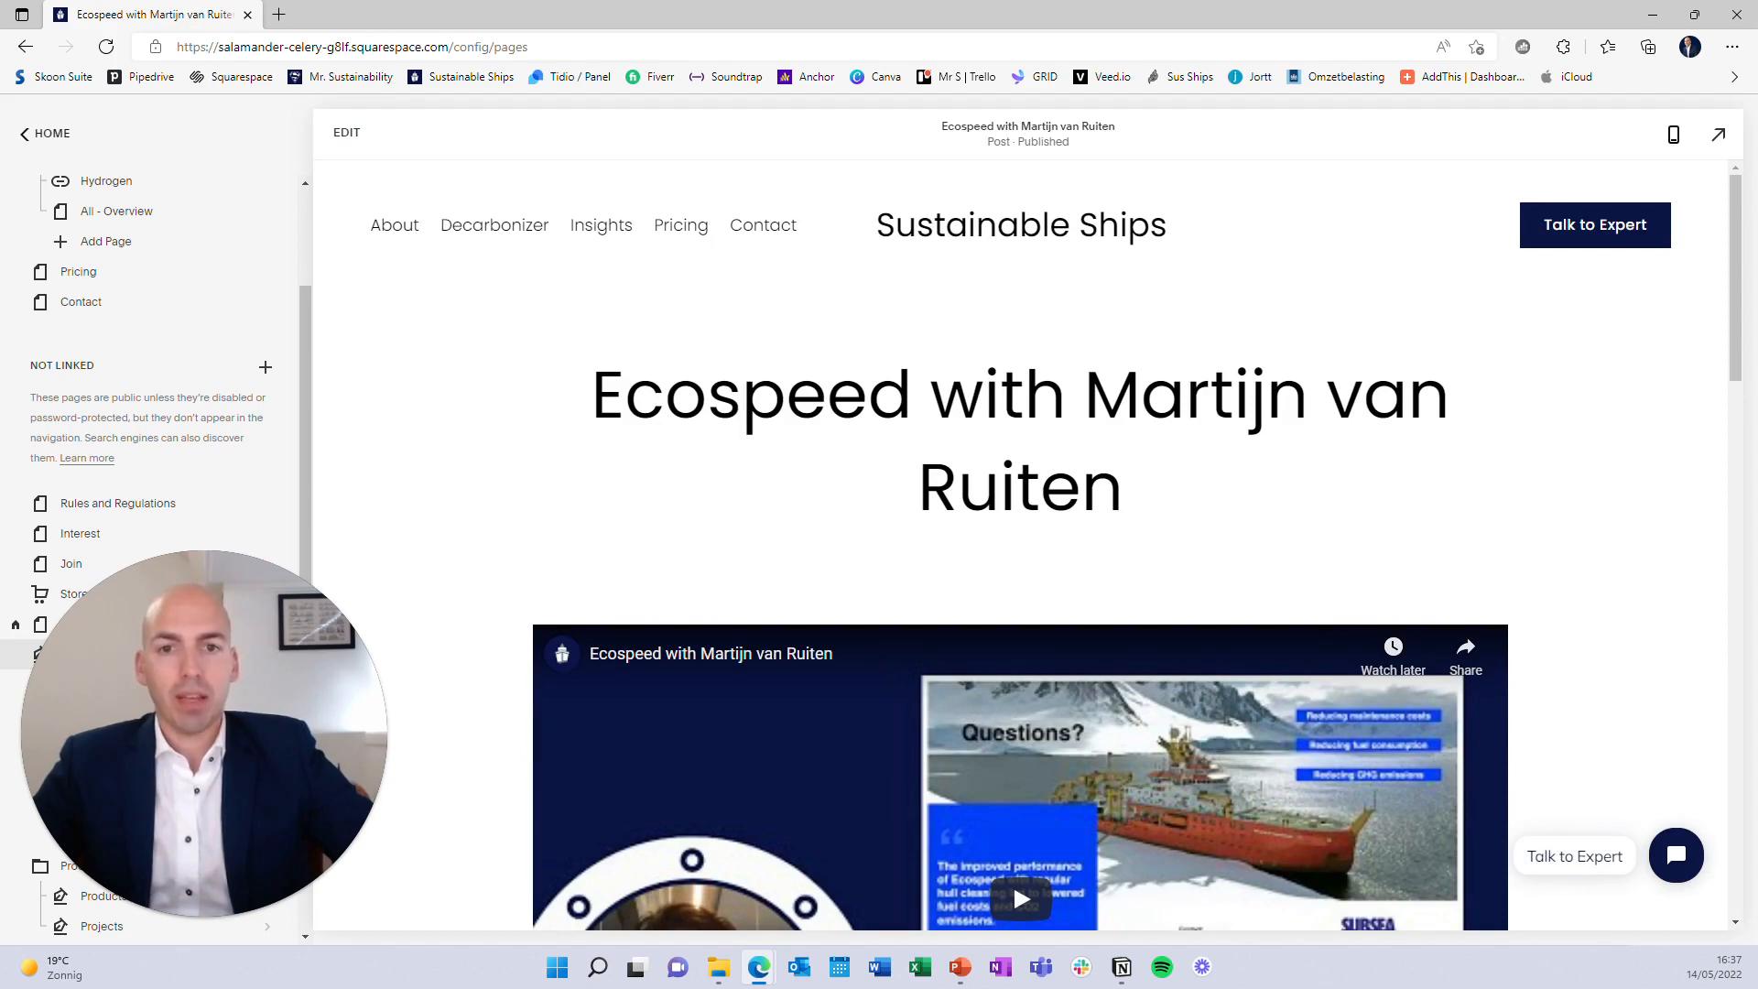
Duplicate the Ecospeed post in Pages > Stories as a new draft, then bring up File Explorer
scroll(1012, 875, "down", 10)
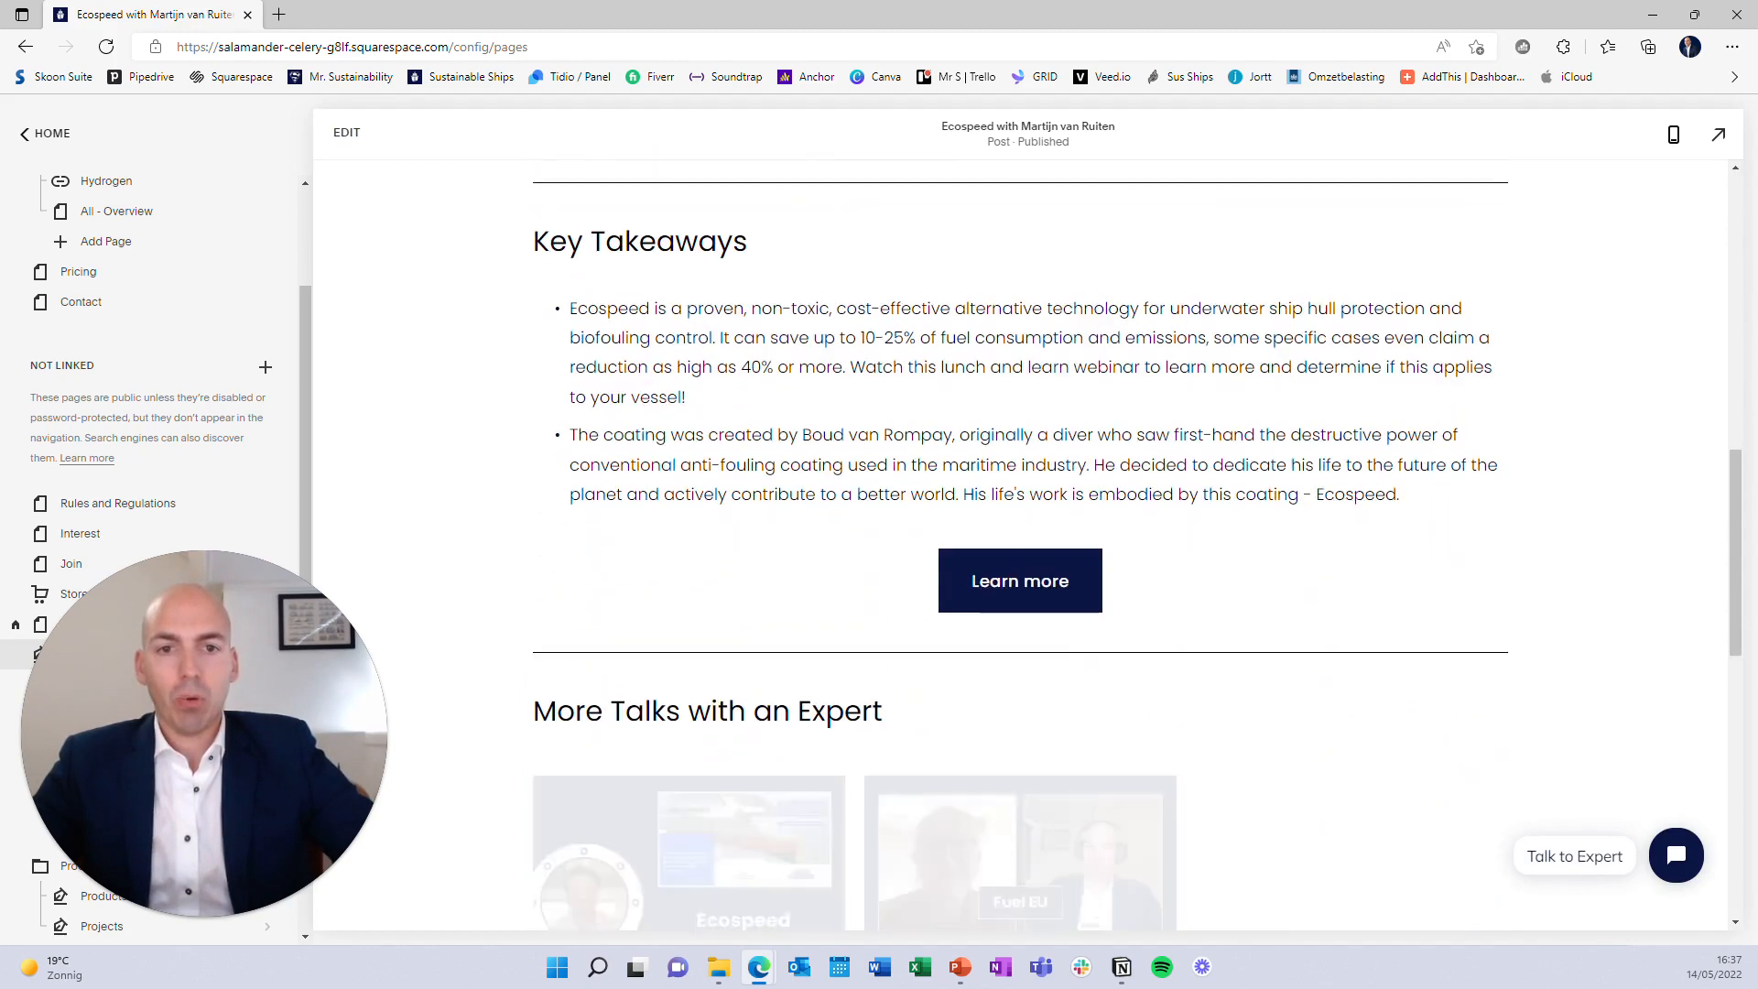
scroll(1013, 875, "up", 10)
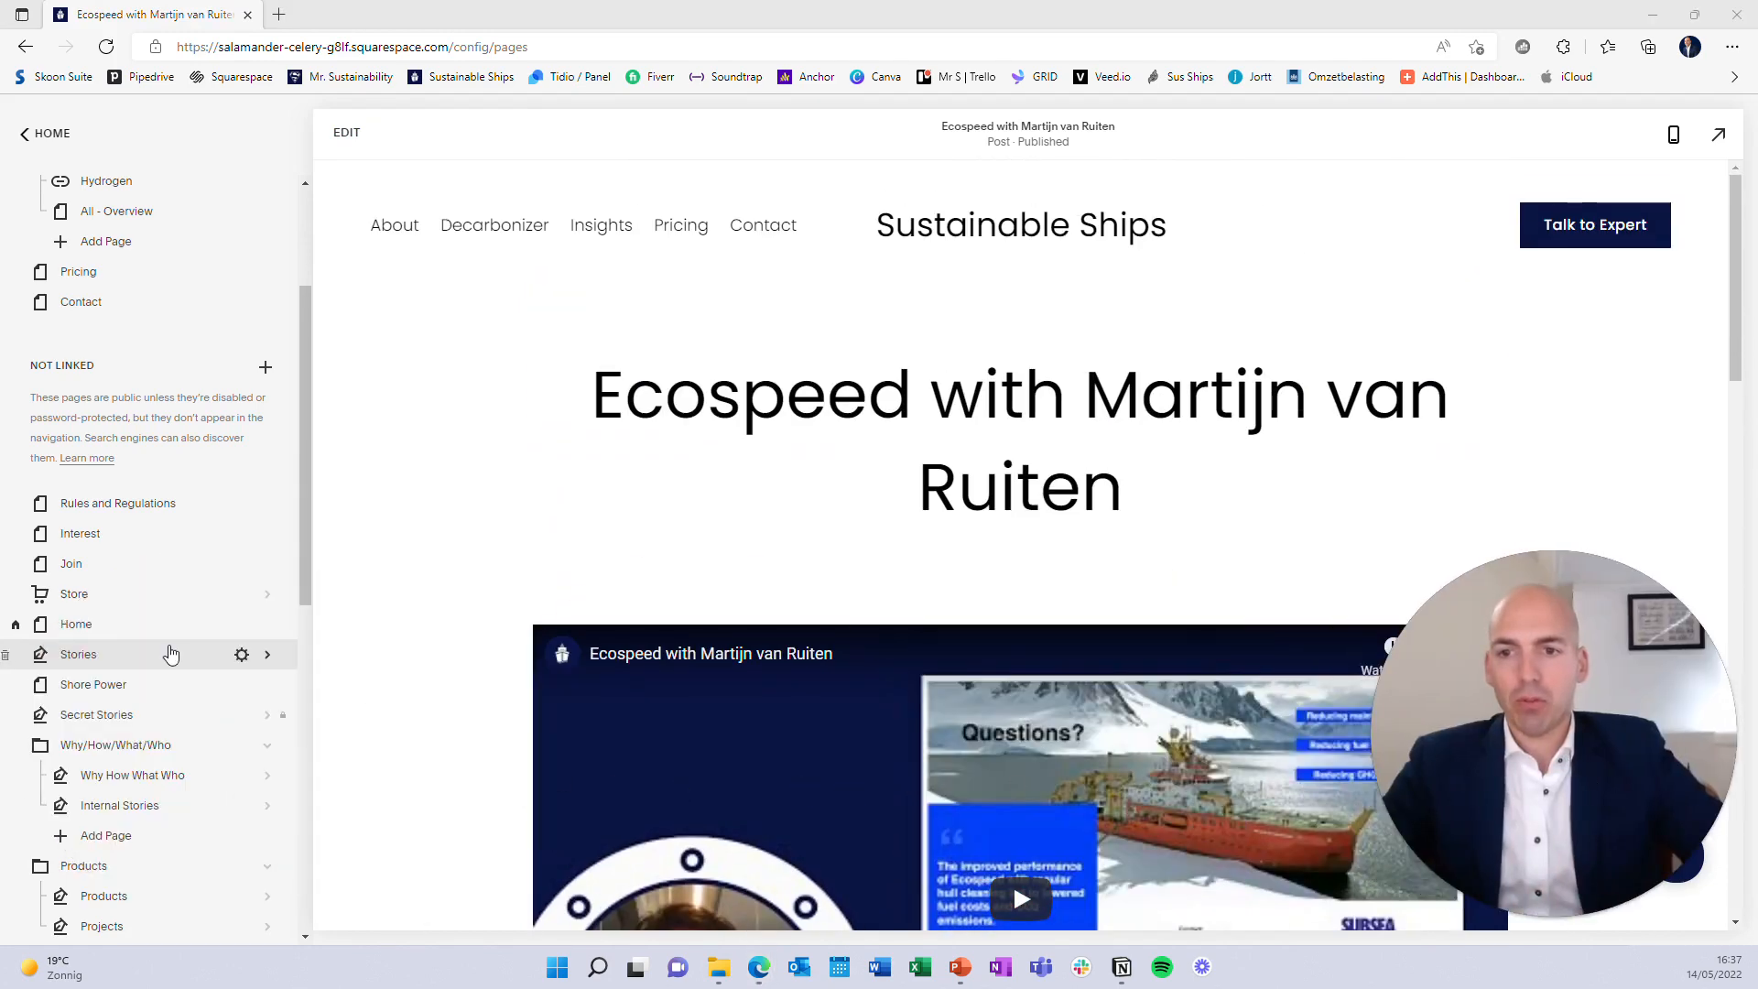
left_click(170, 653)
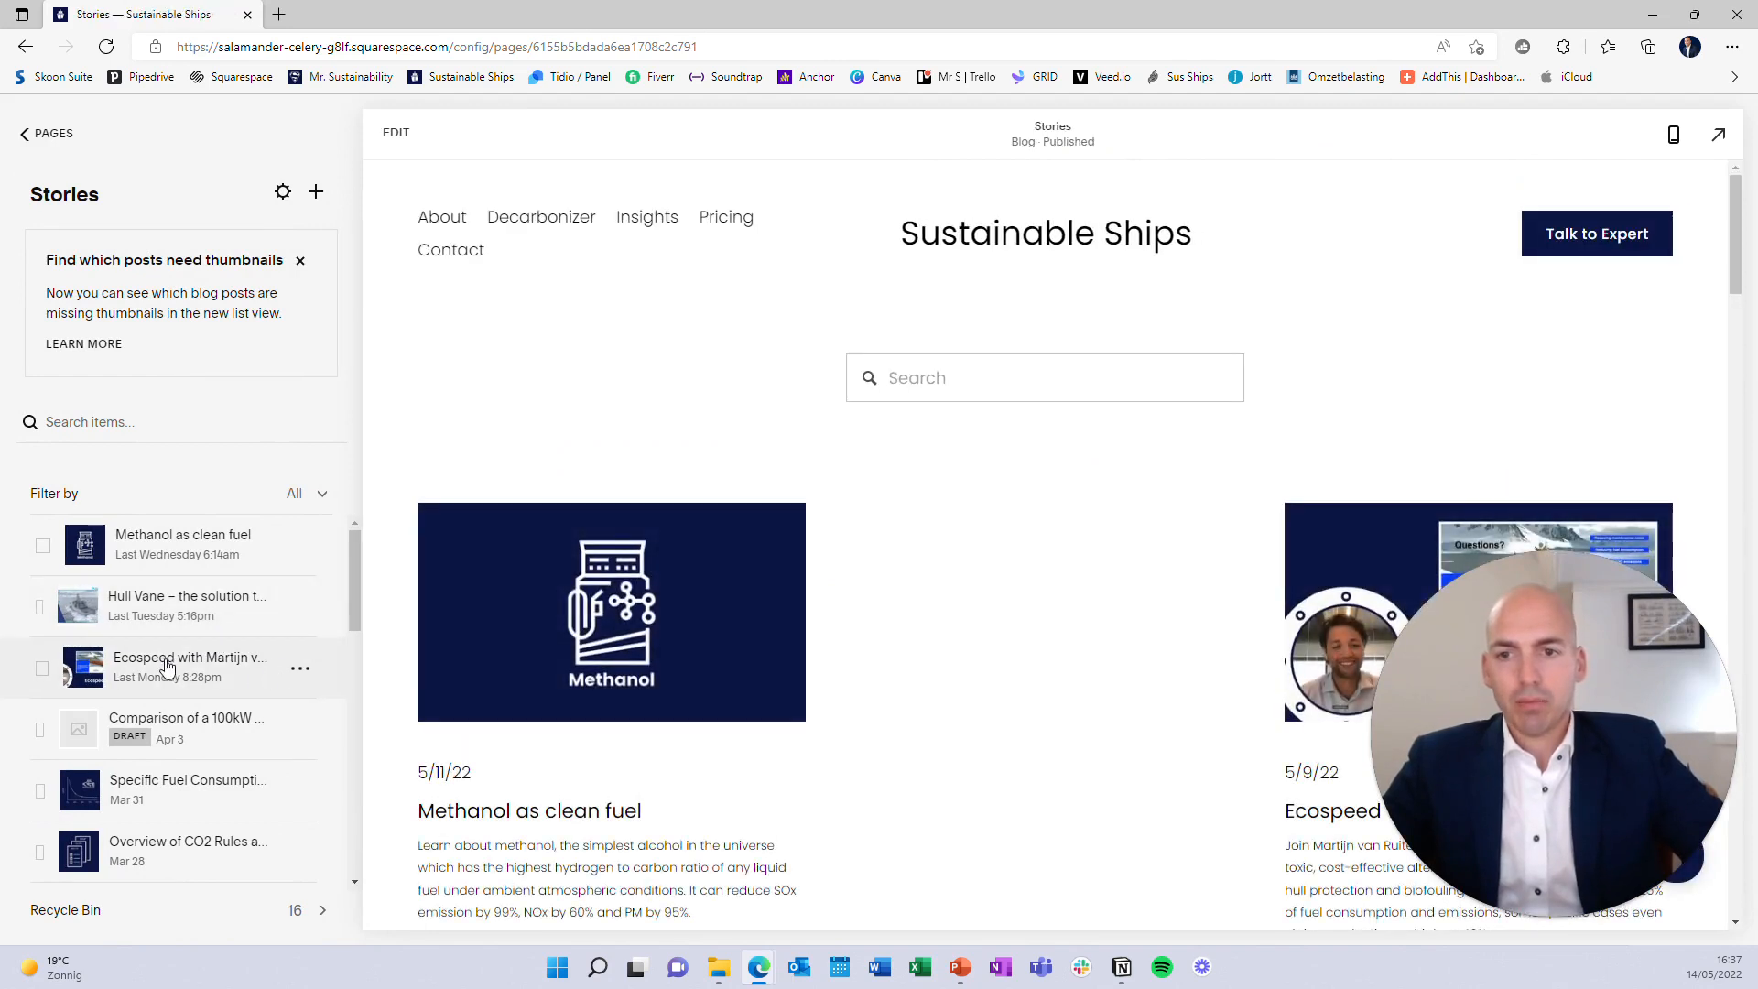
left_click(309, 675)
left_click(306, 749)
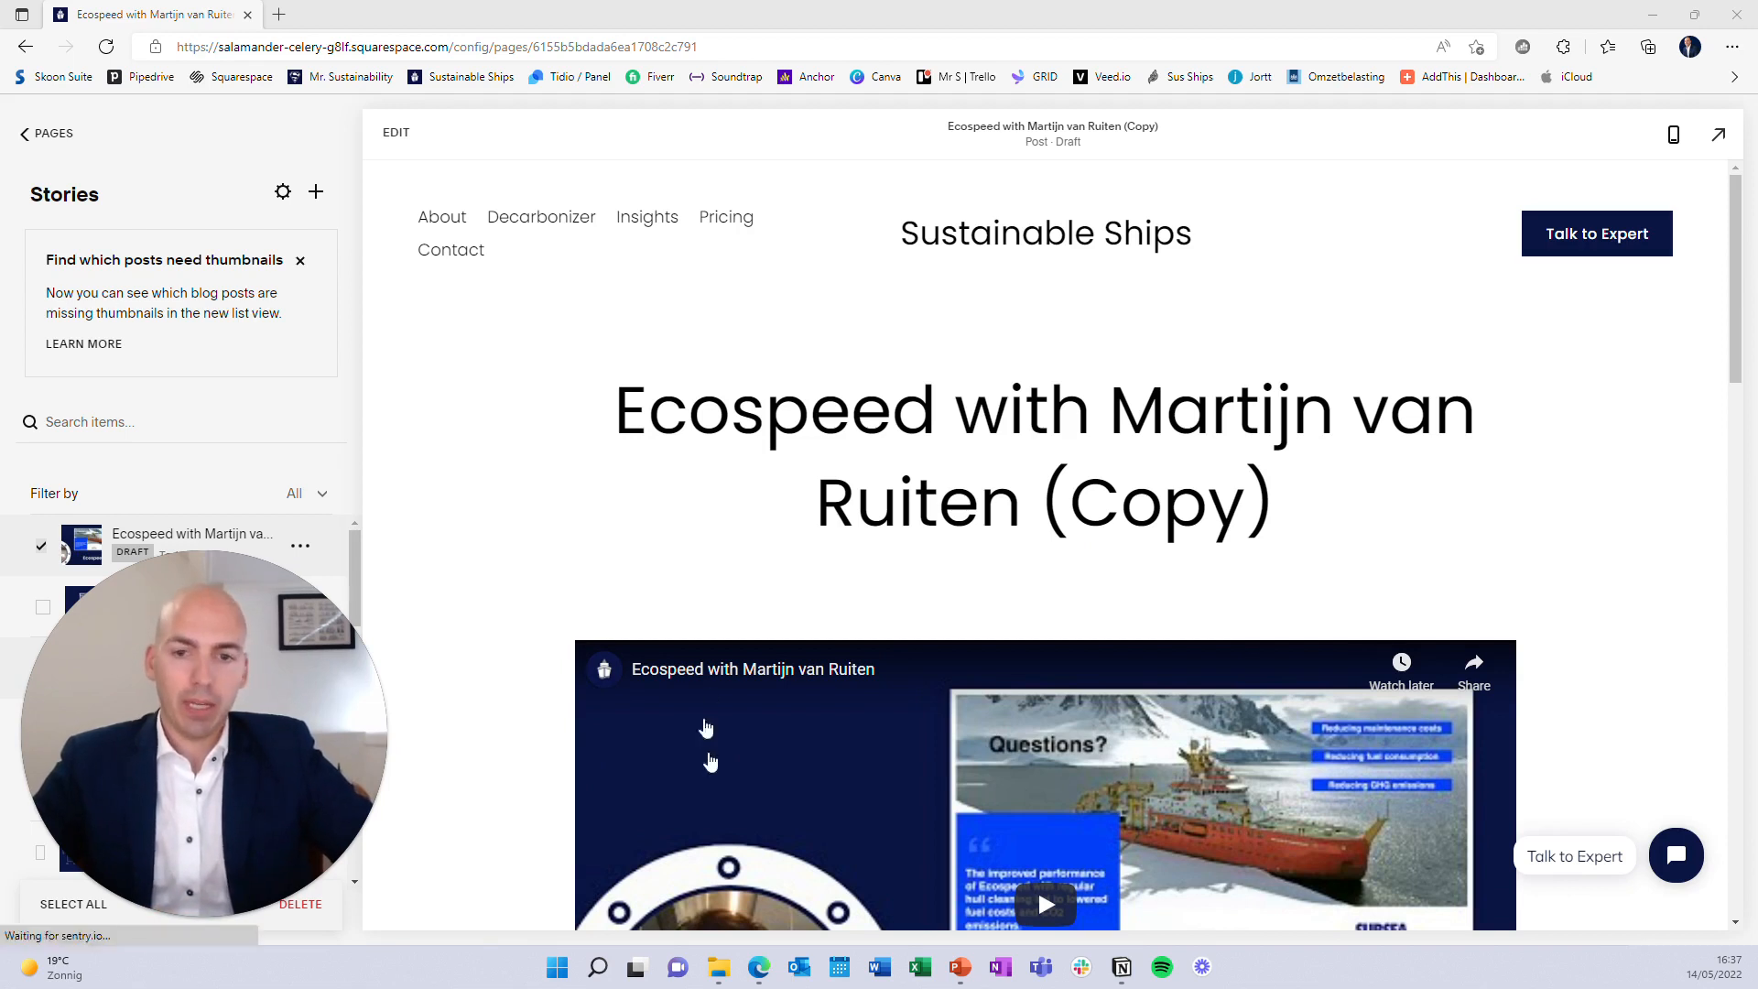
left_click(719, 966)
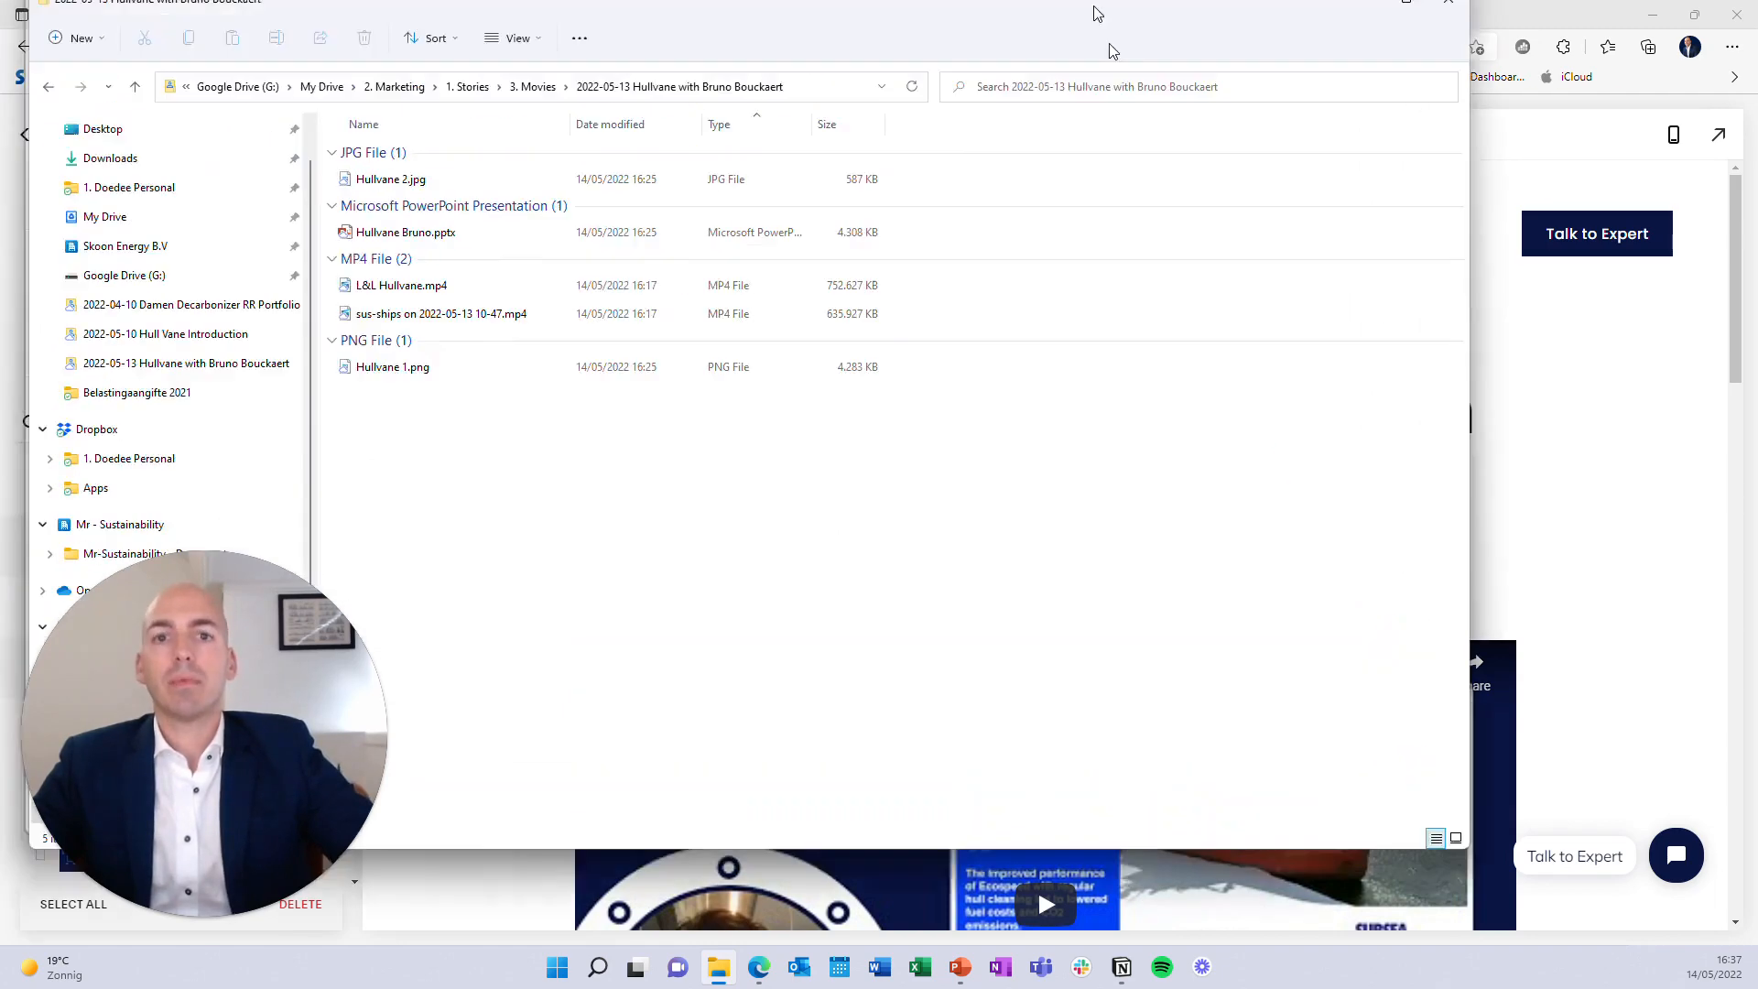
Resize File Explorer and browse My Drive > 2. Marketing > 1. Stories > 3. Movies > 2022-05-13 Hullvane folder
left_click_drag(98, 4, 883, 426)
left_click_drag(1510, 444, 1203, 346)
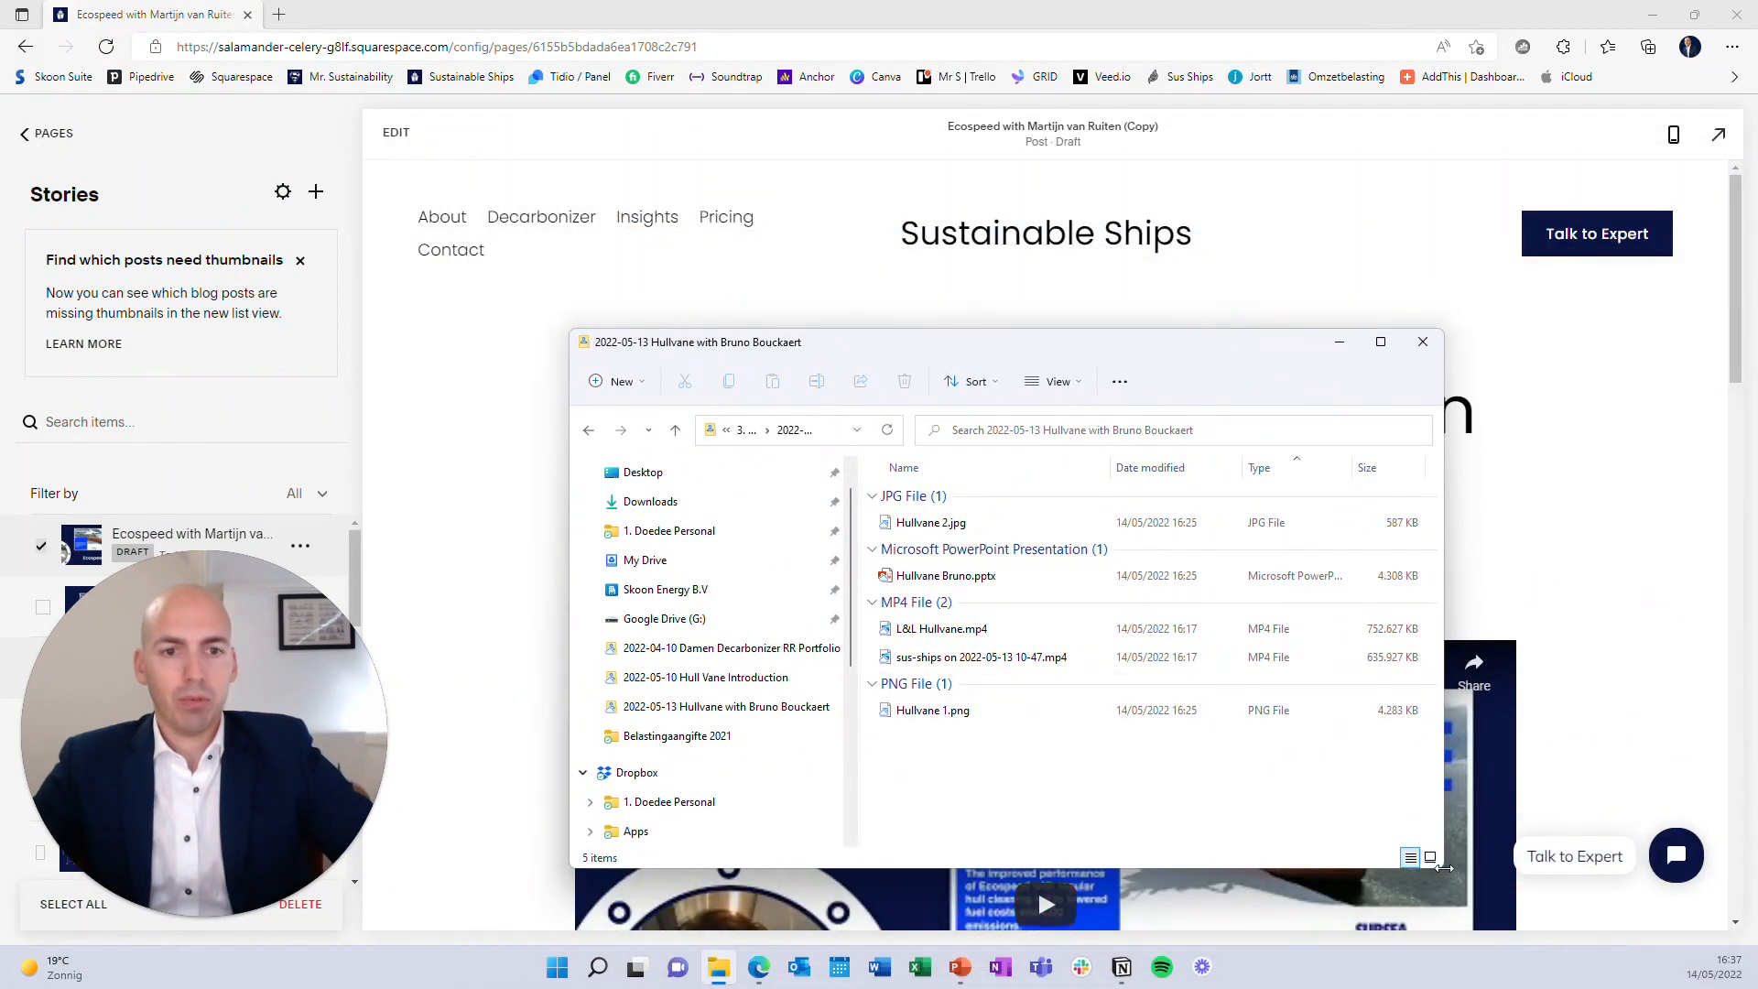
left_click_drag(1442, 327, 1718, 212)
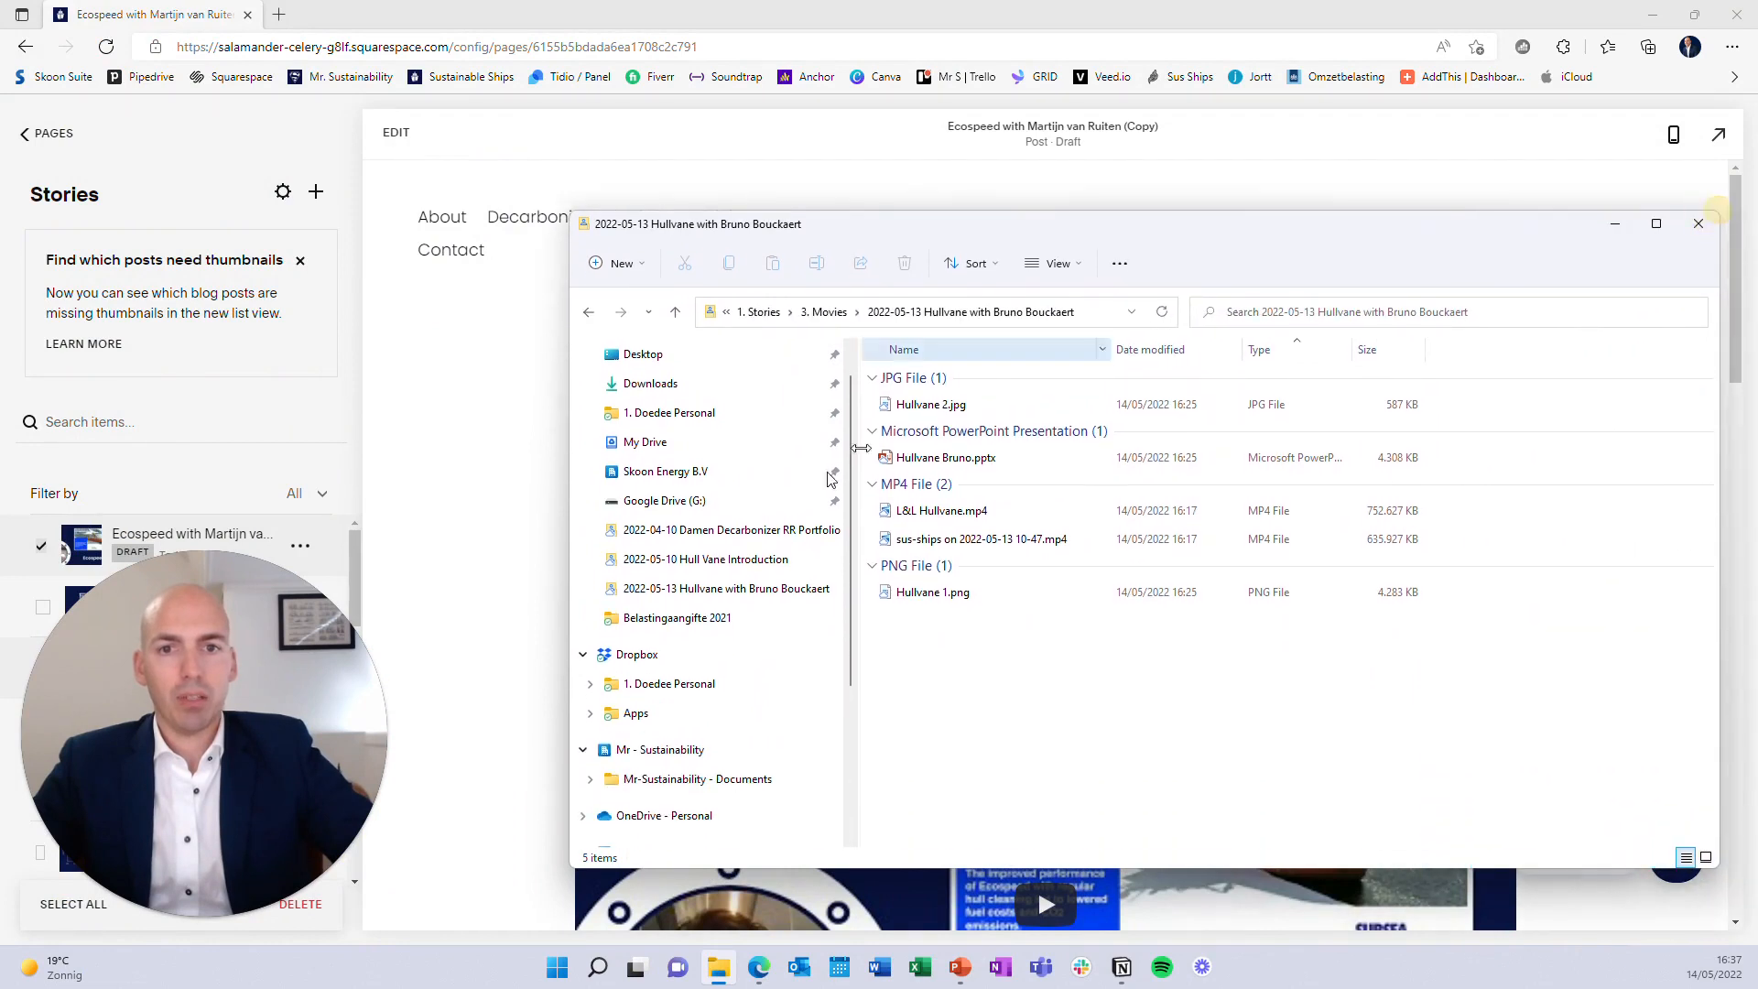
left_click(758, 312)
left_click(860, 312)
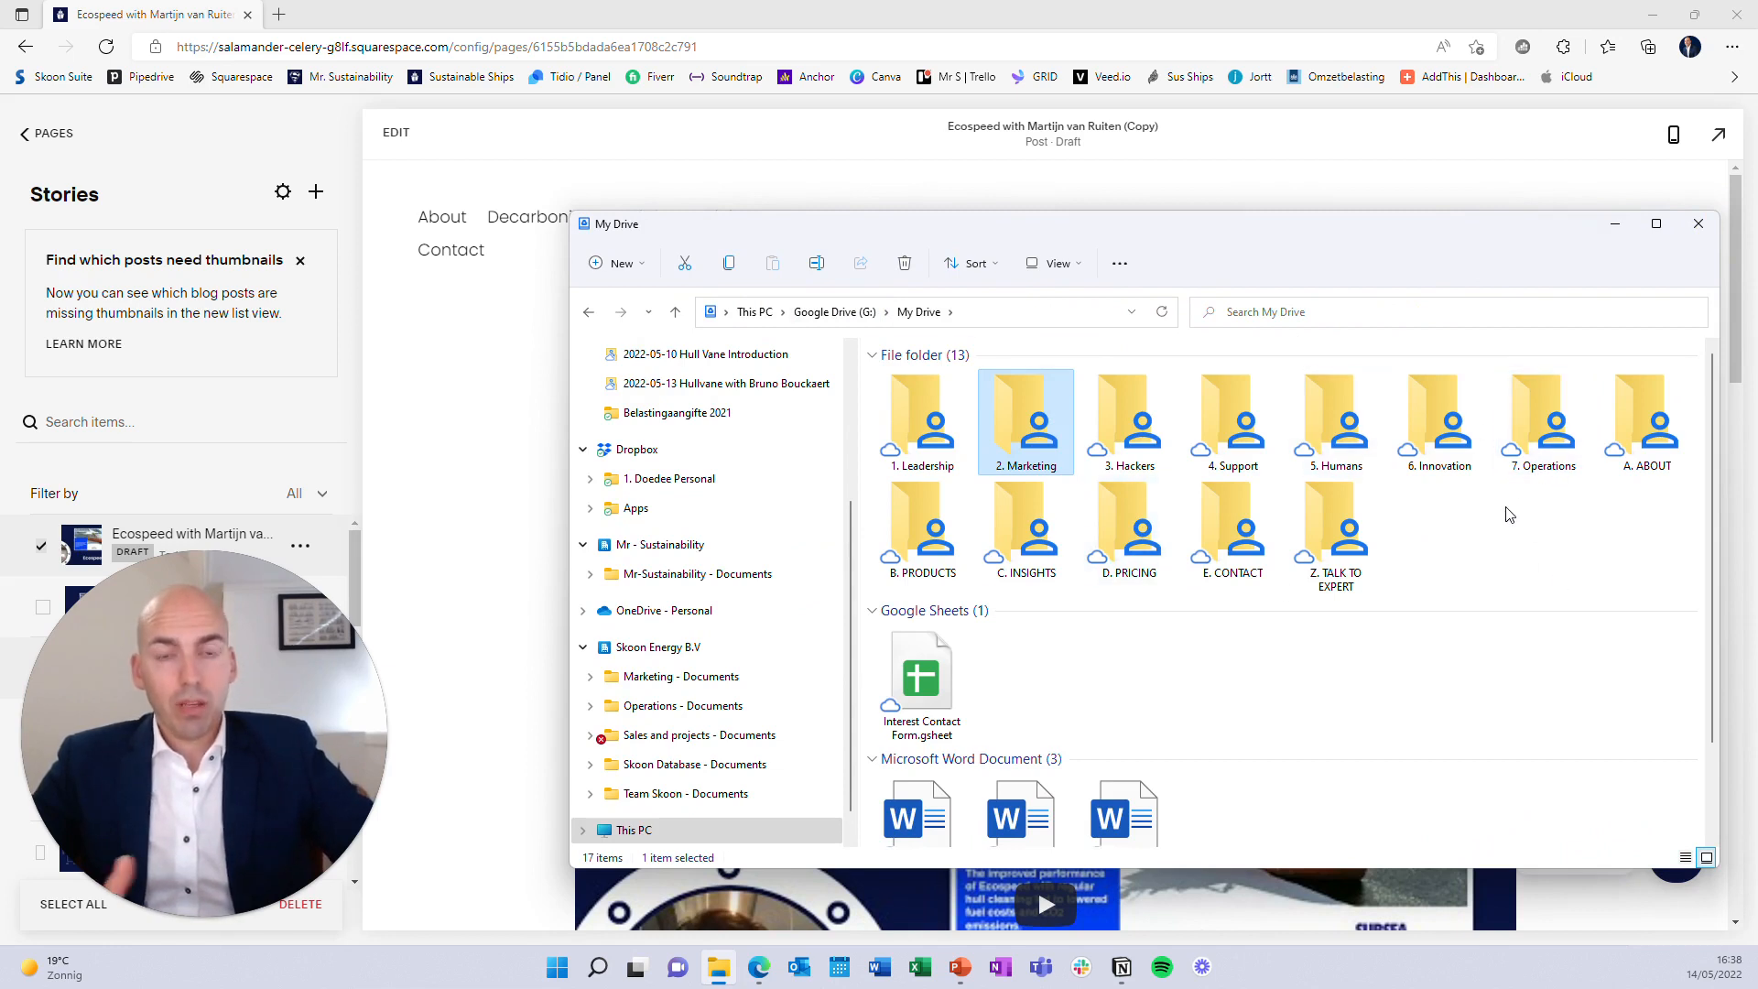
left_click(1018, 423)
double_click(1018, 423)
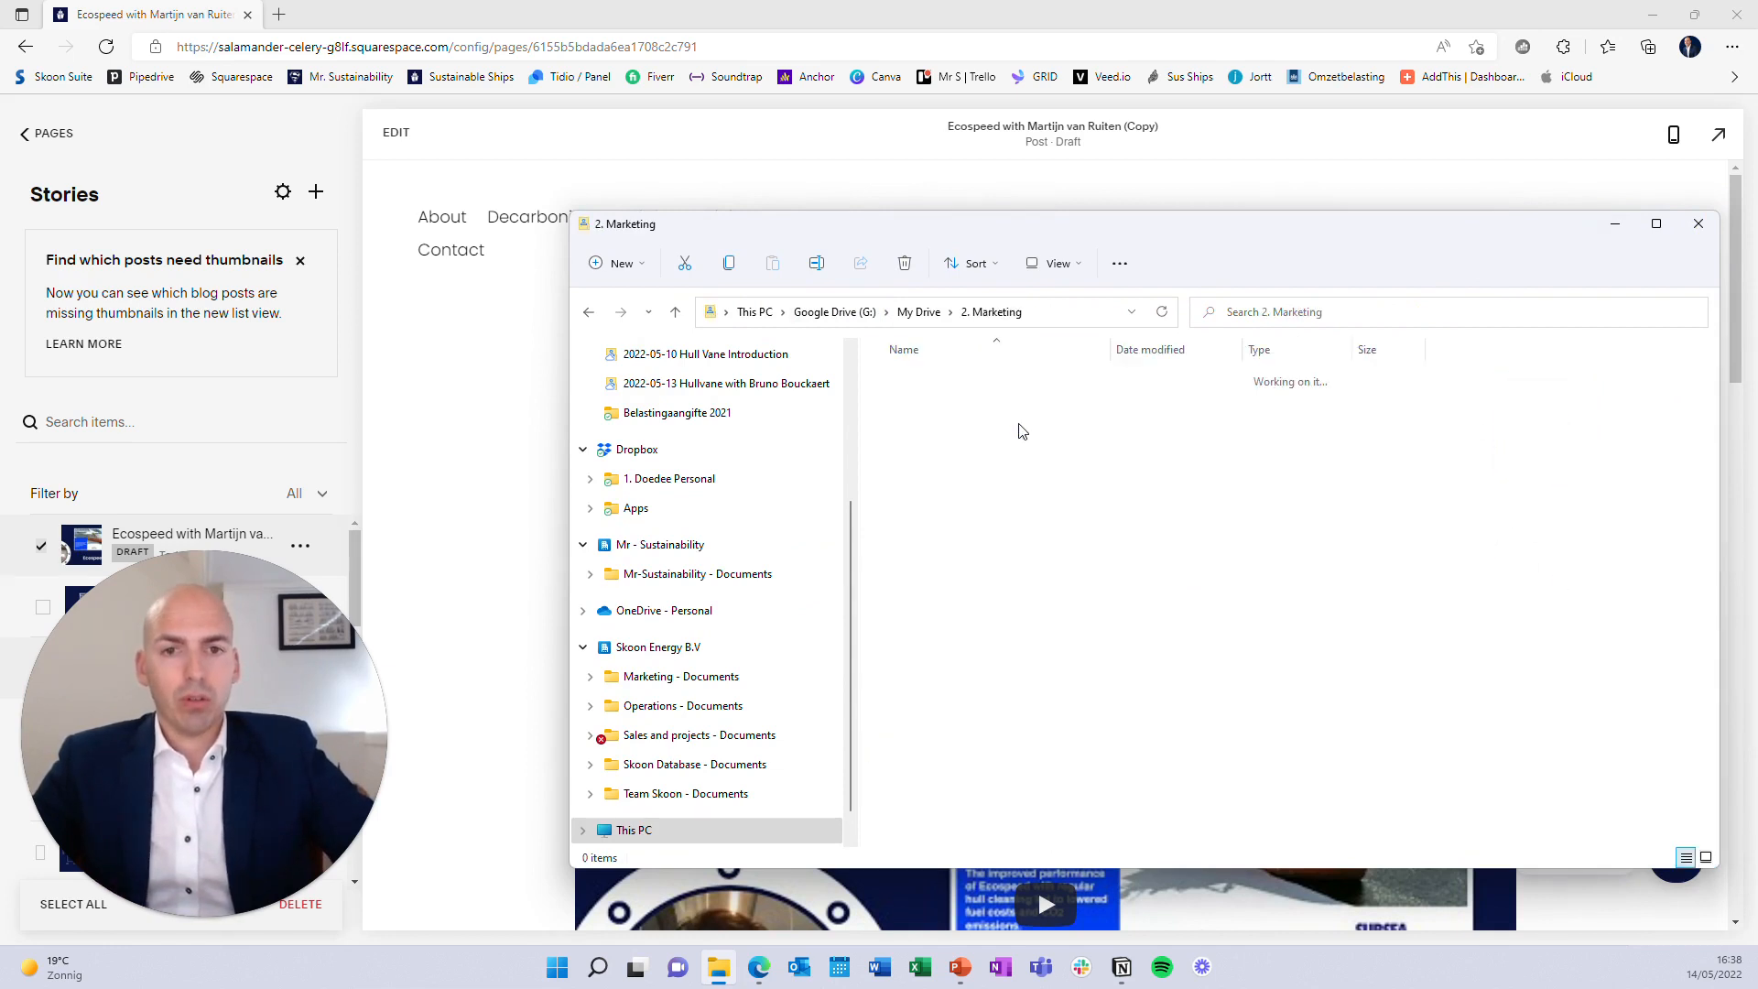
left_click(1004, 409)
double_click(1003, 408)
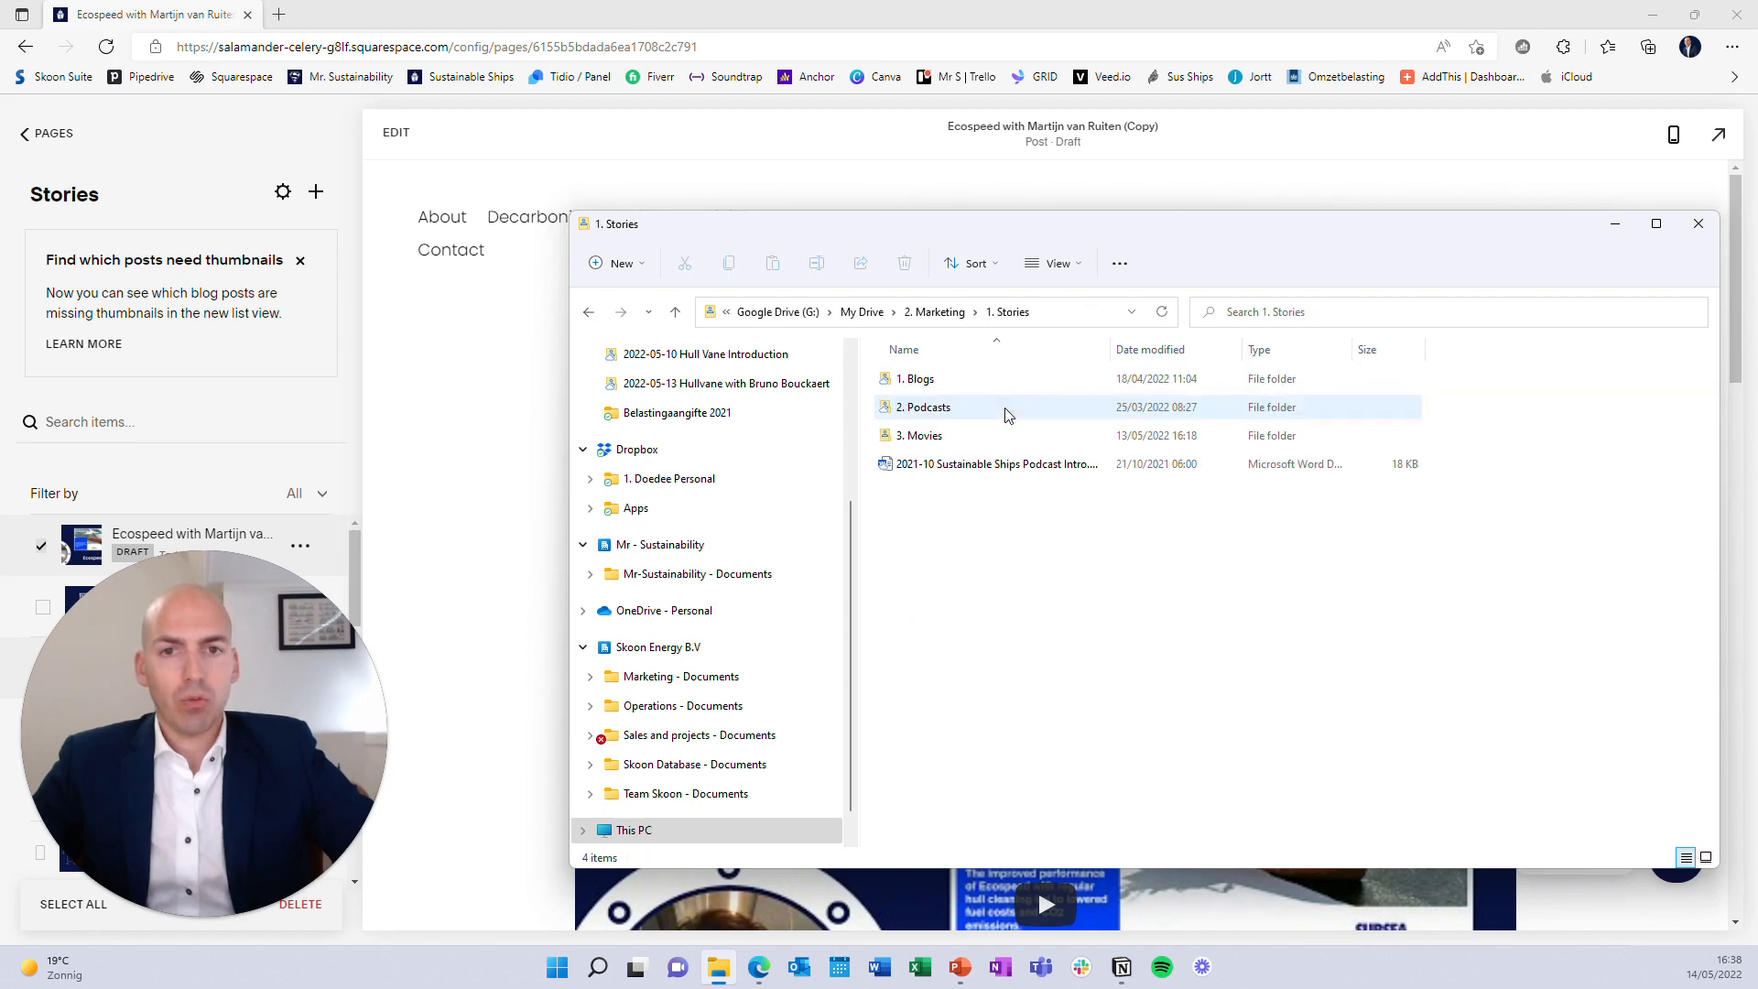
left_click(967, 436)
double_click(966, 435)
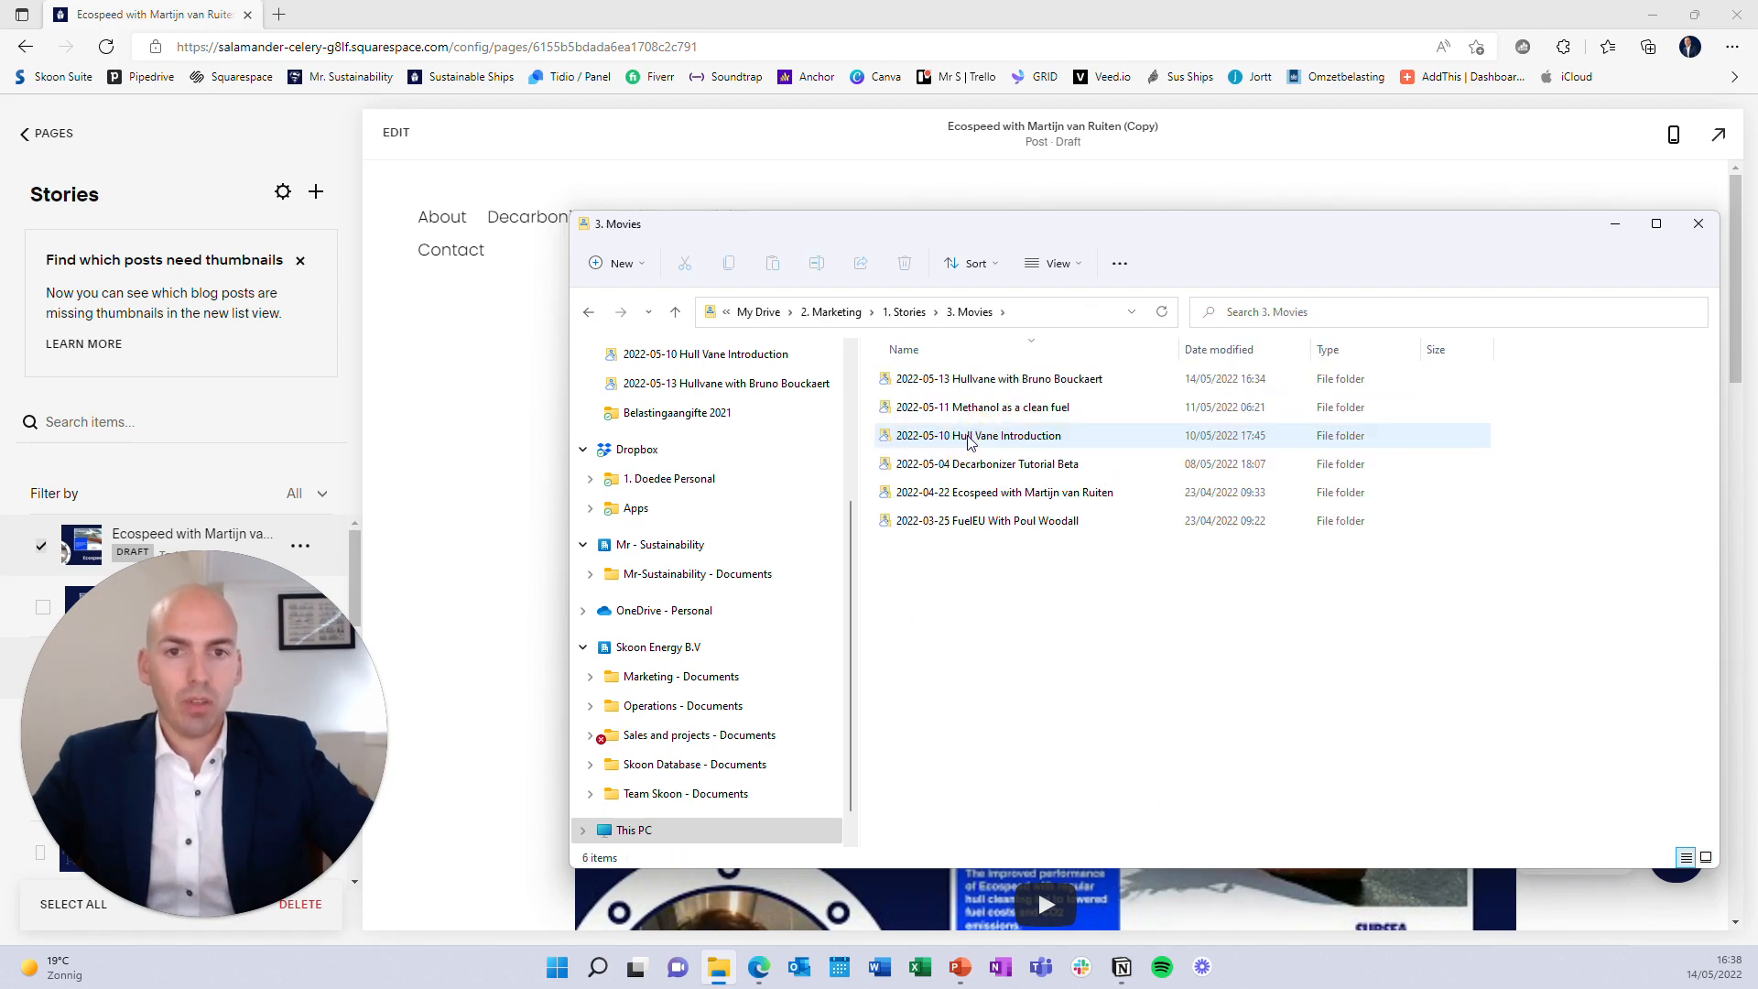
double_click(1000, 381)
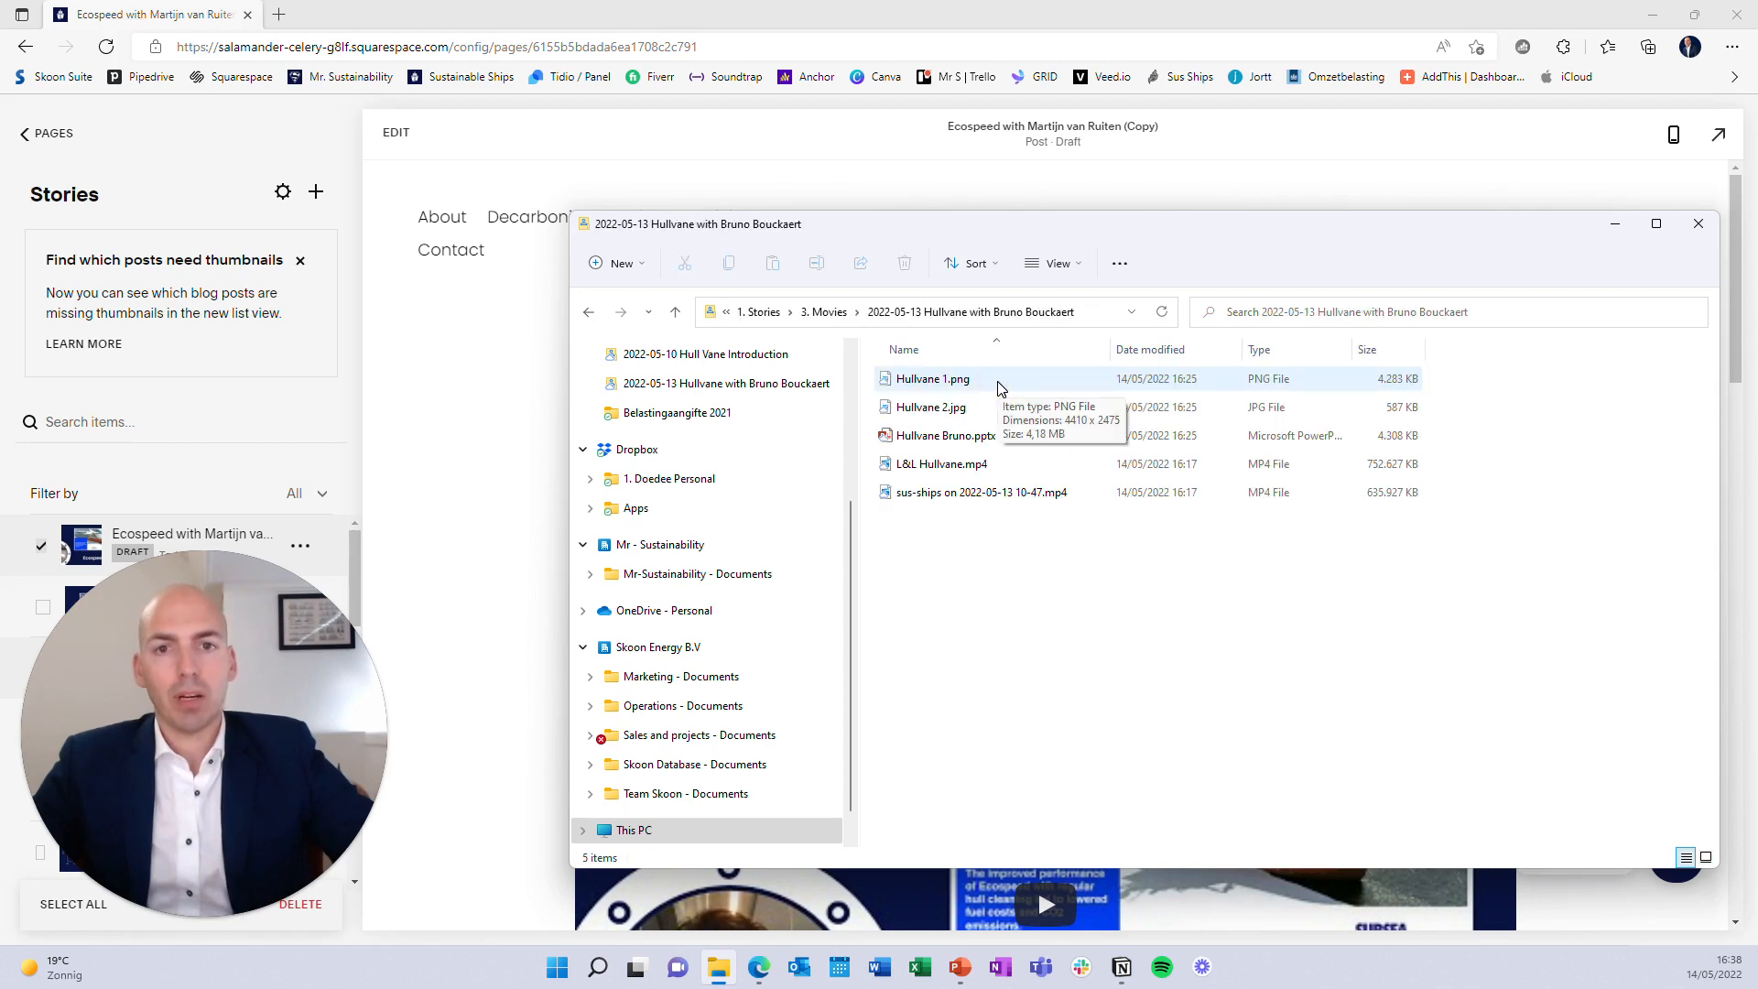
Group the folder's files by type, select L&L Hullvane.mp4, and minimize the window
right_click(1053, 549)
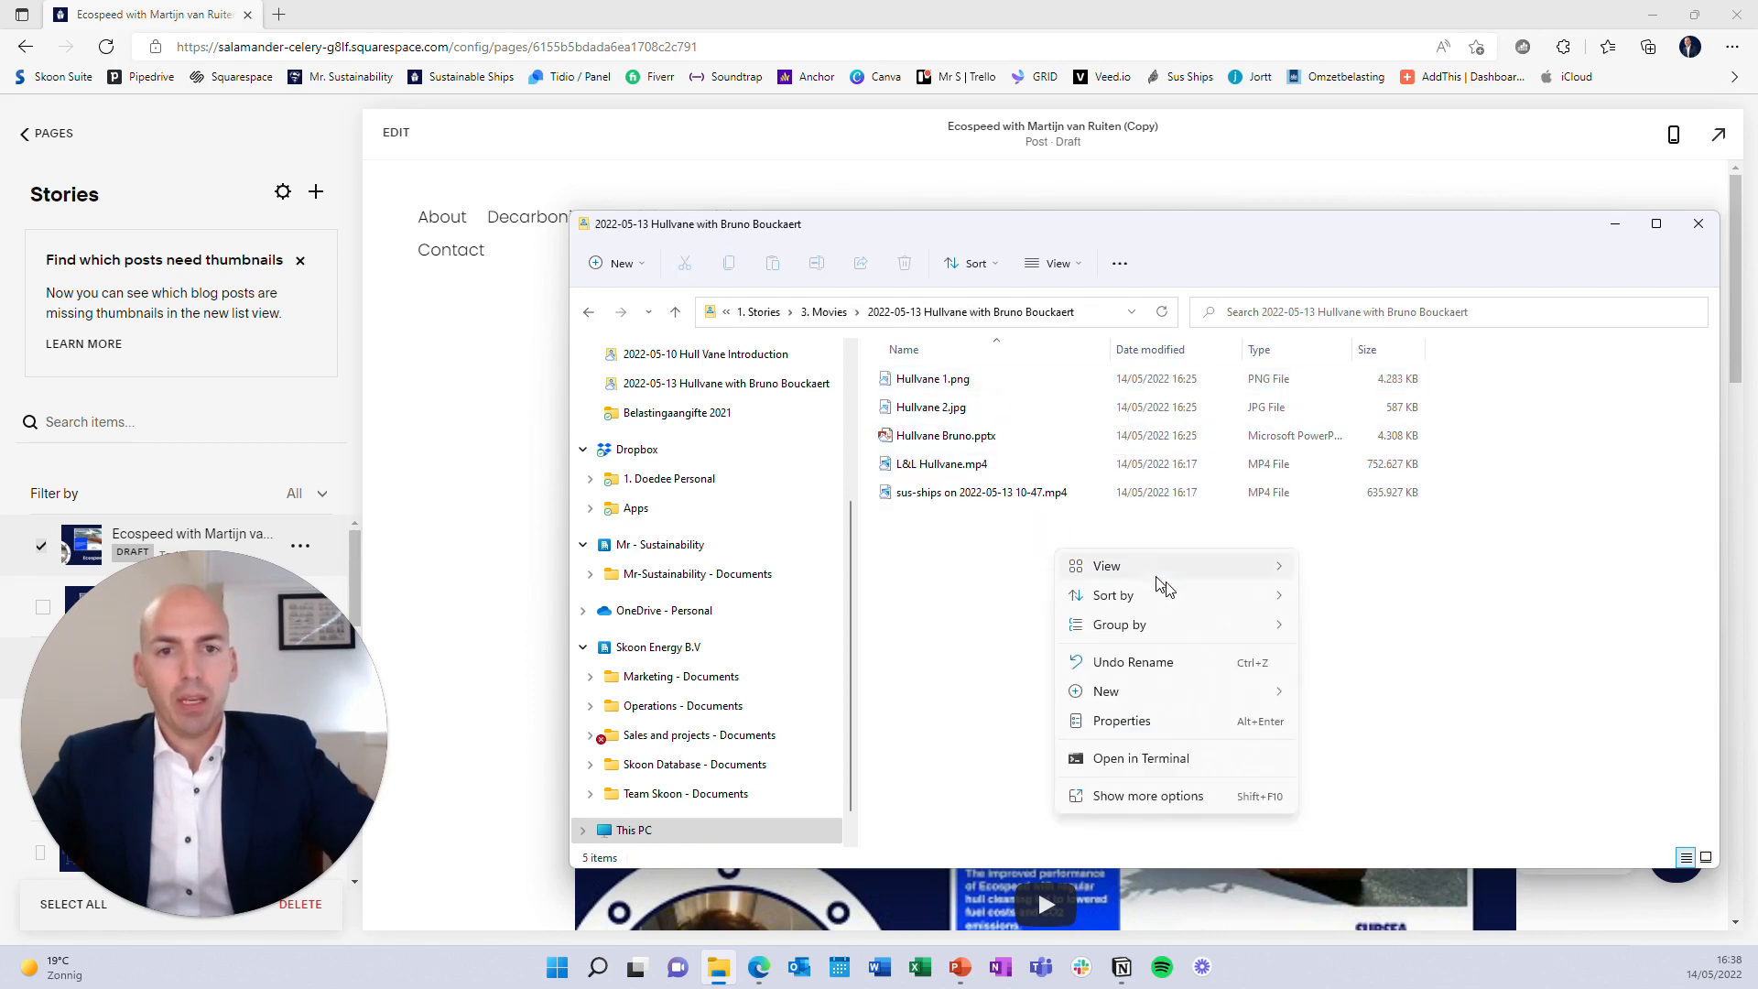
mouse_move(1179, 626)
left_click(1370, 683)
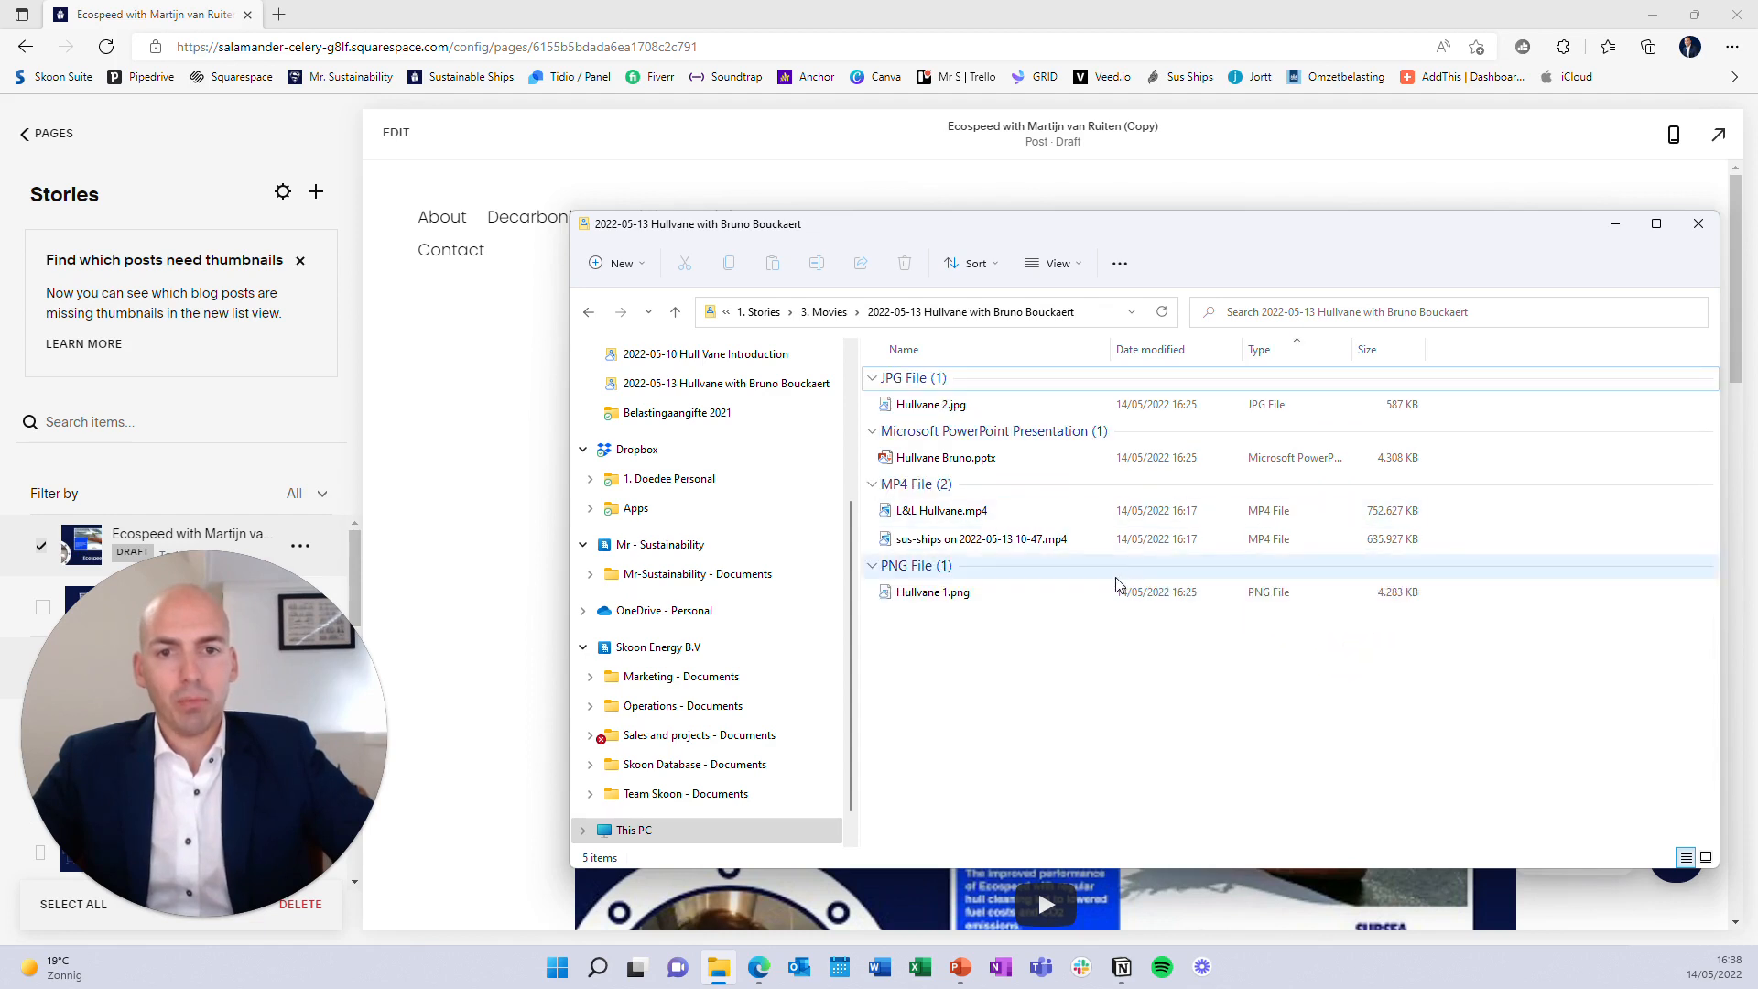
left_click(1039, 515)
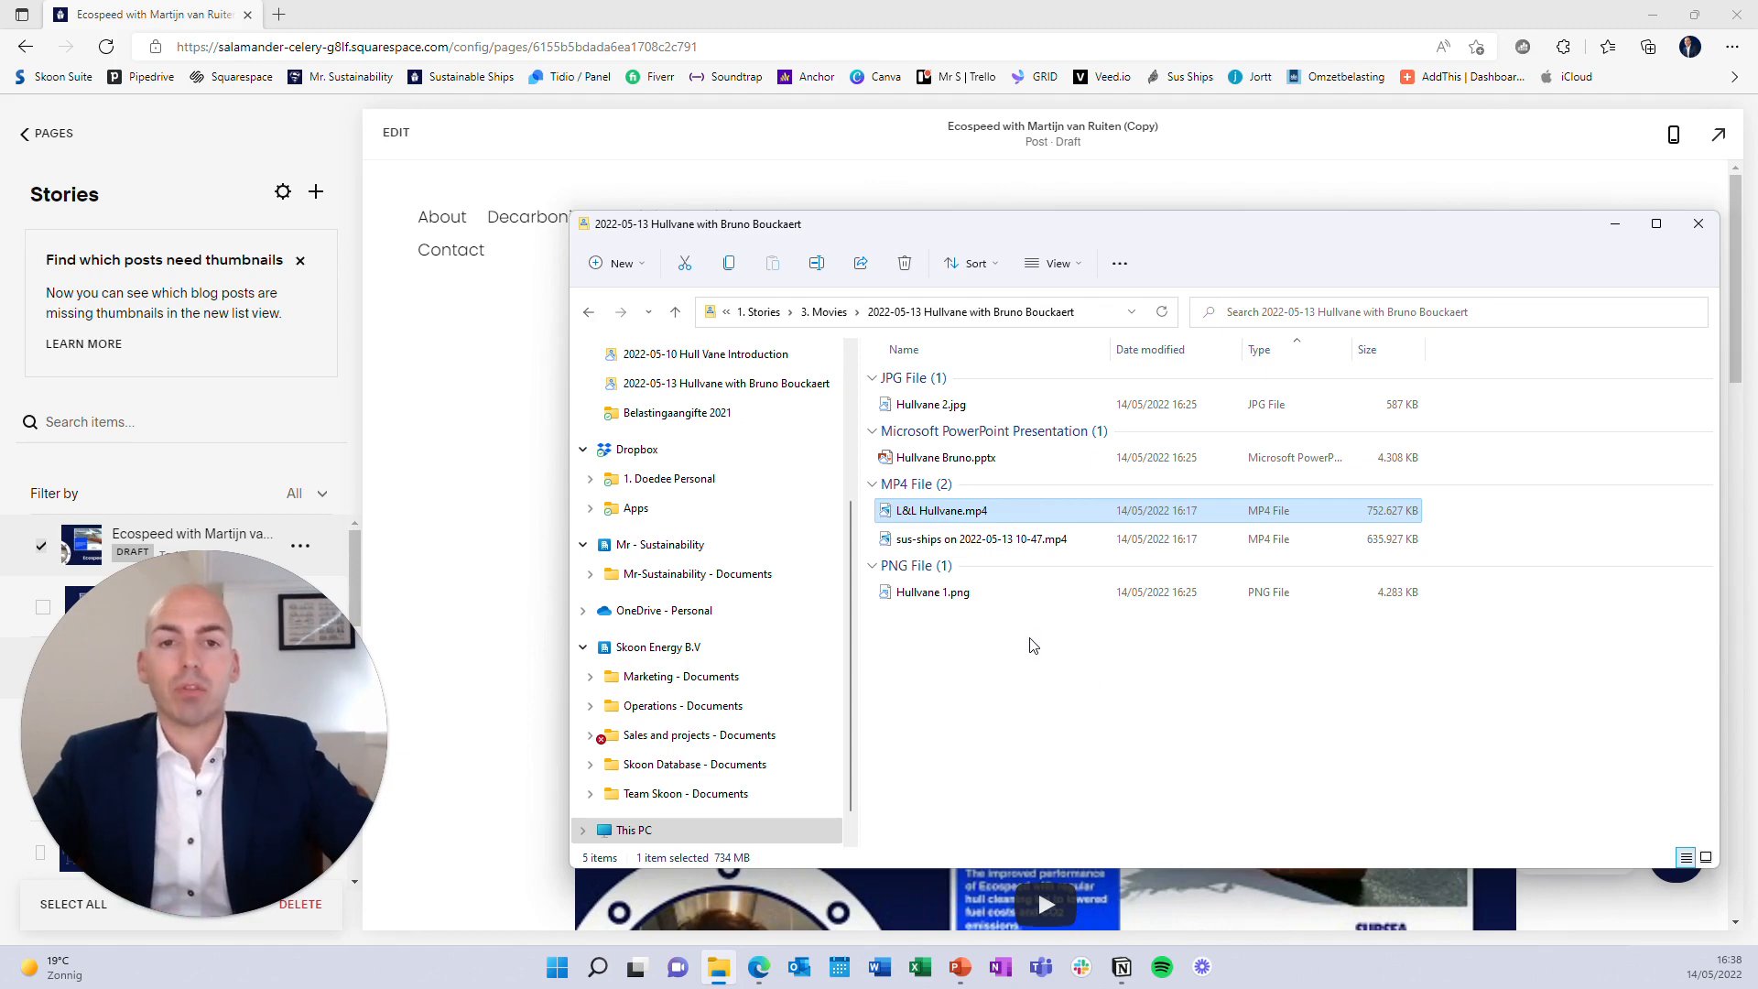
left_click(1616, 227)
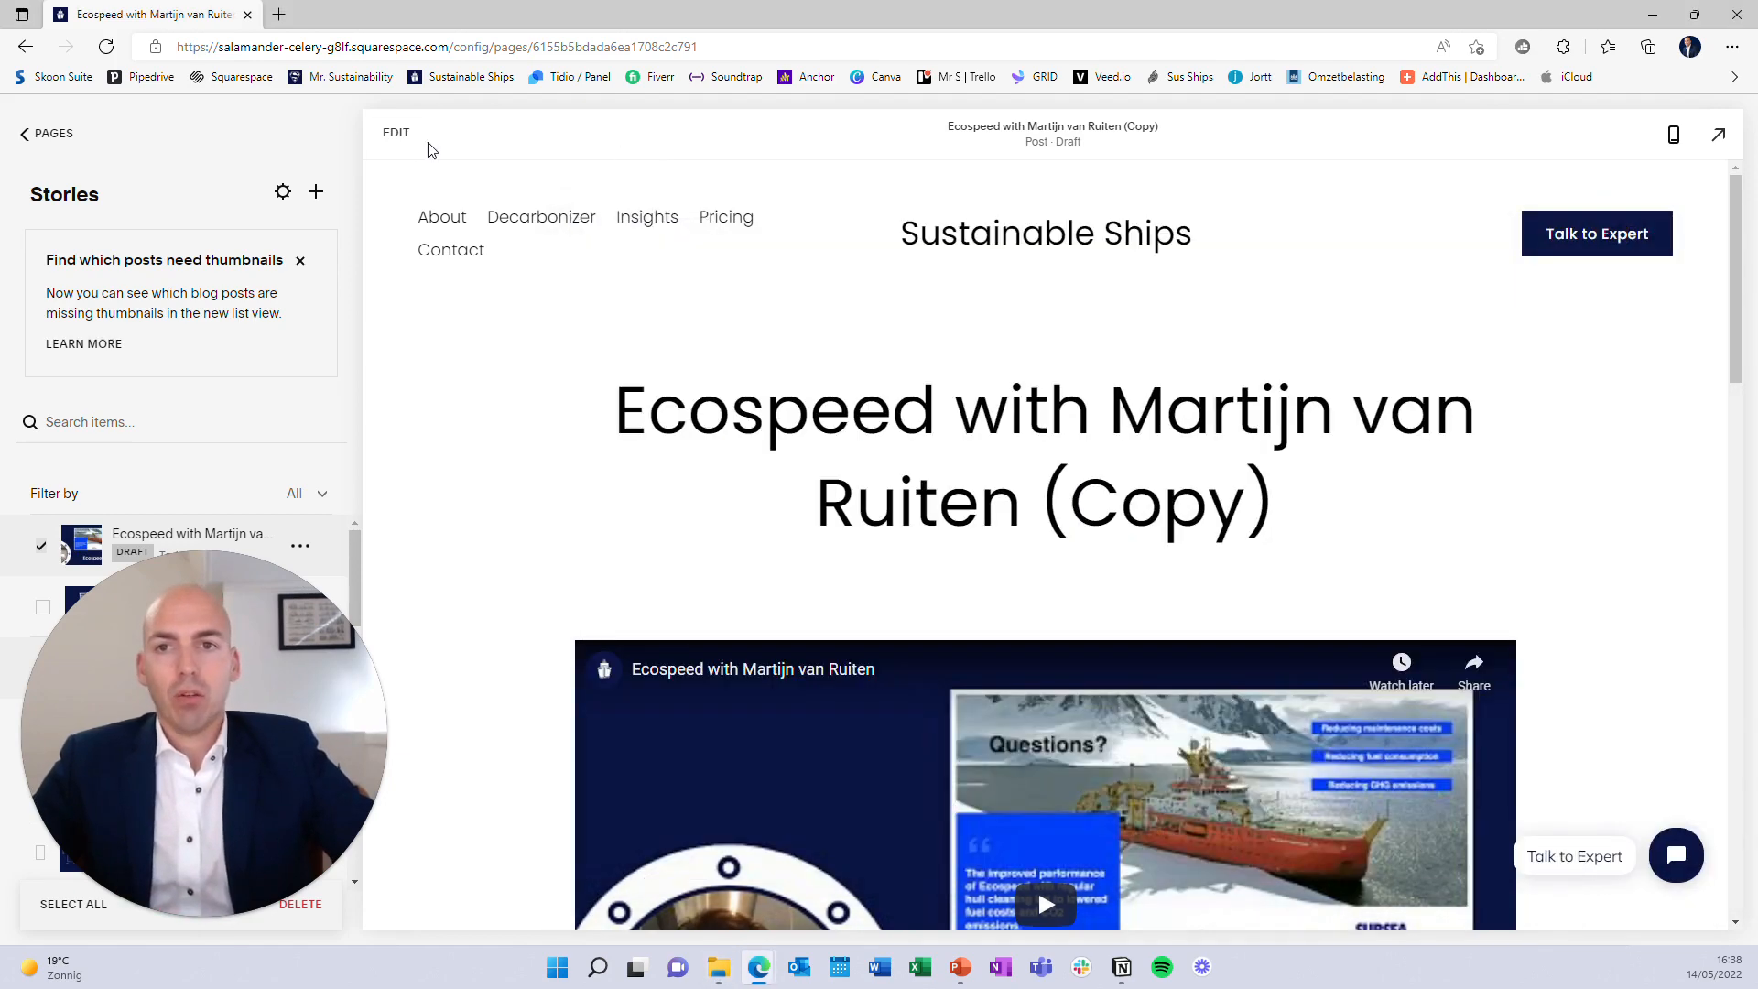
left_click(395, 133)
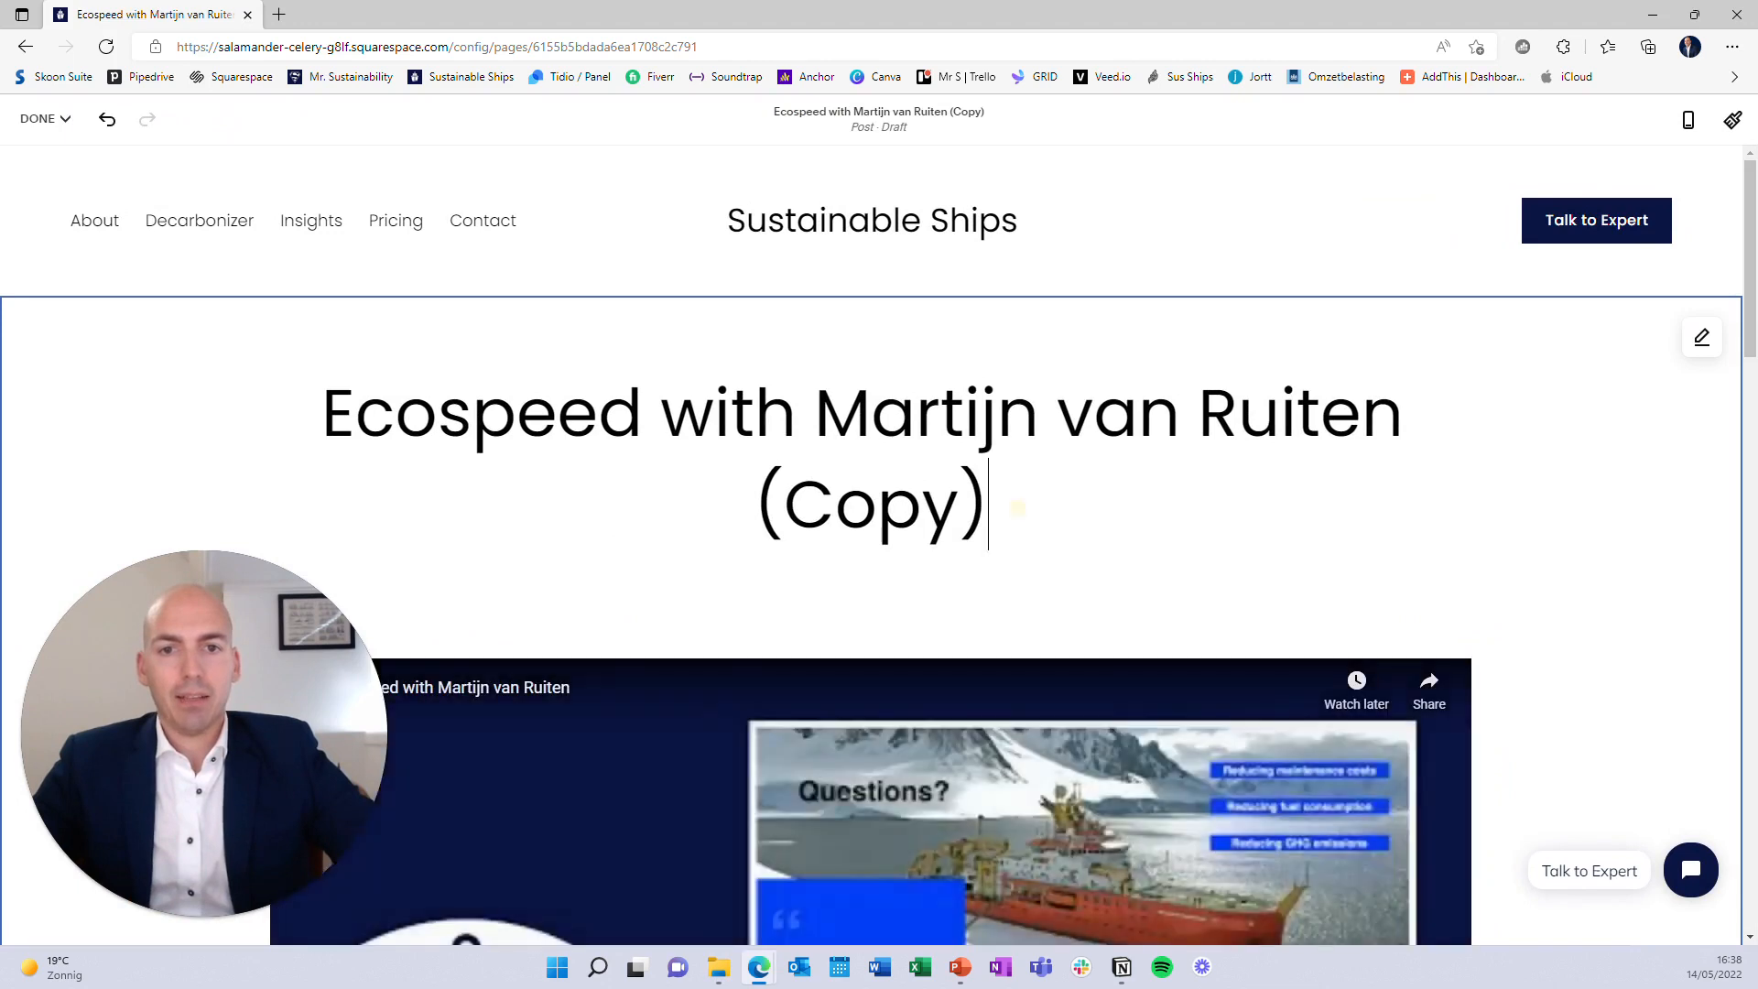
left_click_drag(993, 508, 294, 414)
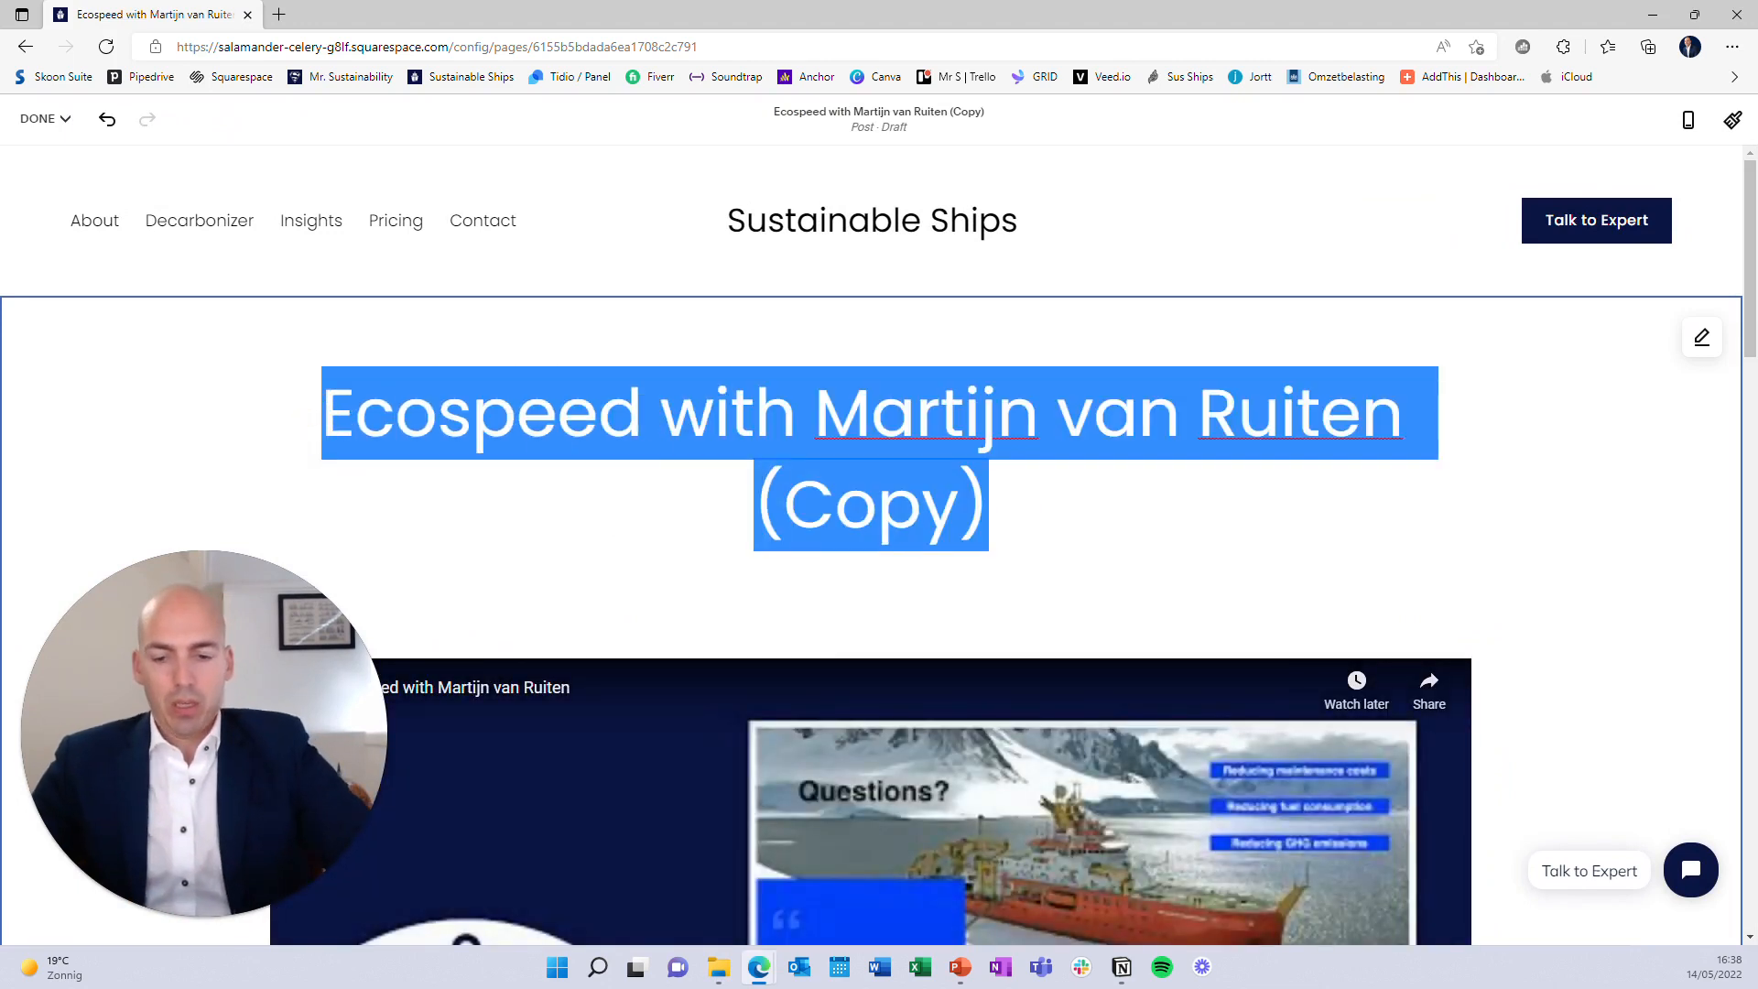
type("Lunch")
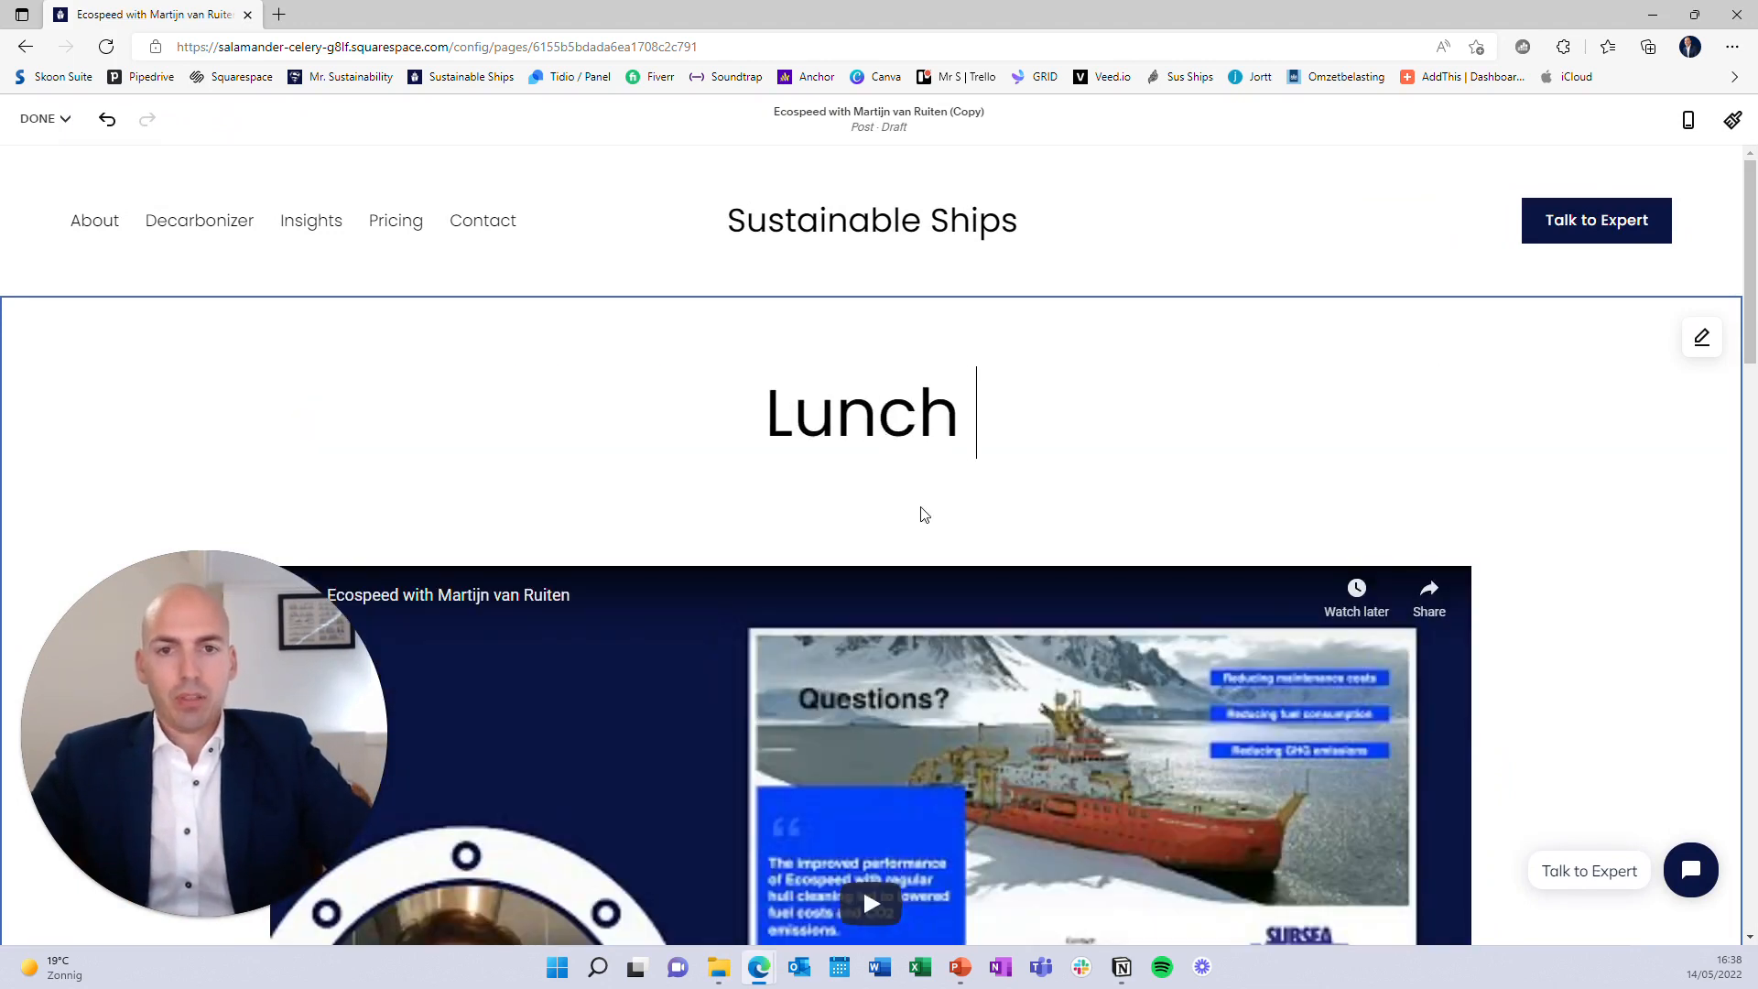
key("BackSpace")
key("BackSpace")
key("BackSpace")
key("BackSpace")
key("BackSpace")
key("BackSpace")
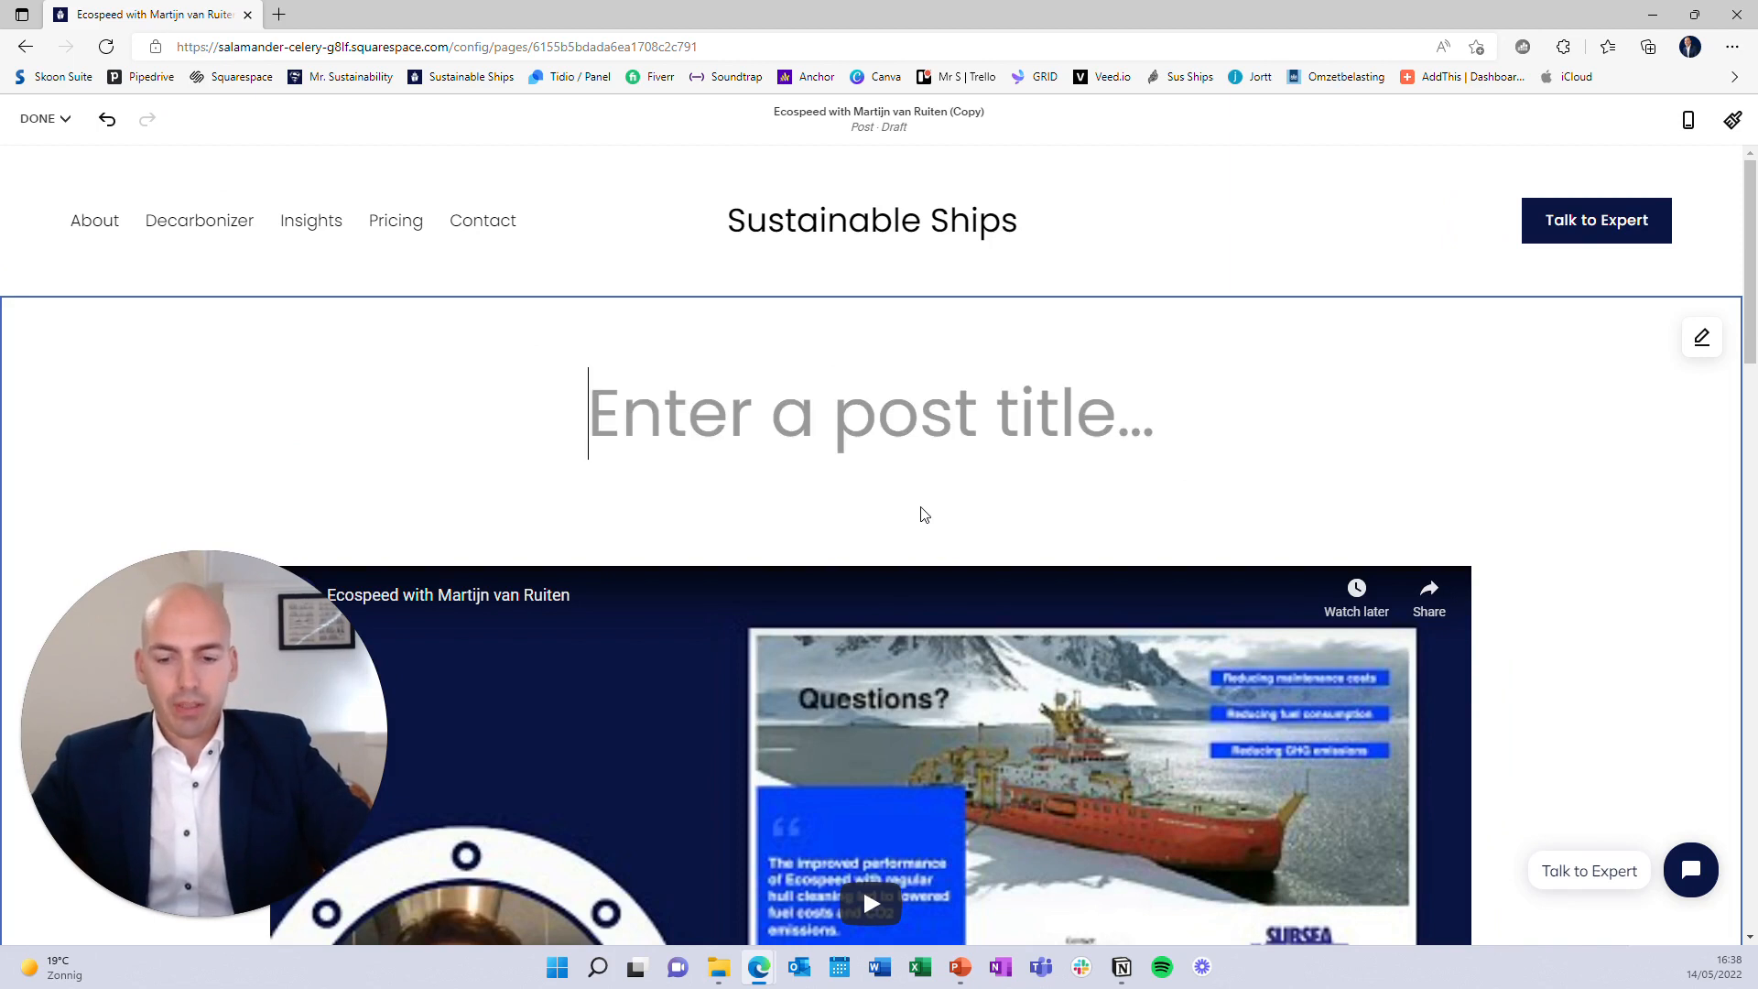
type("Hullvane wi")
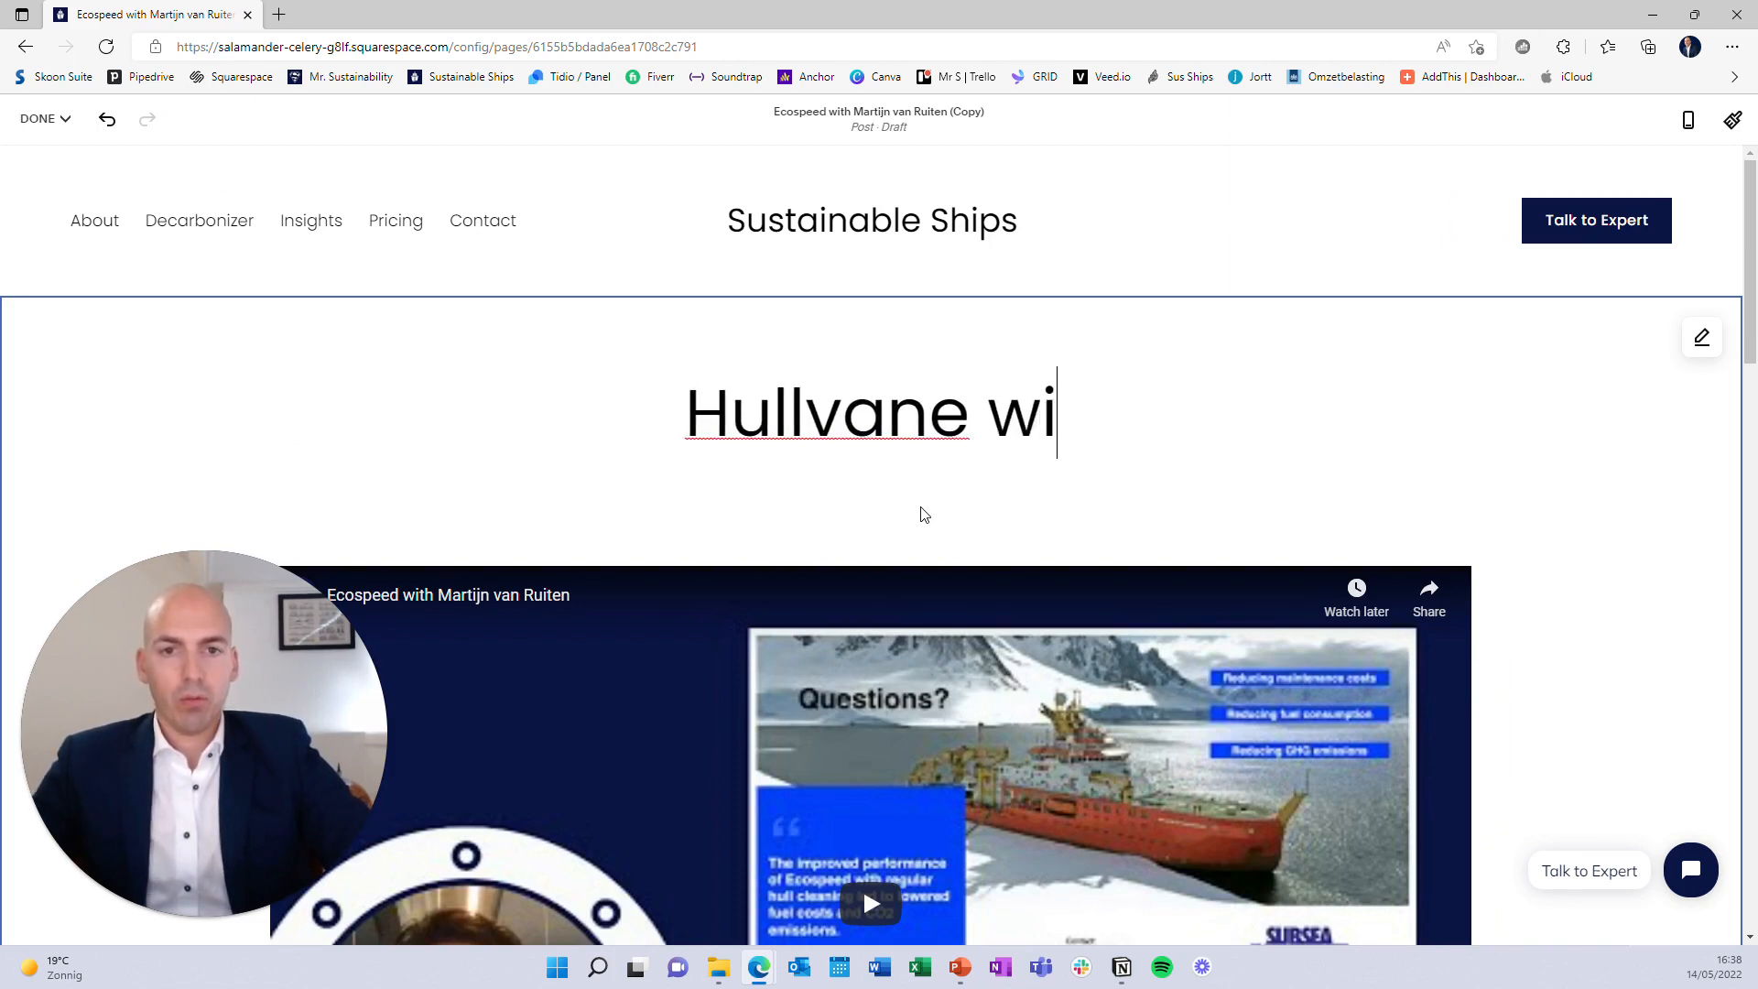
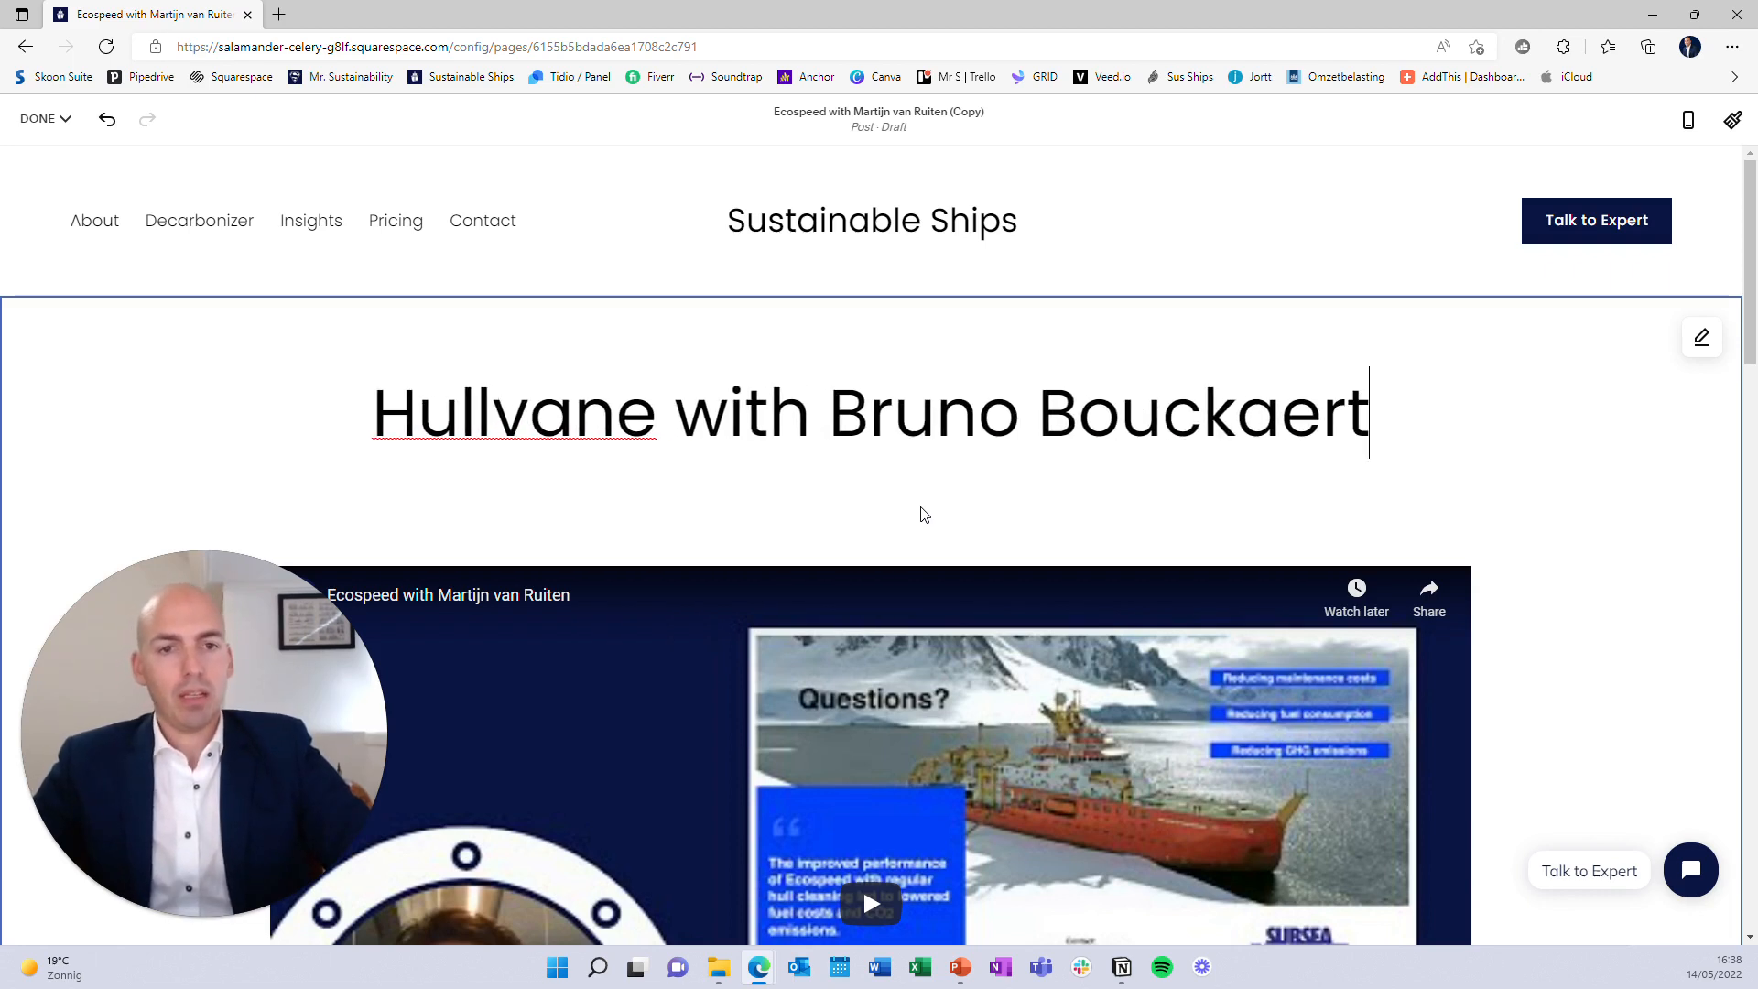
scroll(924, 515, "down", 1)
left_click(923, 376)
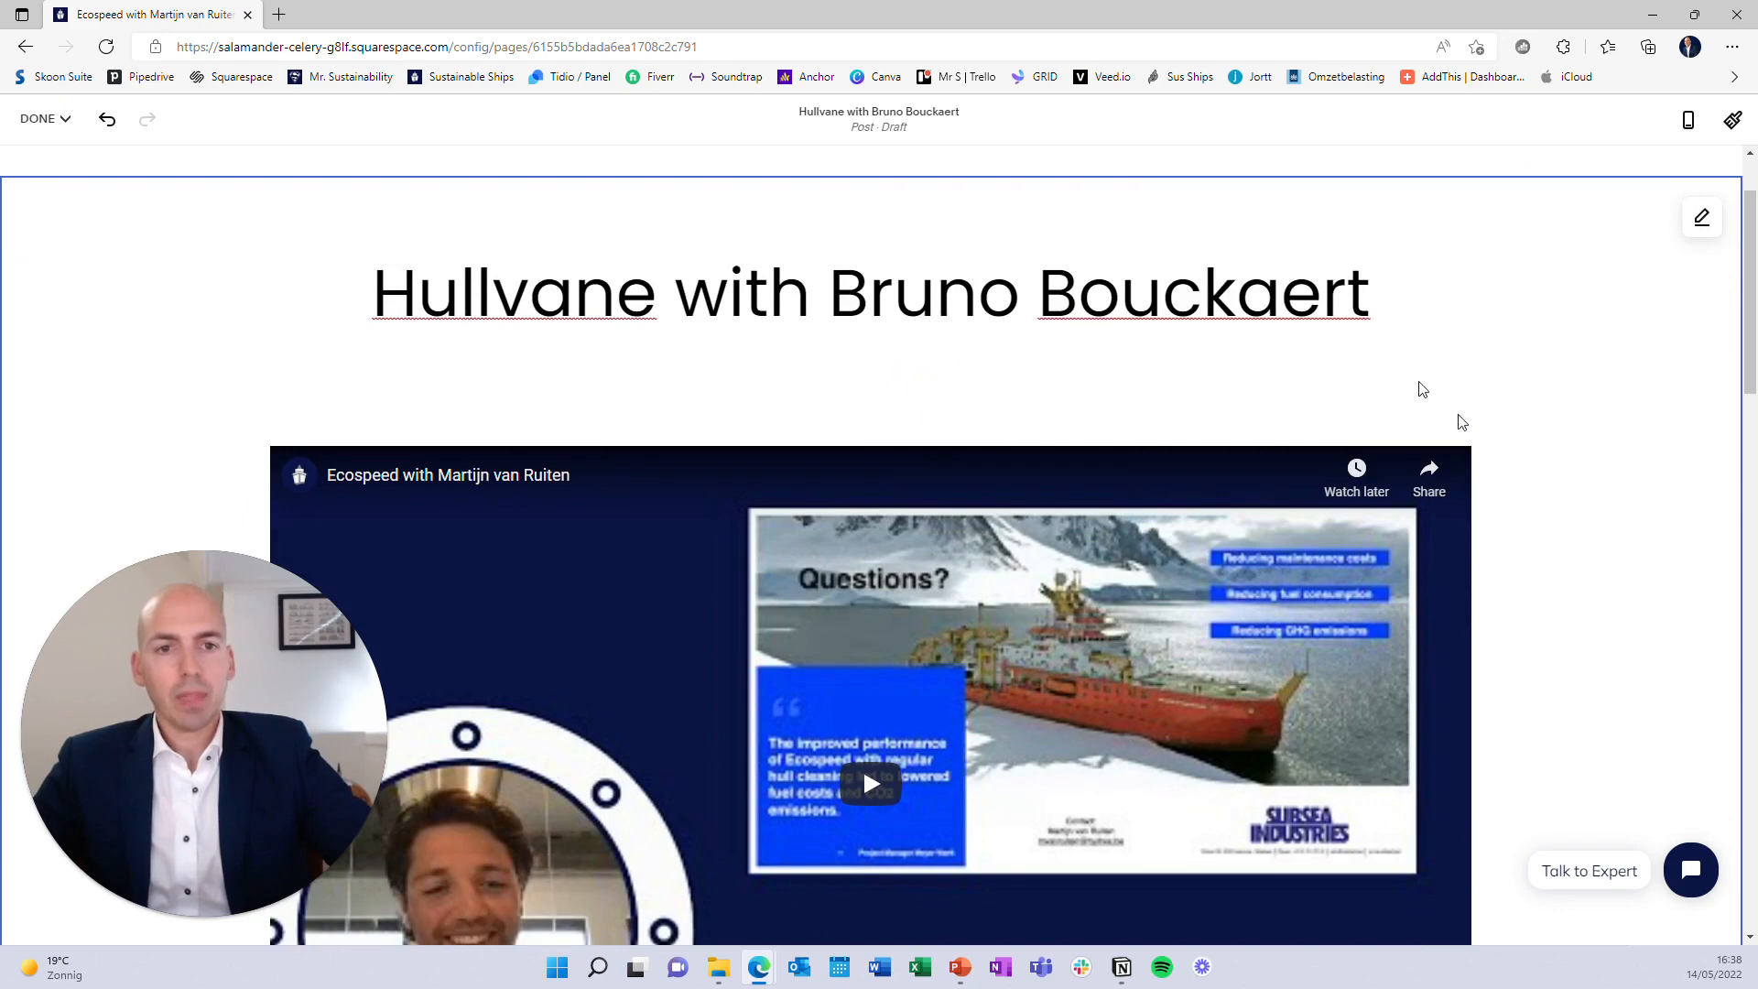
scroll(831, 474, "down", 1)
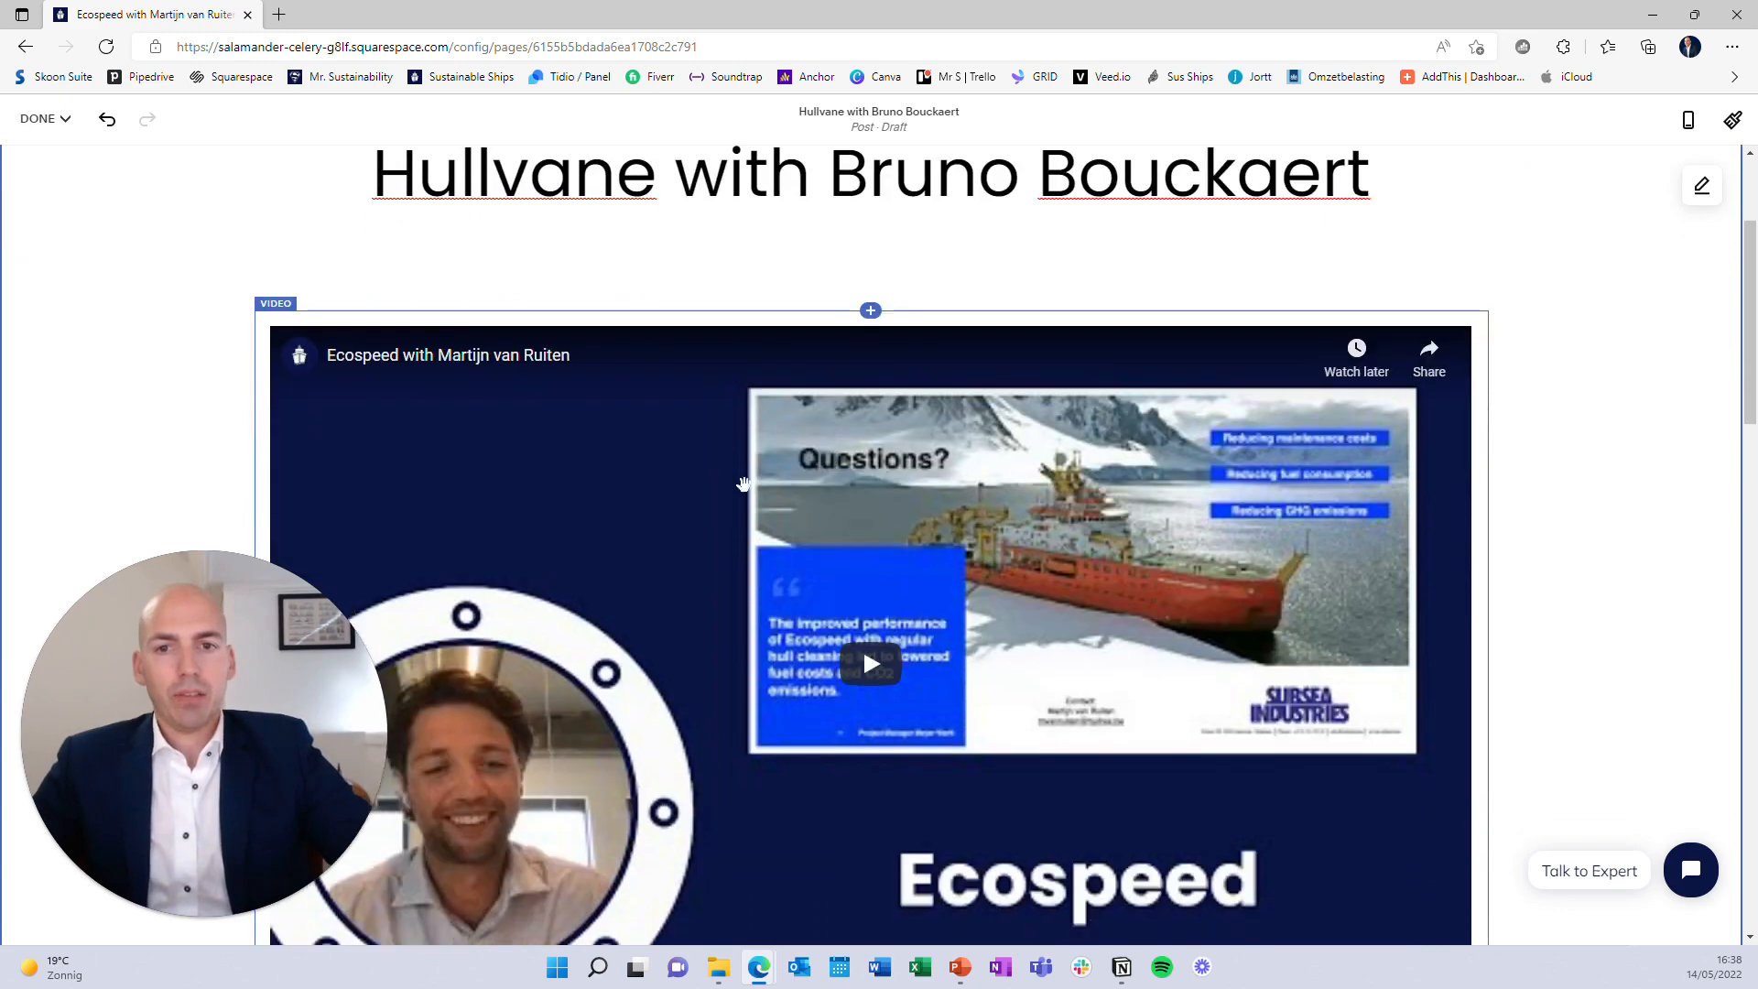
Save the retitled post as a draft and exit the editor
left_click(55, 128)
left_click(832, 510)
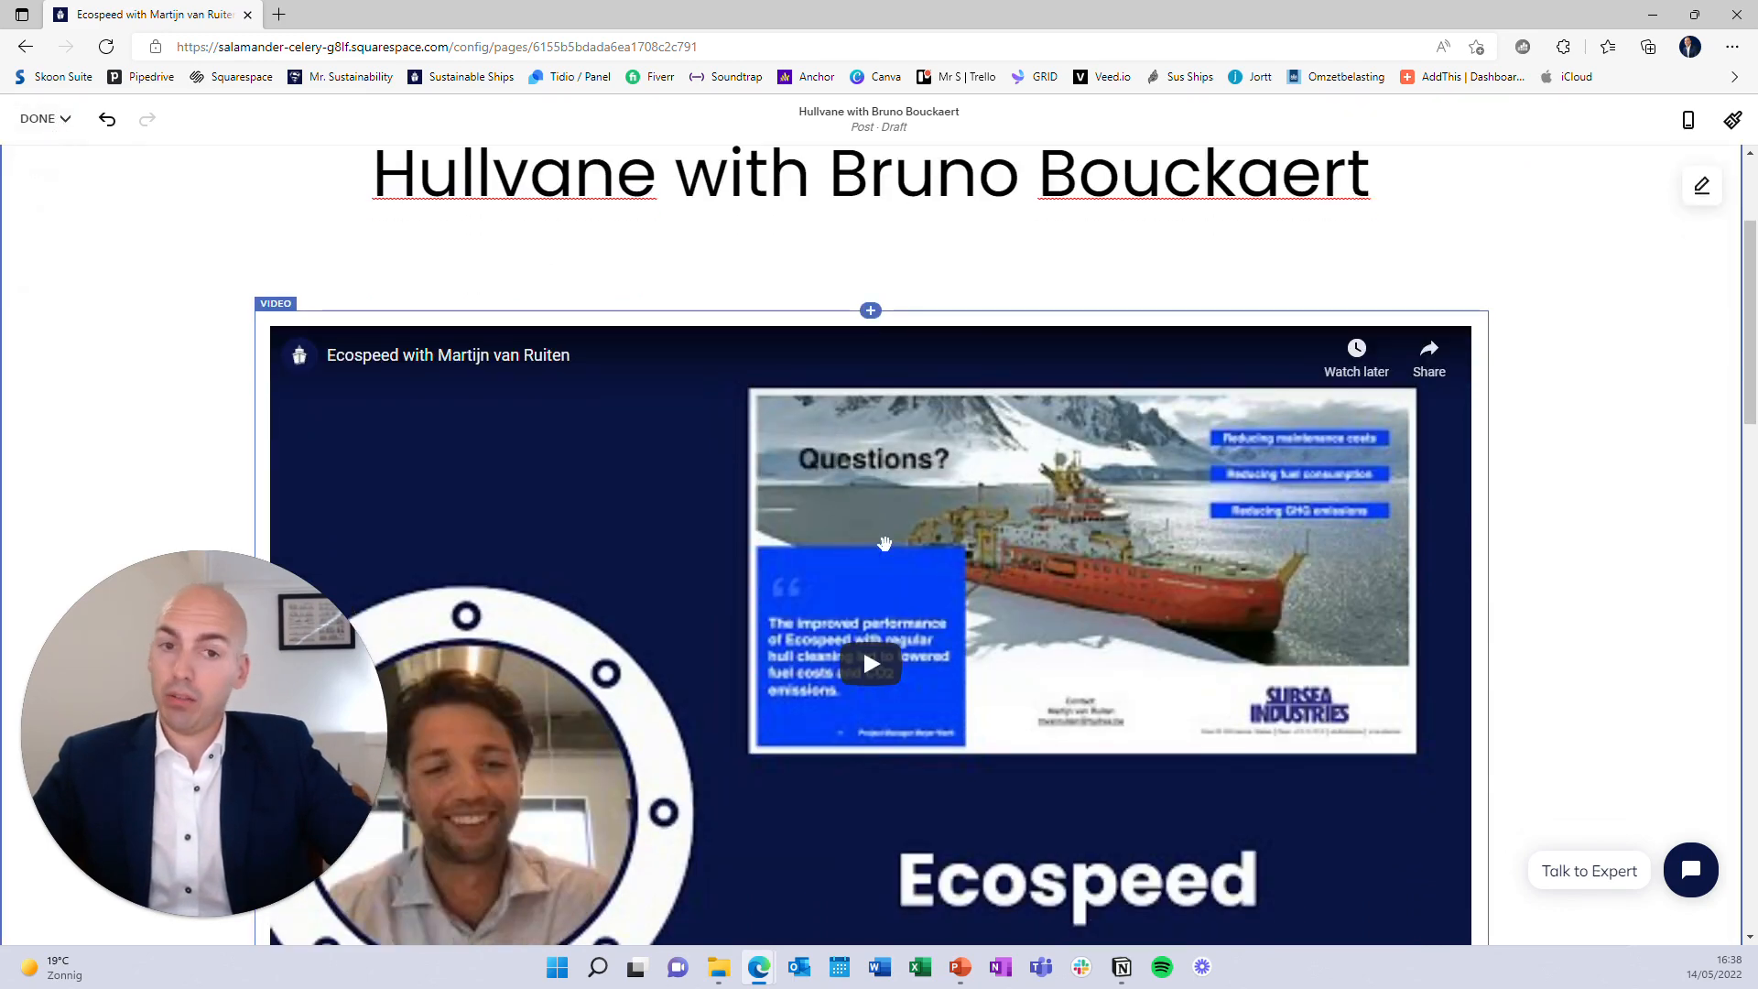
left_click(46, 120)
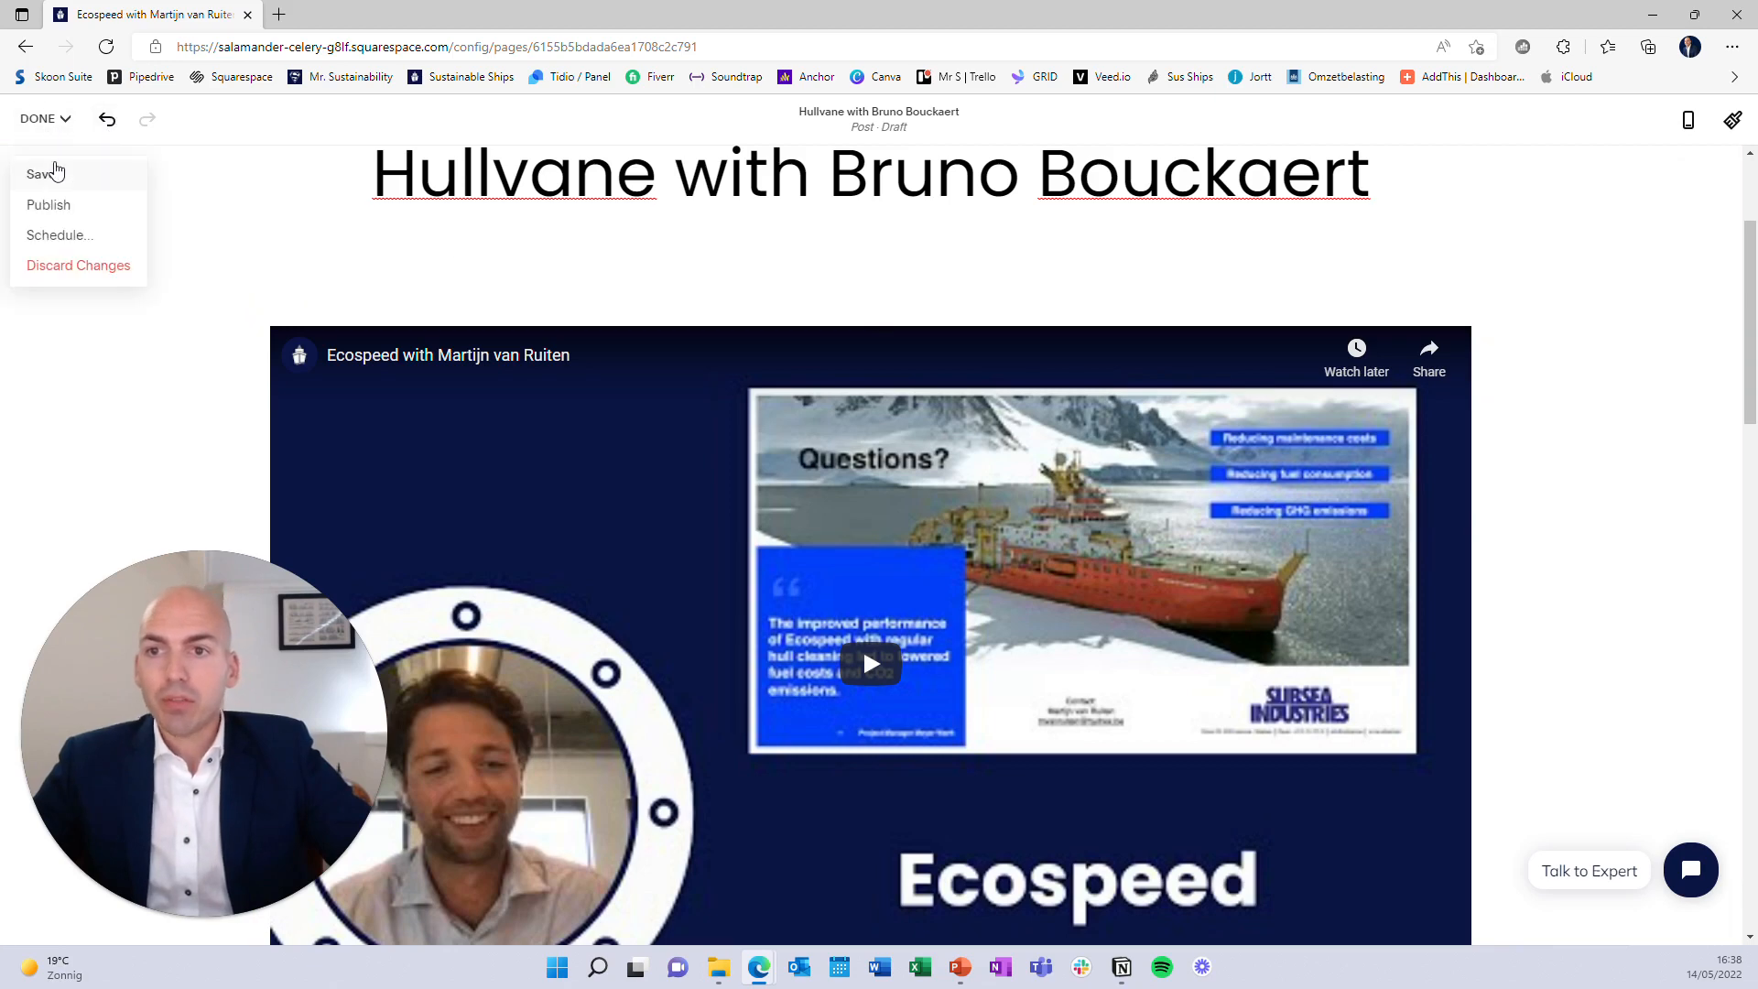
left_click(55, 172)
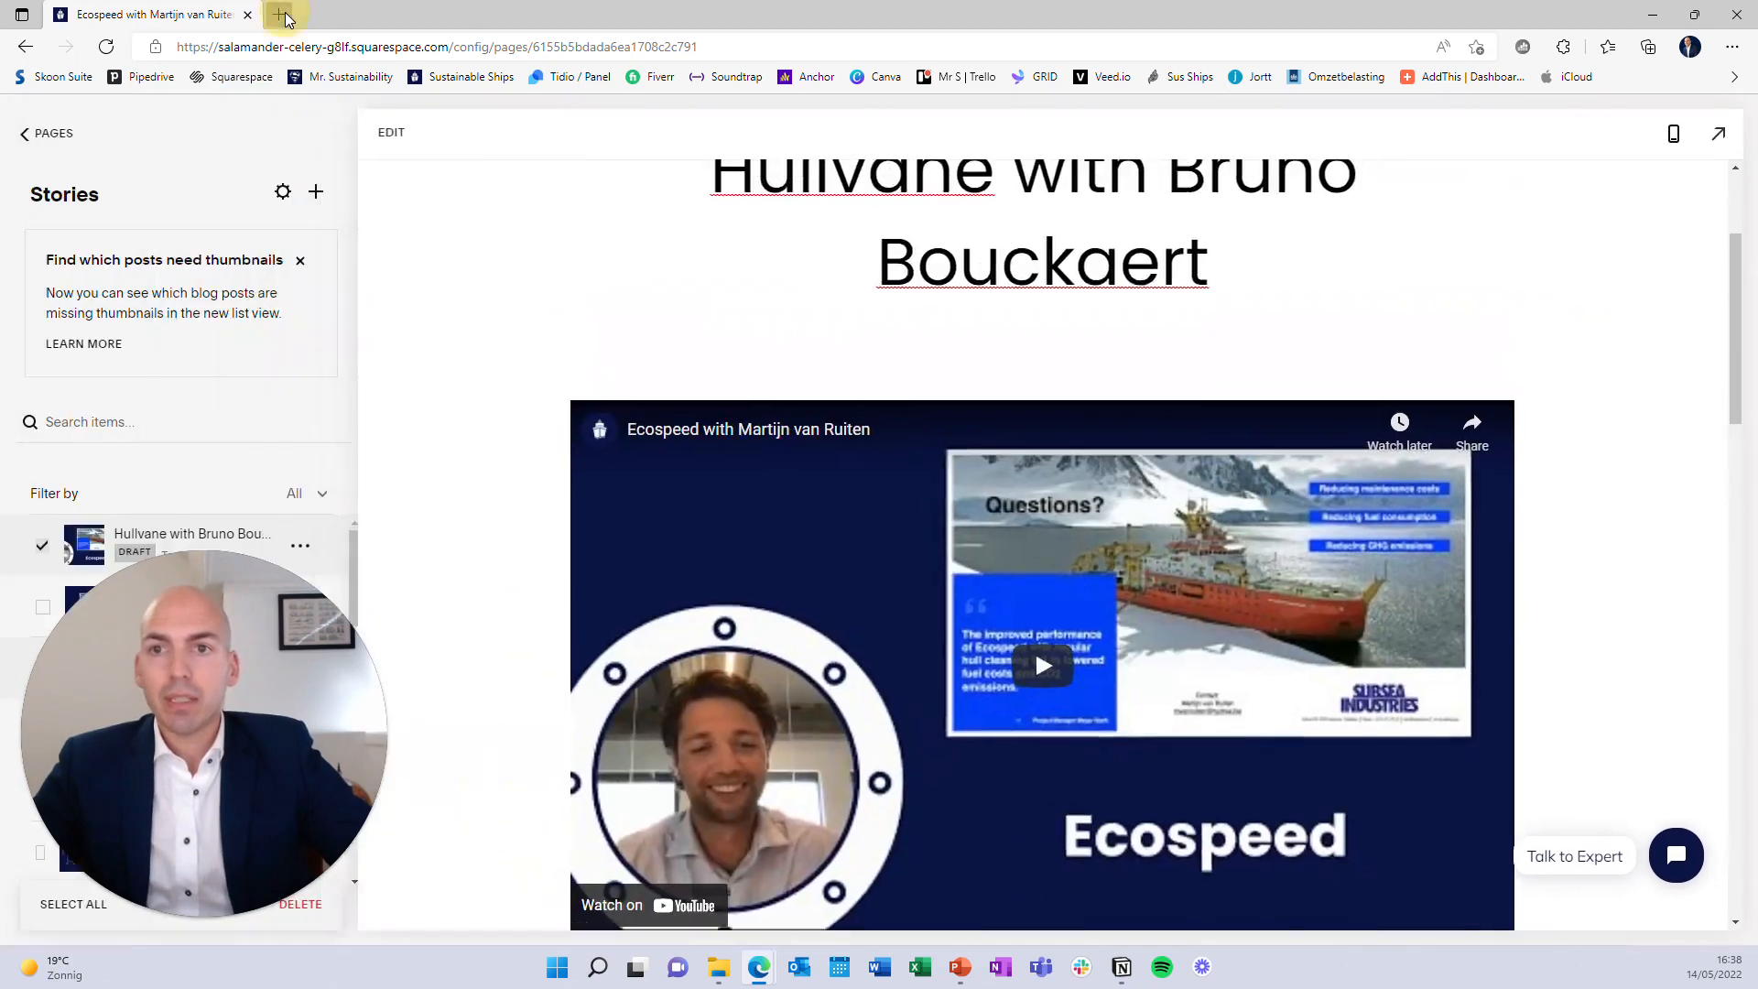
Load youtube.com in a new tab and choose Upload video from the Create menu
left_click(280, 14)
type("youtube.com")
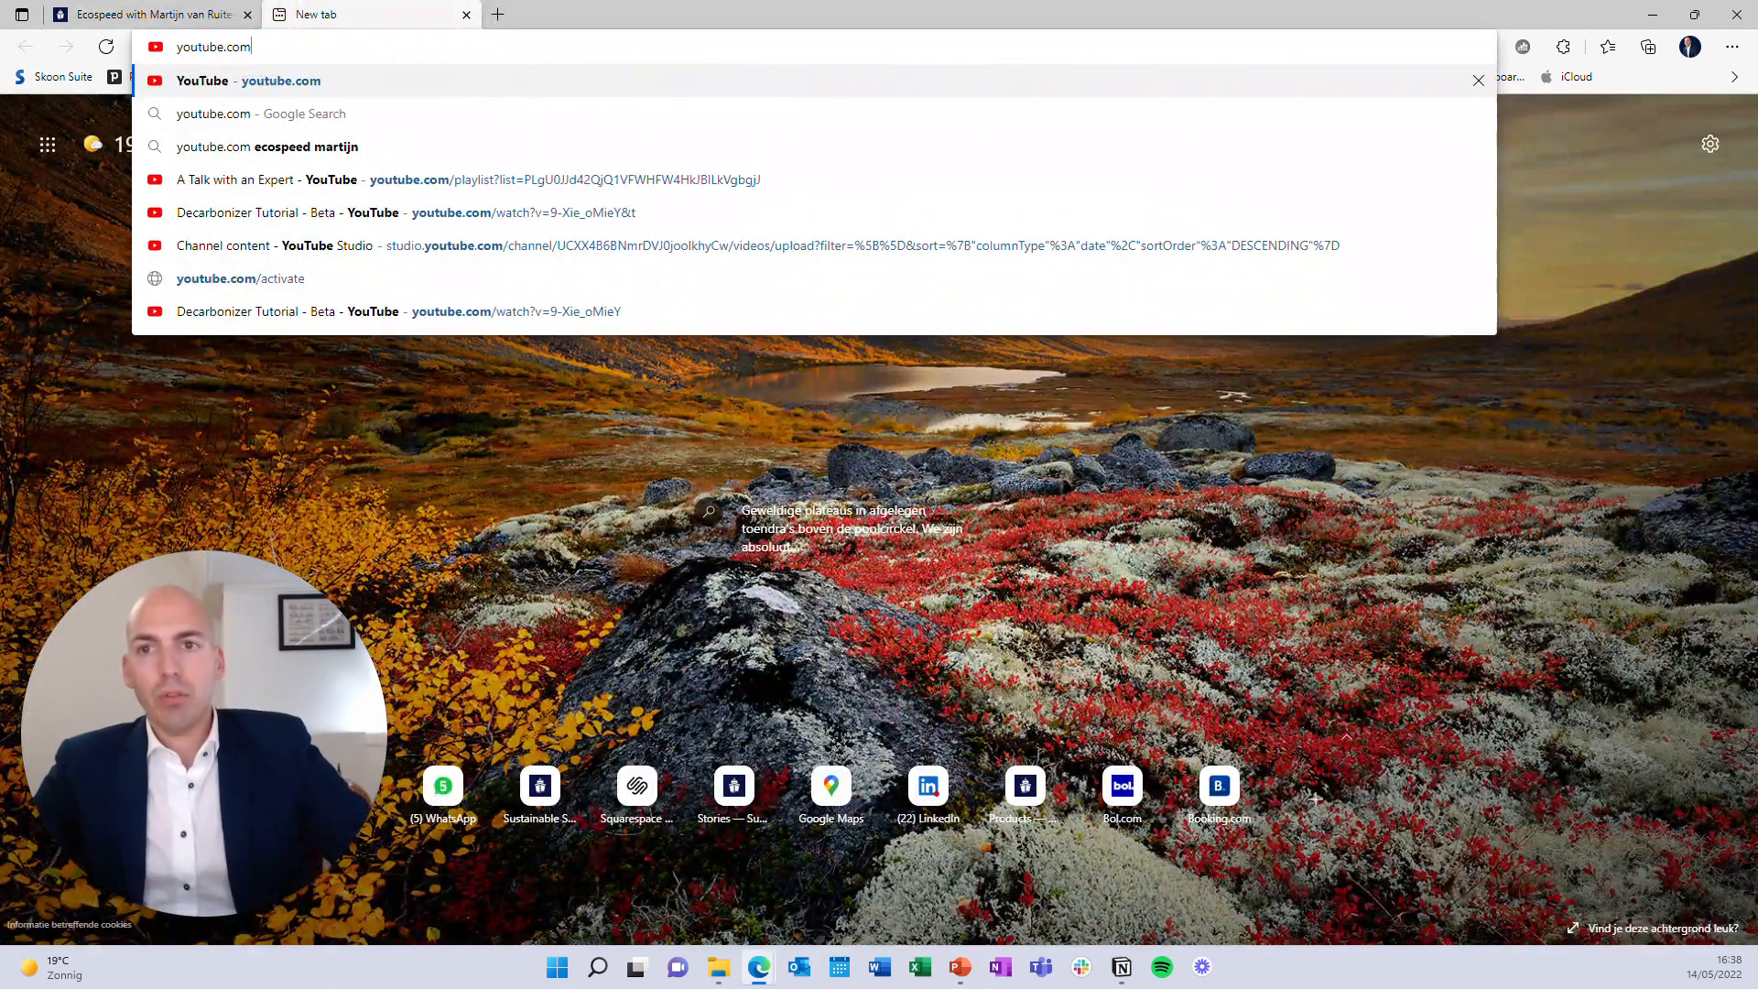
key("Return")
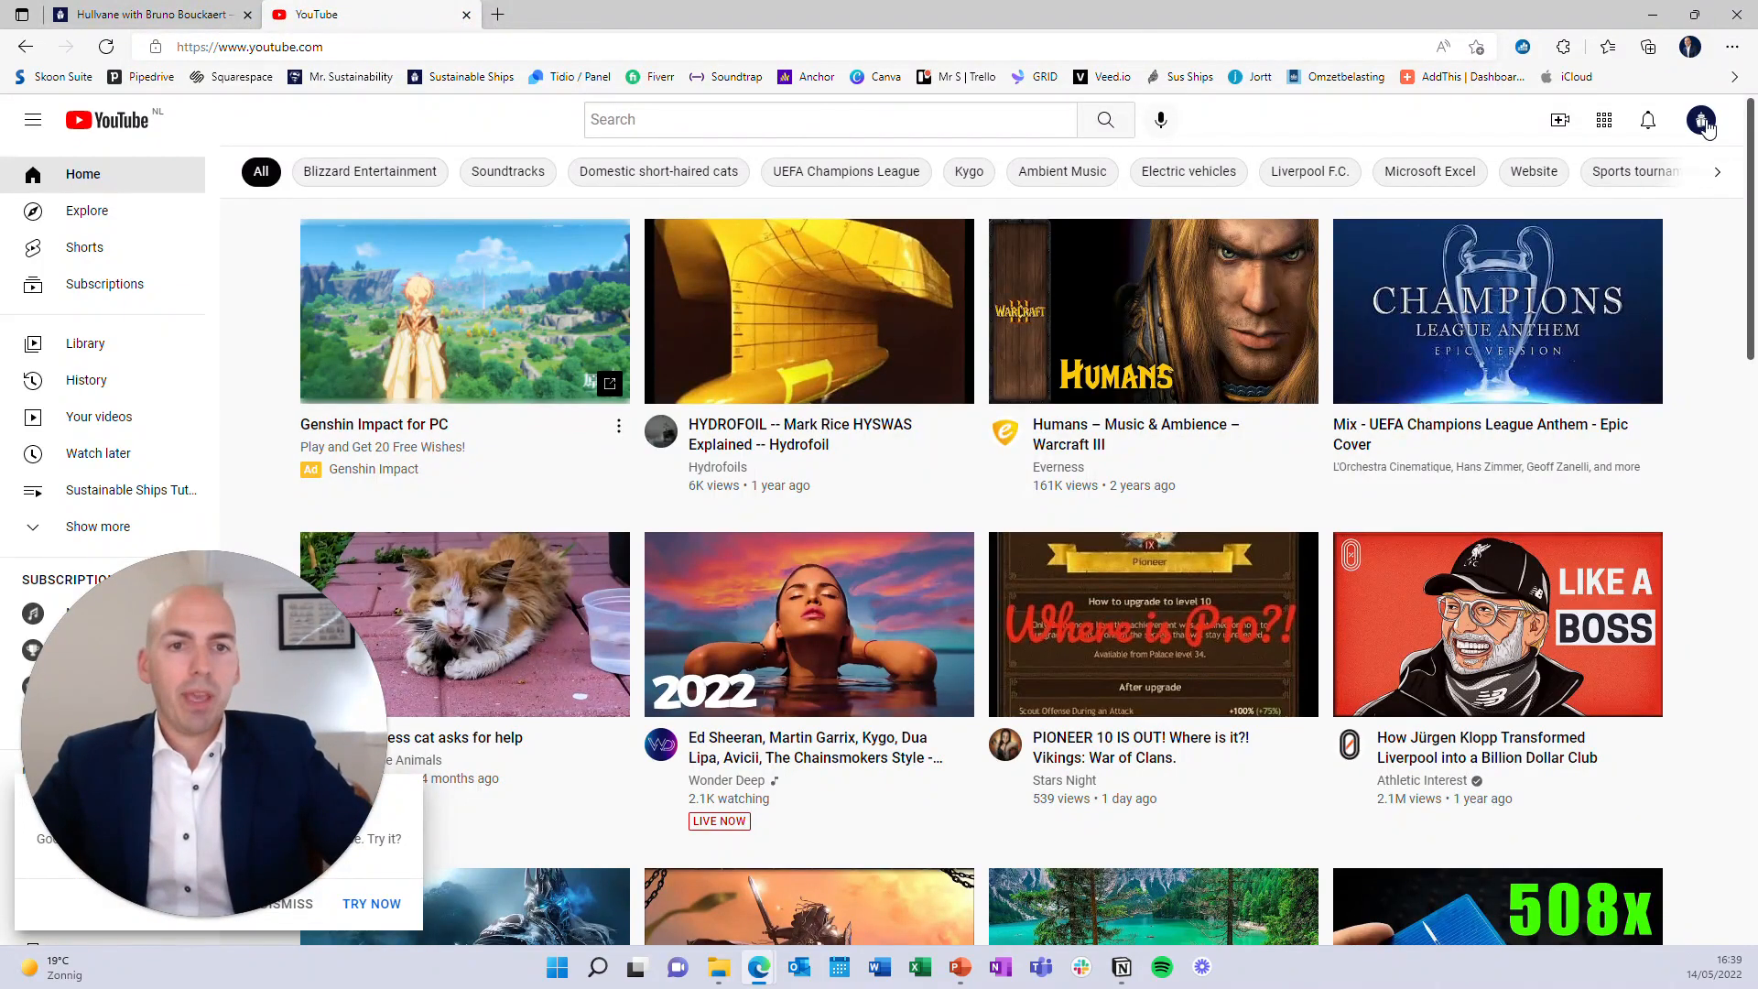
left_click(1701, 120)
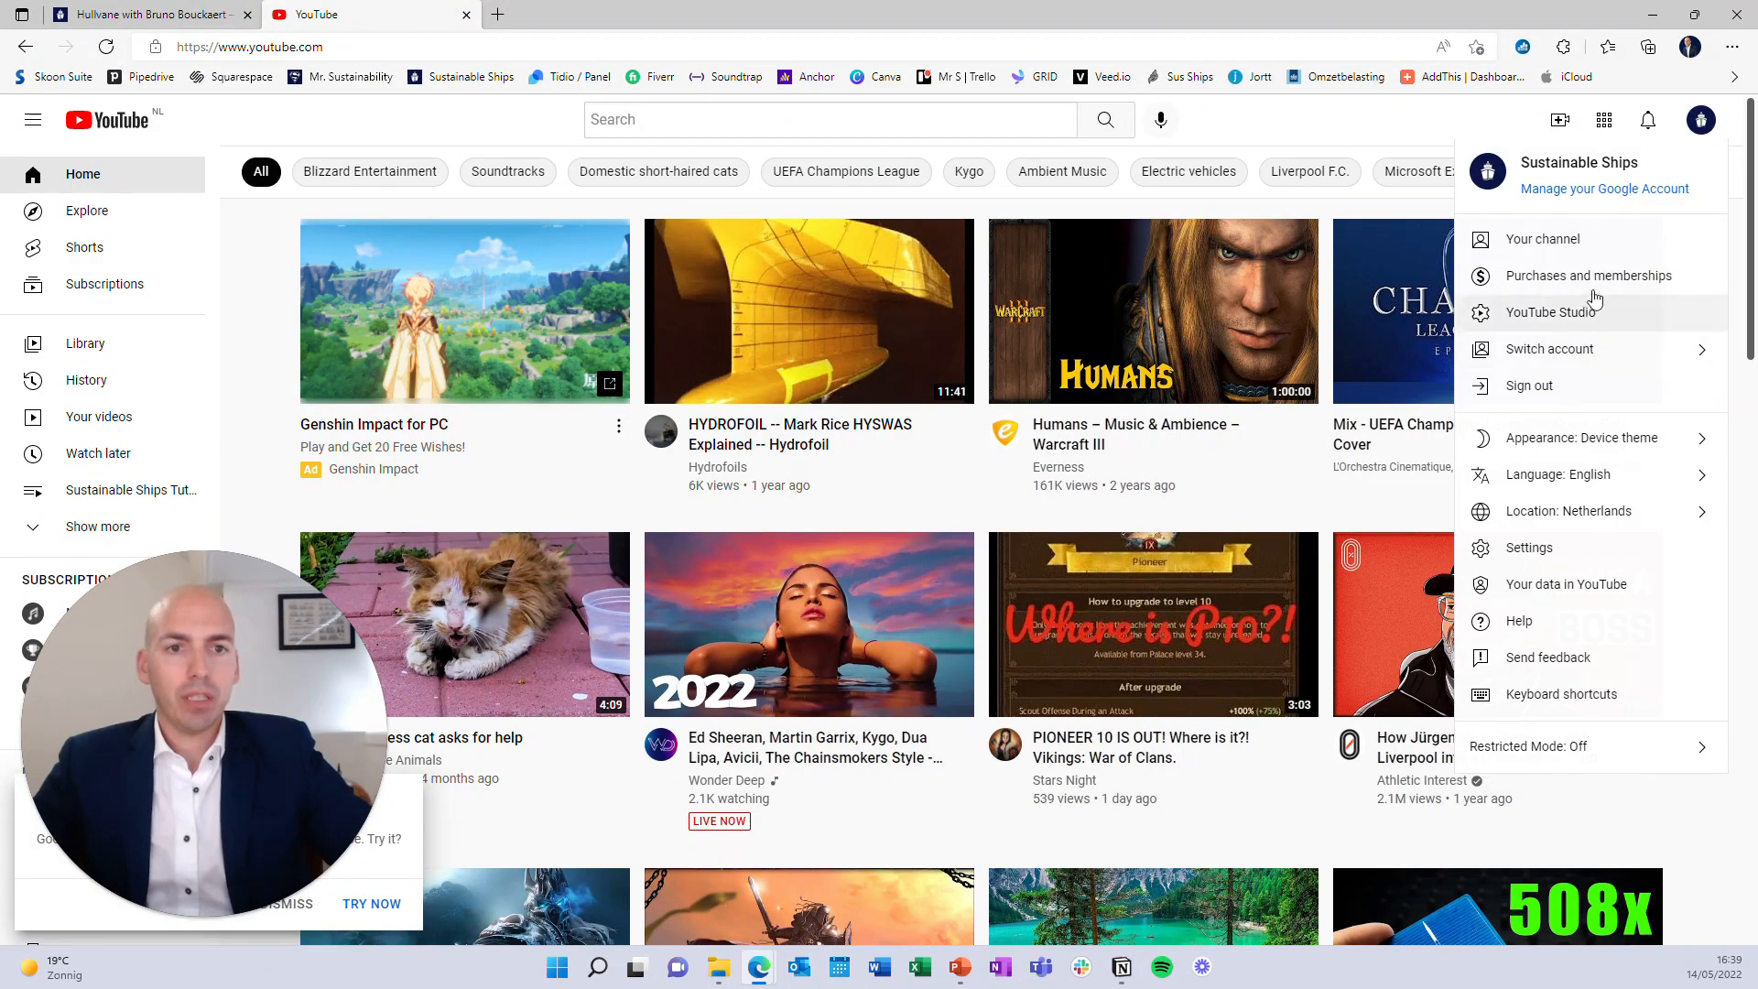
left_click(1435, 120)
left_click(1561, 123)
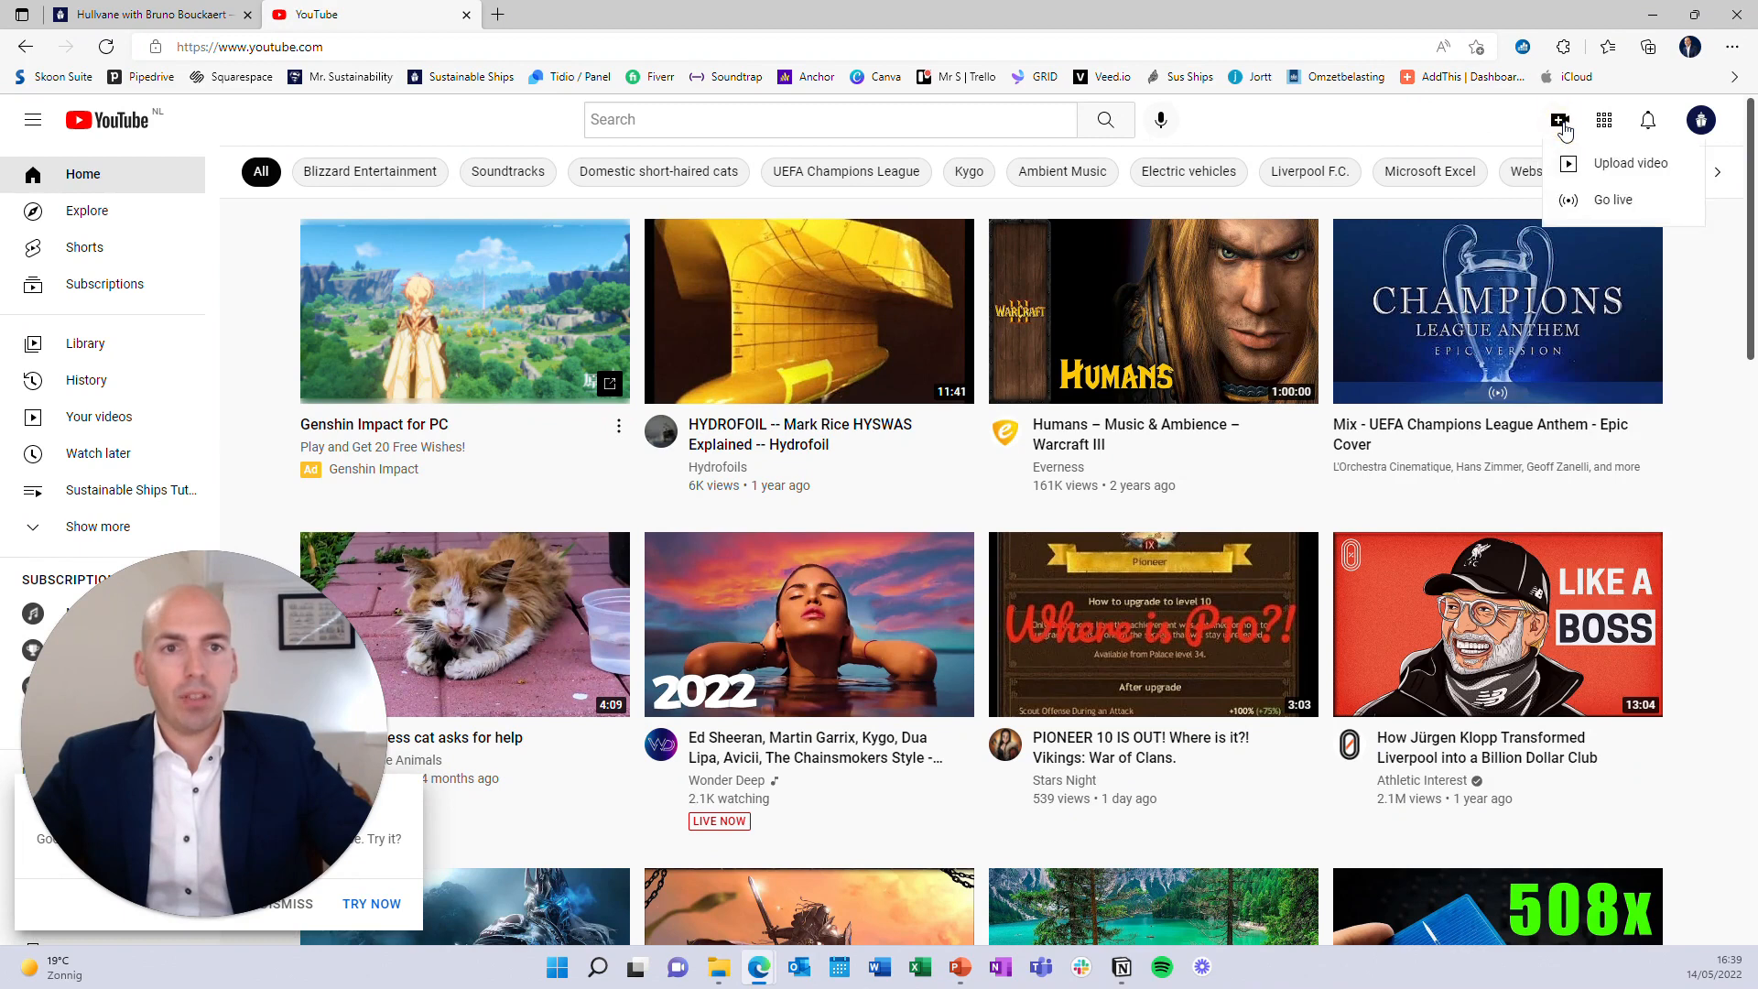
left_click(1625, 164)
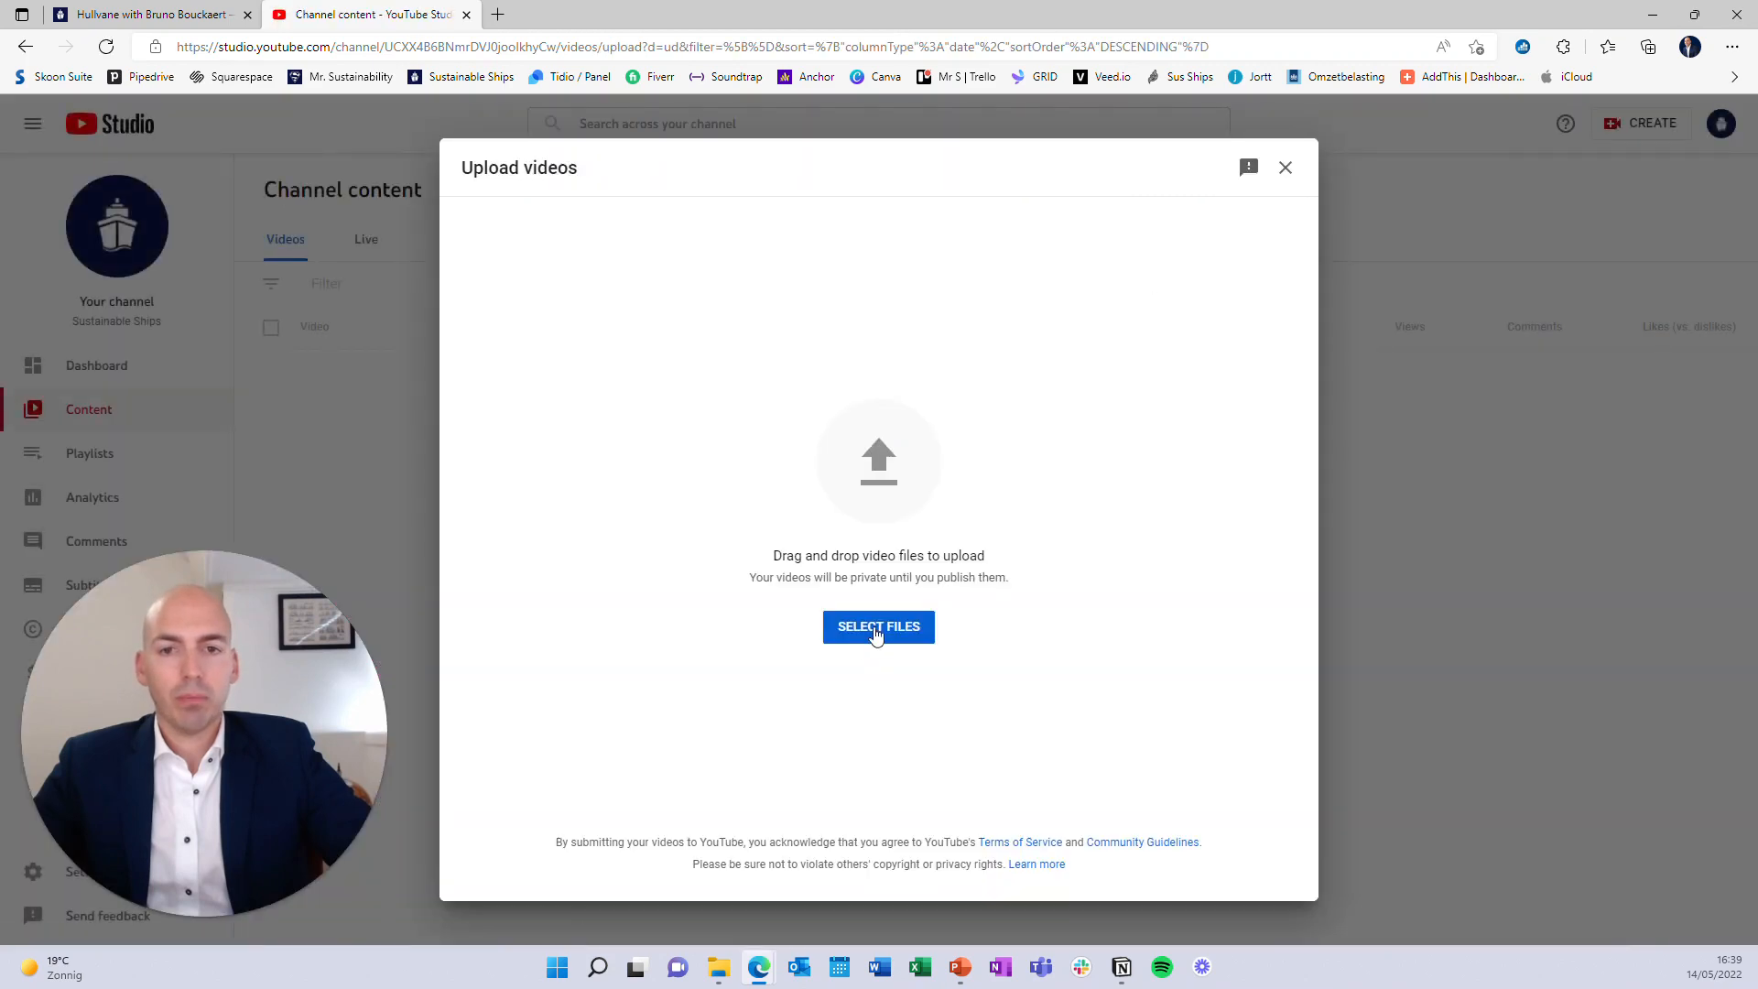
Upload L&L Hullvane.mp4 from My Drive > 2. Marketing > 1. Stories > 3. Movies > Hullvane folder
left_click(876, 632)
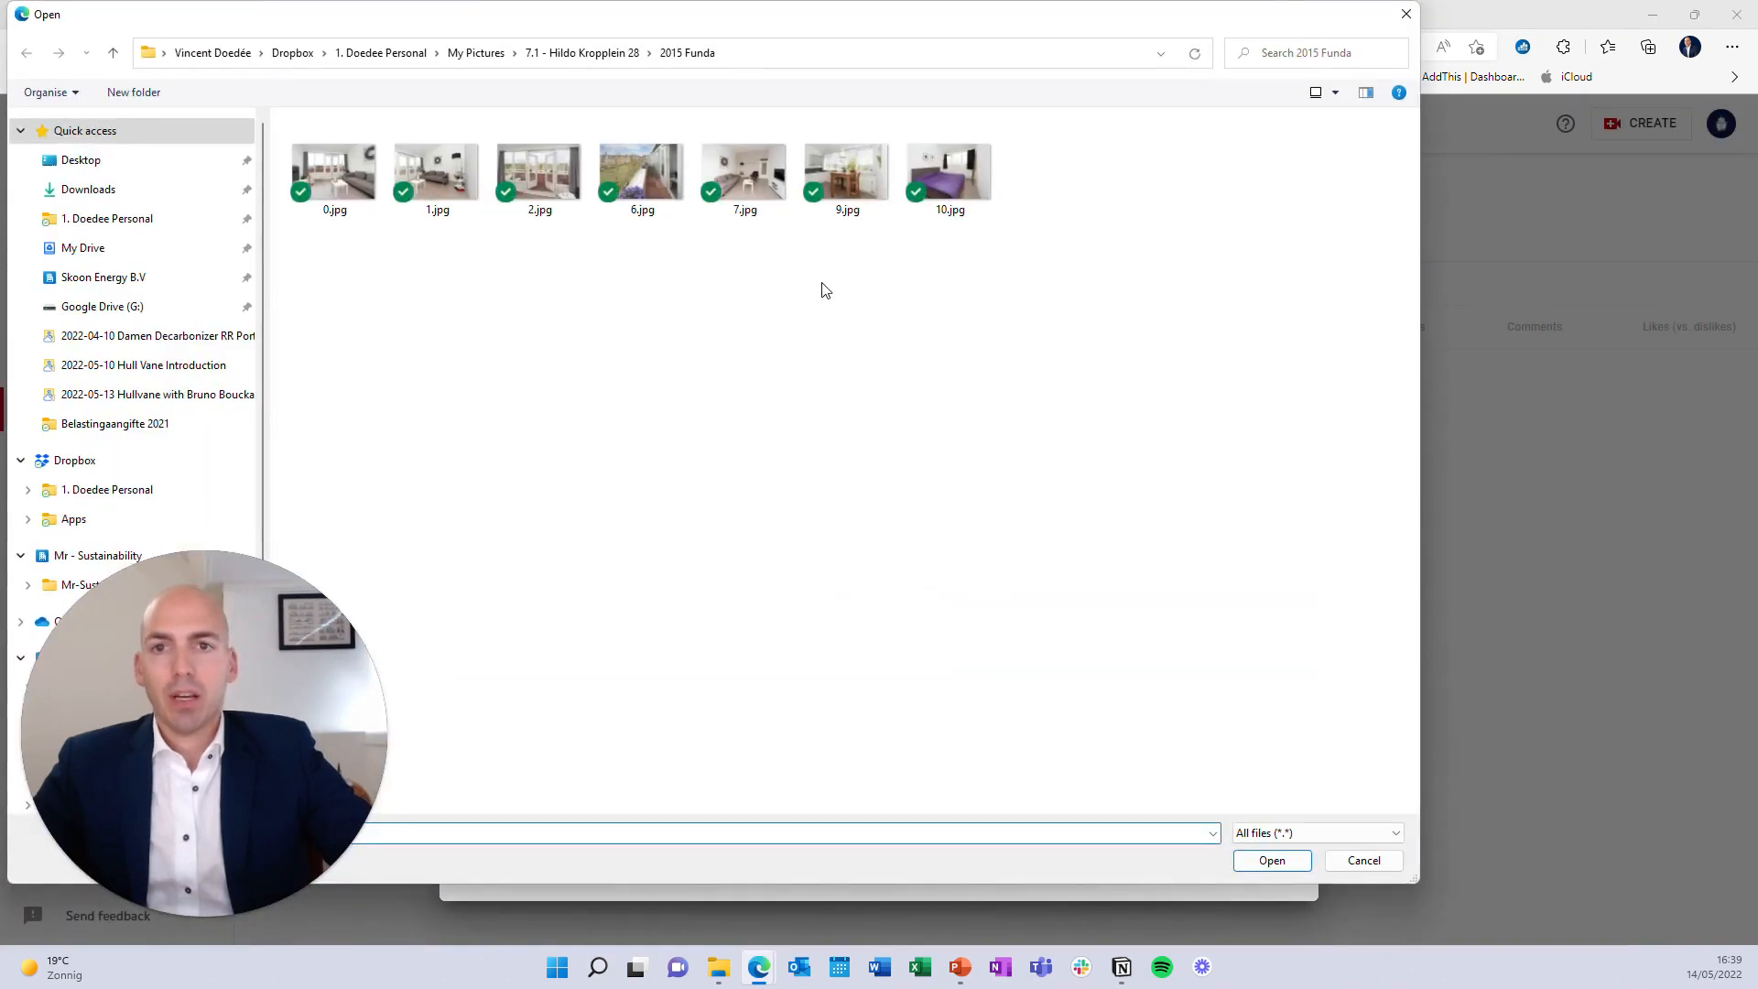
left_click(158, 245)
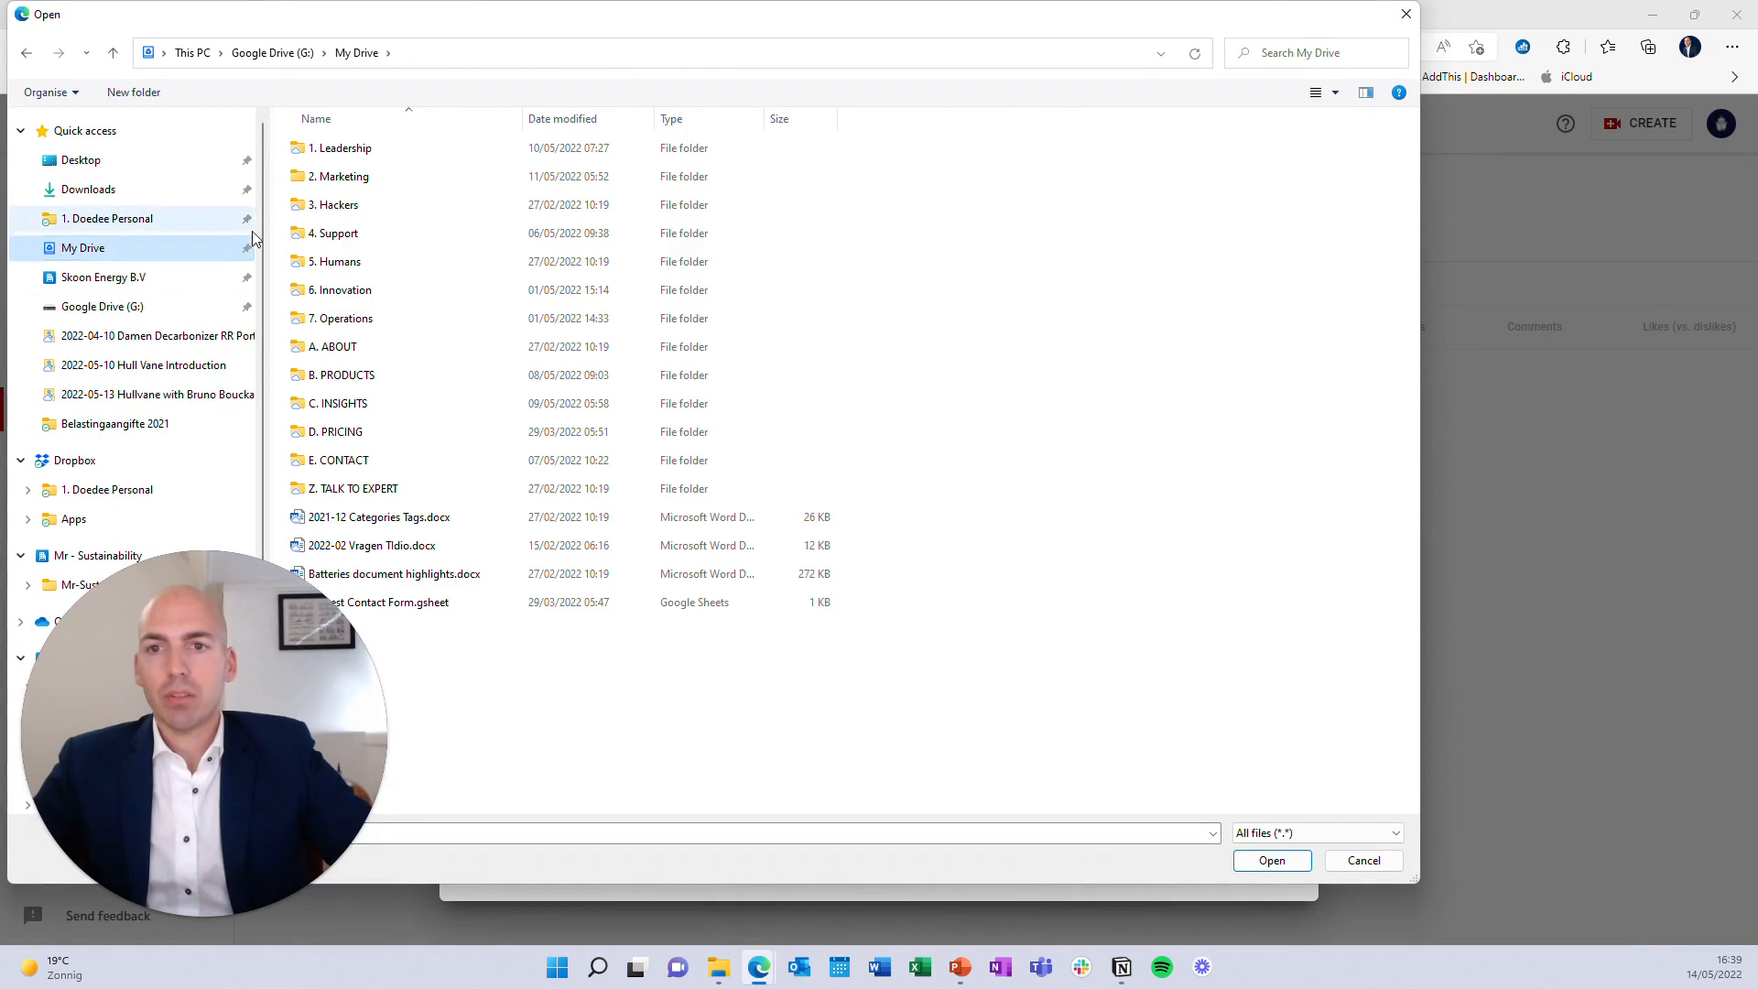
double_click(367, 178)
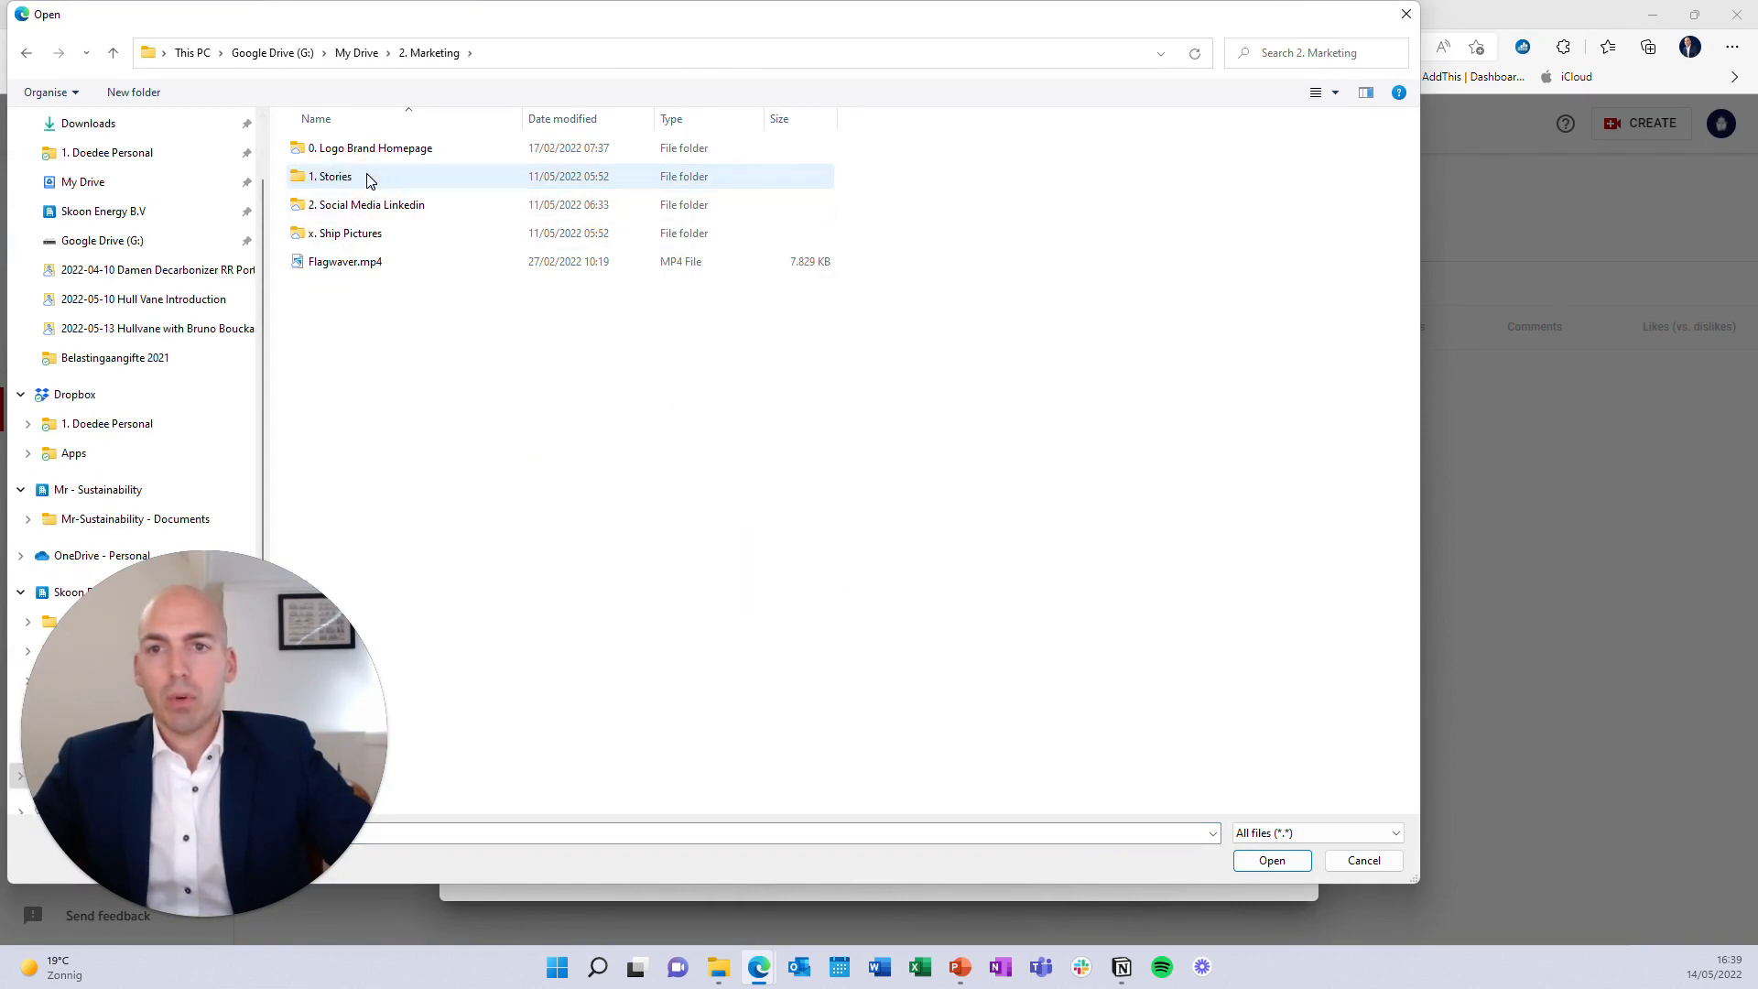
double_click(366, 178)
double_click(365, 204)
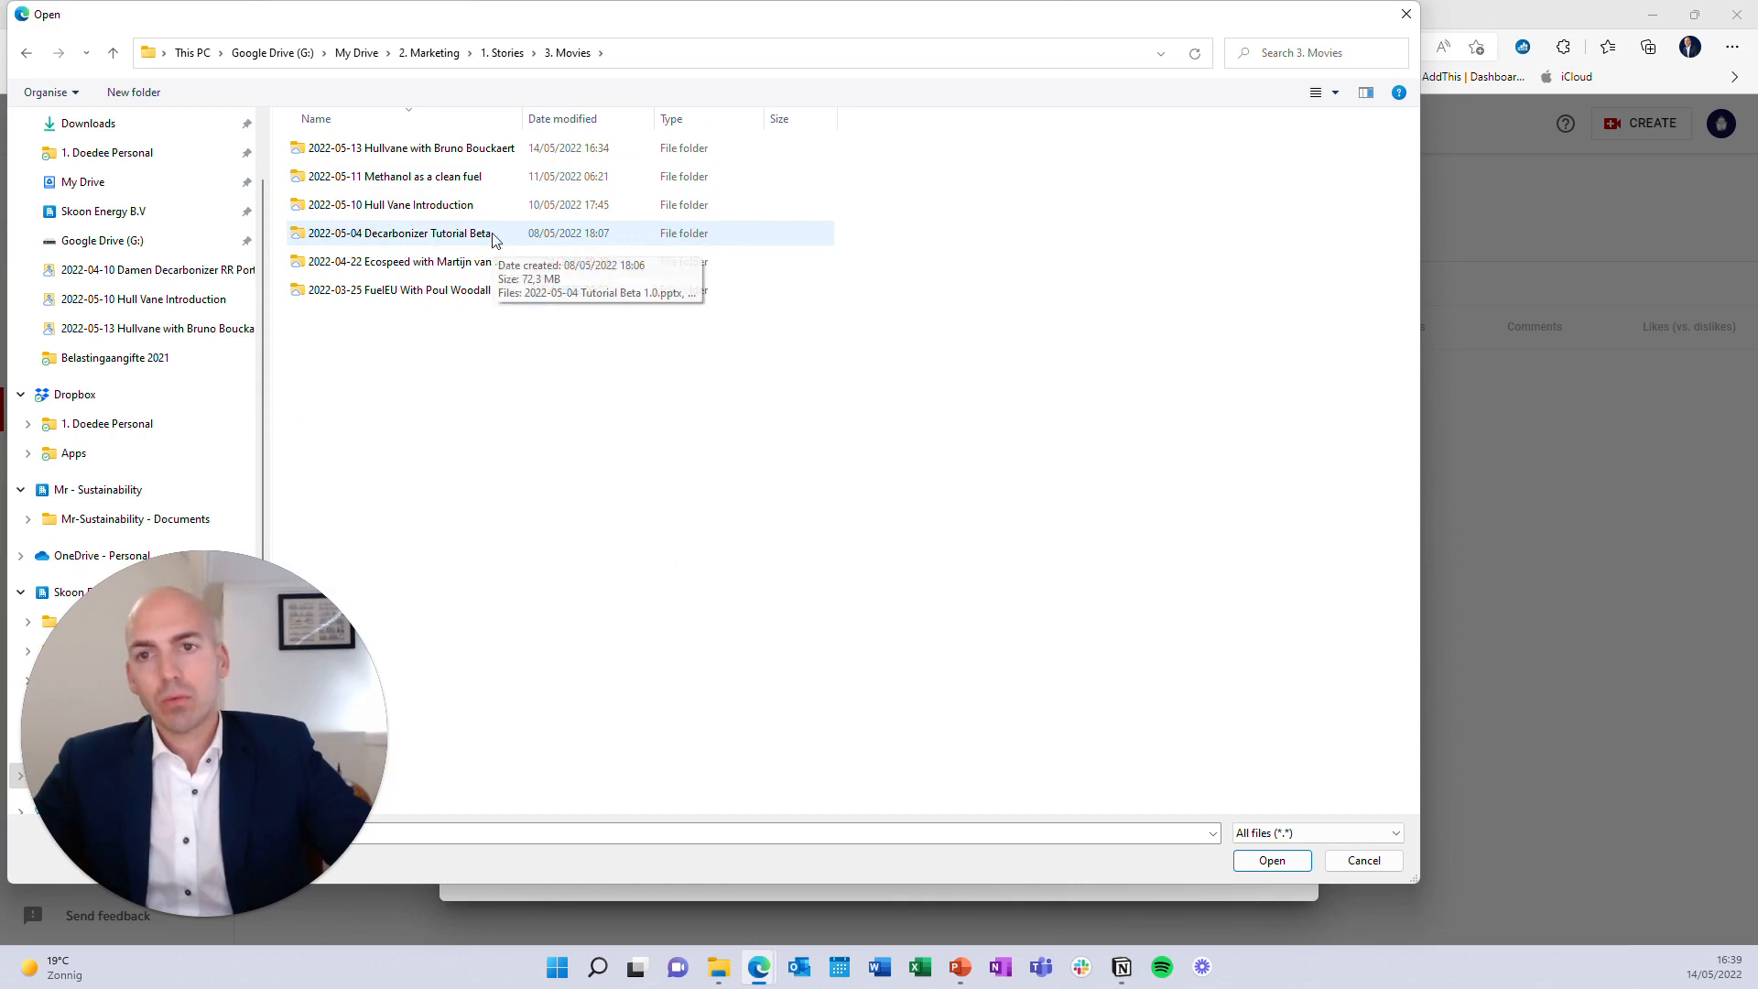
double_click(488, 149)
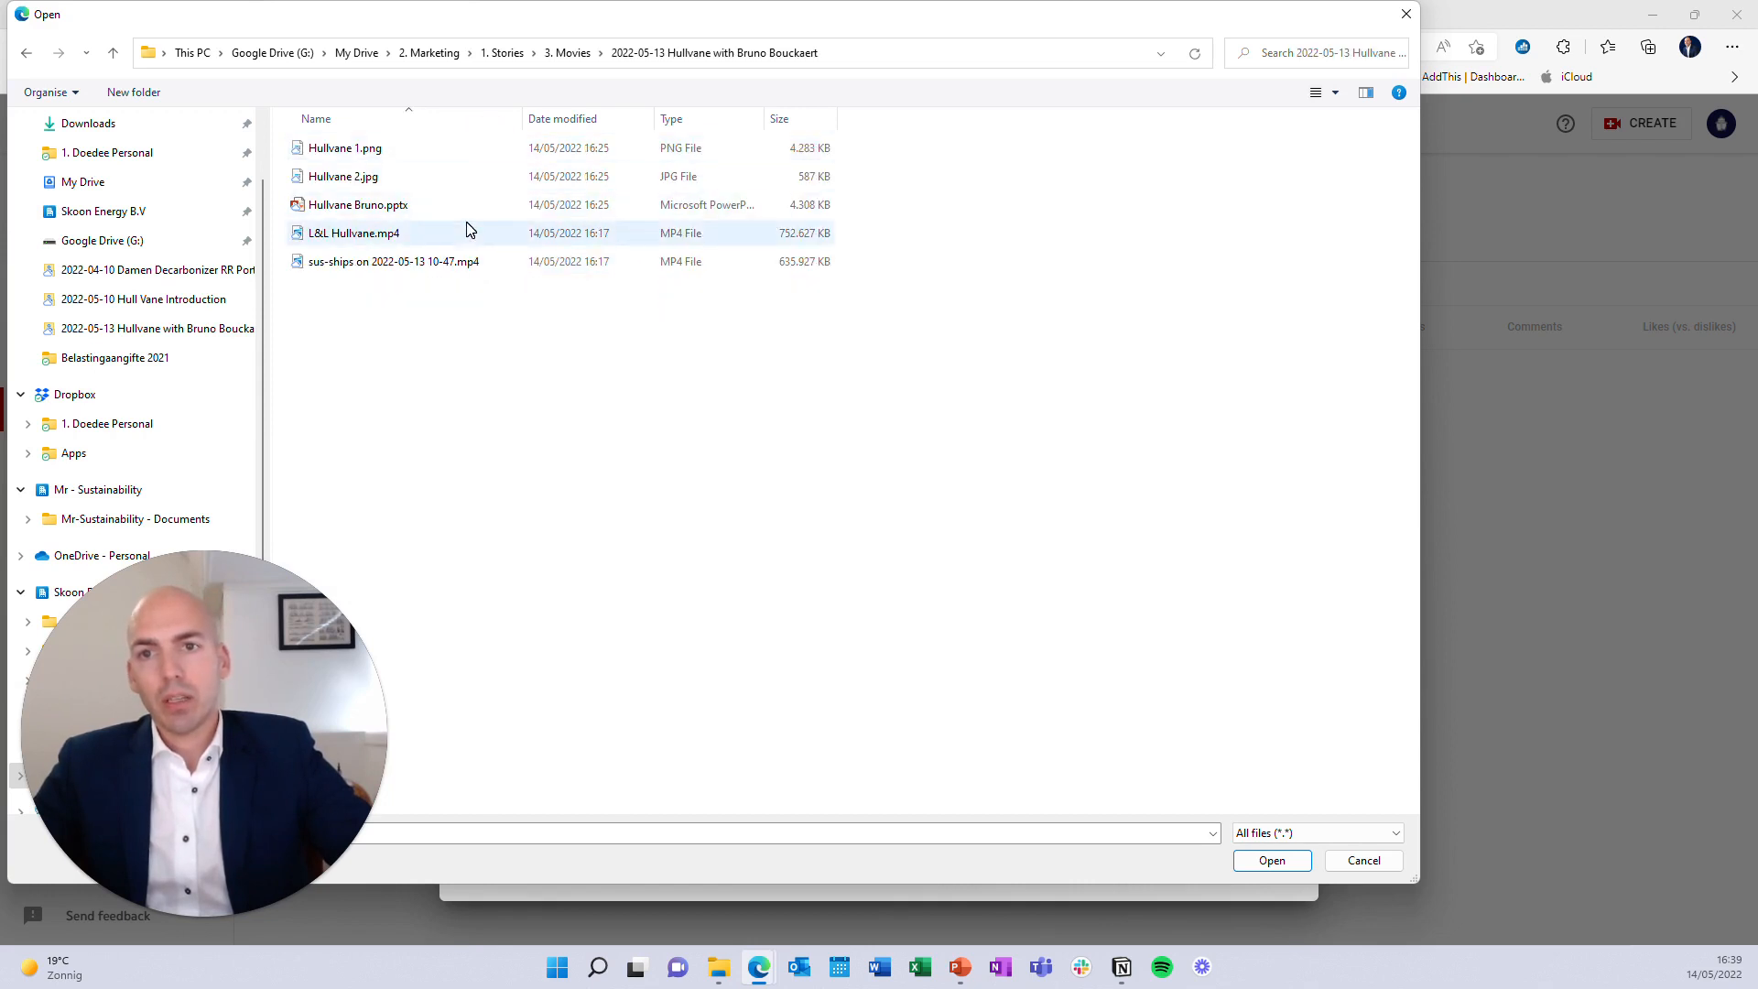
double_click(403, 234)
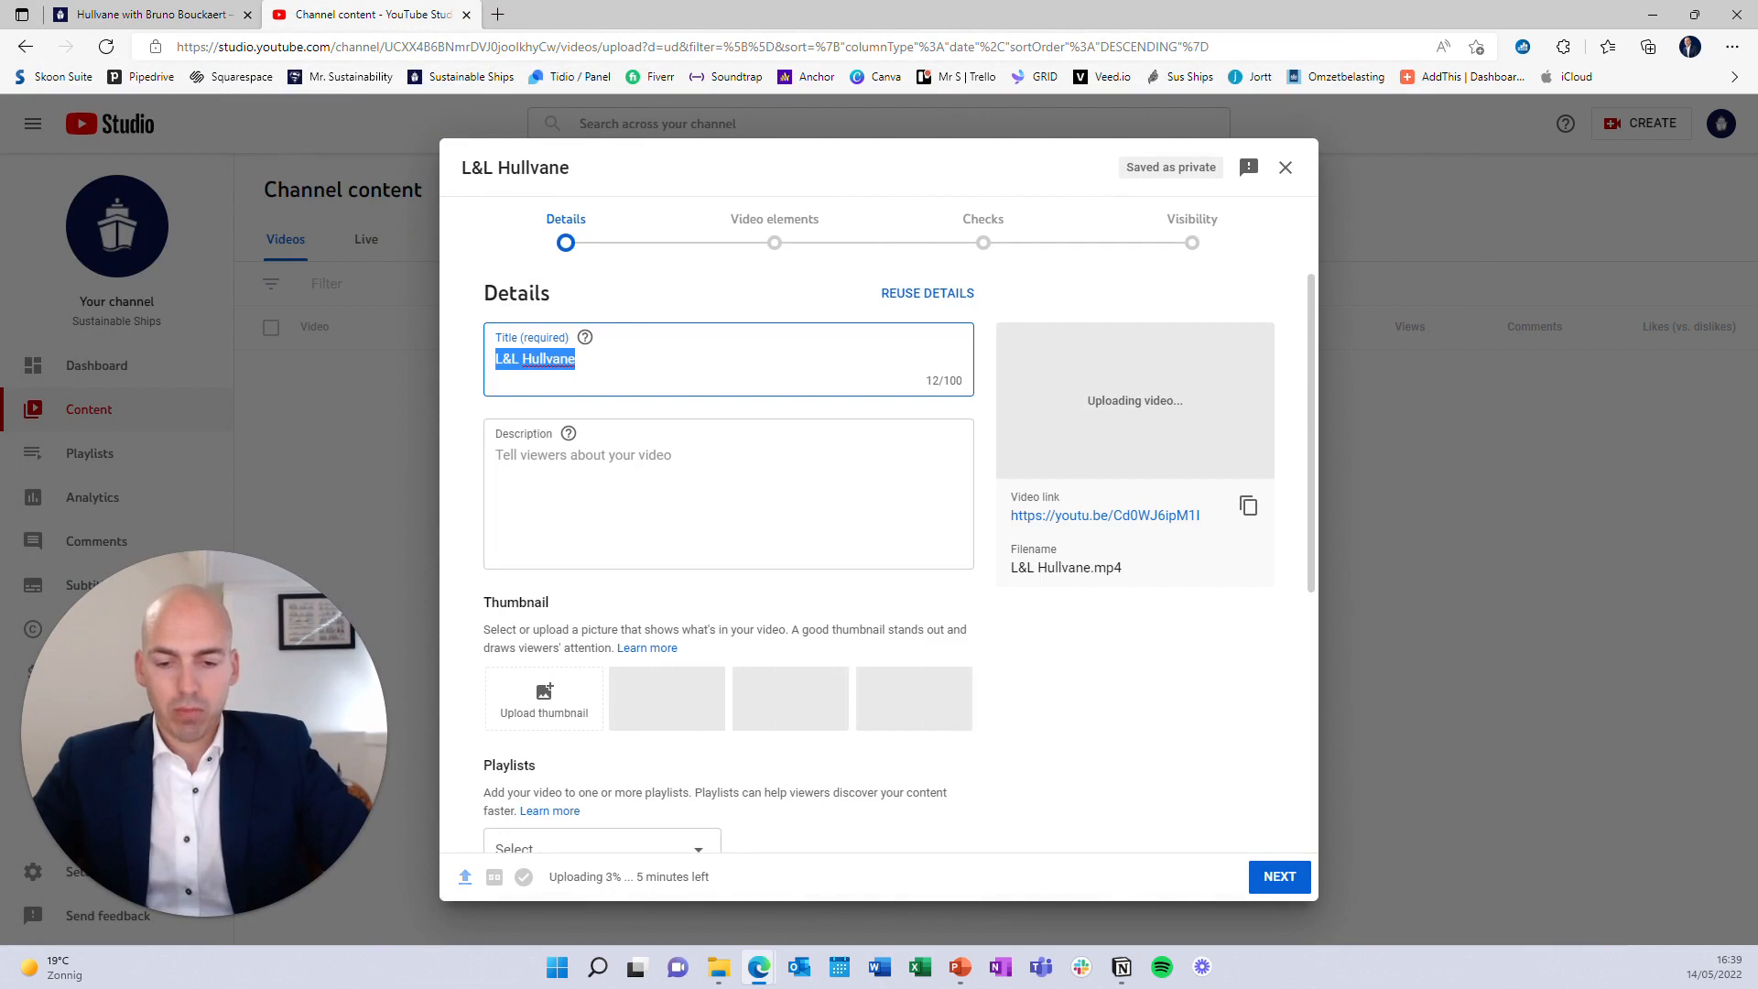
type("Hullvan")
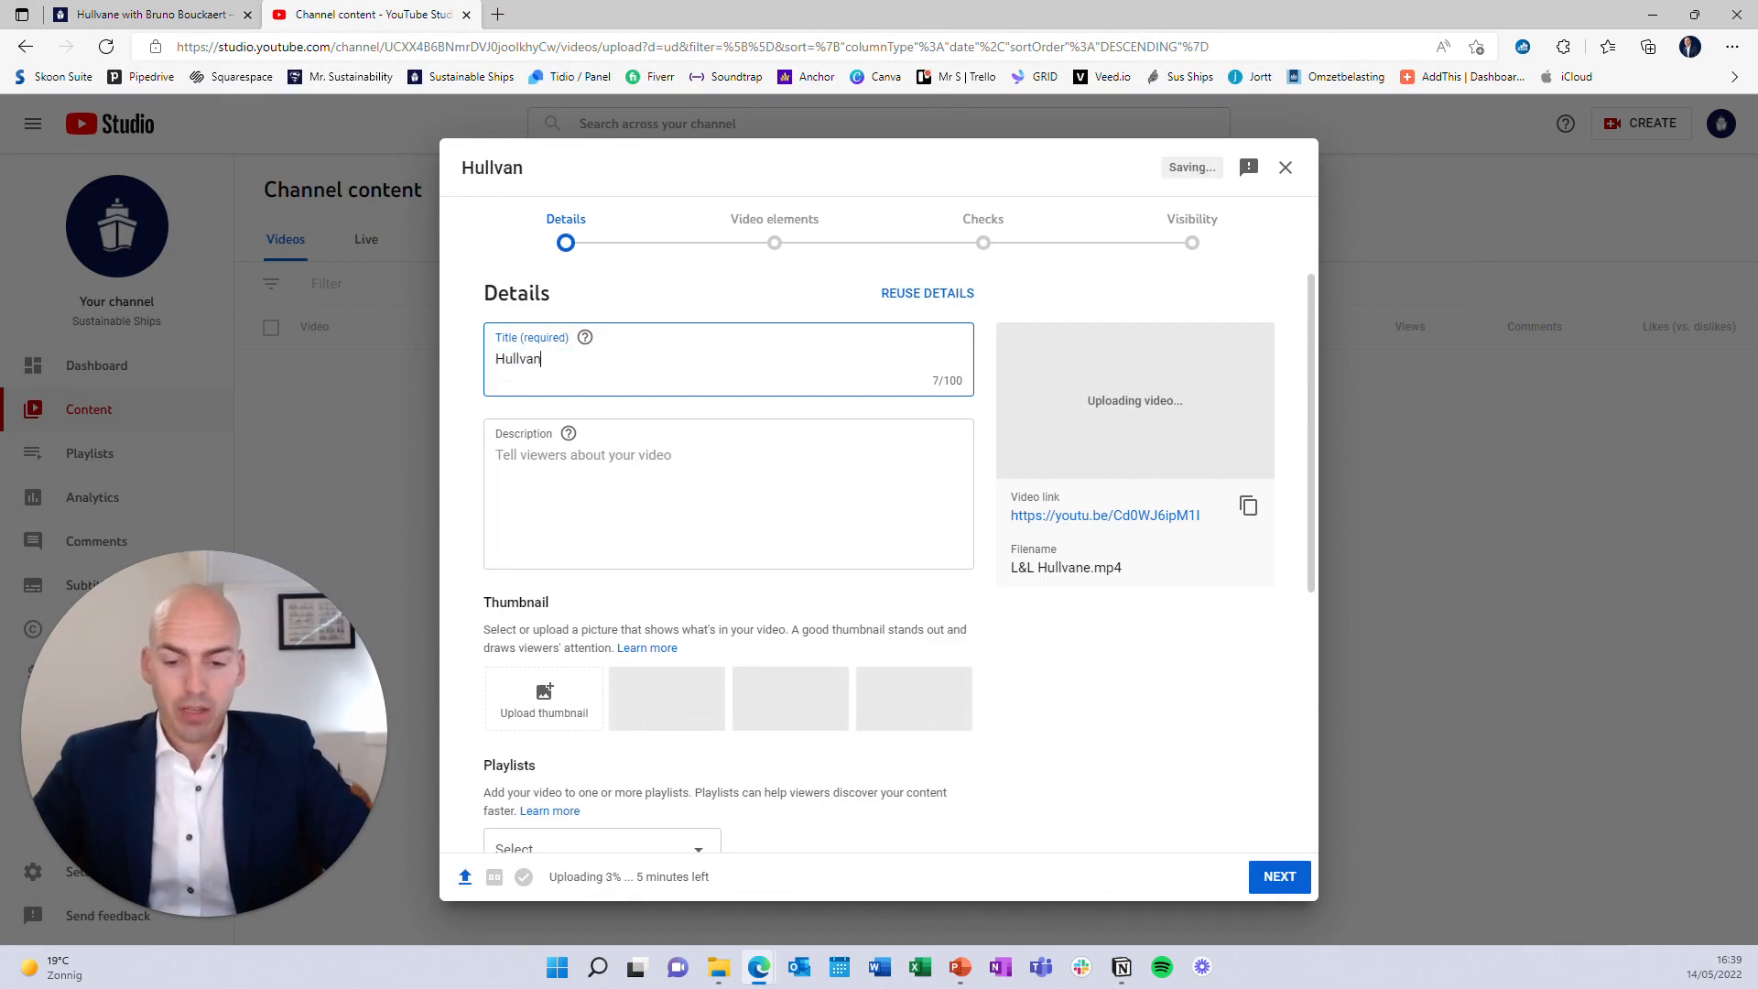
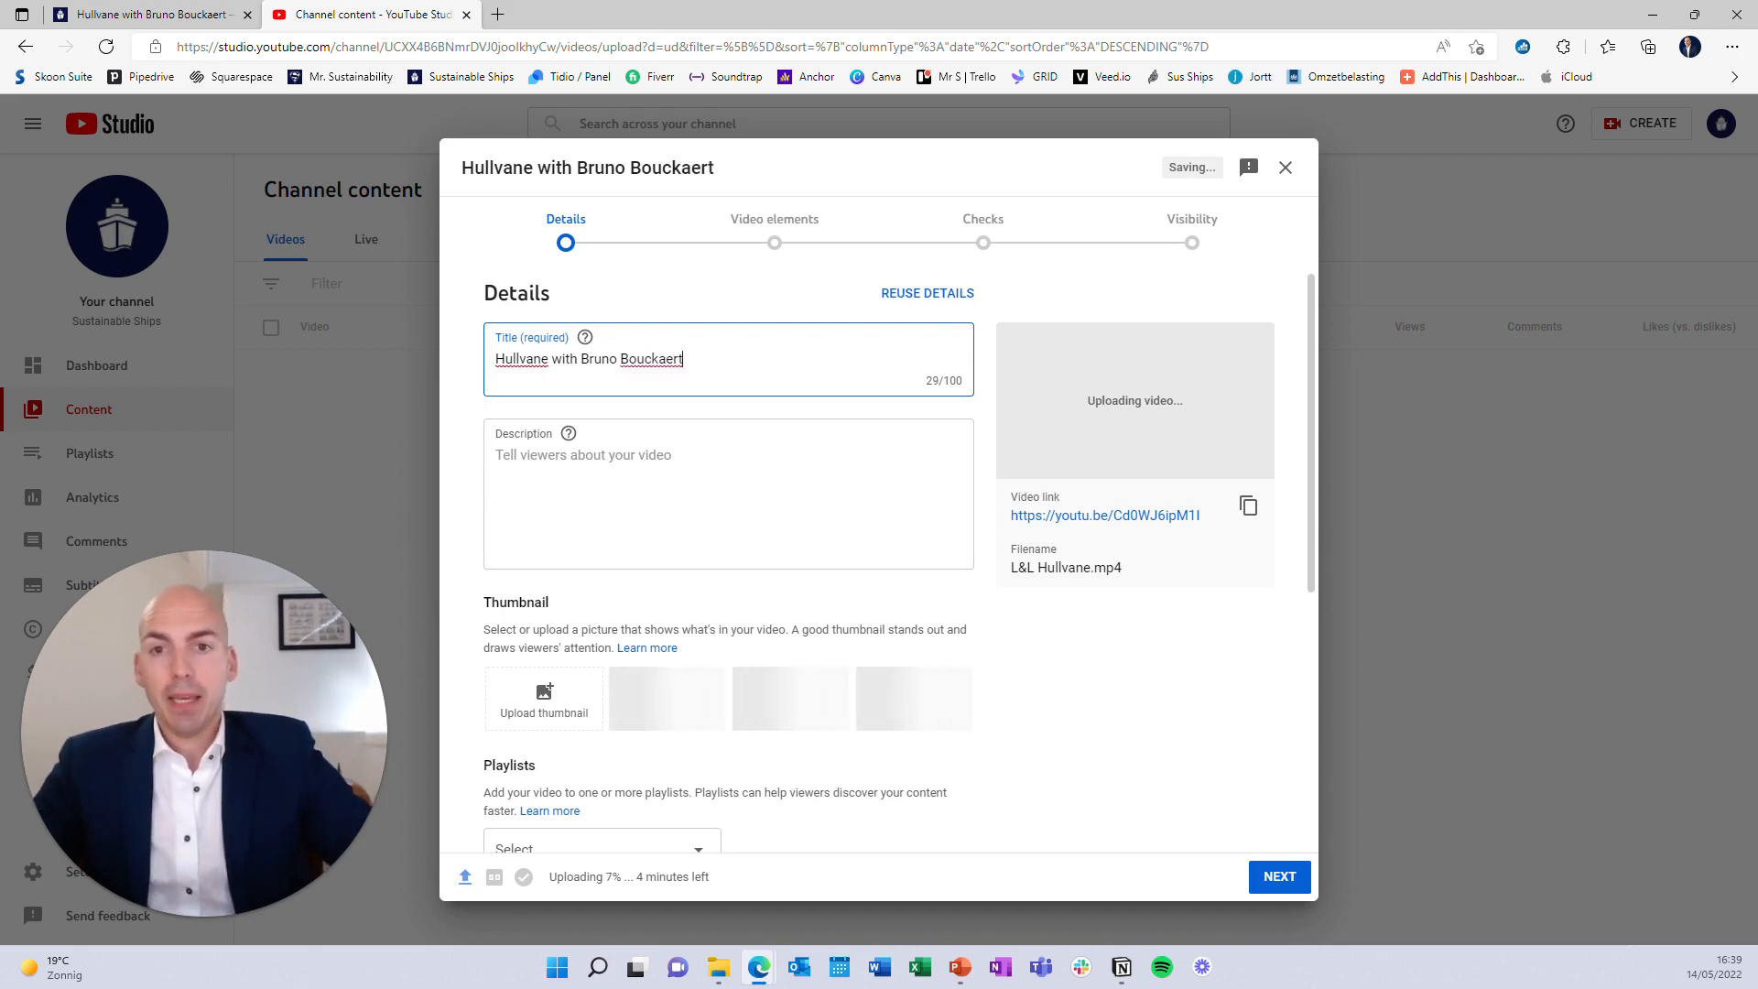
left_click(606, 463)
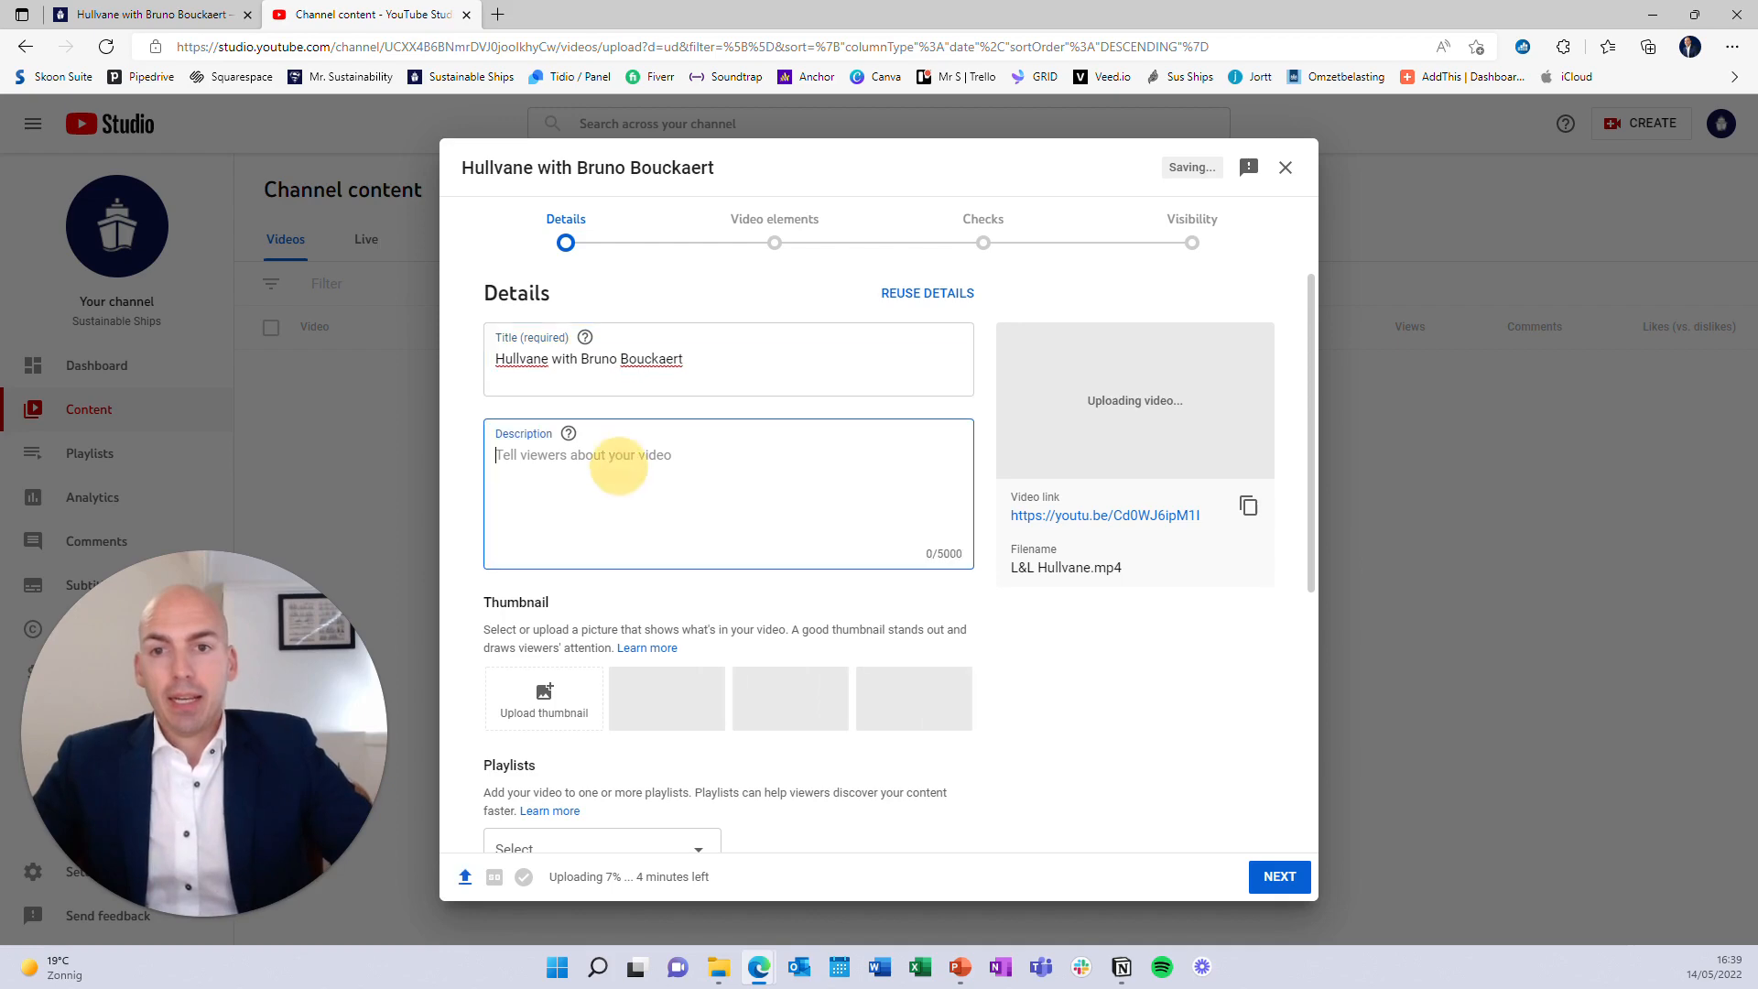
Open LinkedIn's Sustainable Ships page and expand the full Hullvane event post
left_click(497, 16)
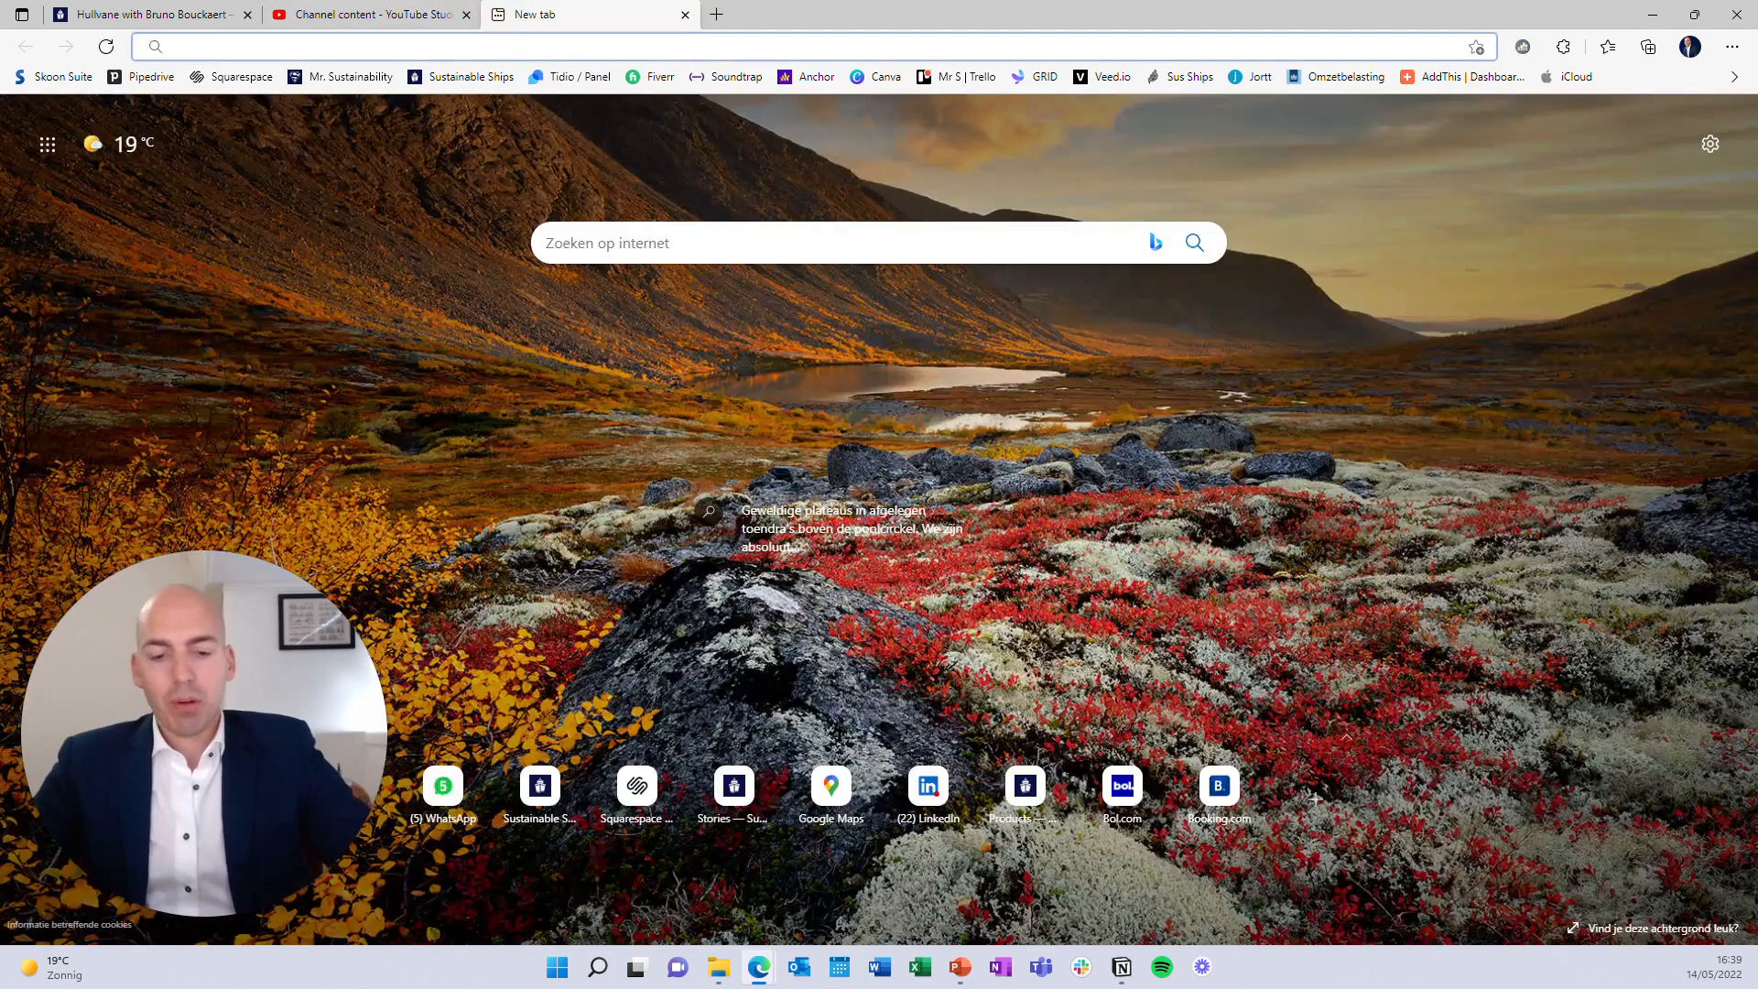
type("linkedin.com")
key("Return")
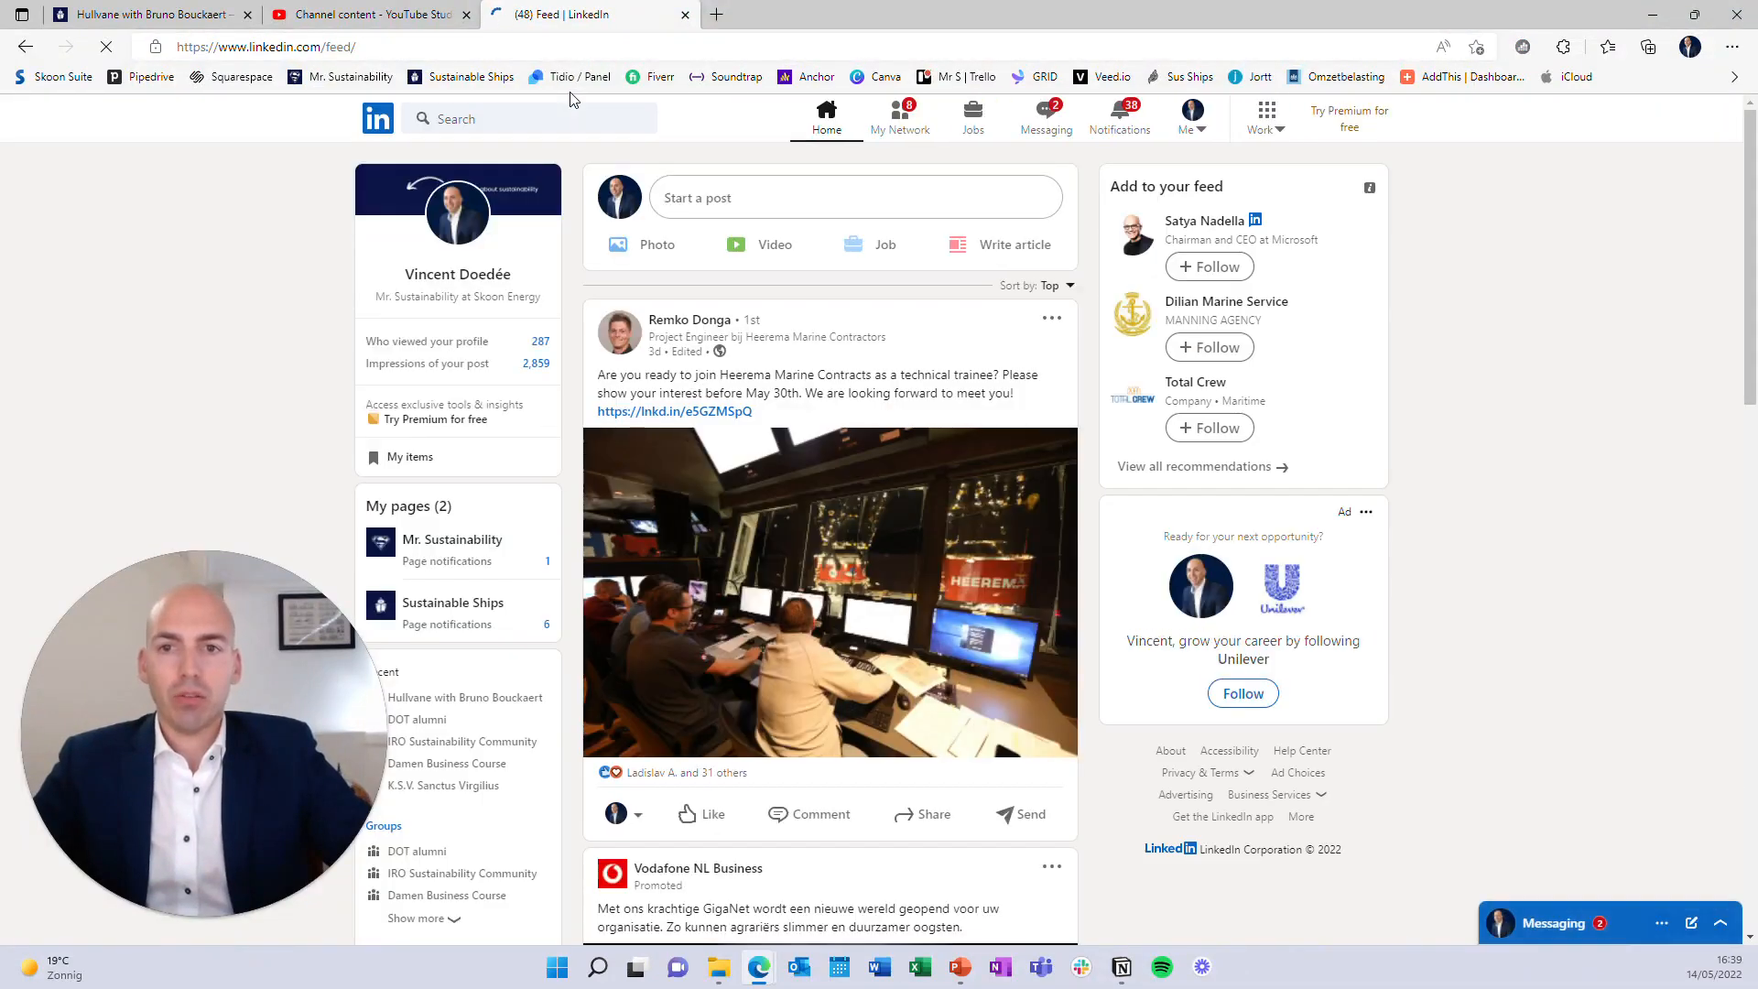
left_click(493, 605)
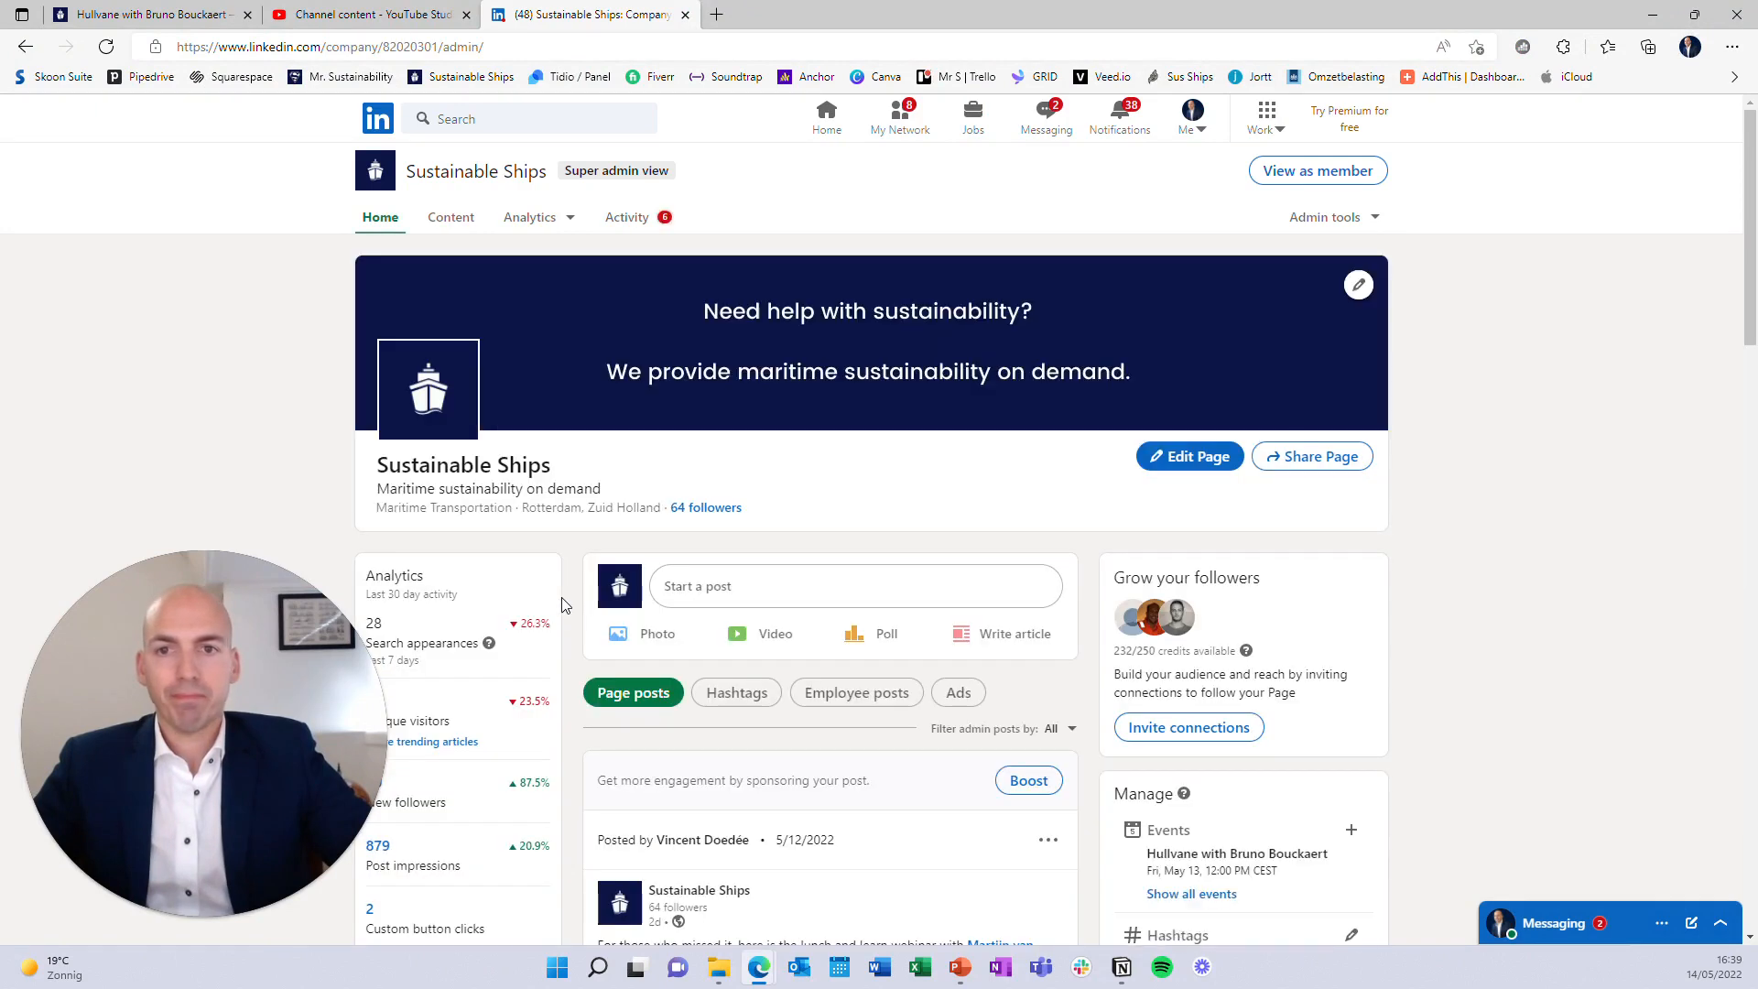
scroll(1080, 556, "down", 13)
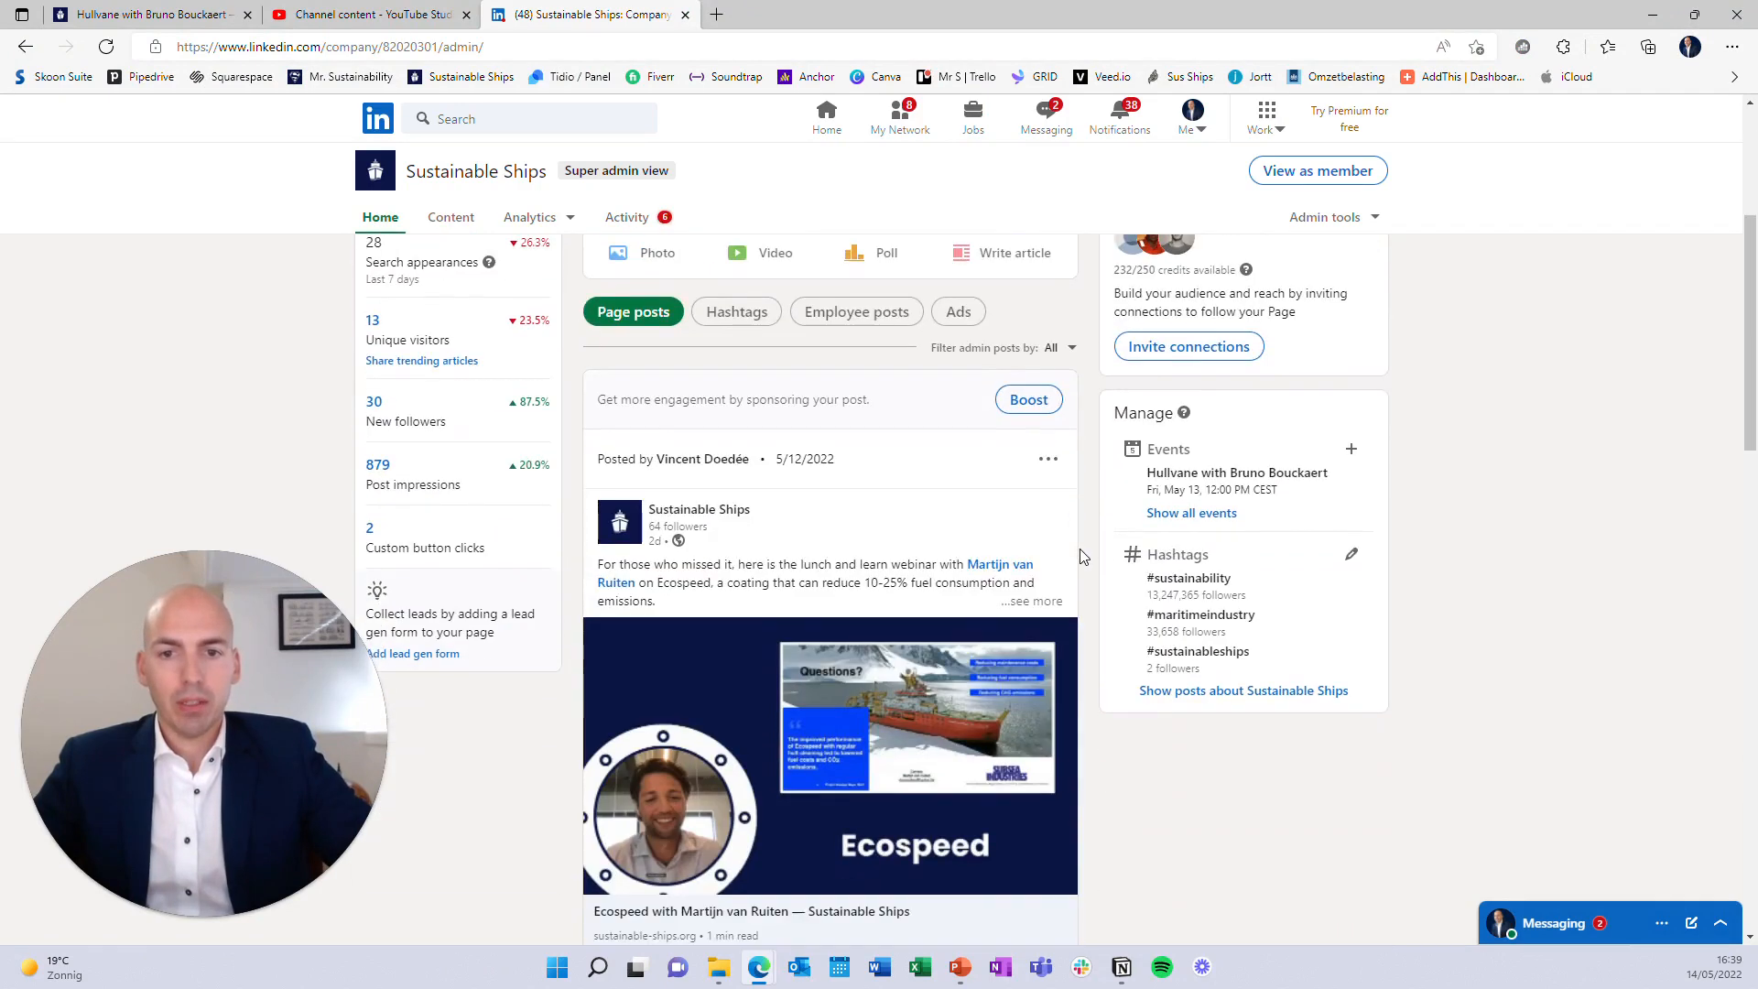
scroll(1083, 555, "down", 3)
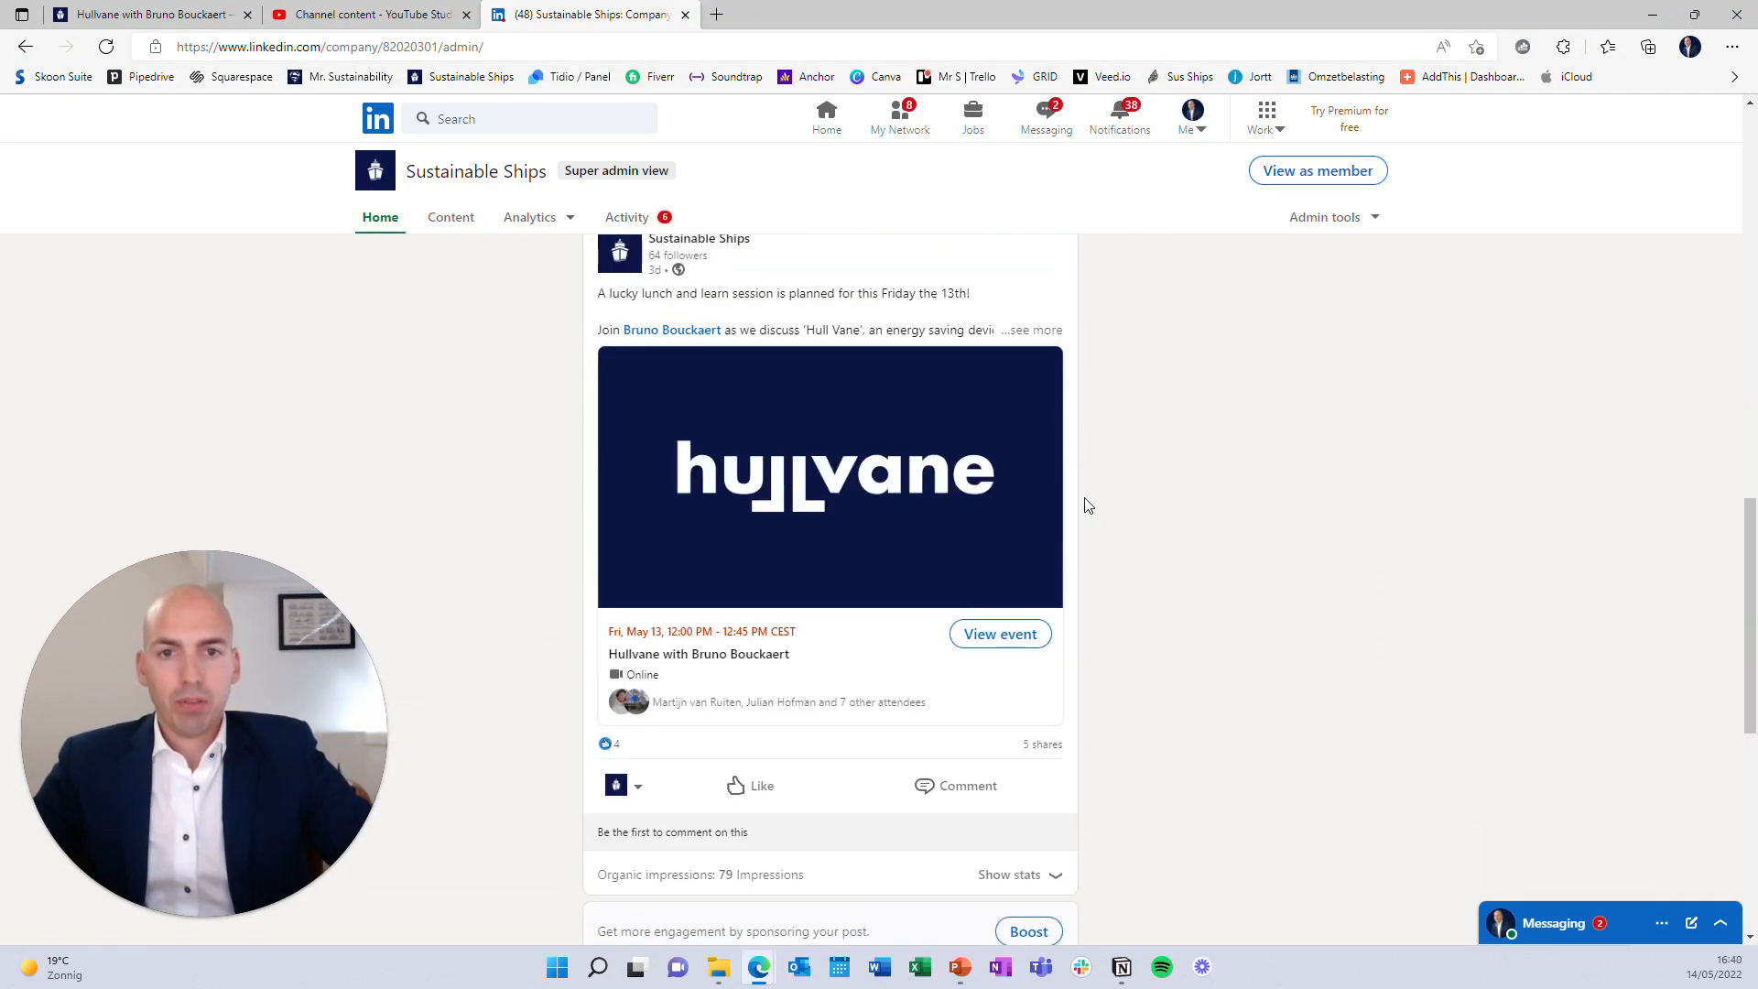
left_click(1038, 331)
scroll(1037, 334, "up", 1)
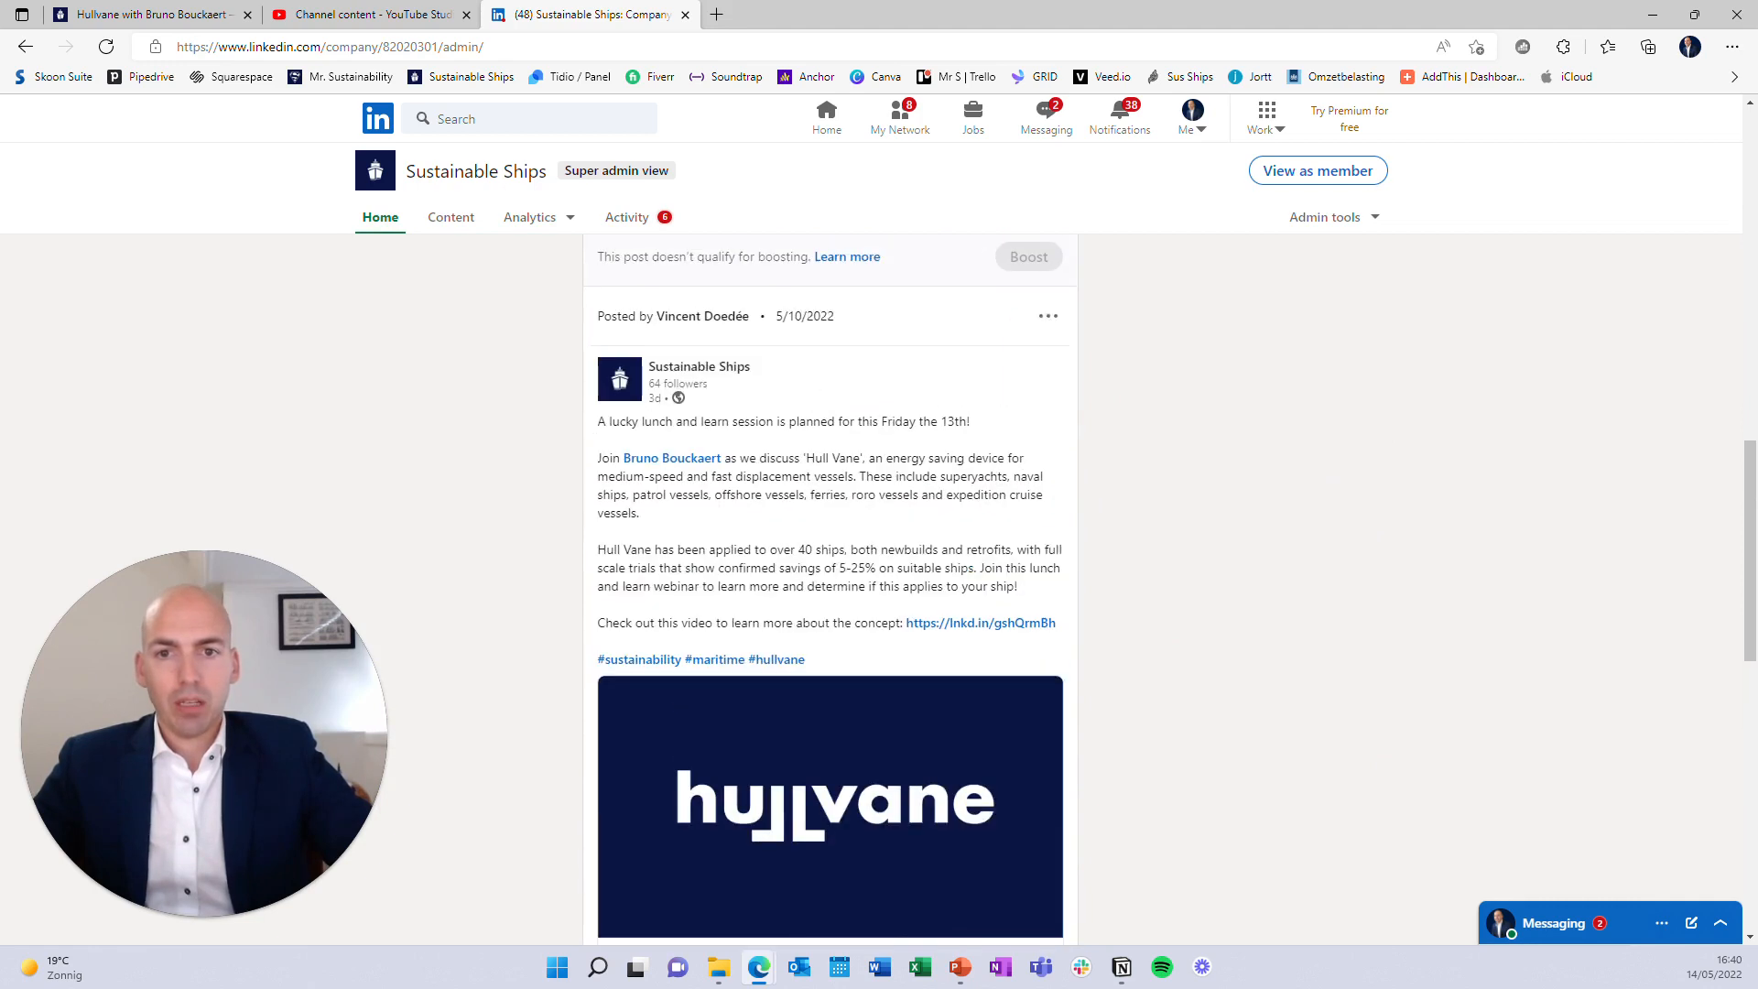
Paste the post's two paragraphs into the YouTube video description
left_click_drag(597, 463, 1053, 597)
key("ctrl+c")
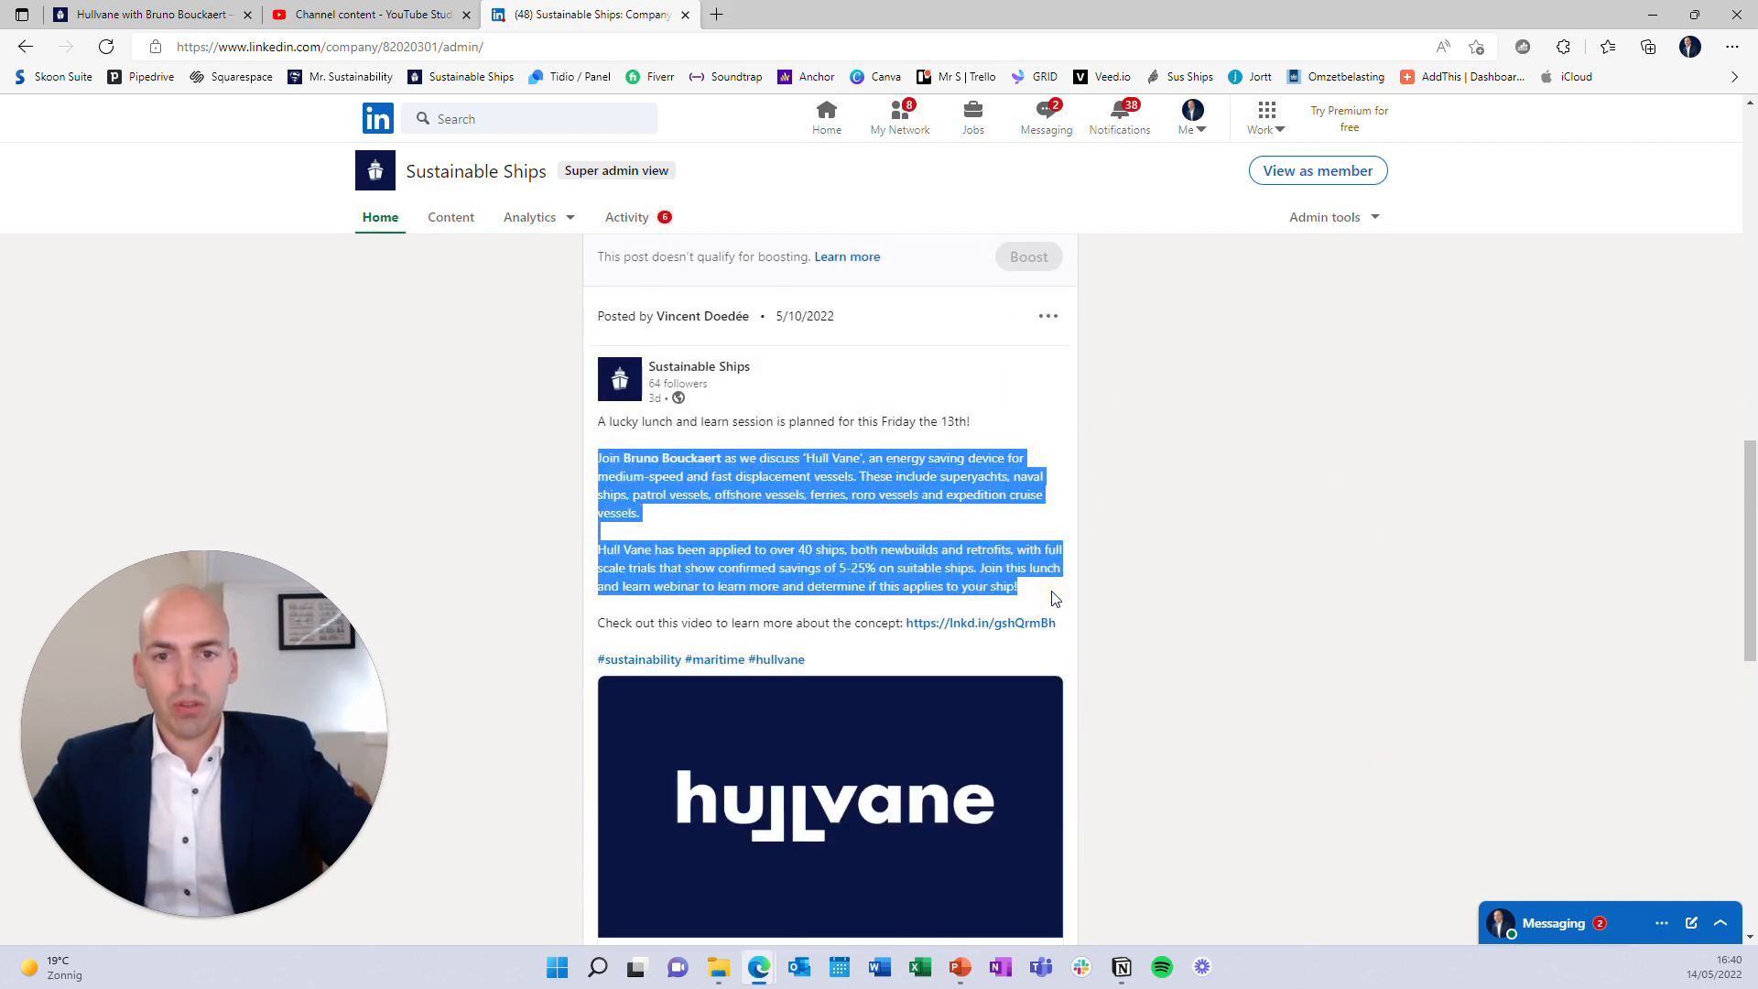
left_click(375, 15)
key("ctrl+v")
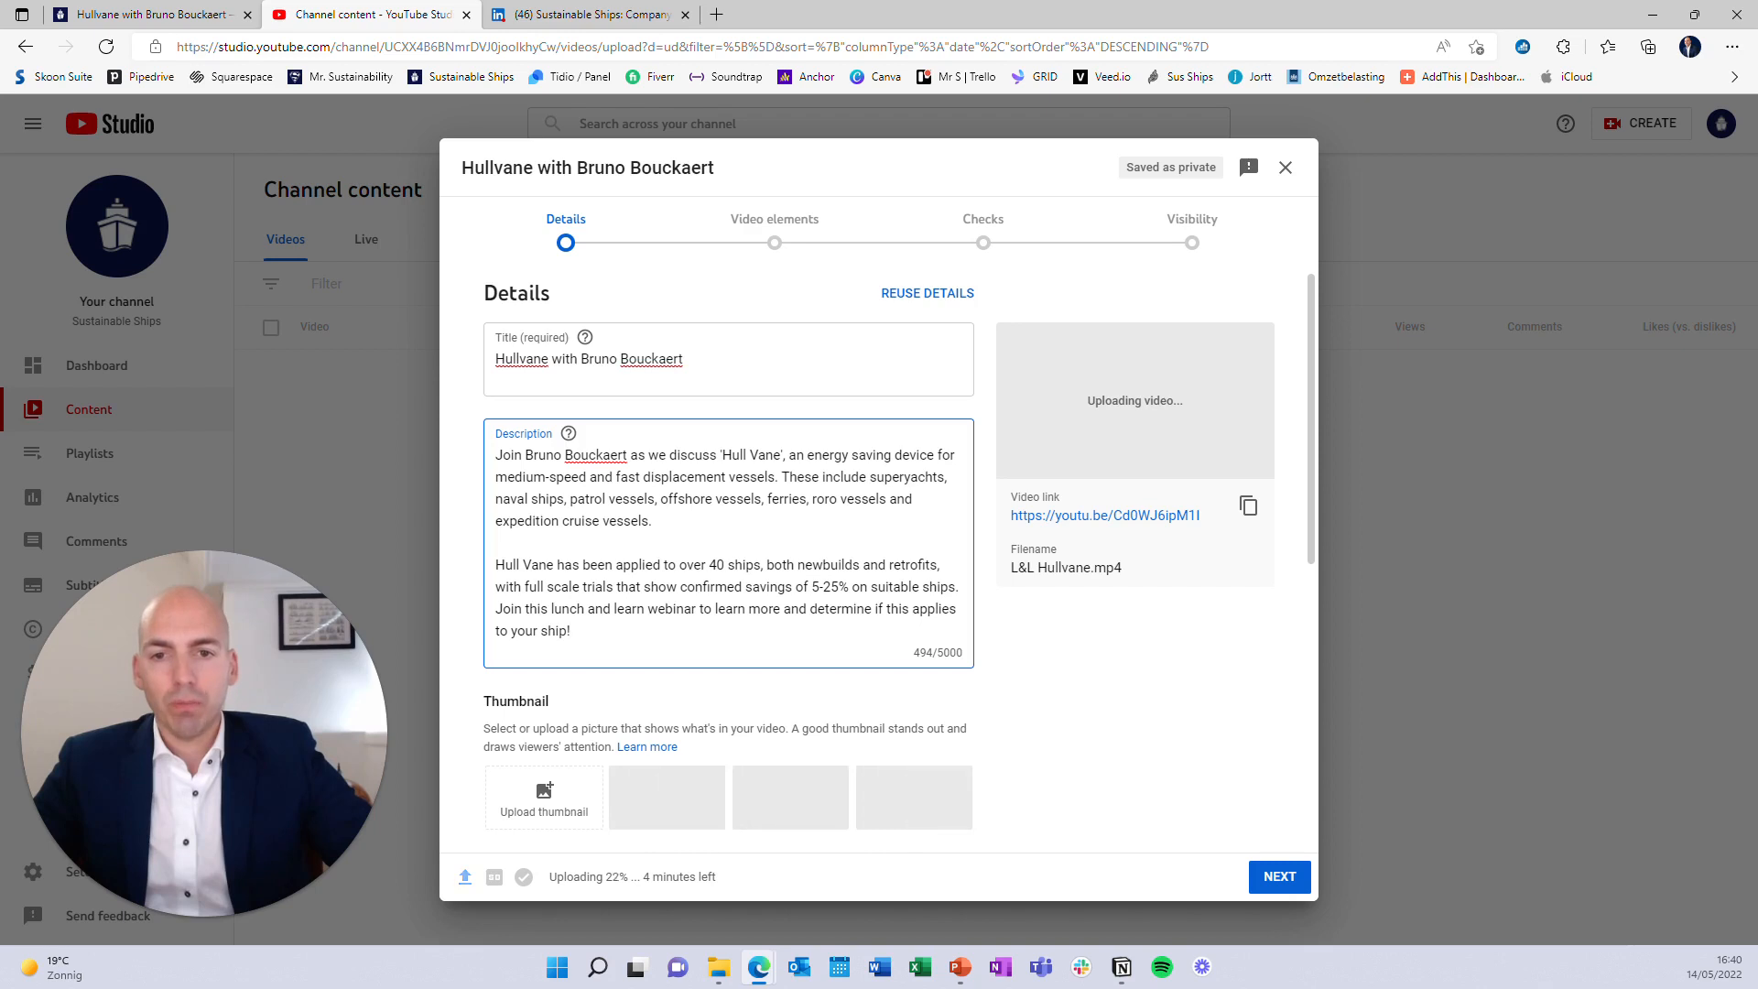
Set Hullvane 2.jpg as the video's custom thumbnail
scroll(528, 637, "down", 2)
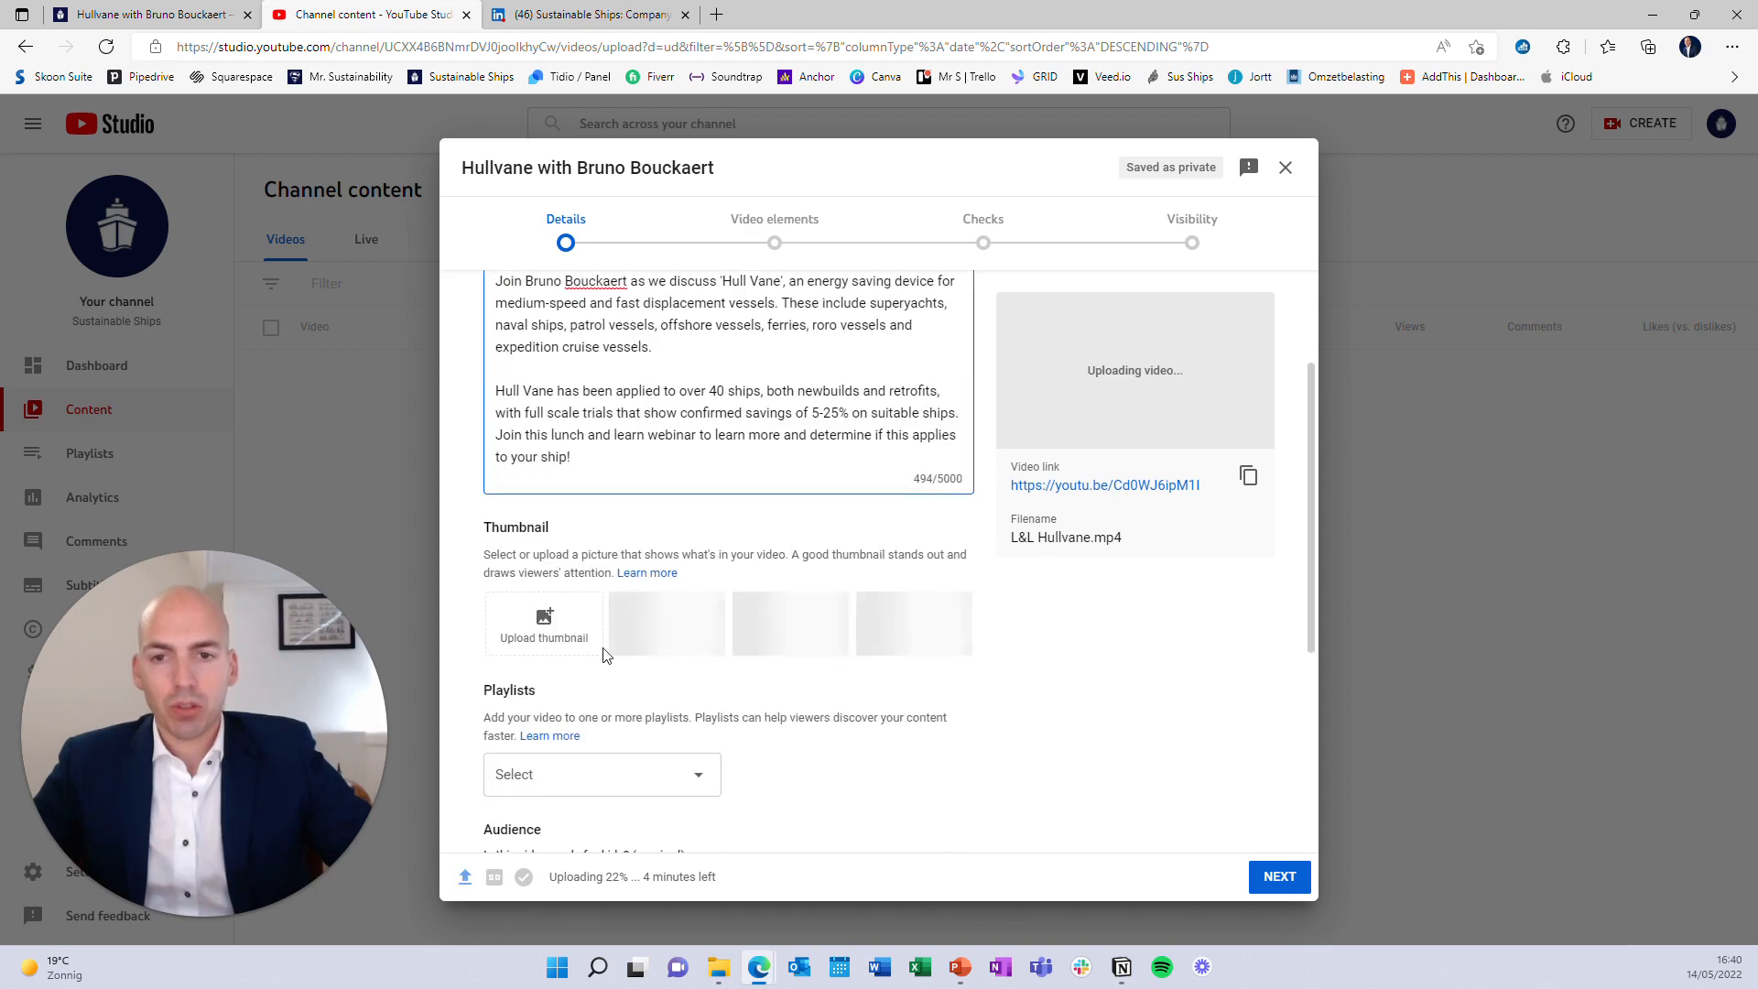
left_click(538, 636)
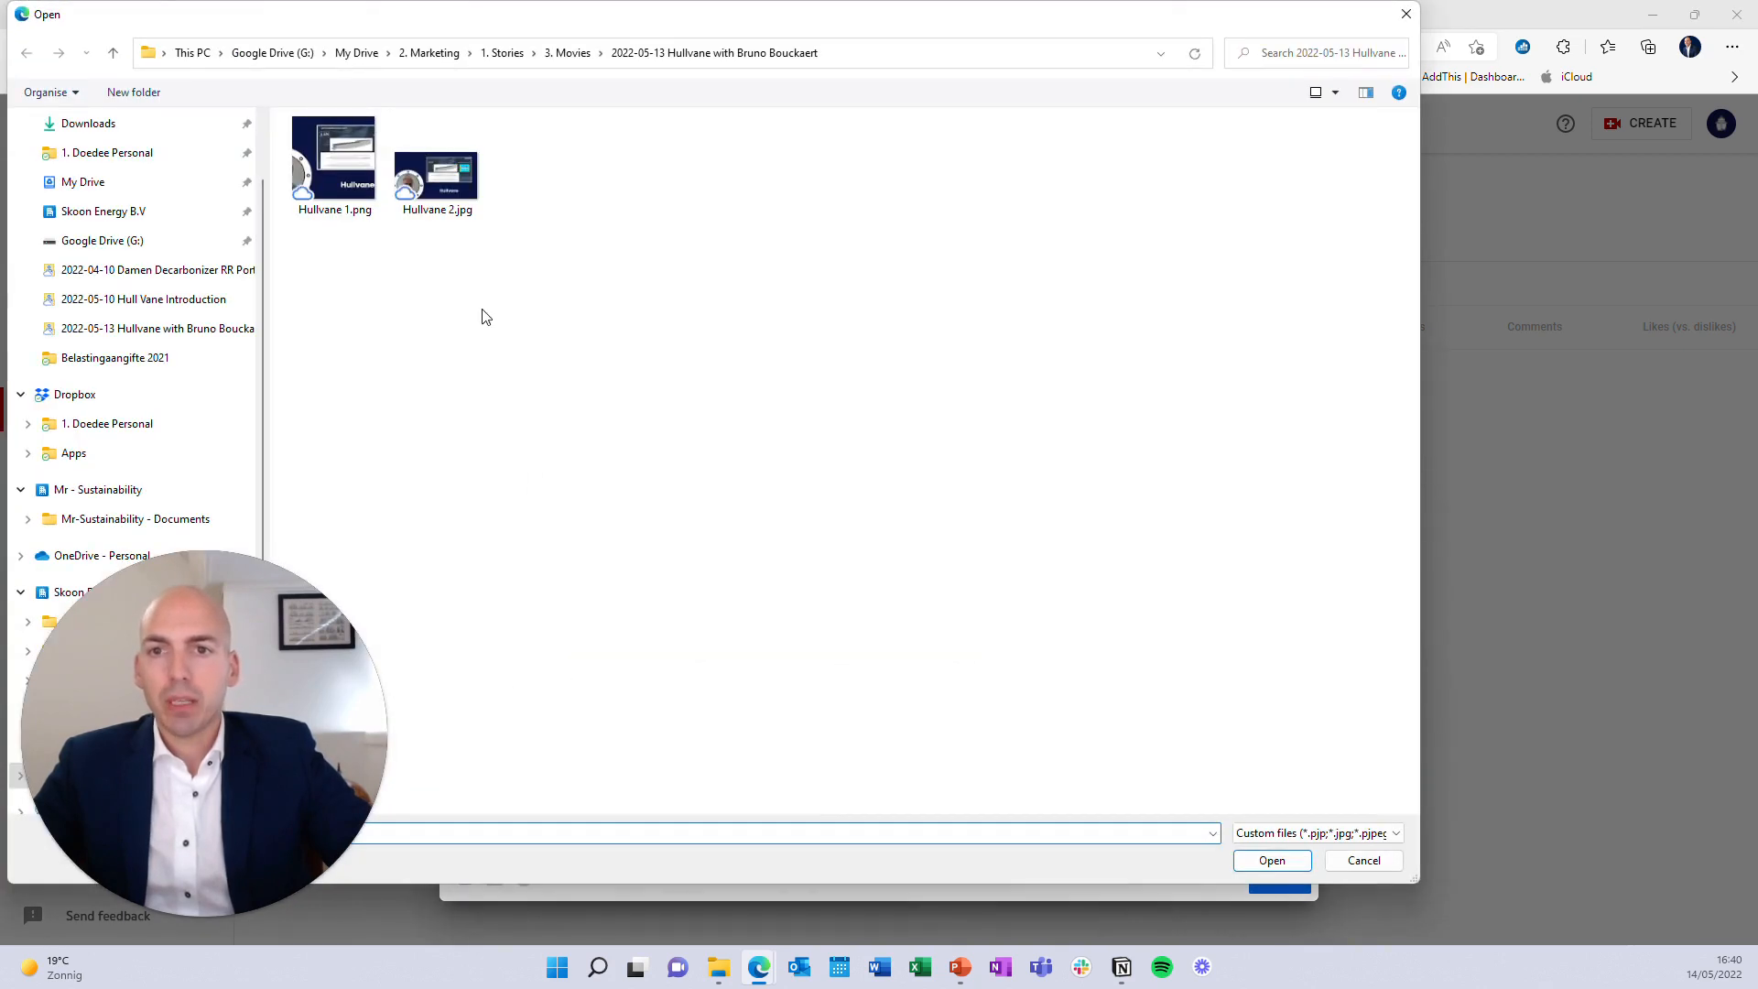
left_click(453, 188)
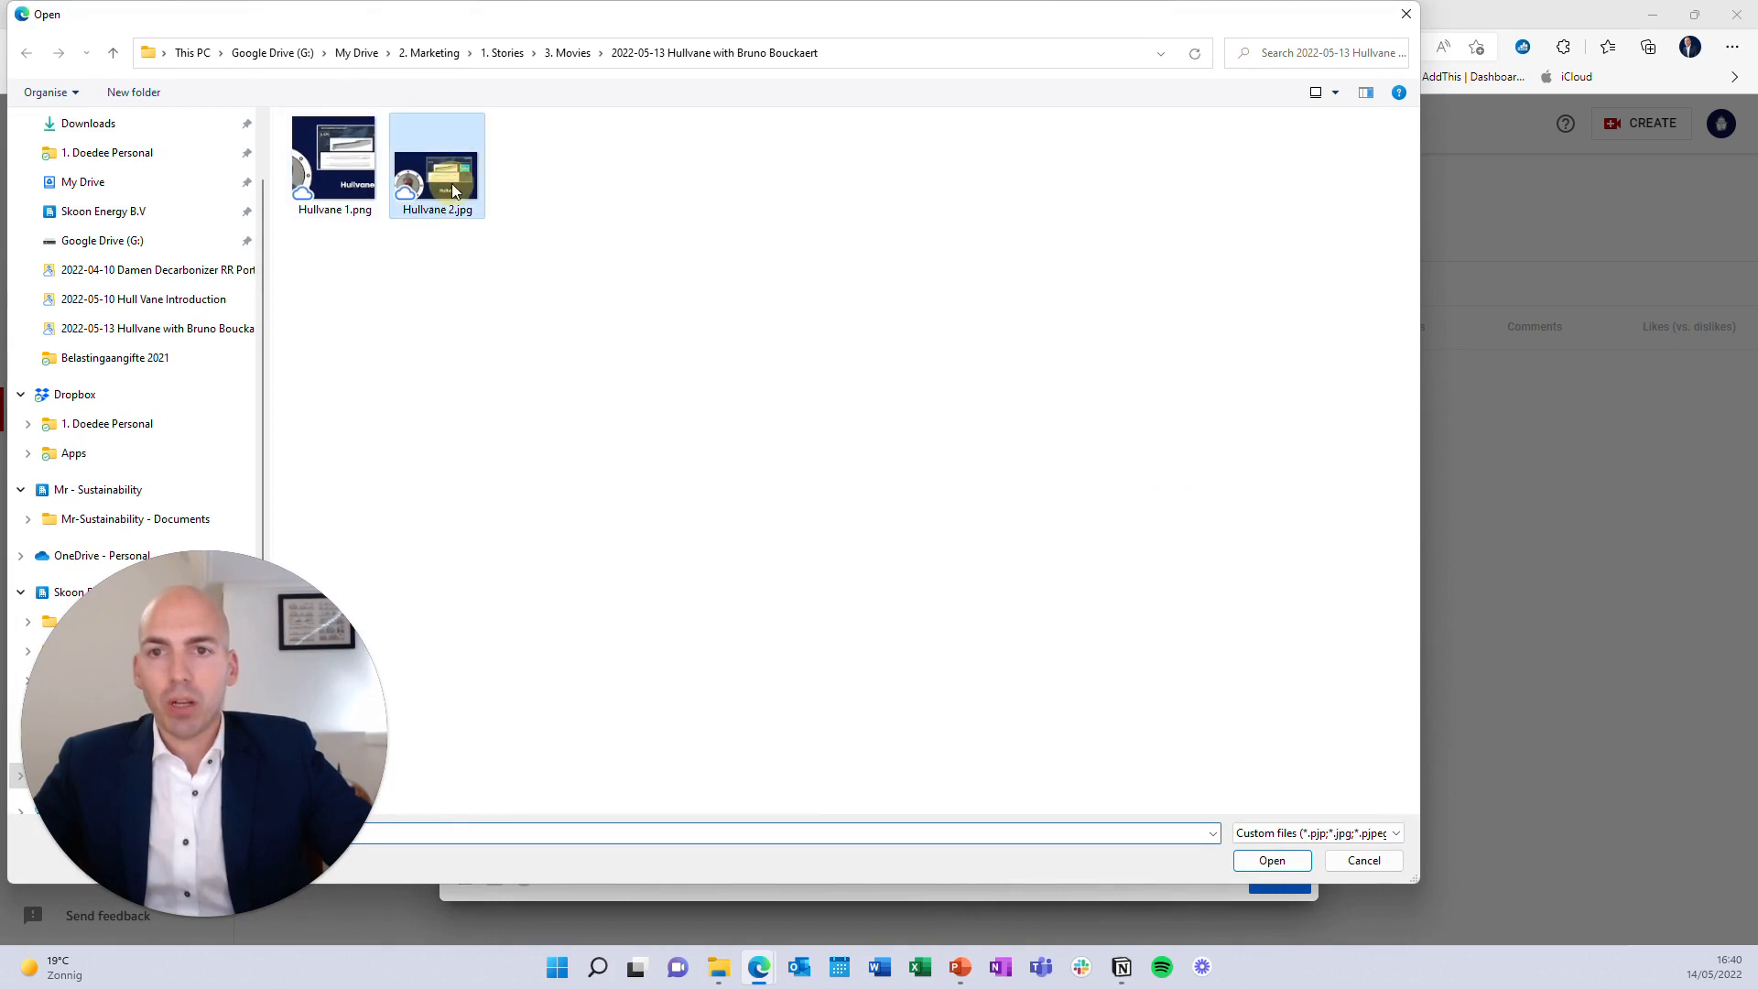
double_click(452, 188)
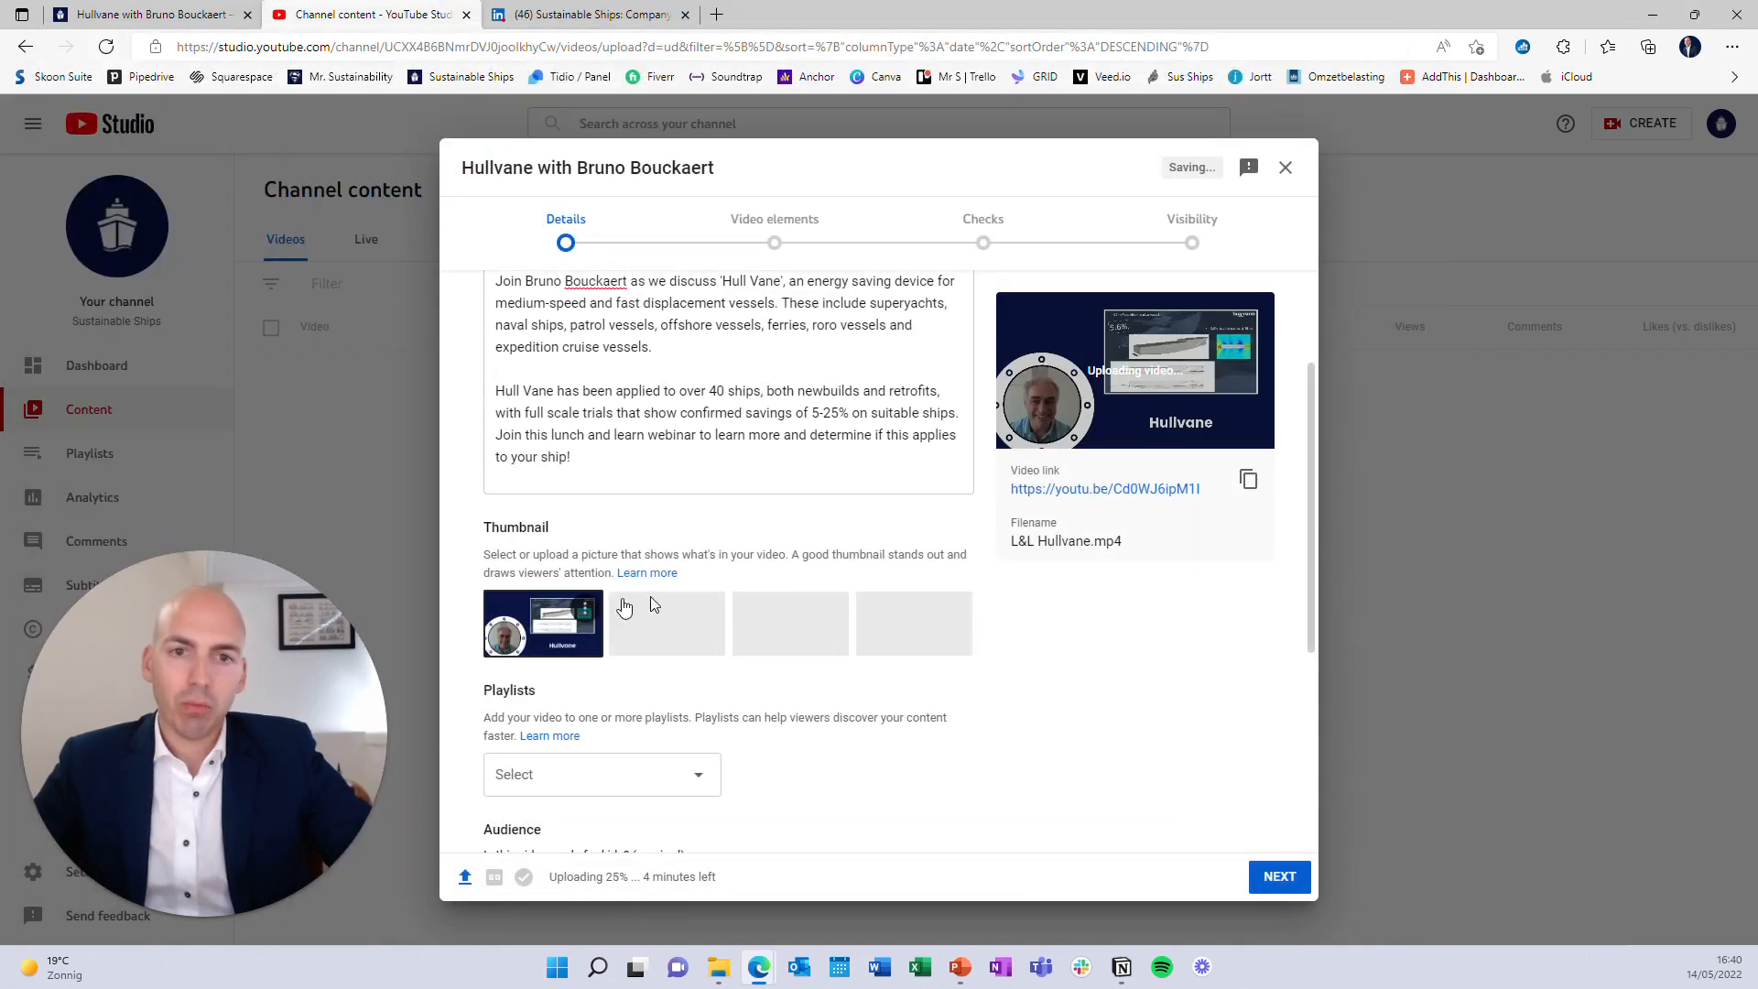
Add the video to the 'A Talk with an Expert' playlist
scroll(659, 622, "down", 1)
scroll(601, 623, "down", 2)
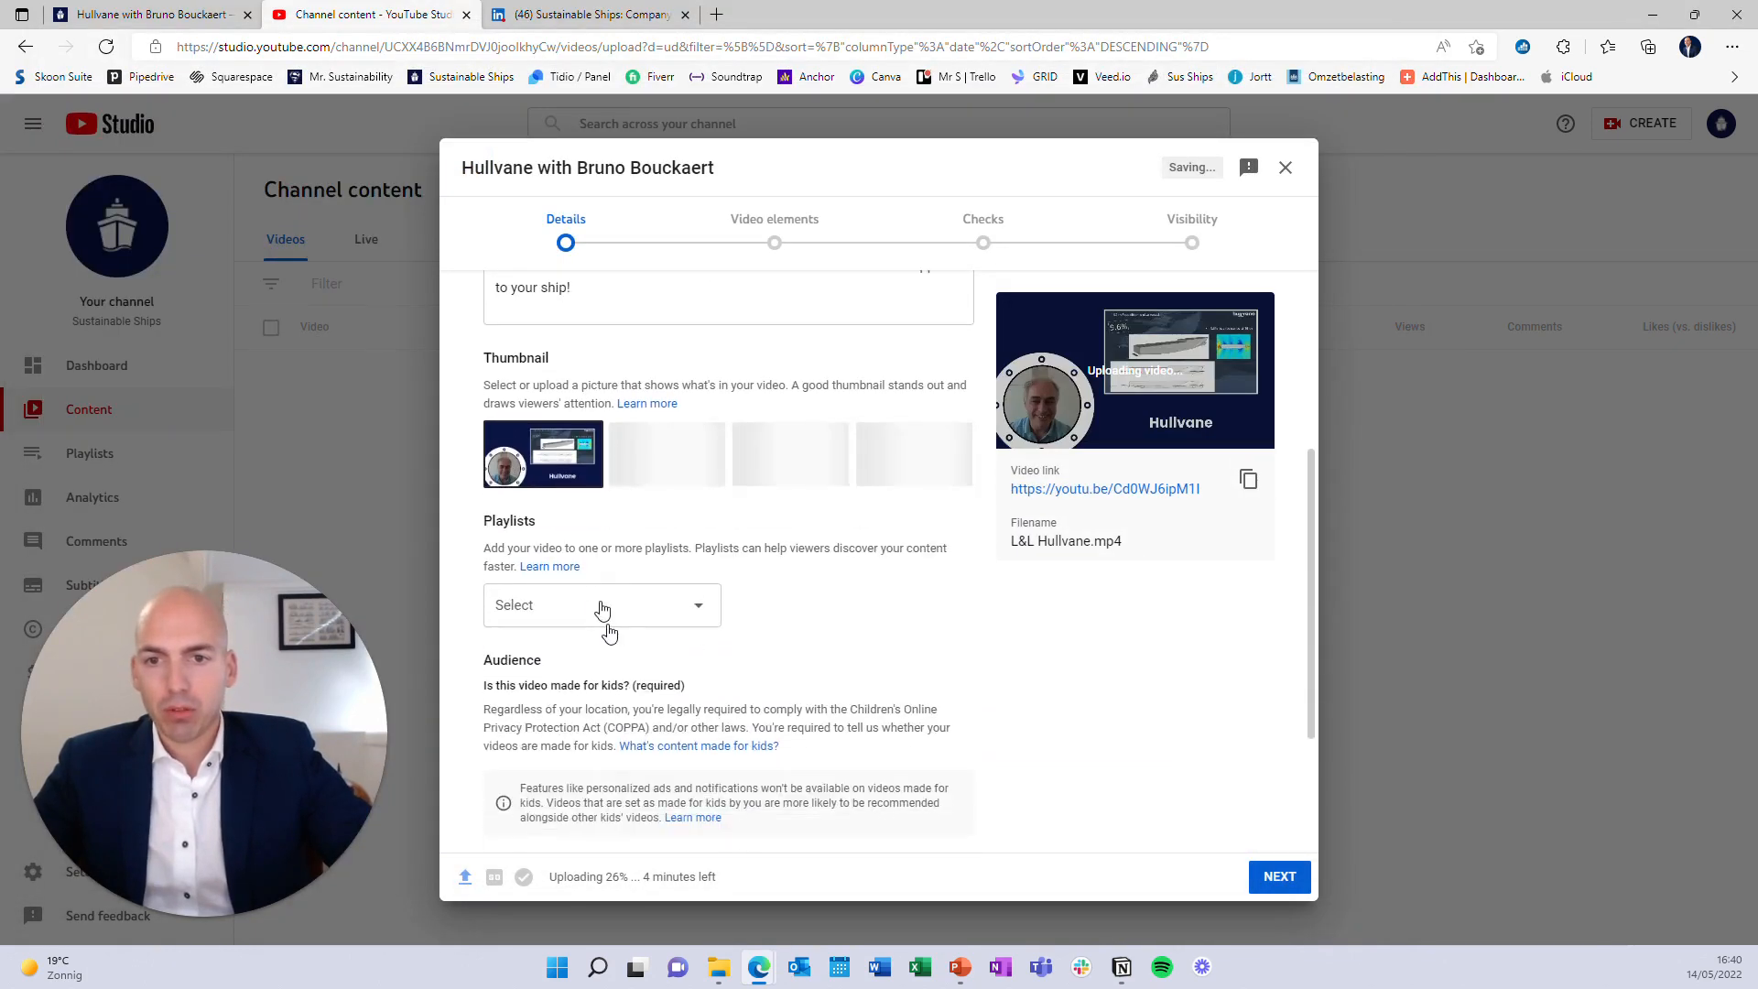
left_click(600, 604)
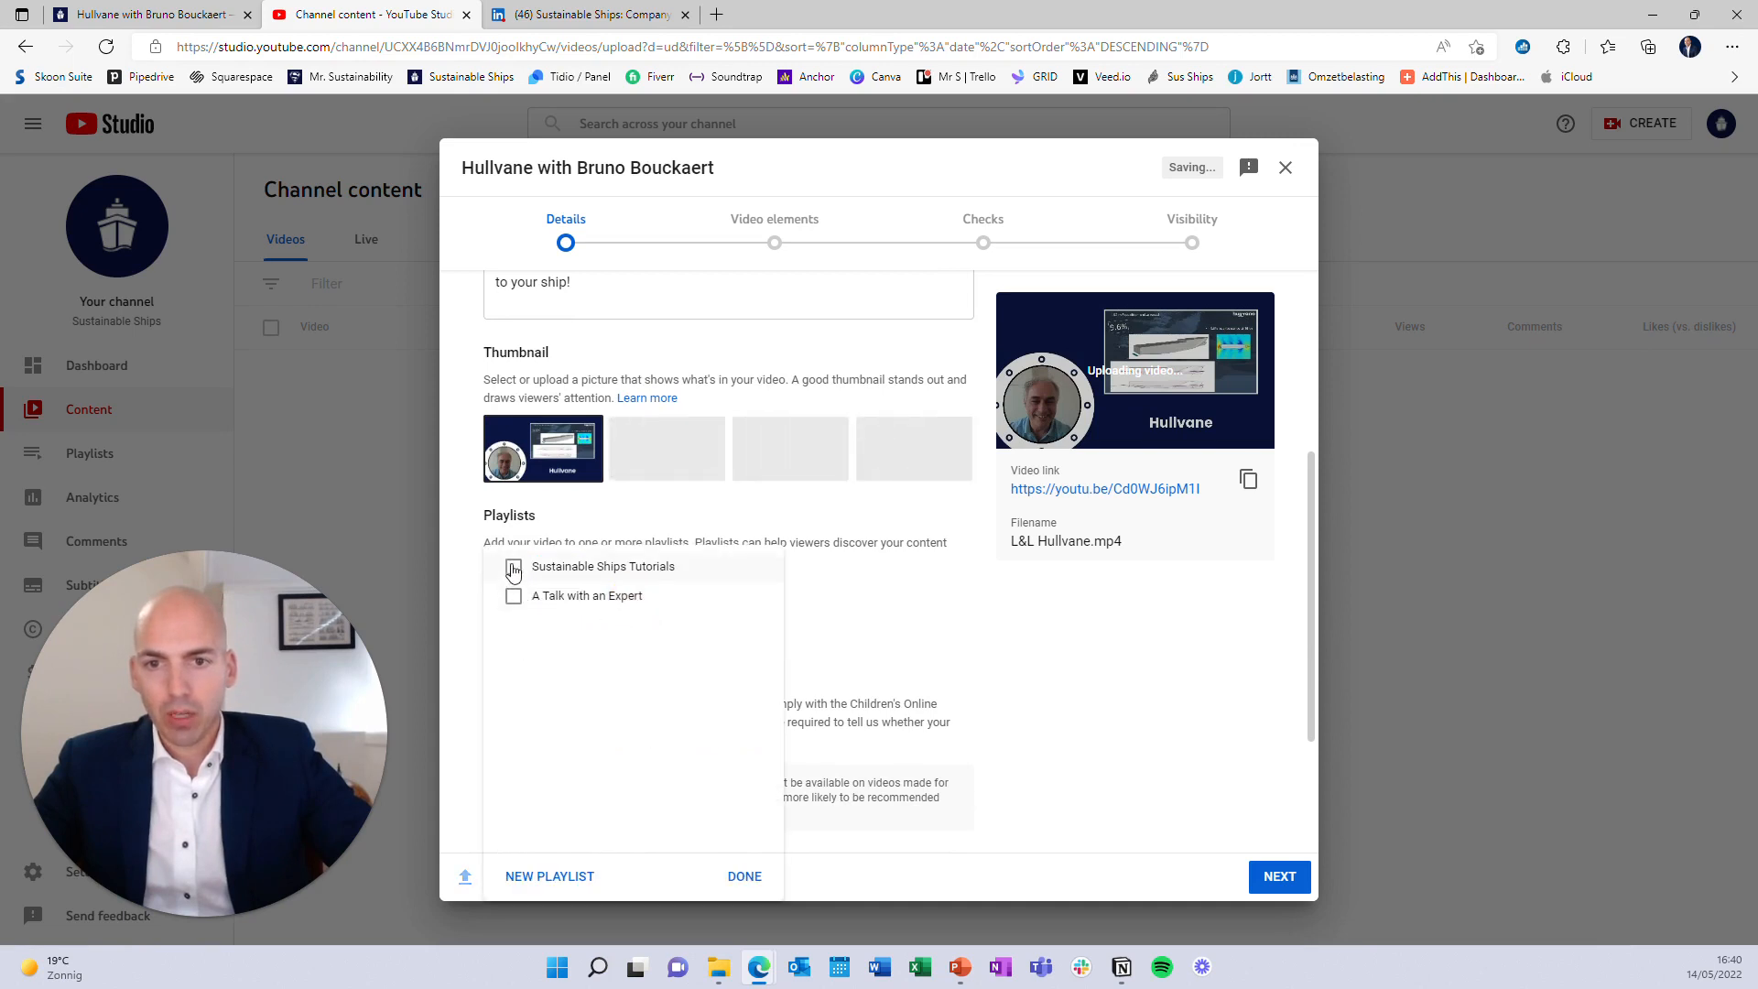
left_click(512, 596)
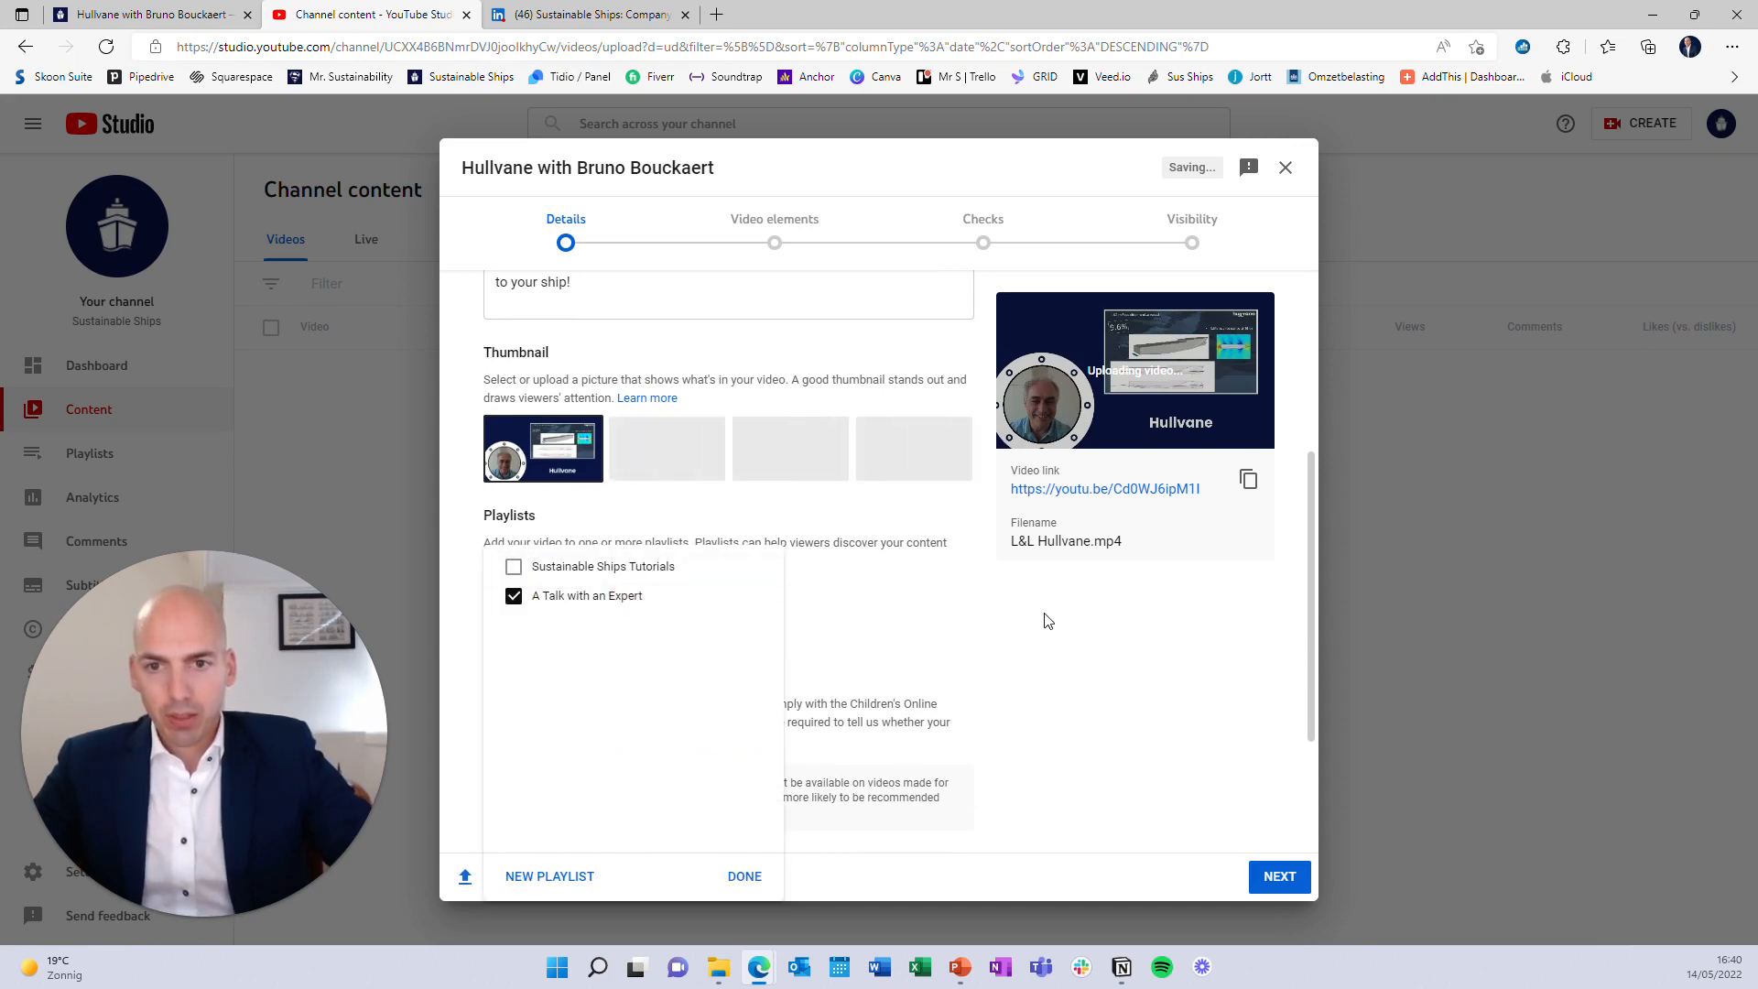
left_click(788, 616)
Set the video's audience to 'No, it's not made for kids'
scroll(788, 616, "down", 2)
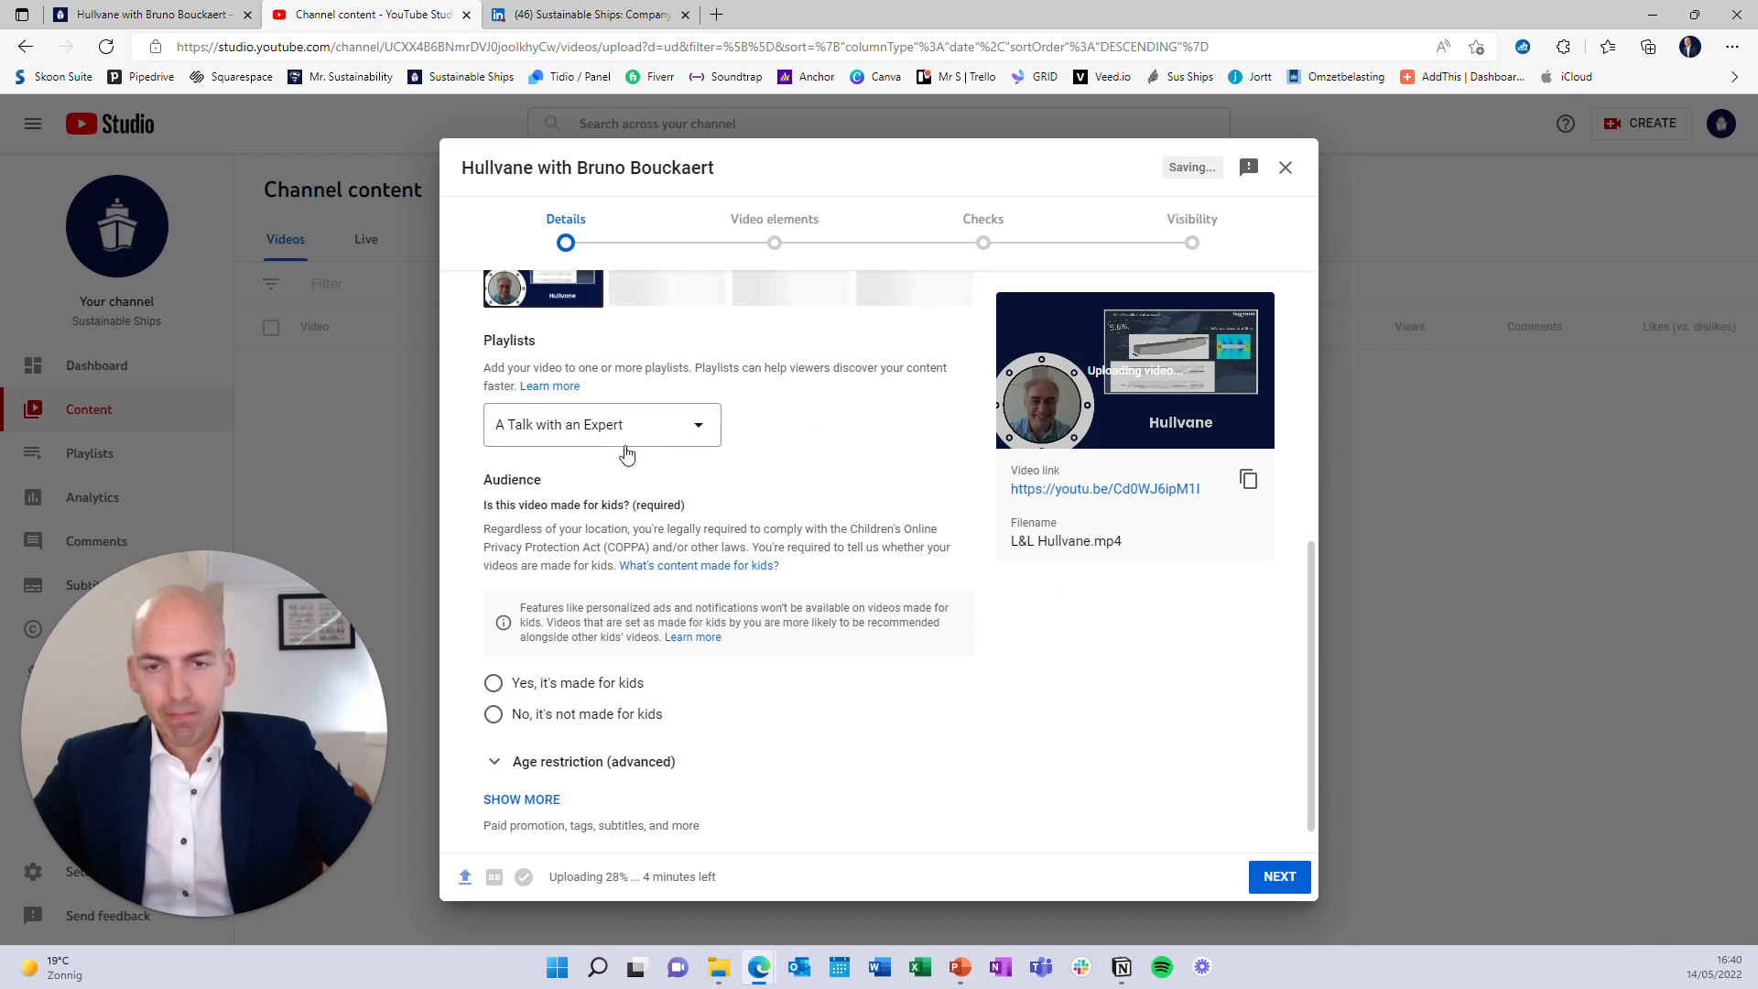
scroll(627, 568, "down", 1)
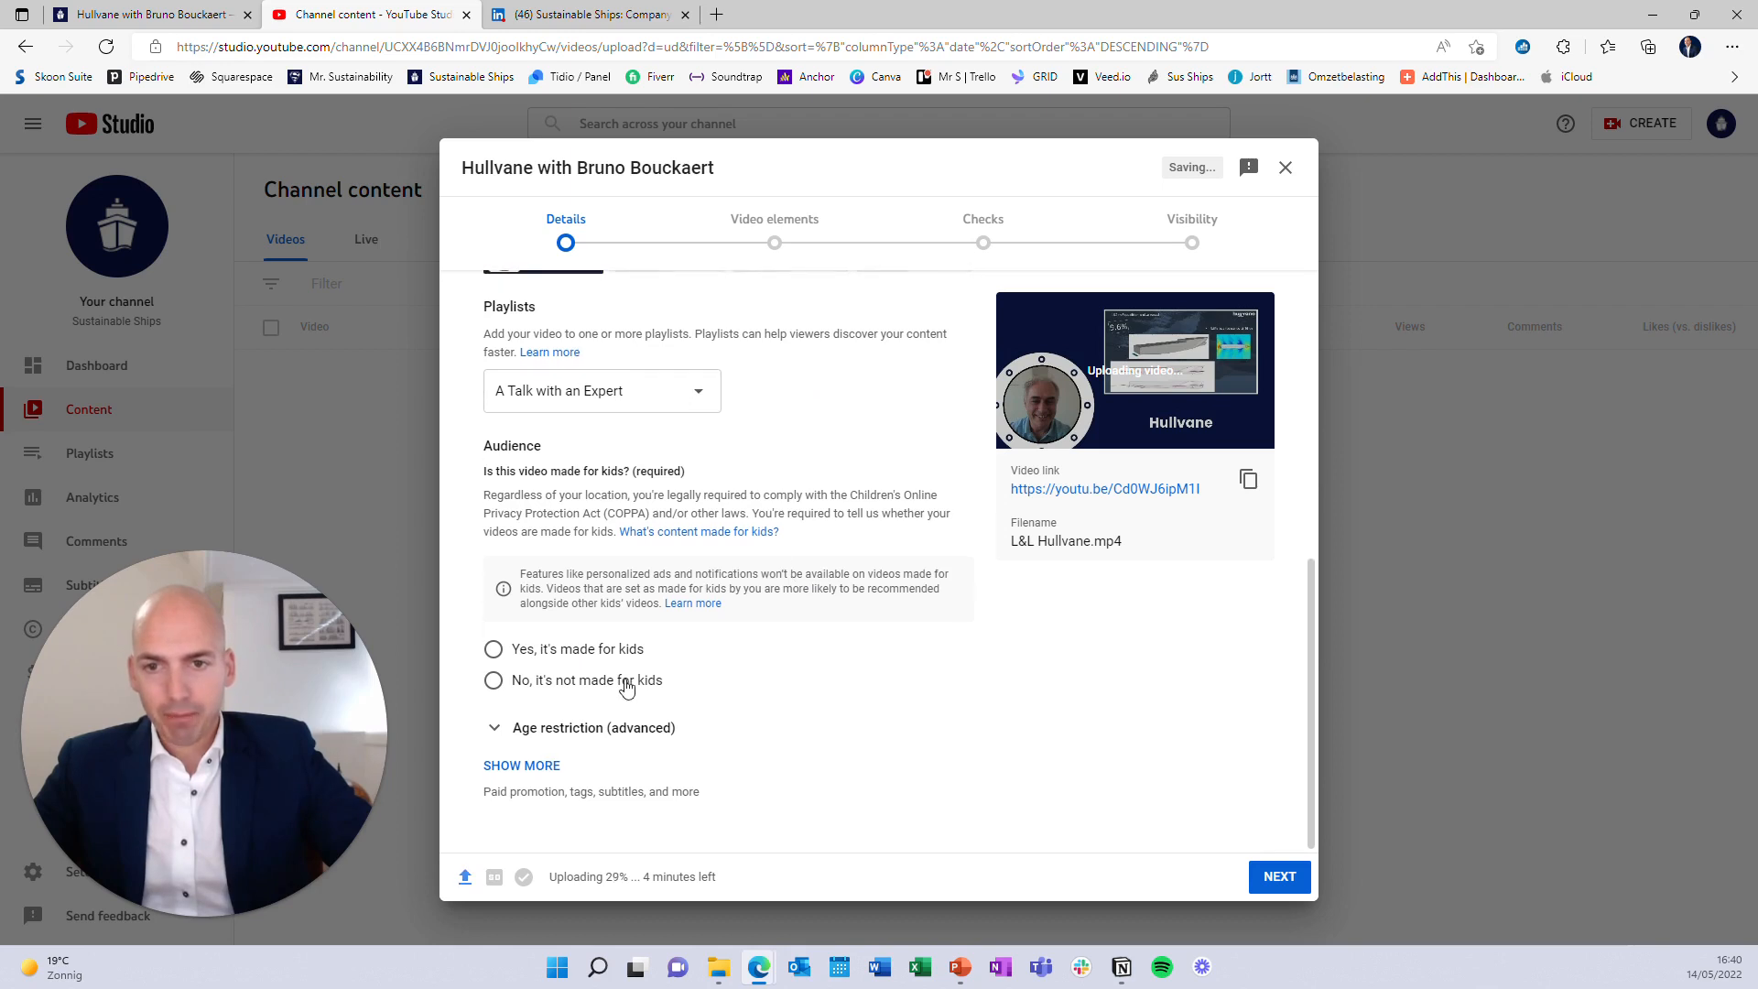
left_click(489, 679)
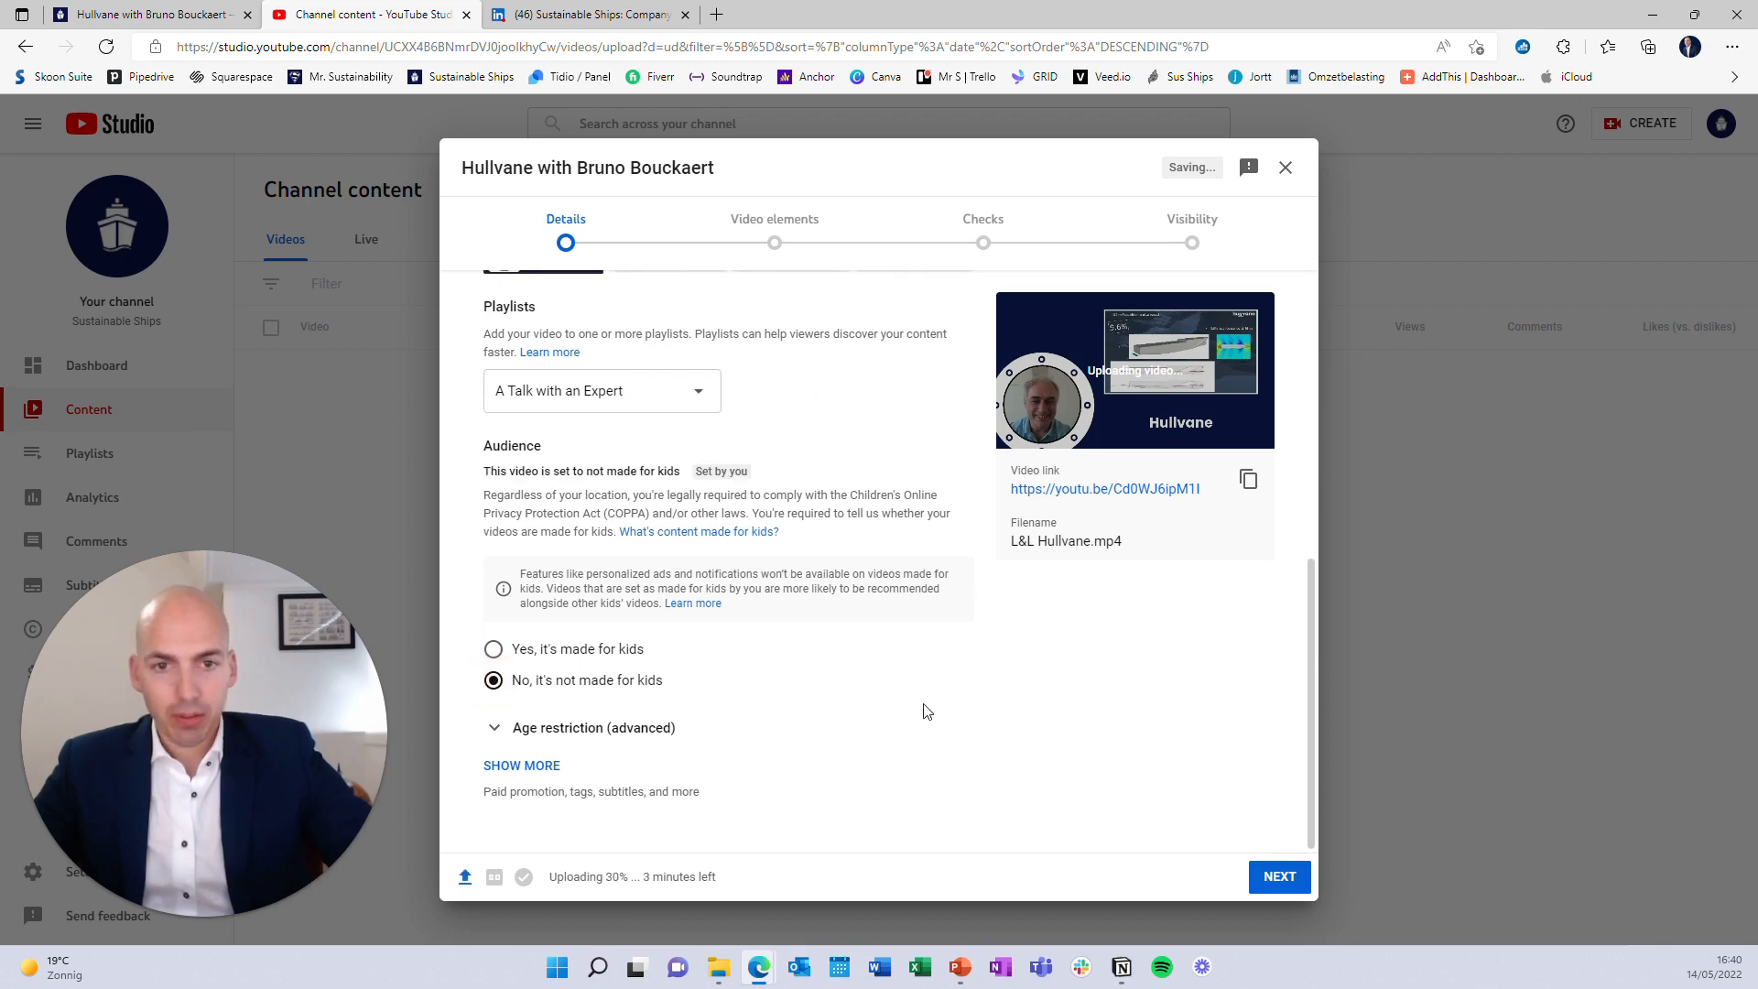
scroll(924, 712, "up", 10)
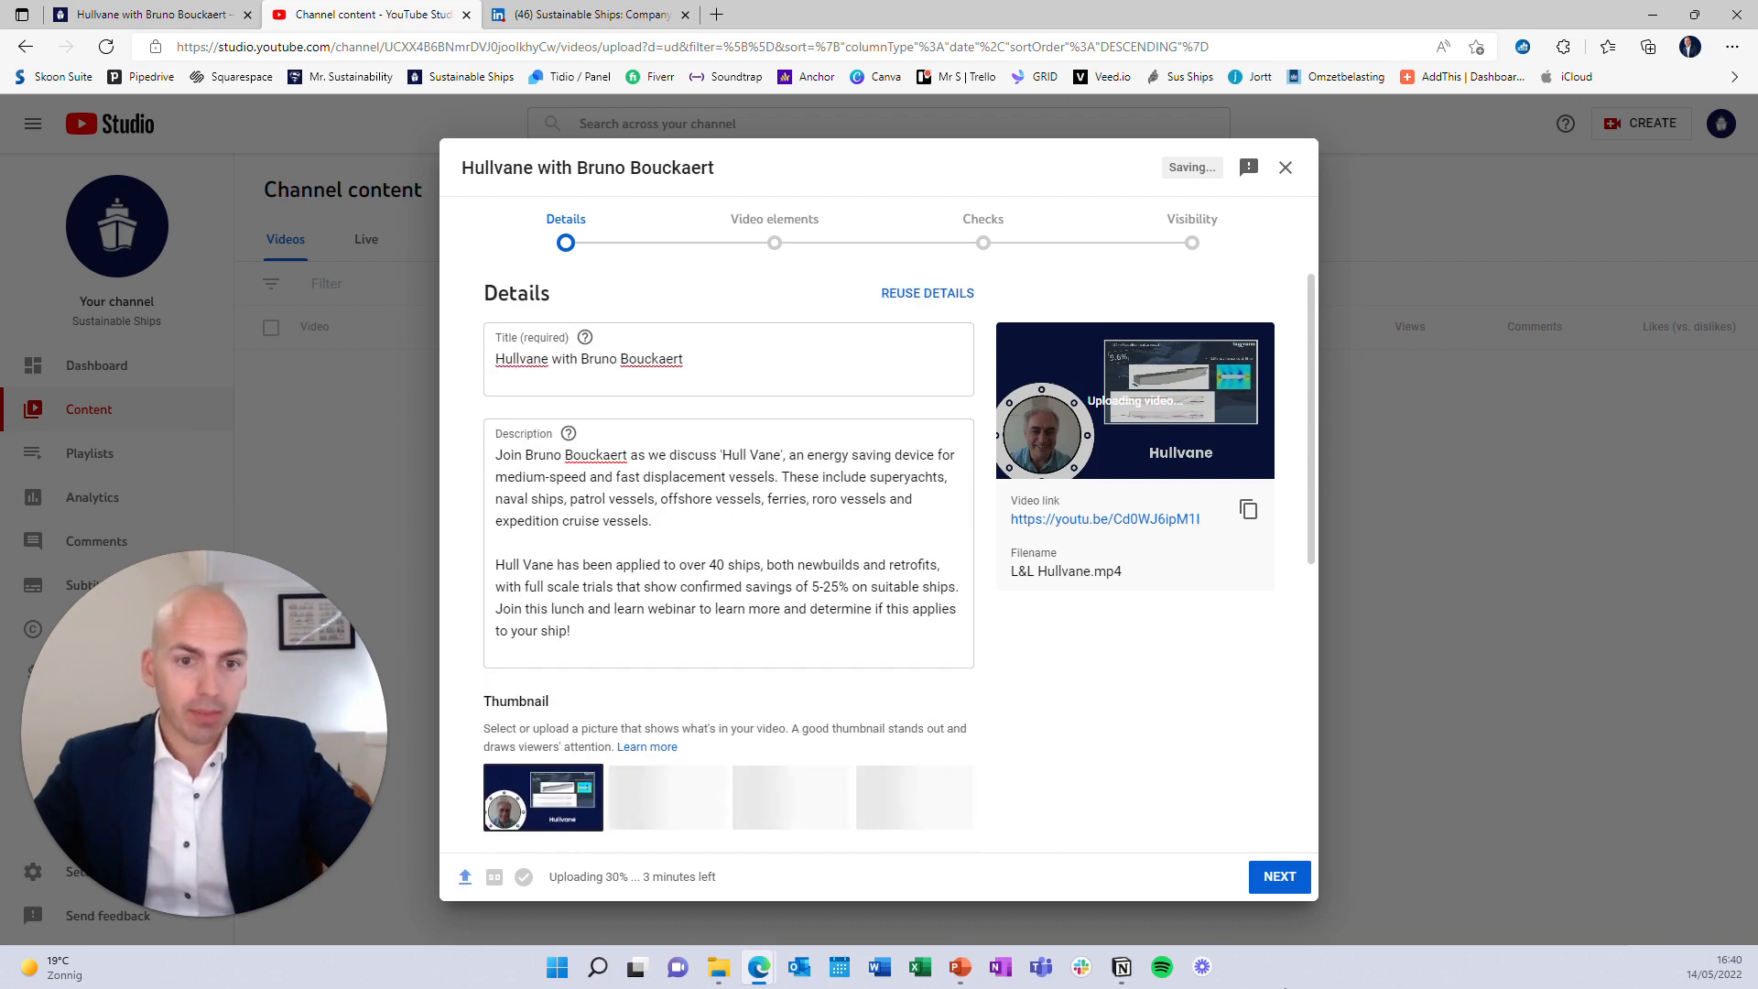
Advance past Video elements and Checks and set the visibility to Public
left_click(1280, 877)
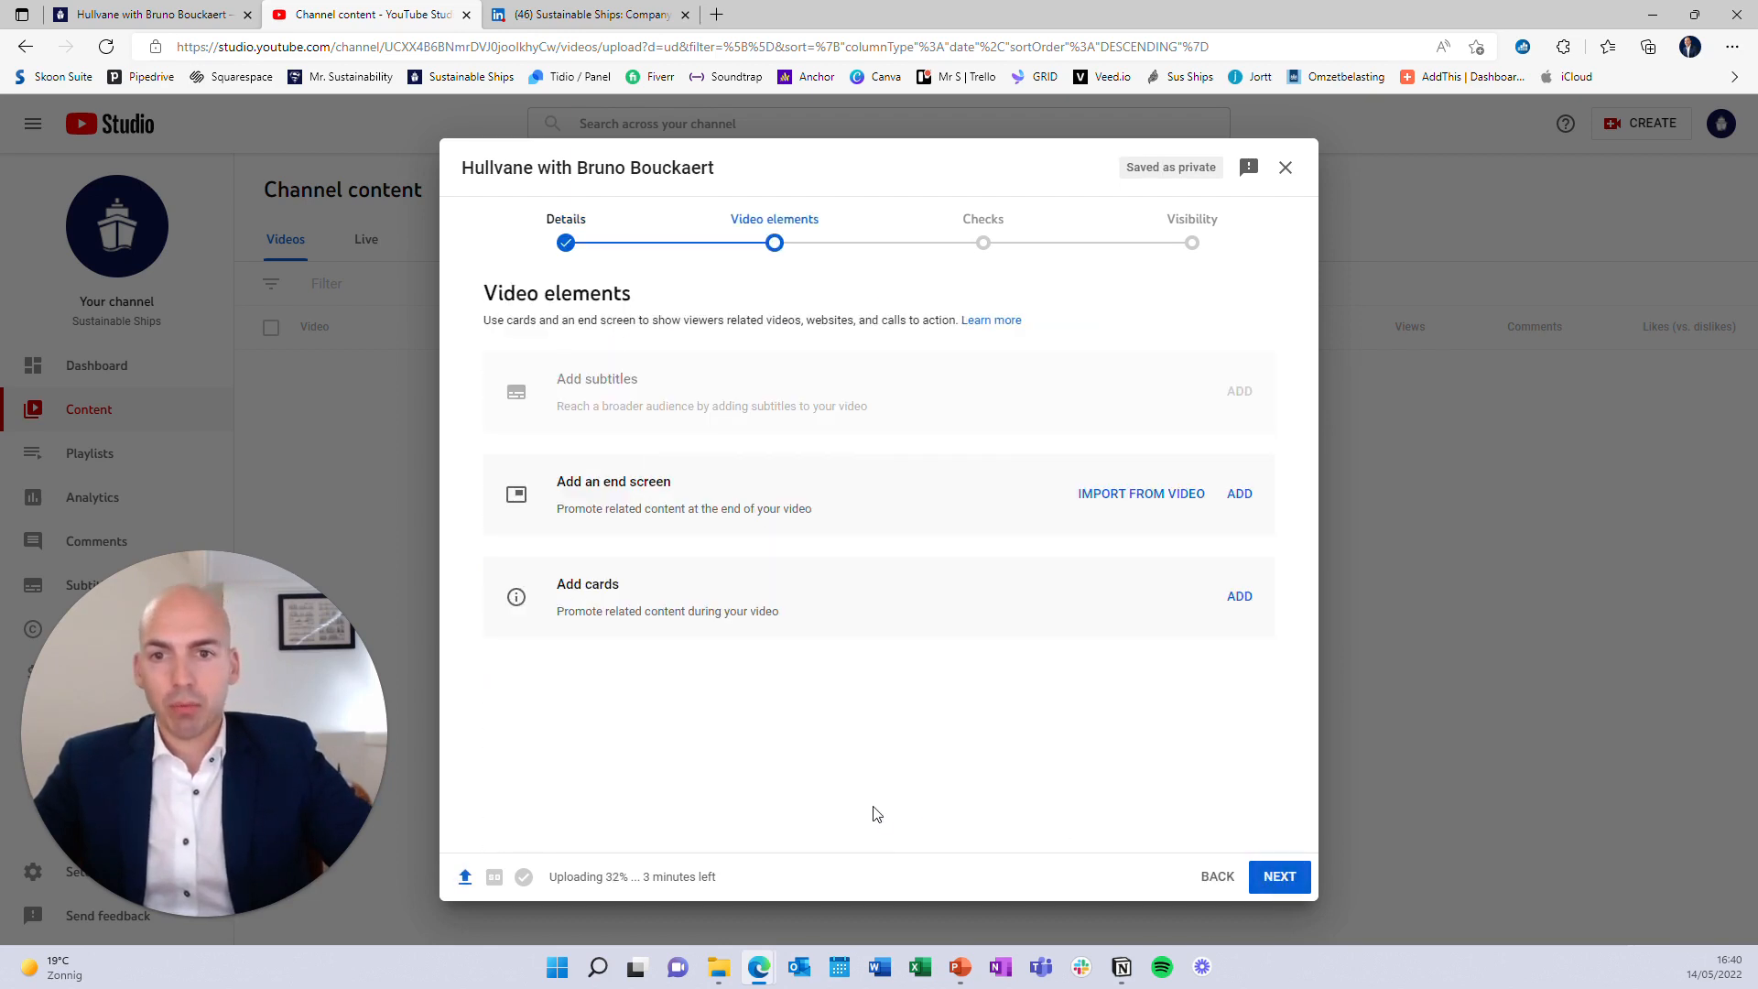
left_click(1280, 876)
left_click(1279, 876)
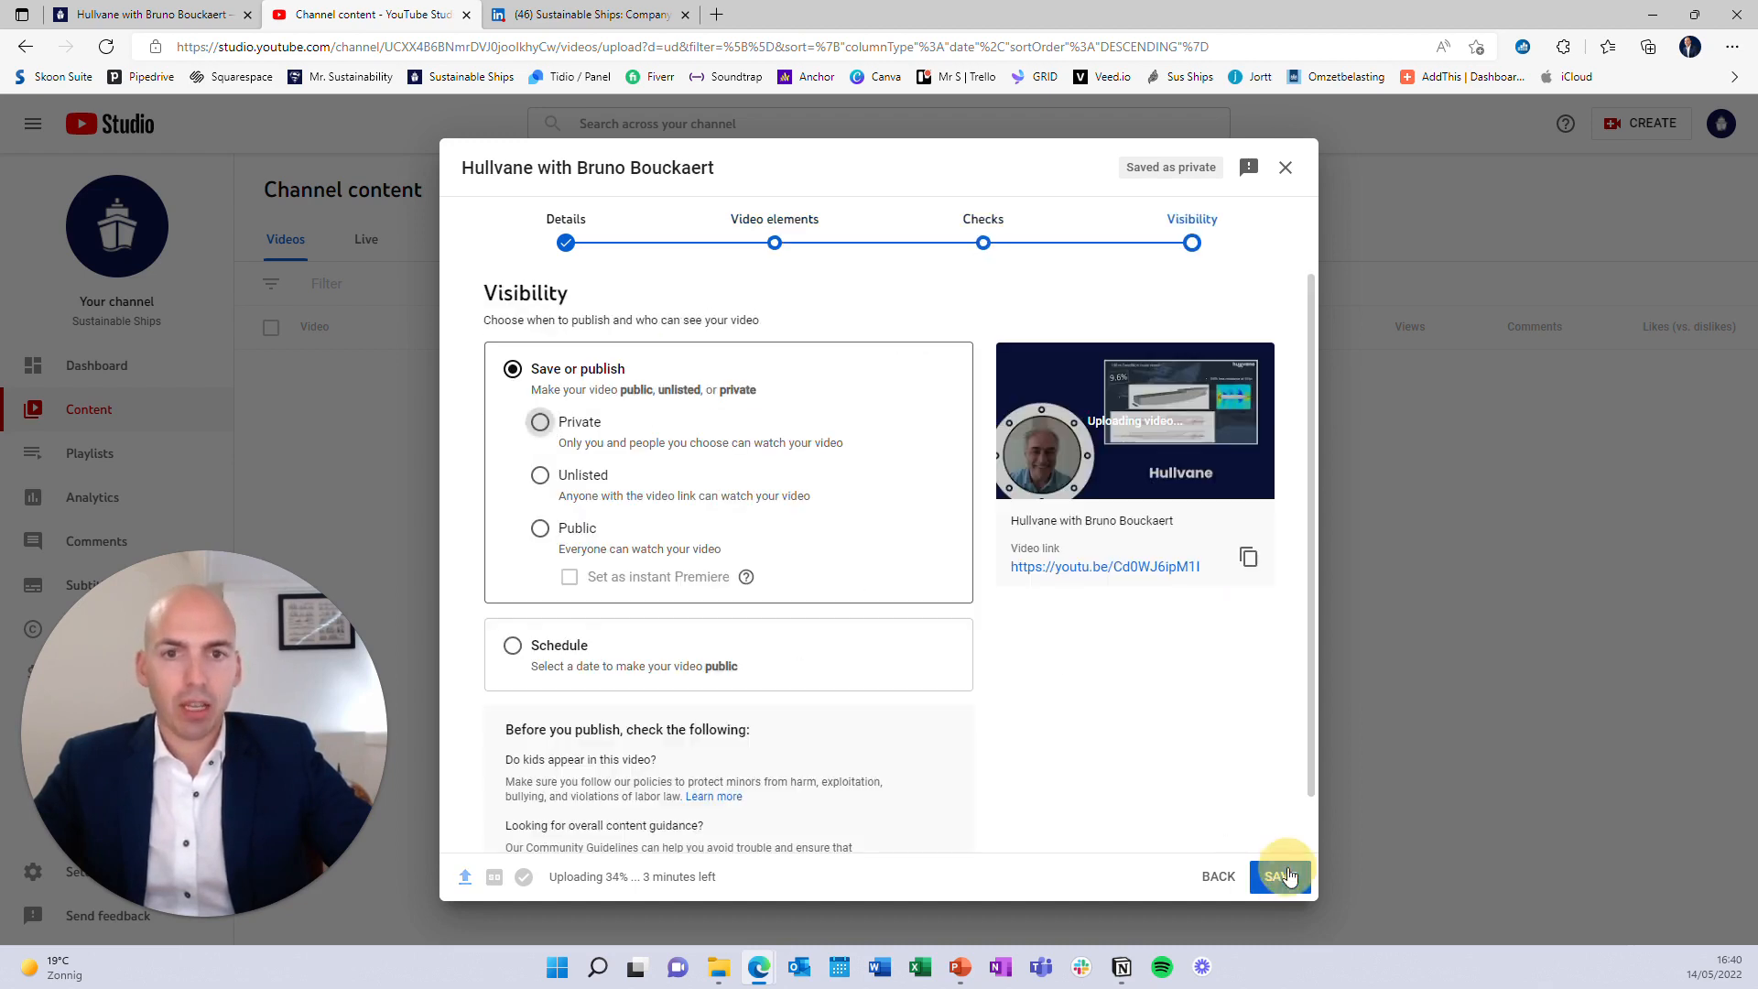
left_click(540, 528)
Copy the video link and publish the video, returning to the Squarespace draft
scroll(1015, 635, "down", 1)
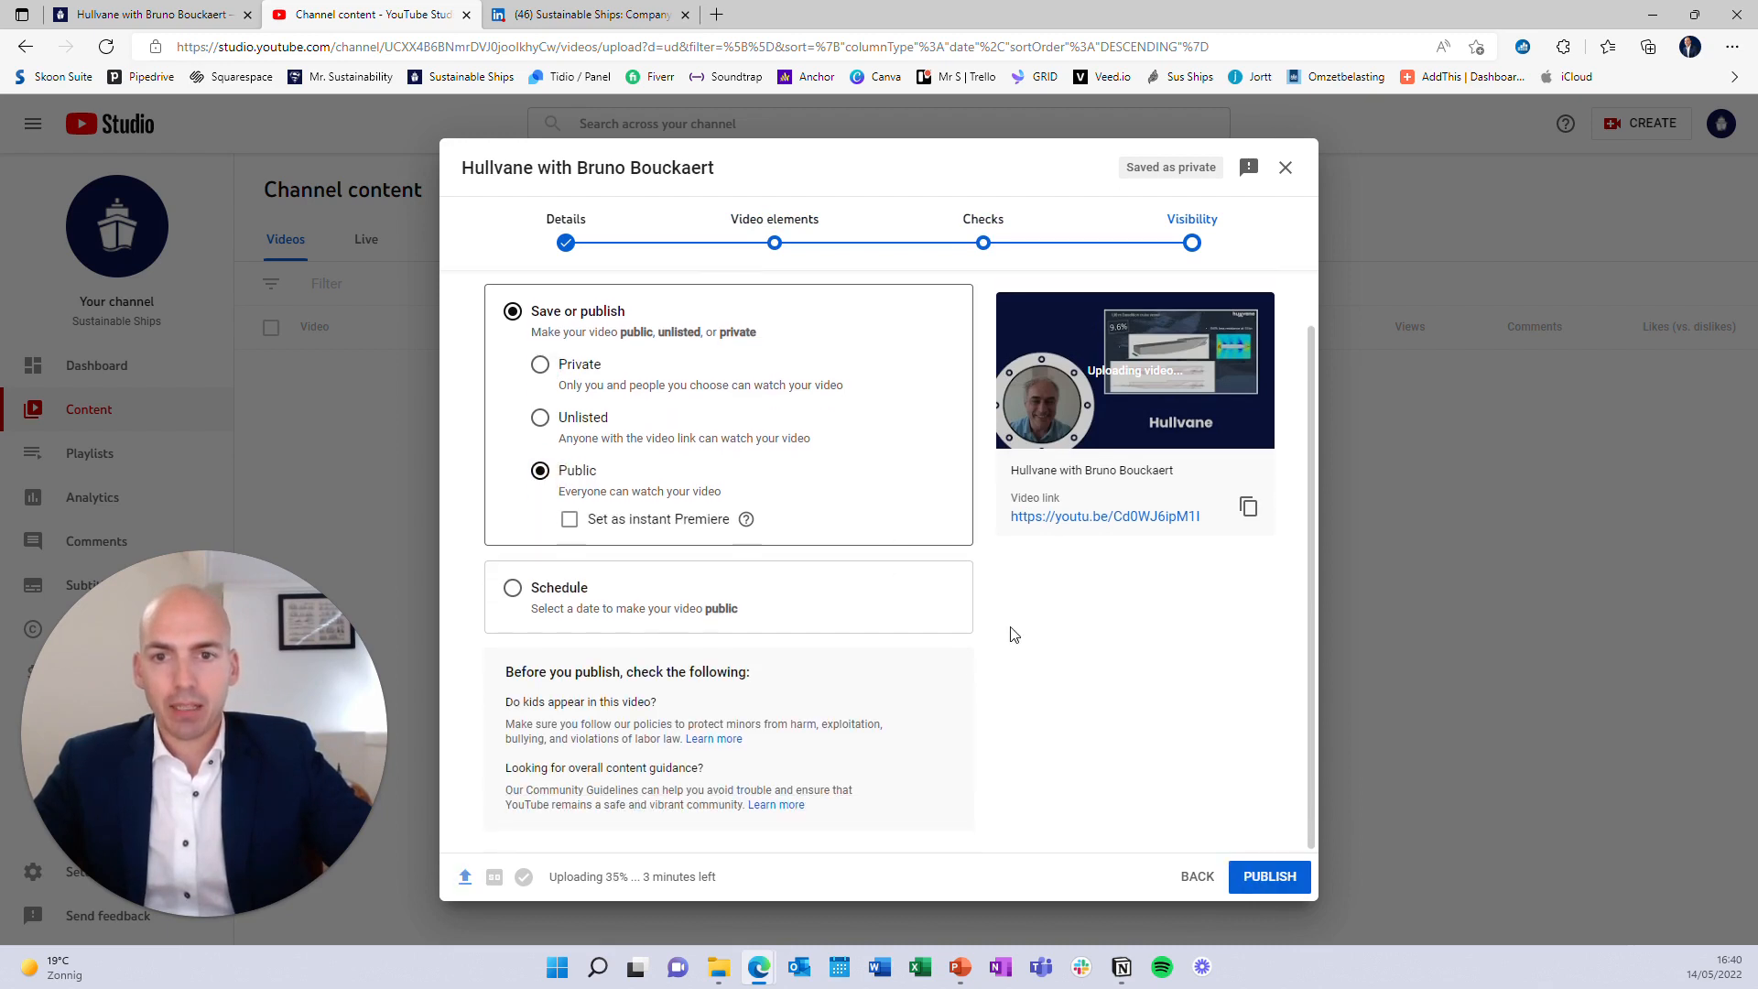
scroll(1036, 622, "up", 1)
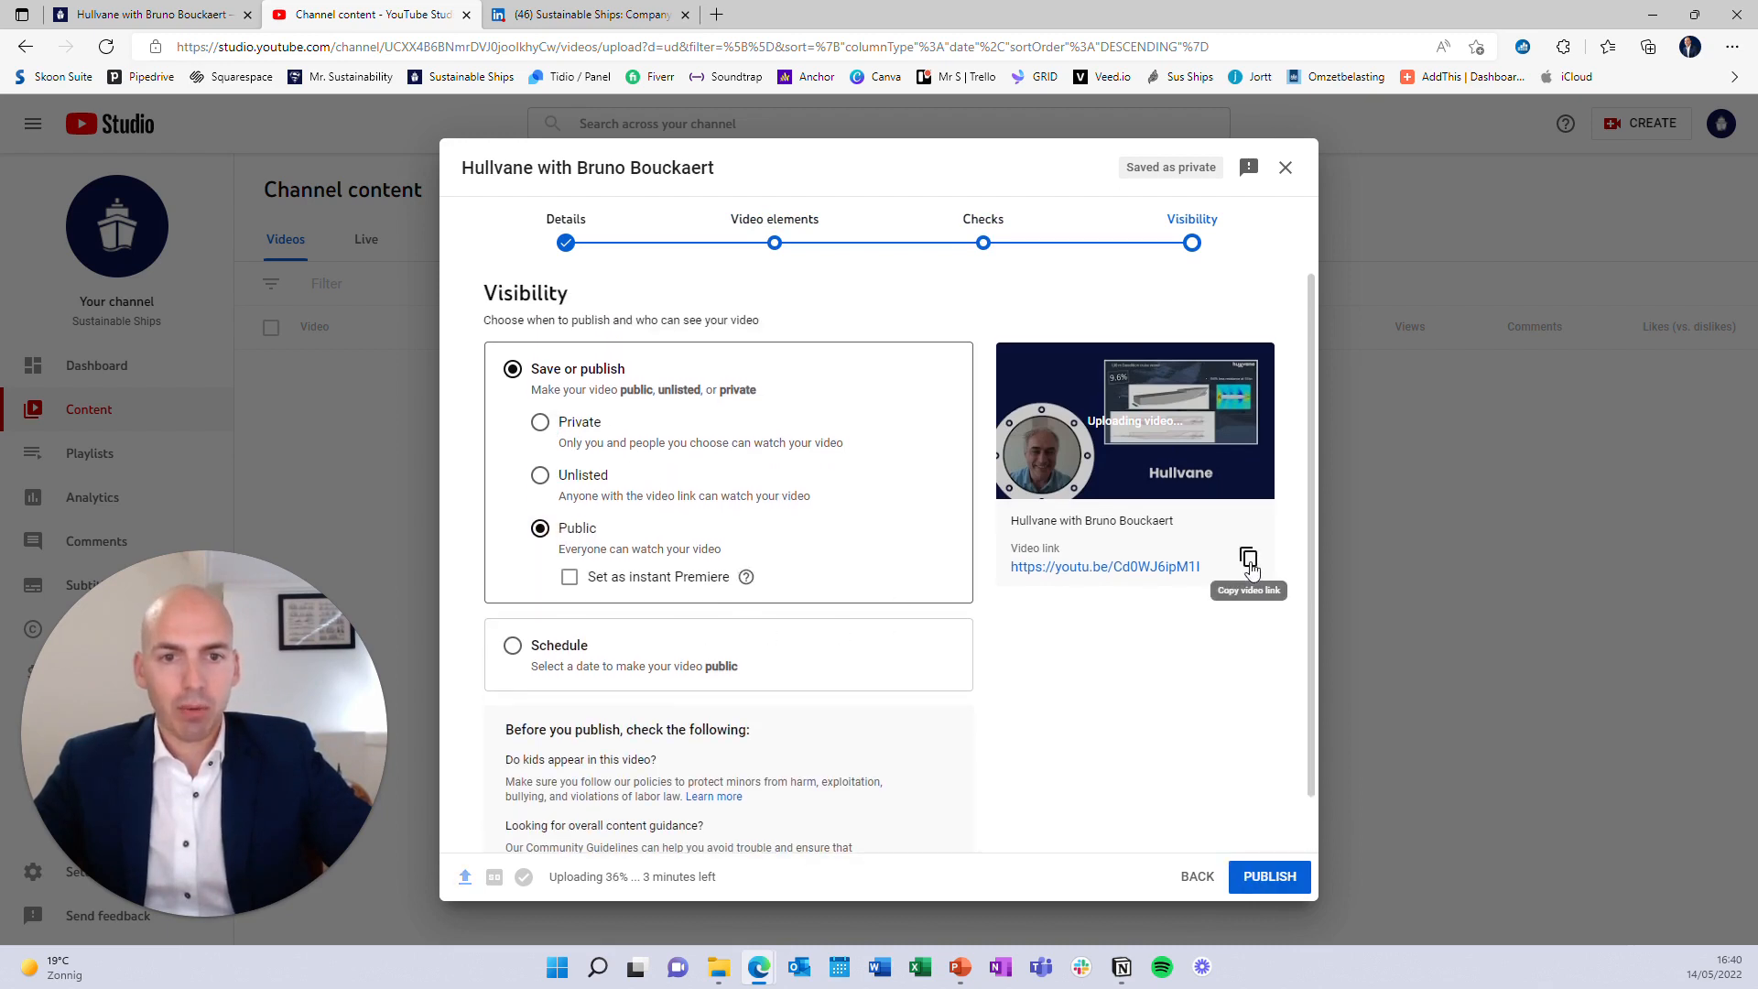
left_click(1249, 560)
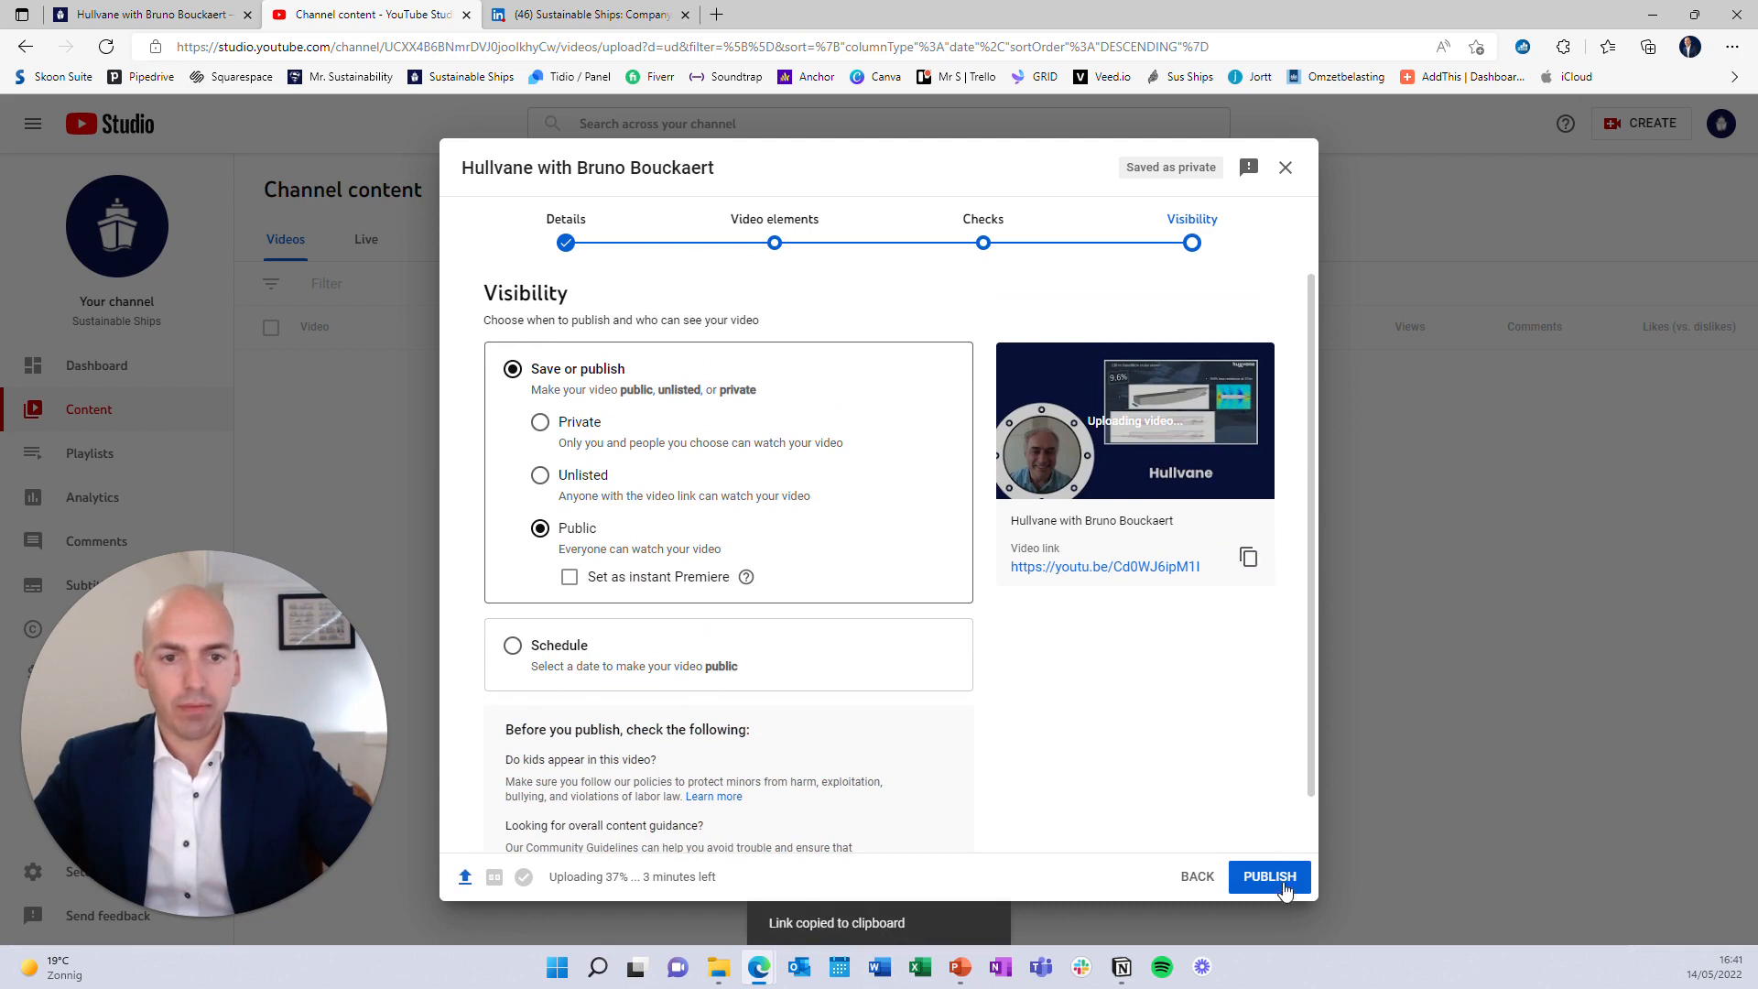
left_click(1284, 884)
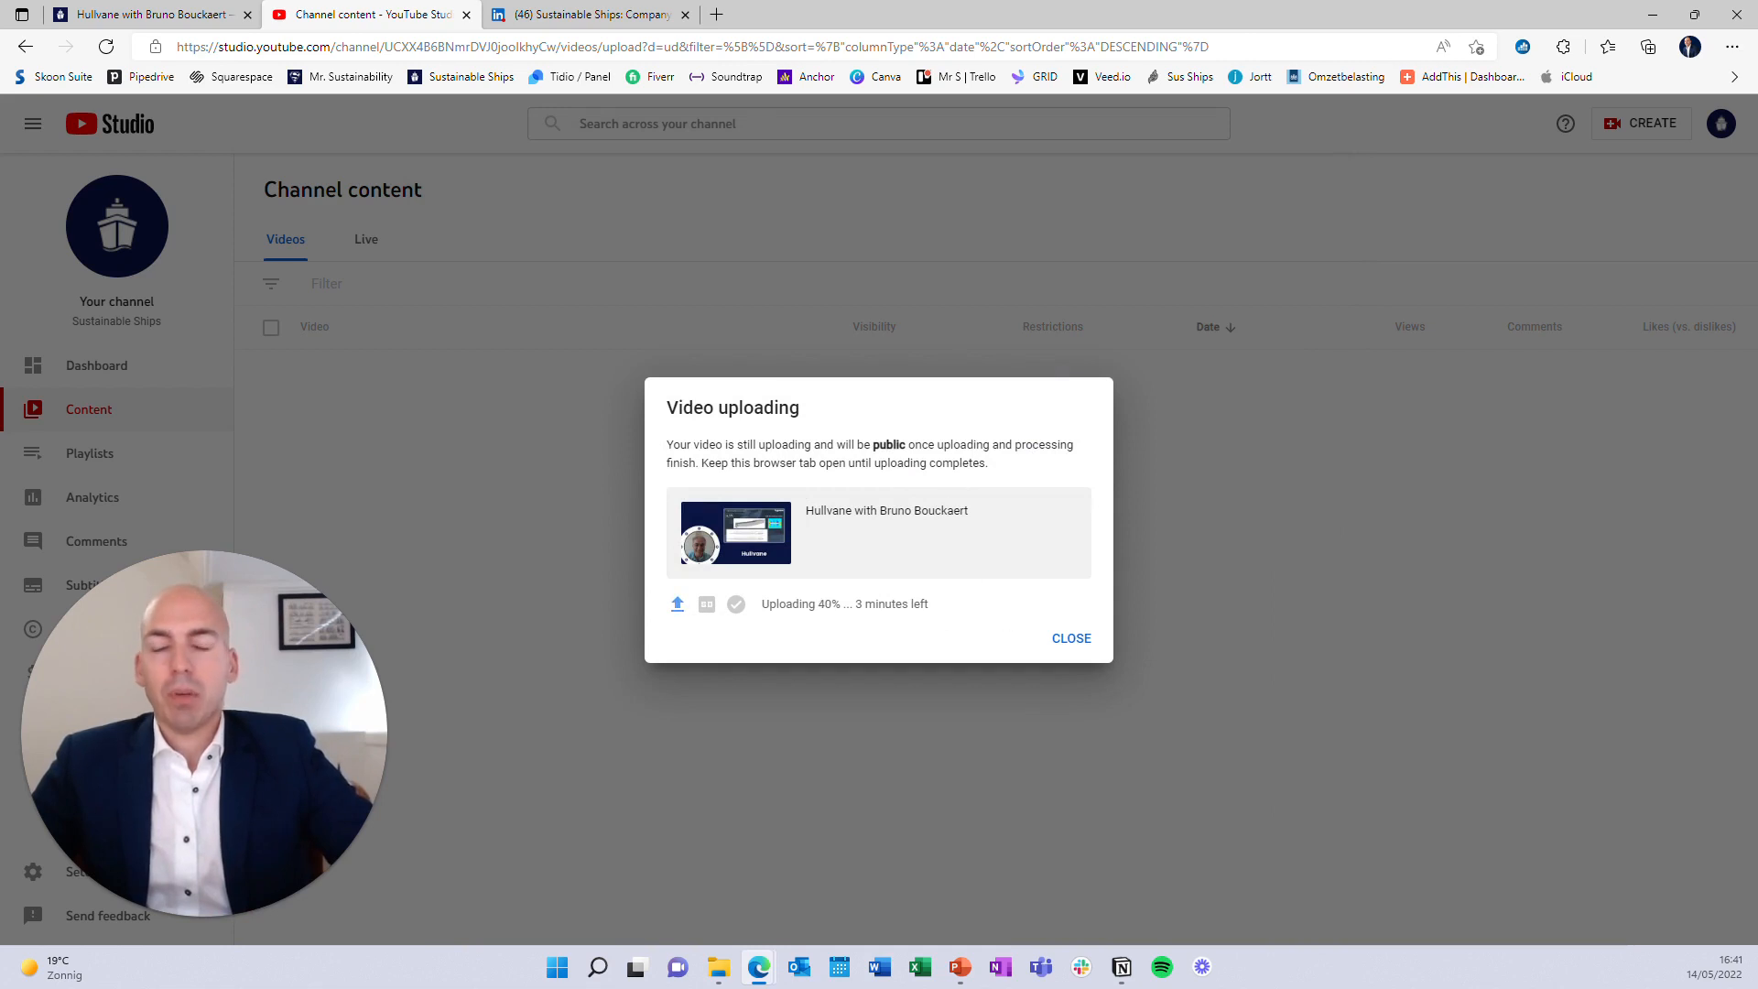
left_click(188, 19)
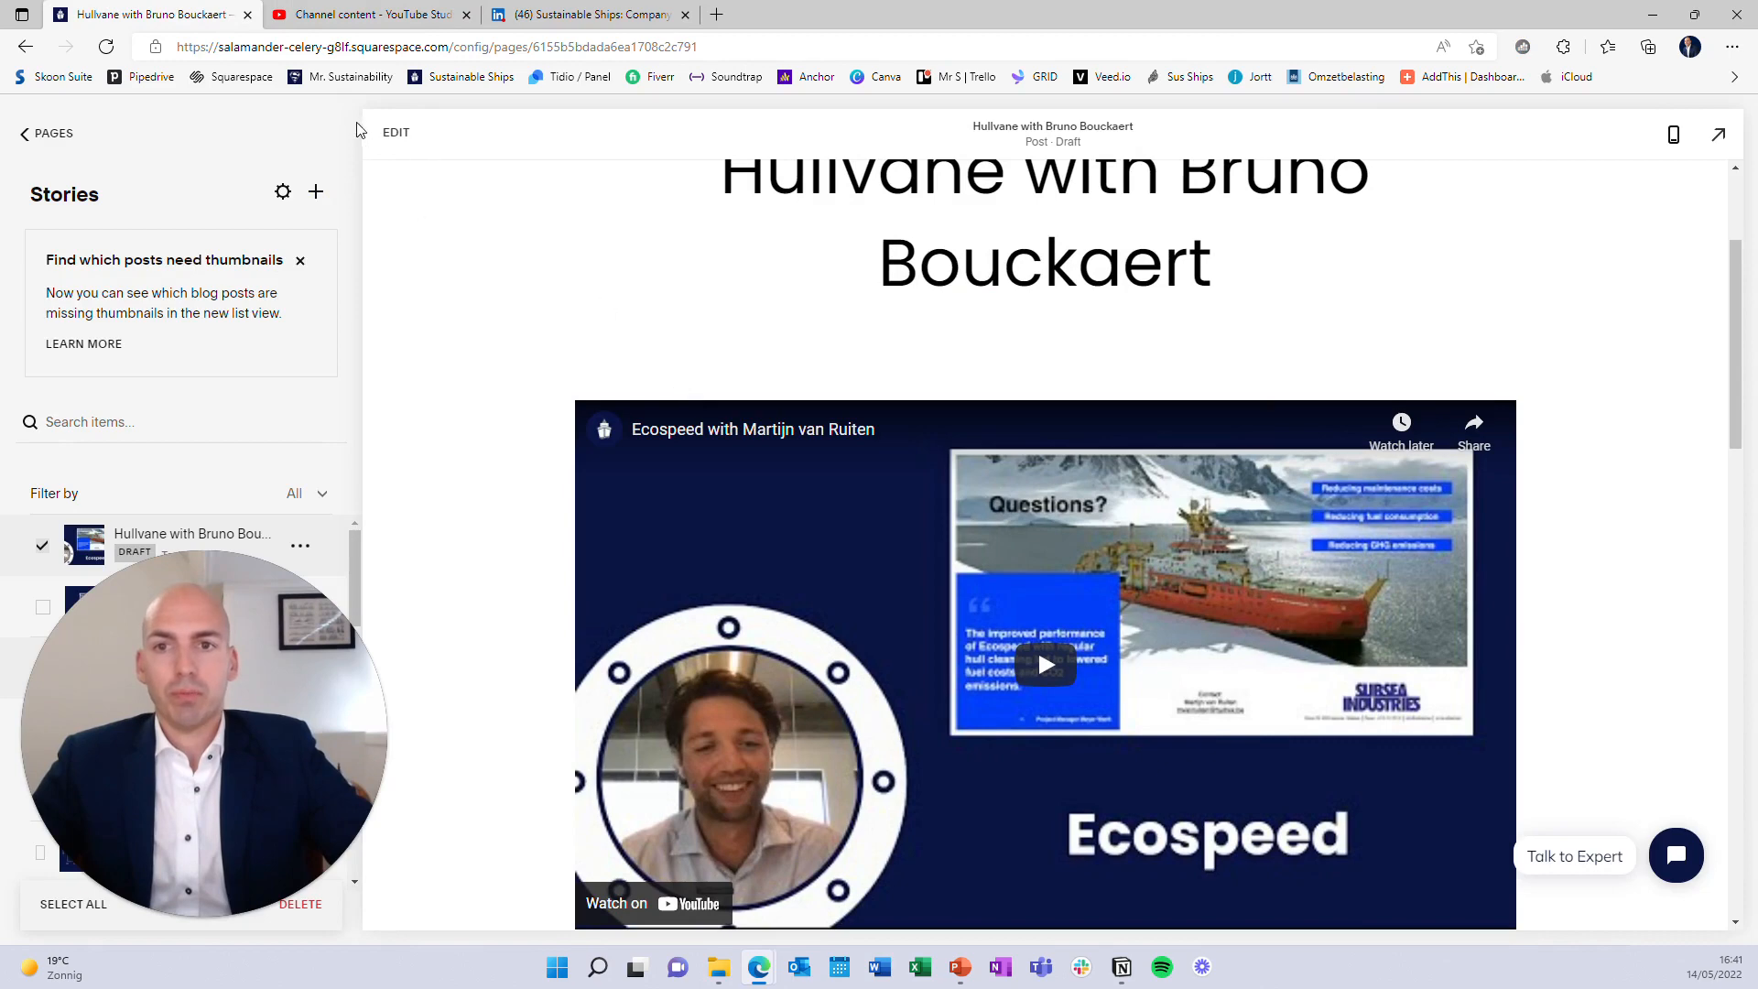
Paste the Hullvane youtu.be link into the video block's Video URL, replacing the Ecospeed video
left_click(395, 132)
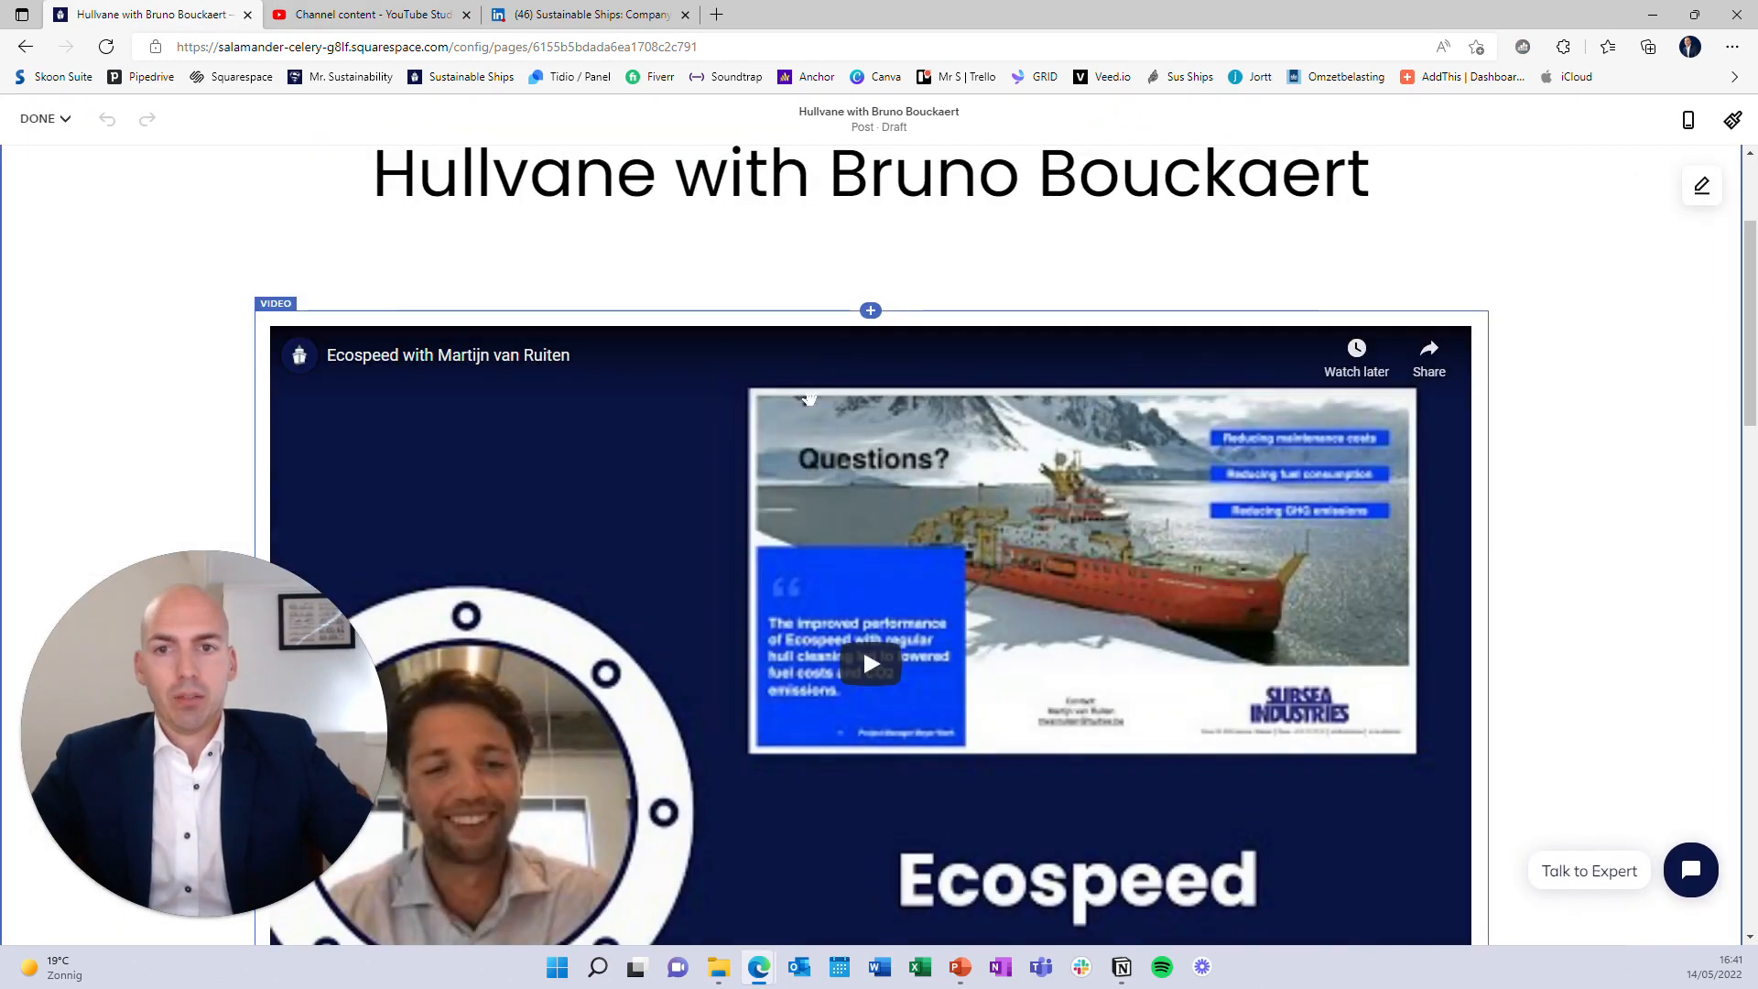
double_click(810, 398)
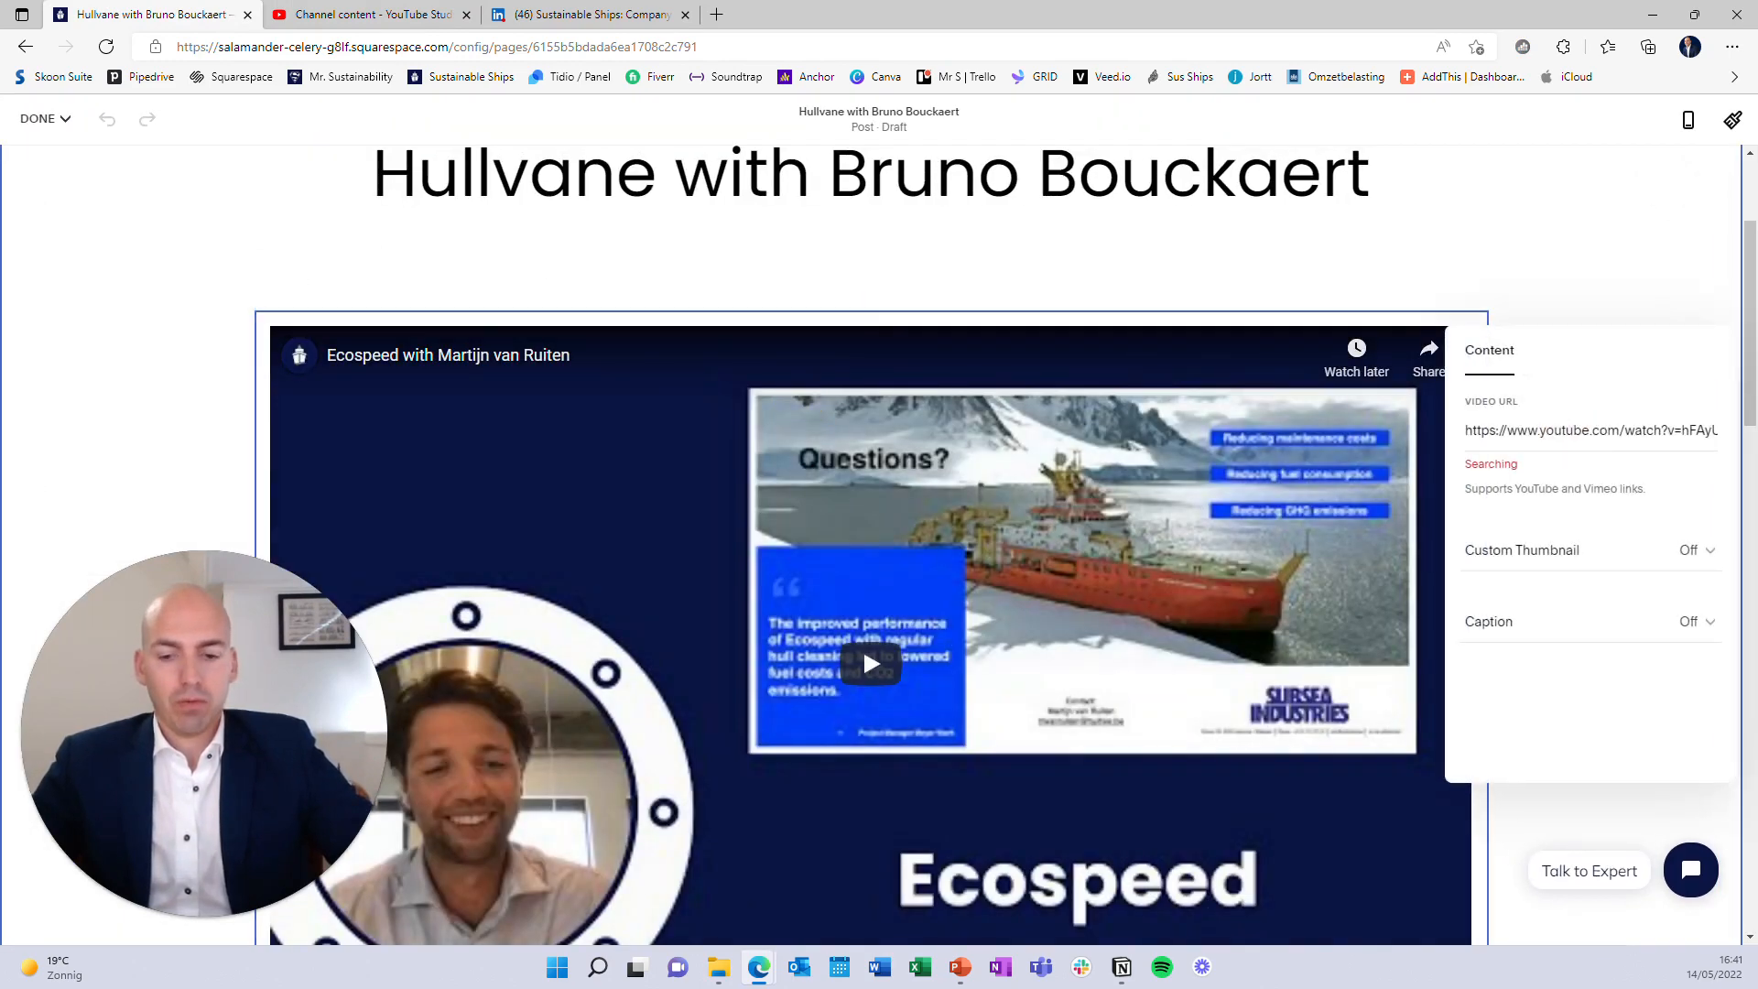
key("ctrl+a")
key("ctrl+v")
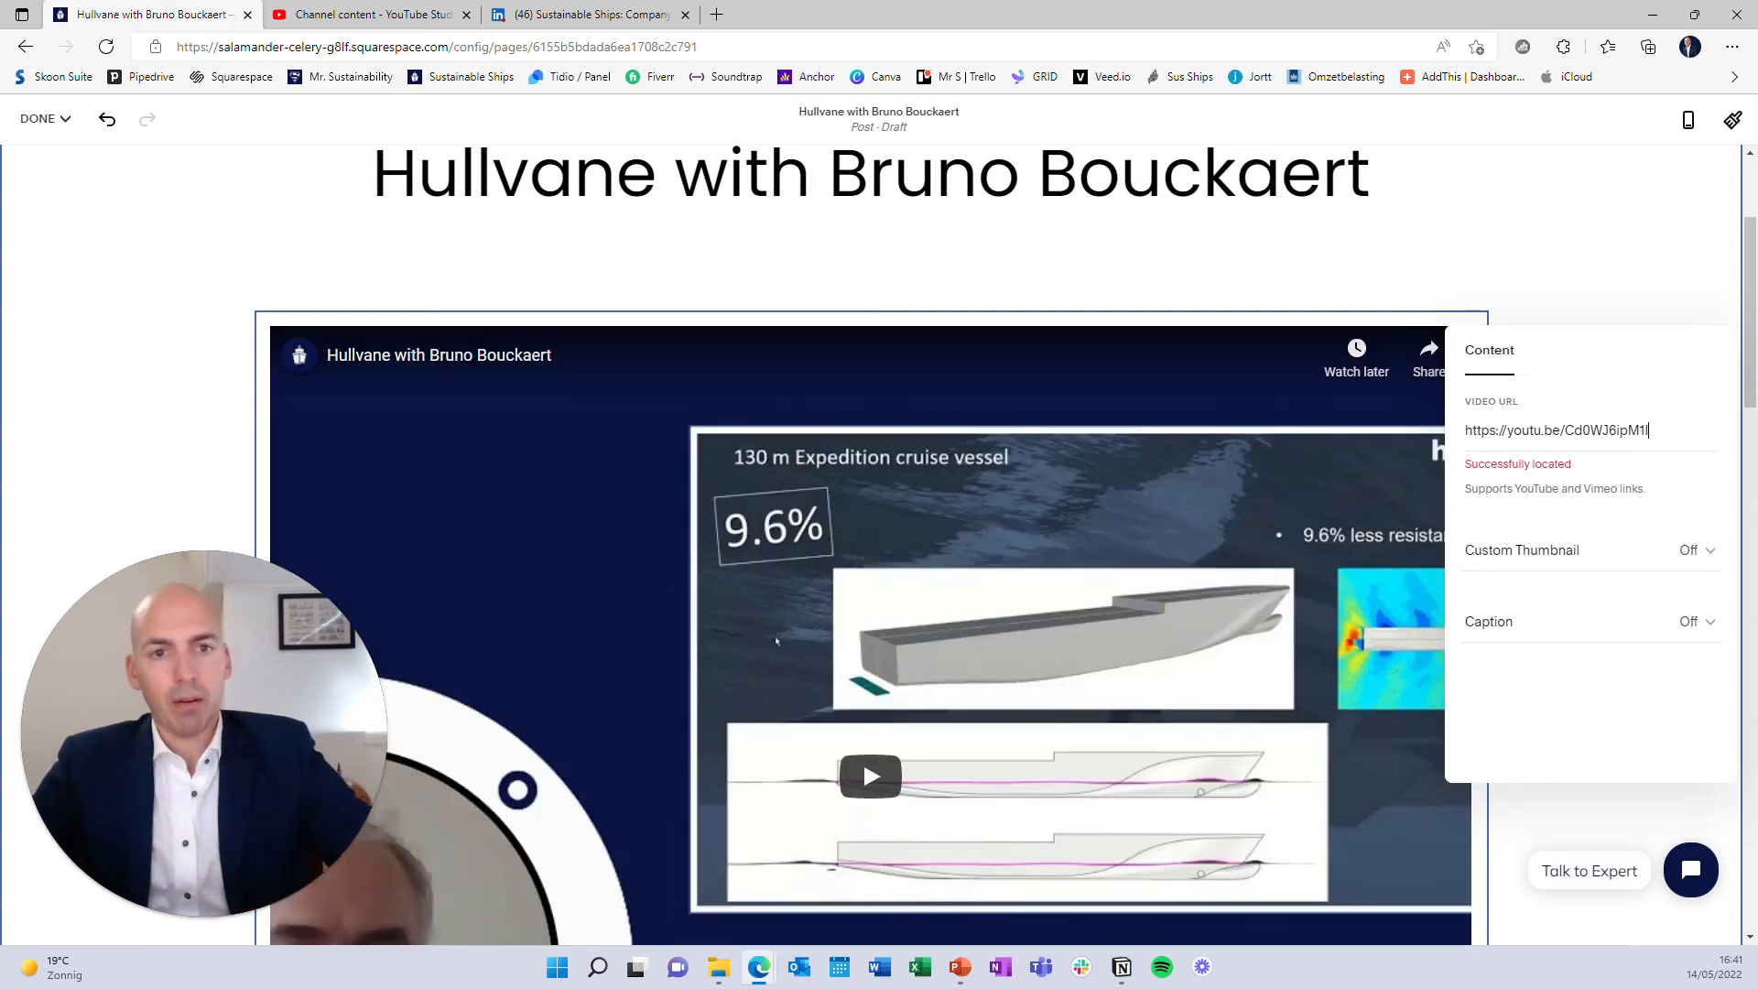
scroll(962, 581, "down", 5)
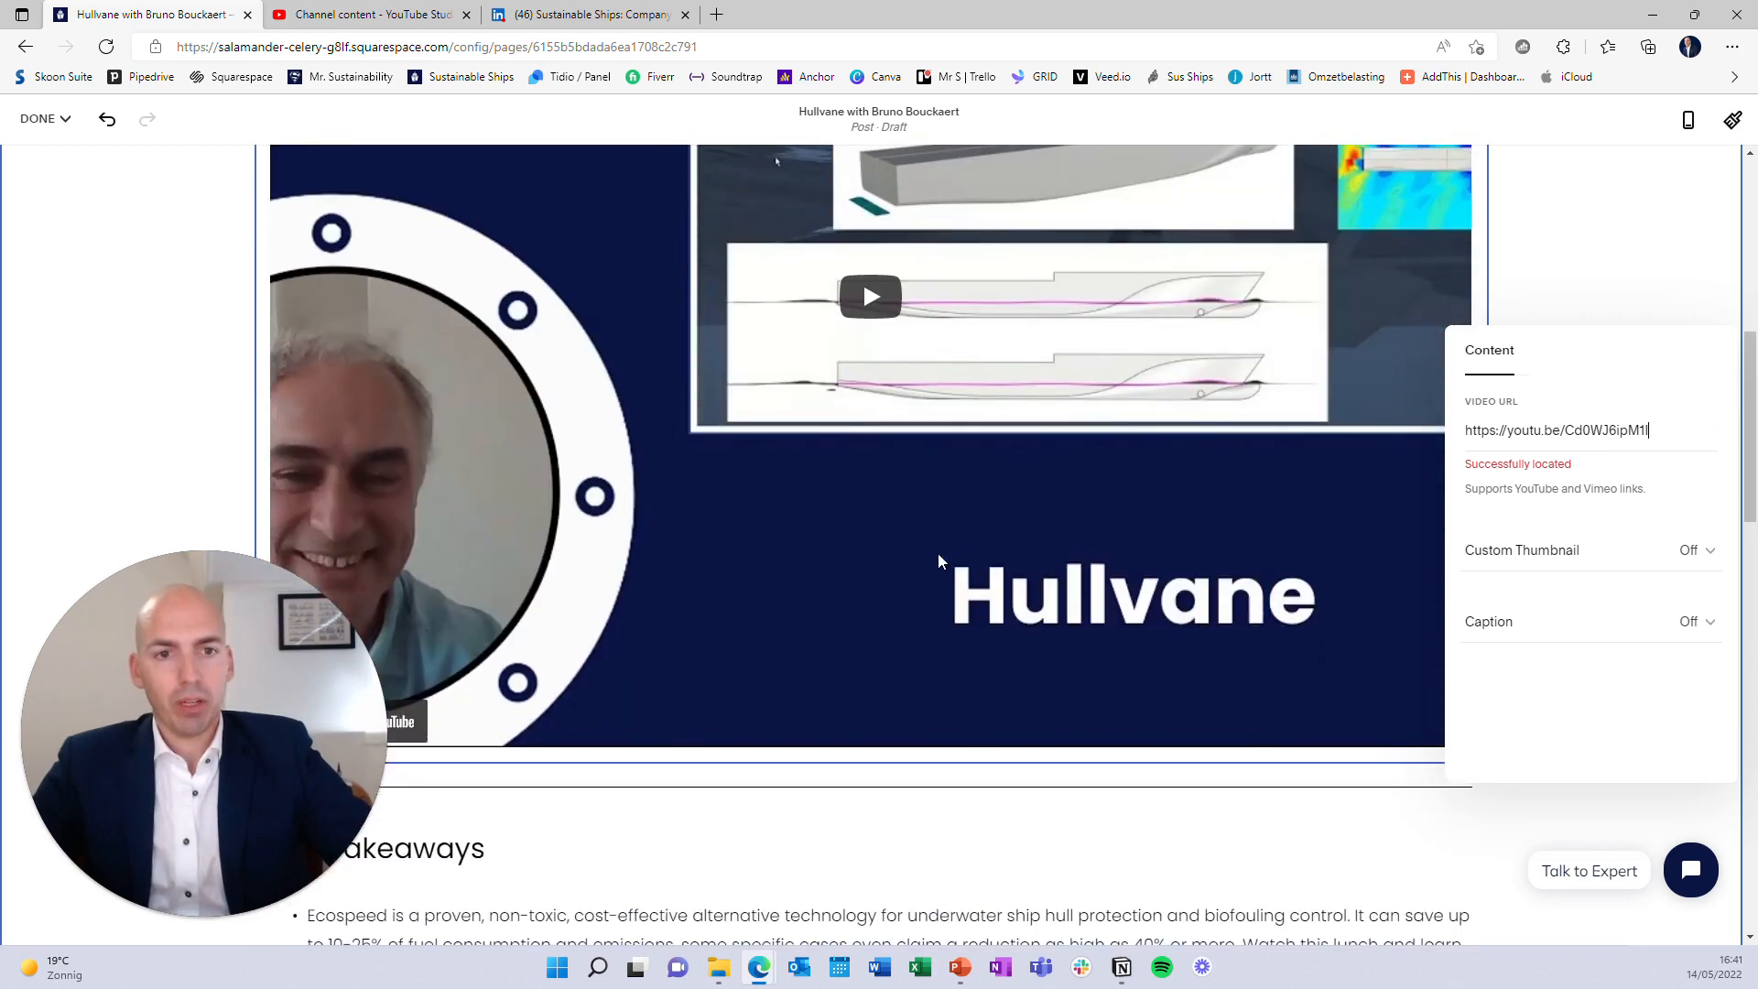
scroll(938, 555, "up", 3)
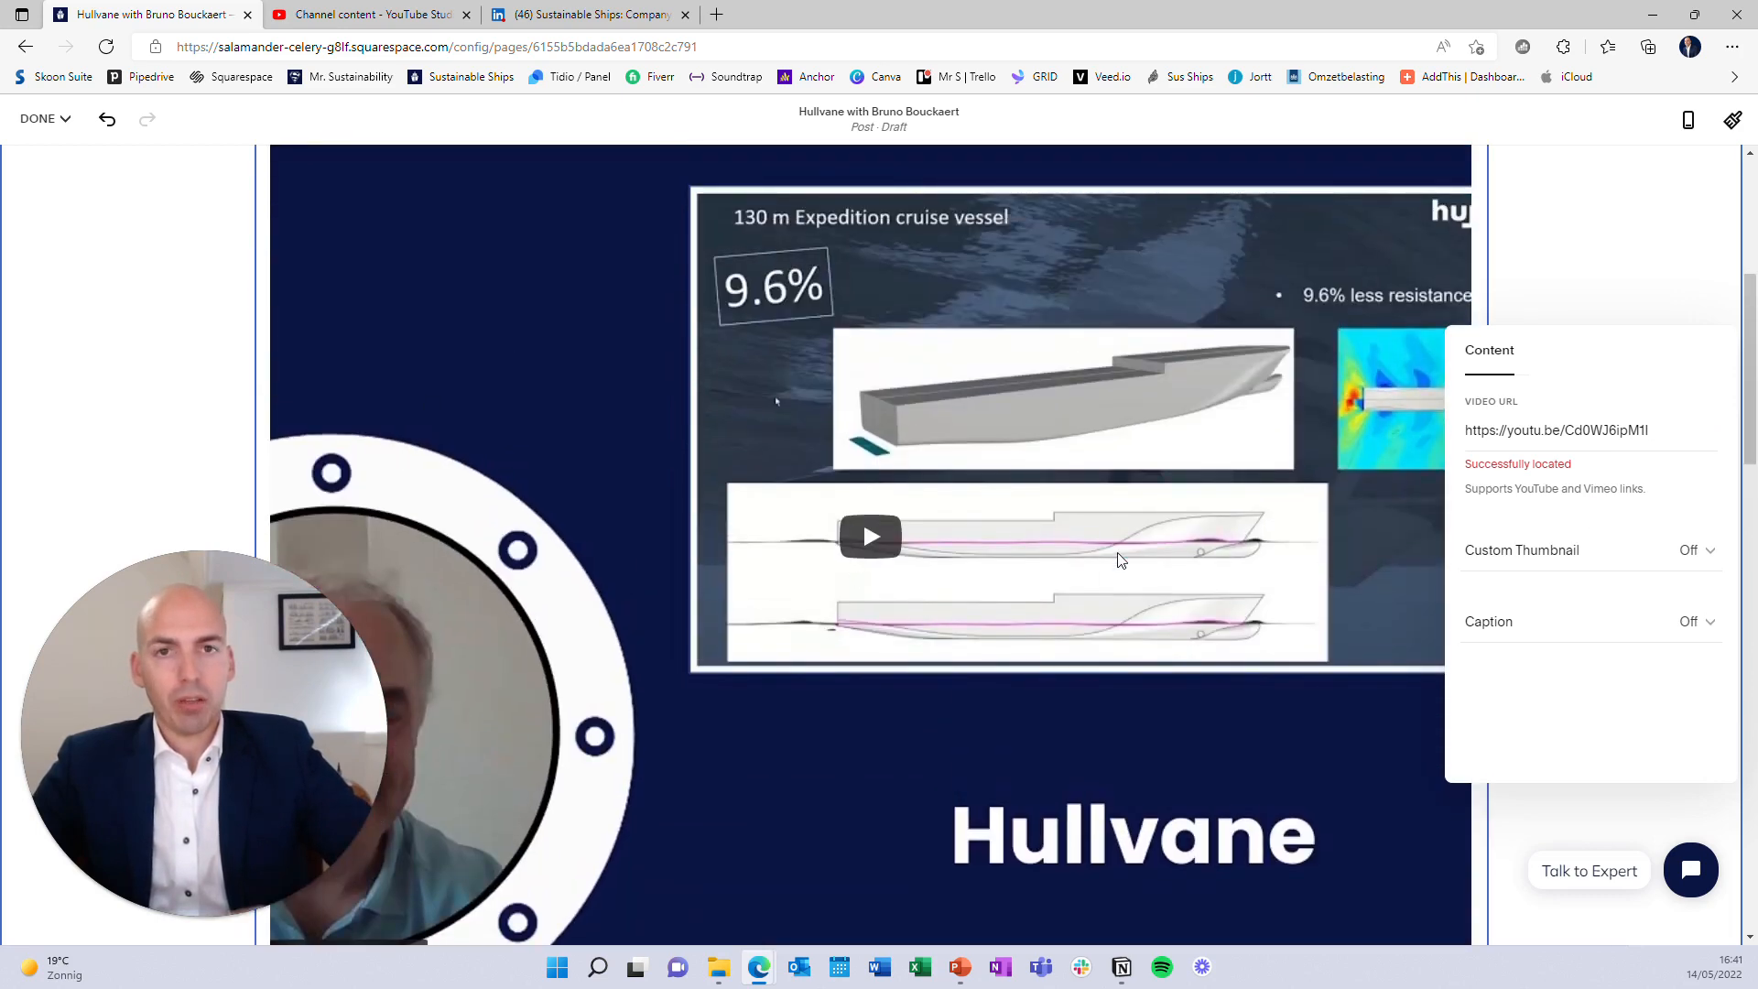
scroll(1120, 559, "down", 5)
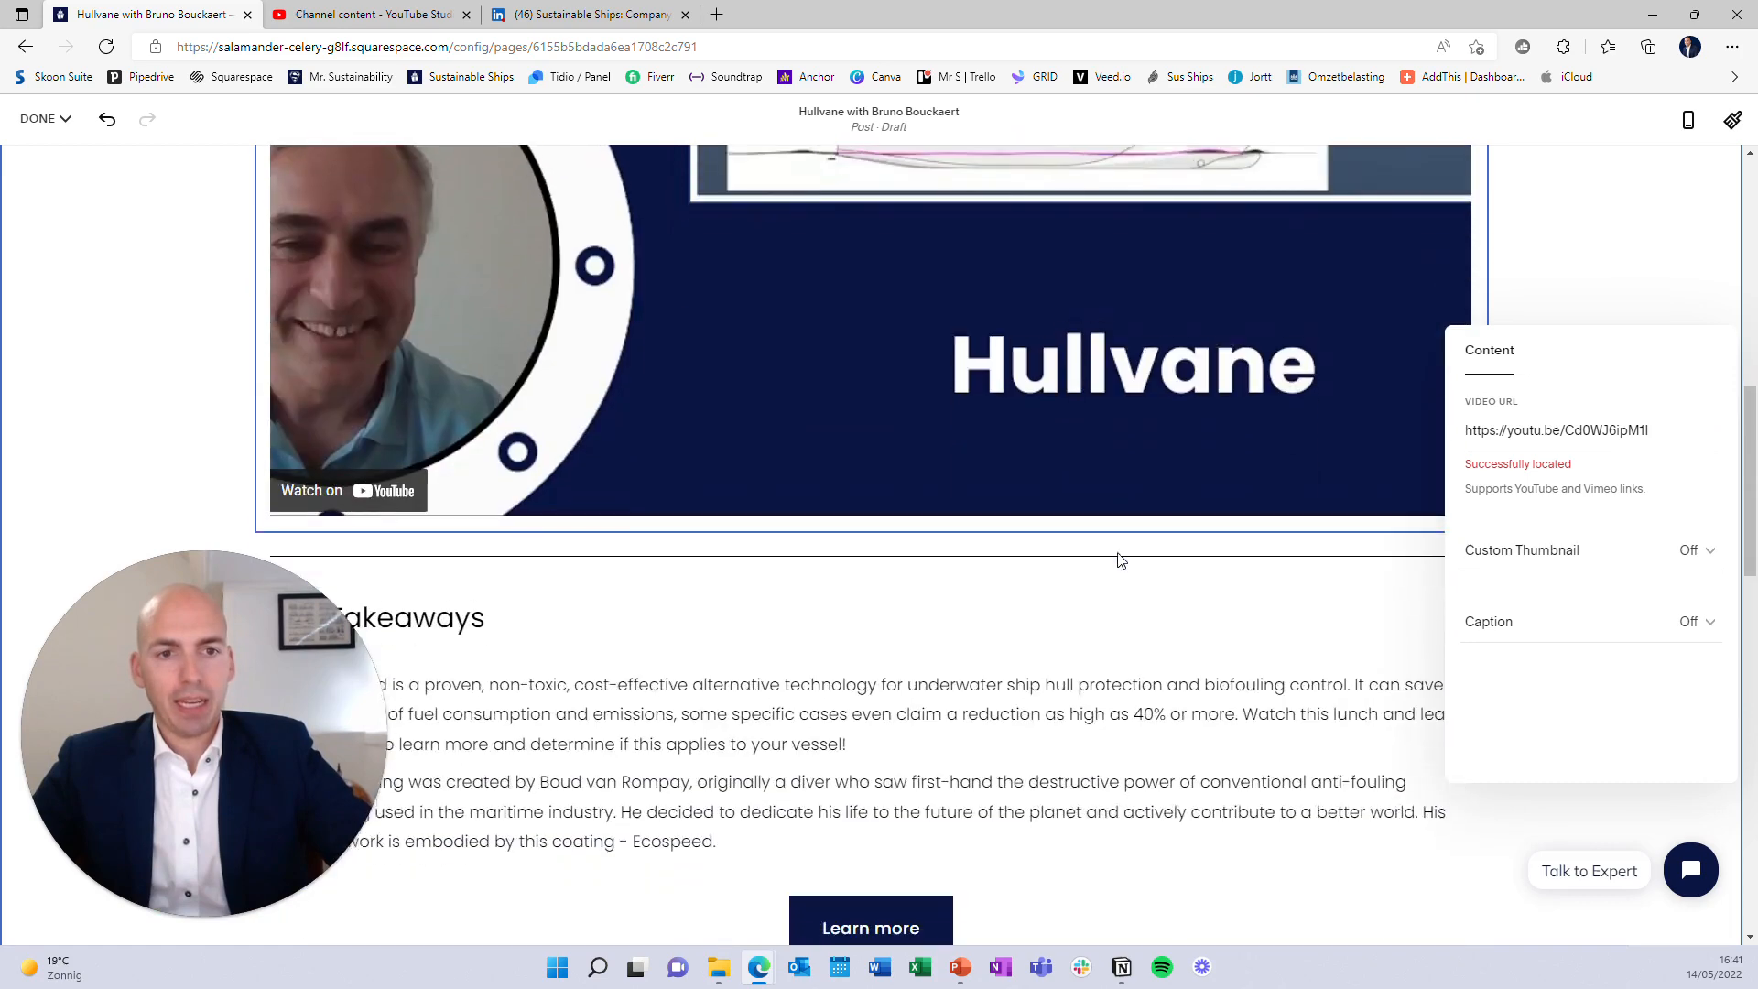
left_click(1111, 586)
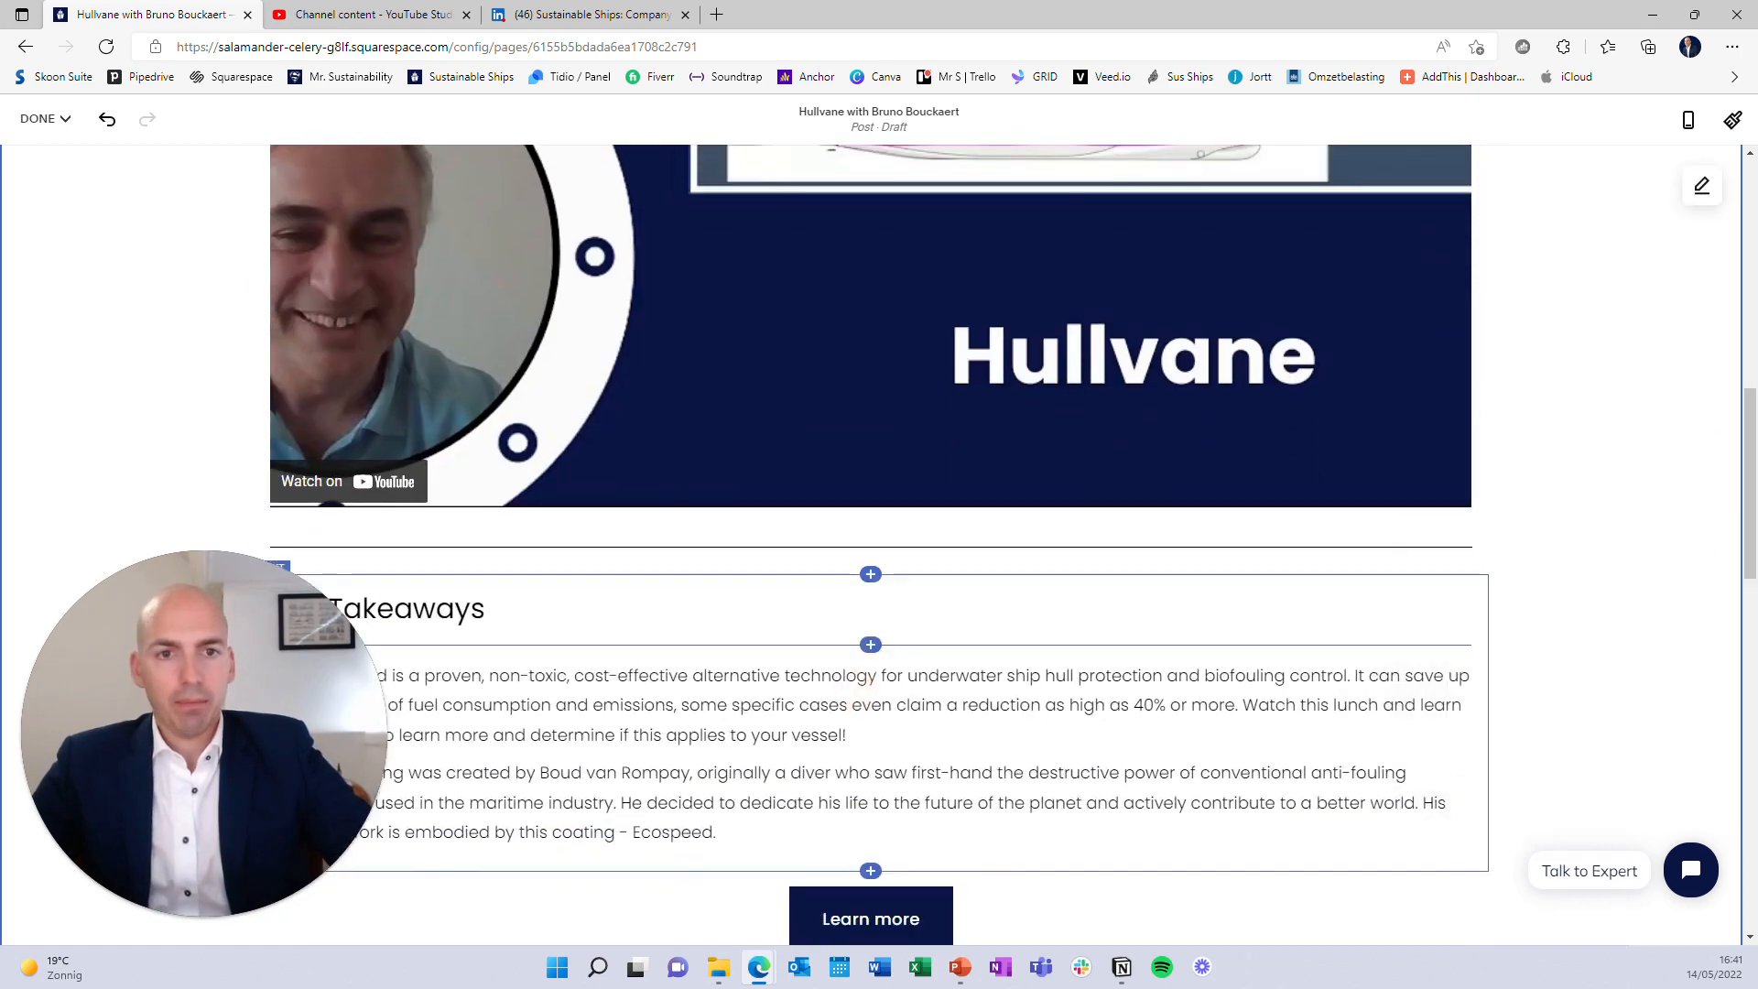
scroll(1110, 567, "up", 3)
scroll(1110, 568, "down", 3)
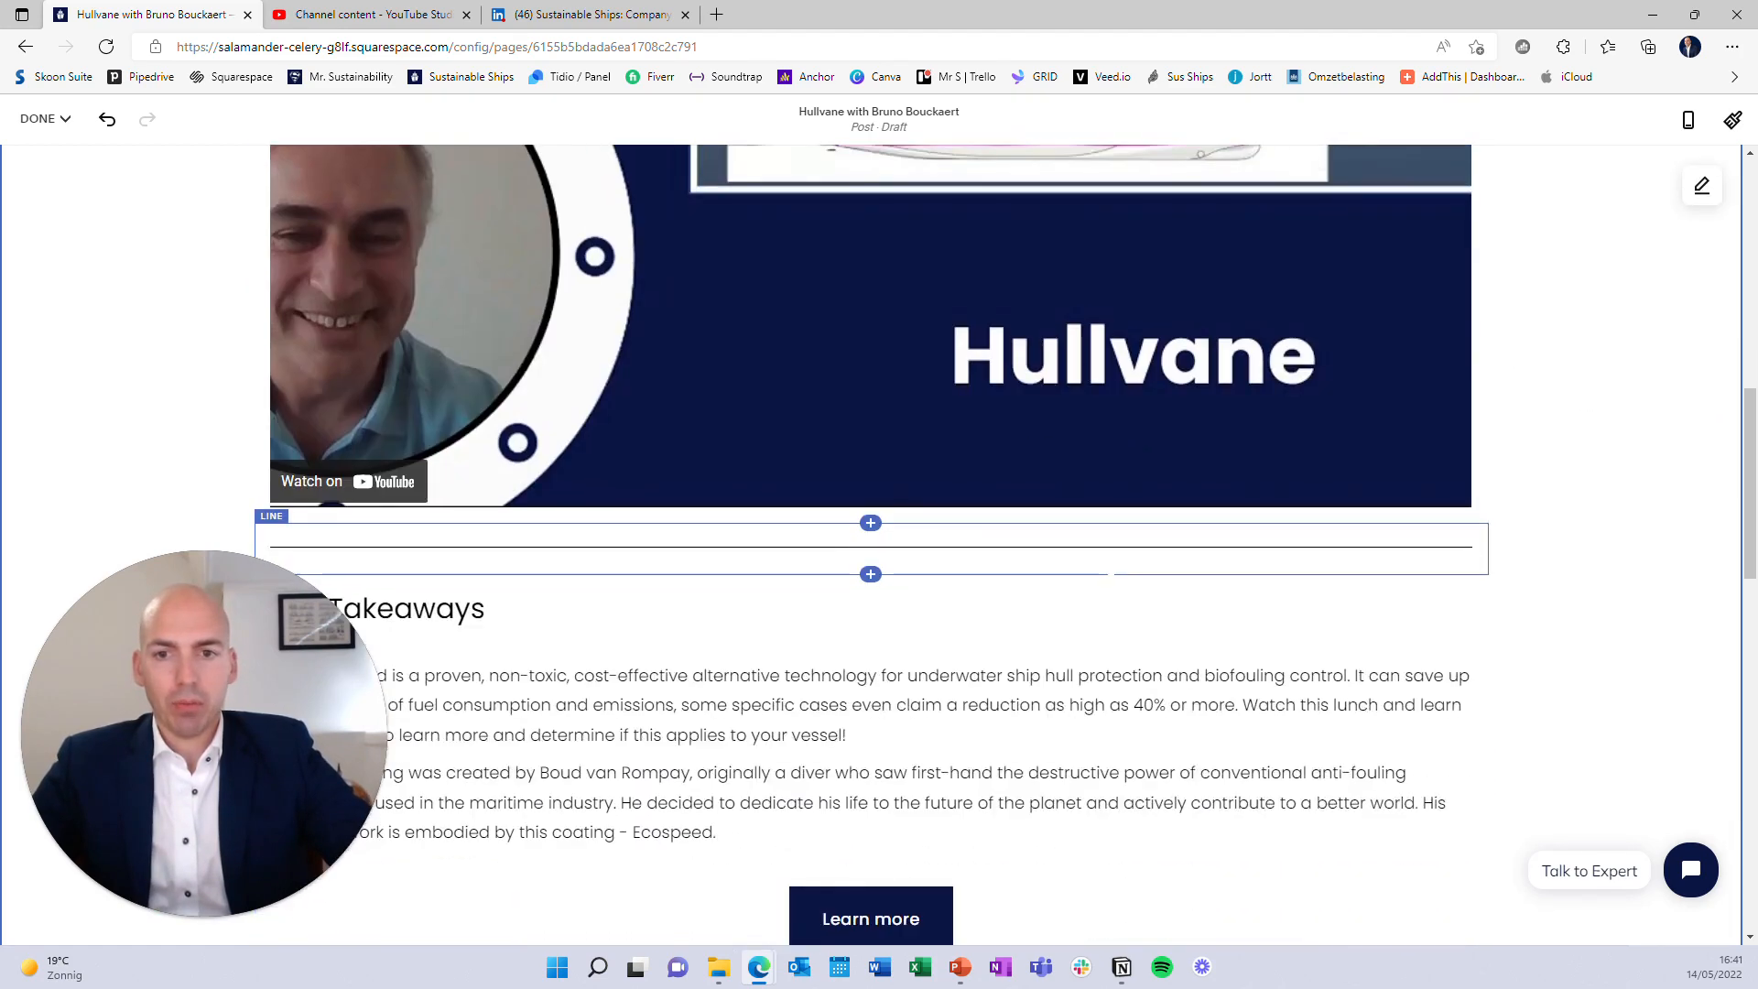
left_click(584, 11)
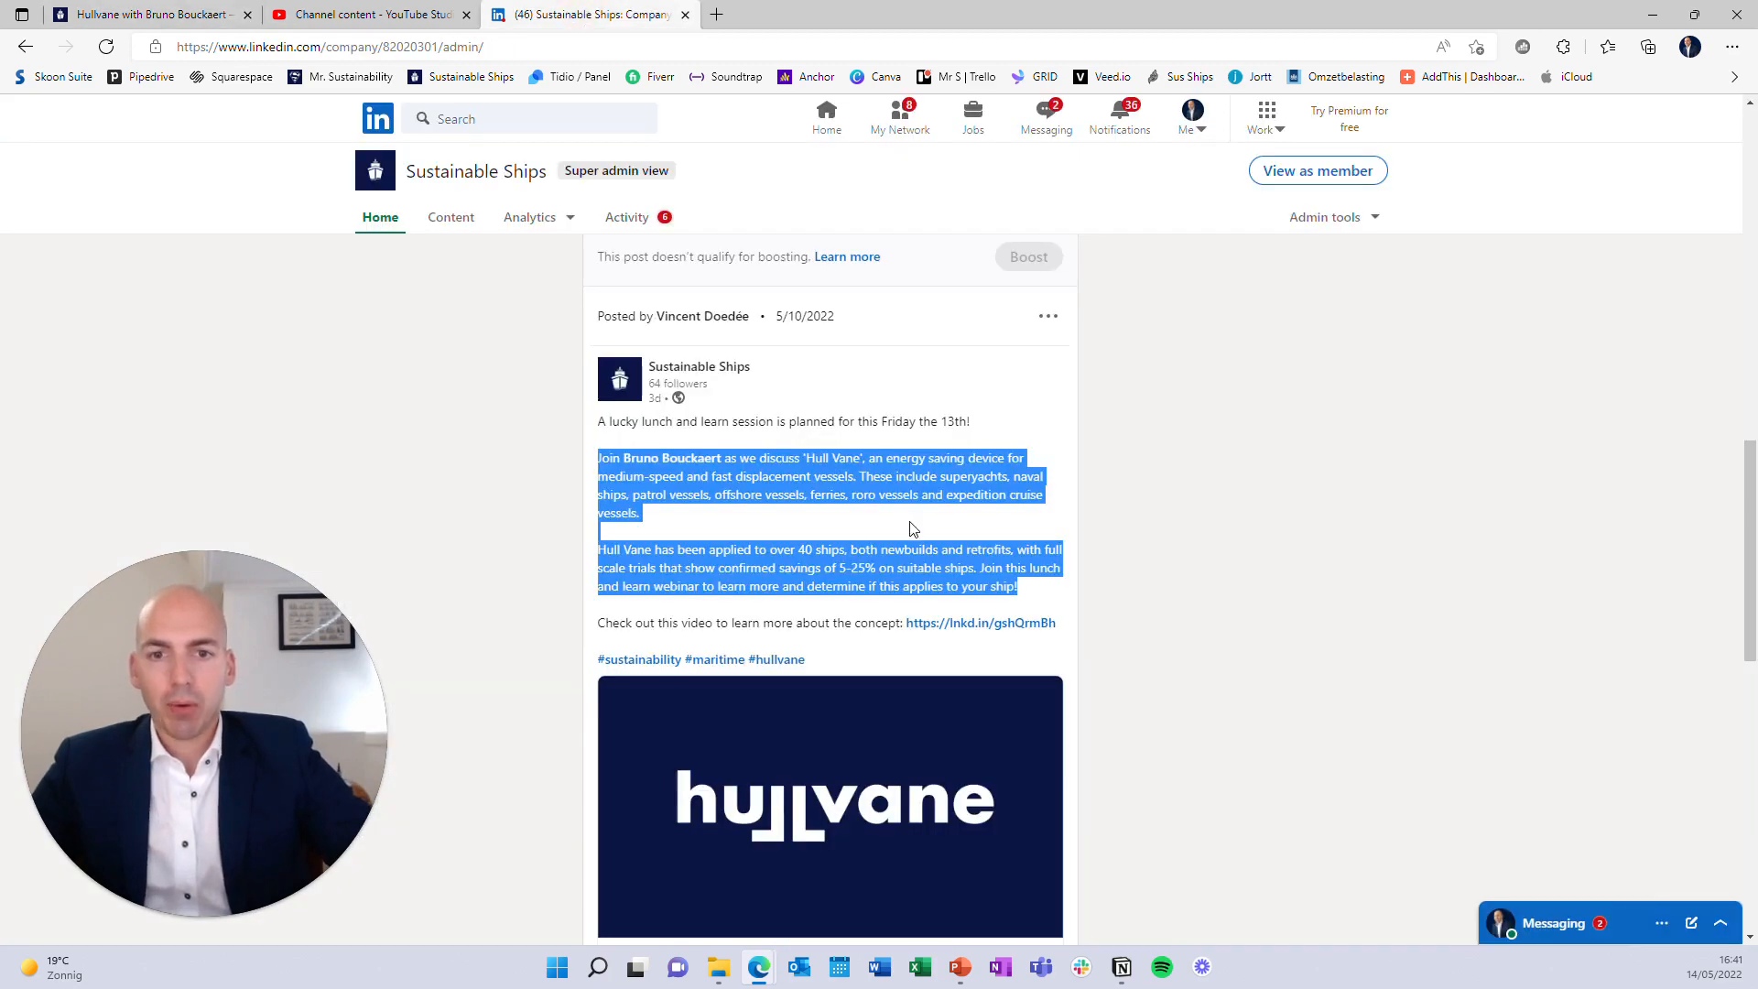
left_click(151, 15)
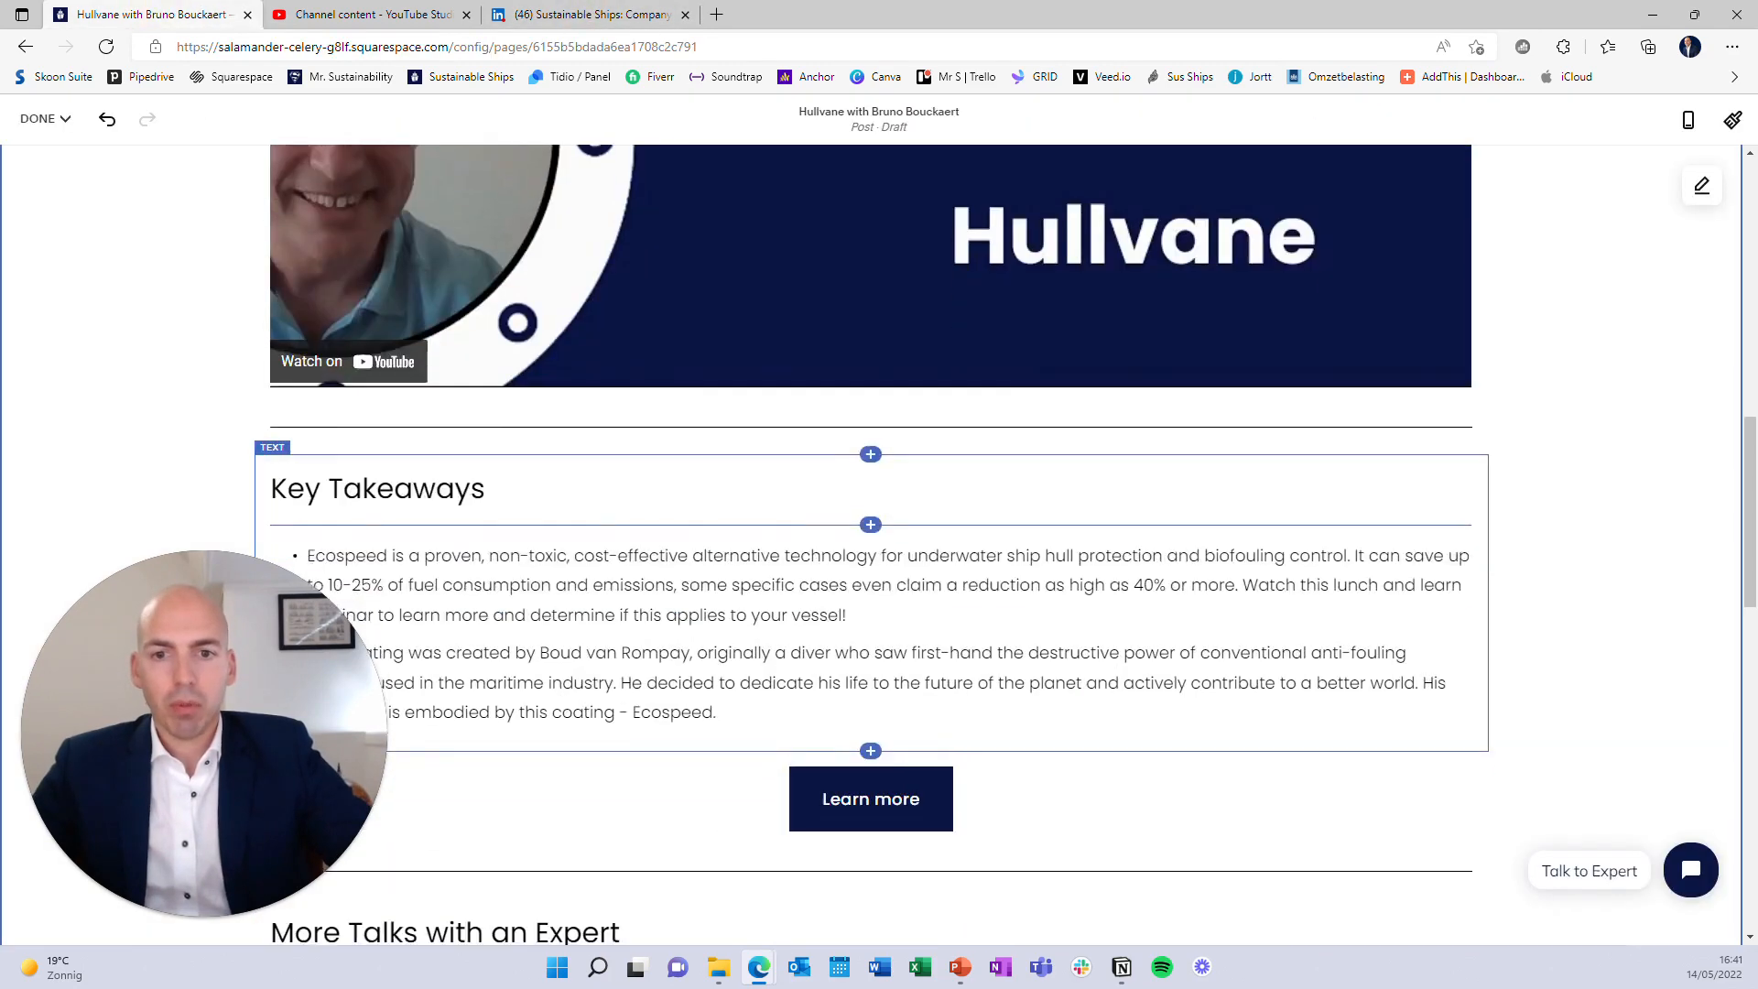
left_click_drag(722, 594, 281, 448)
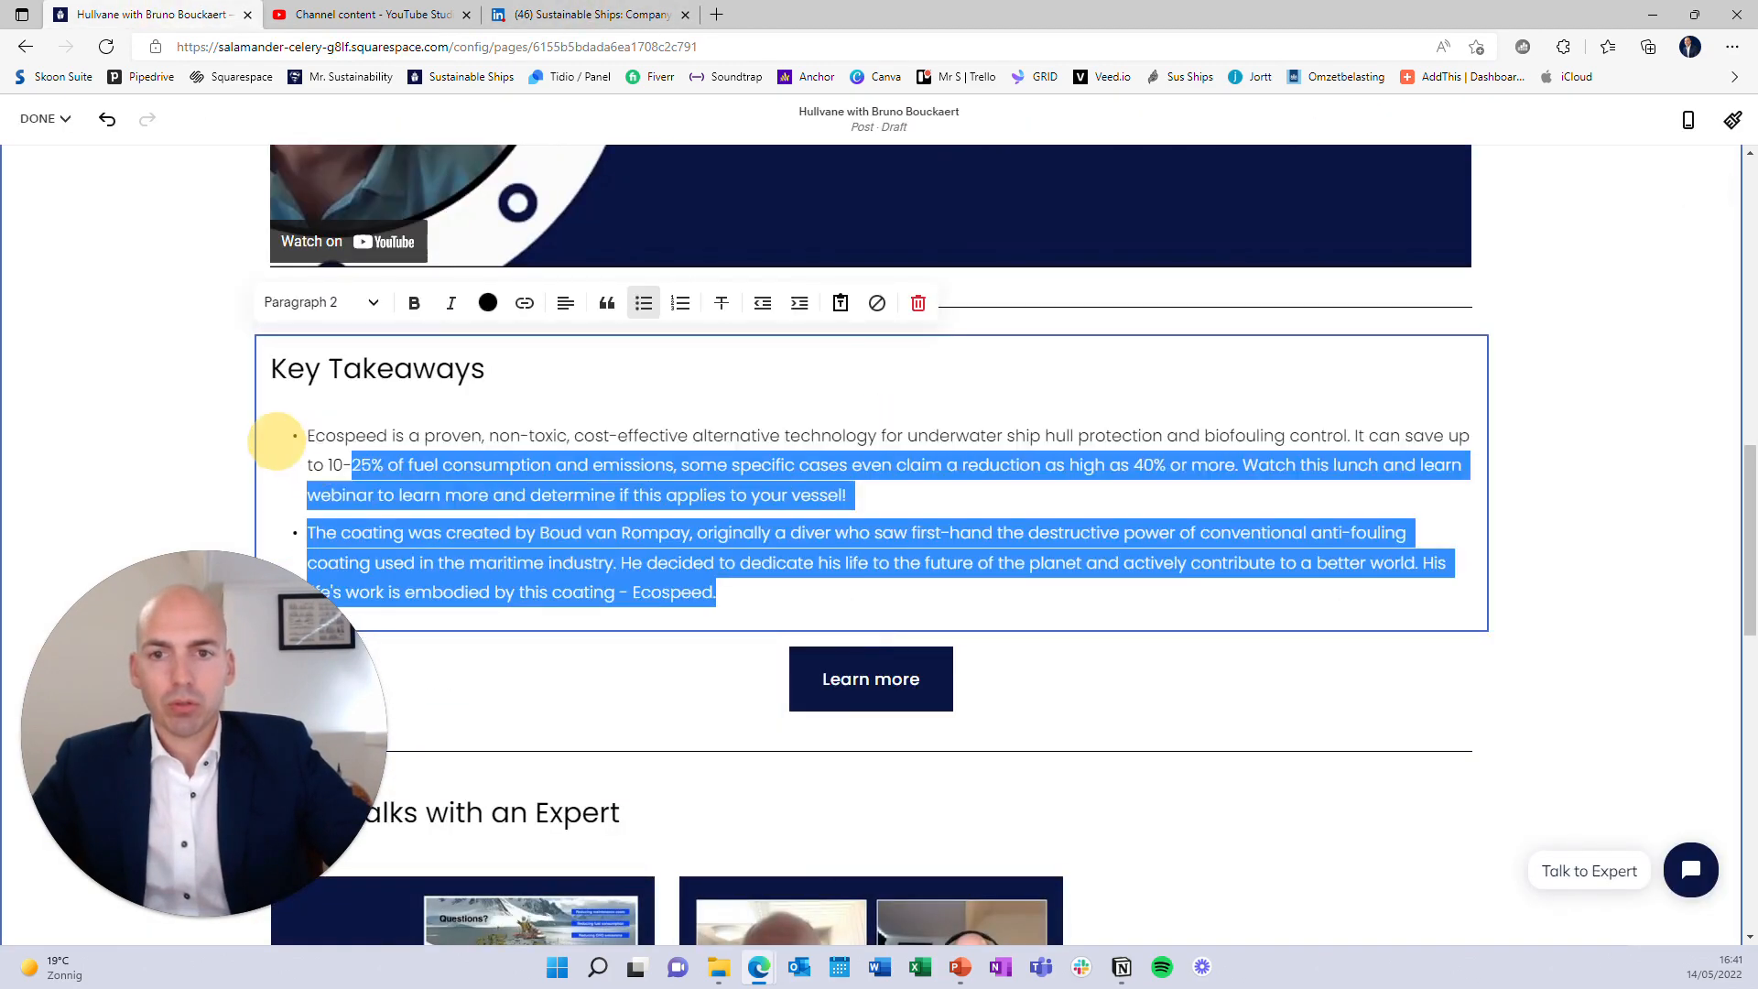
key("ctrl+v")
key("ctrl+z")
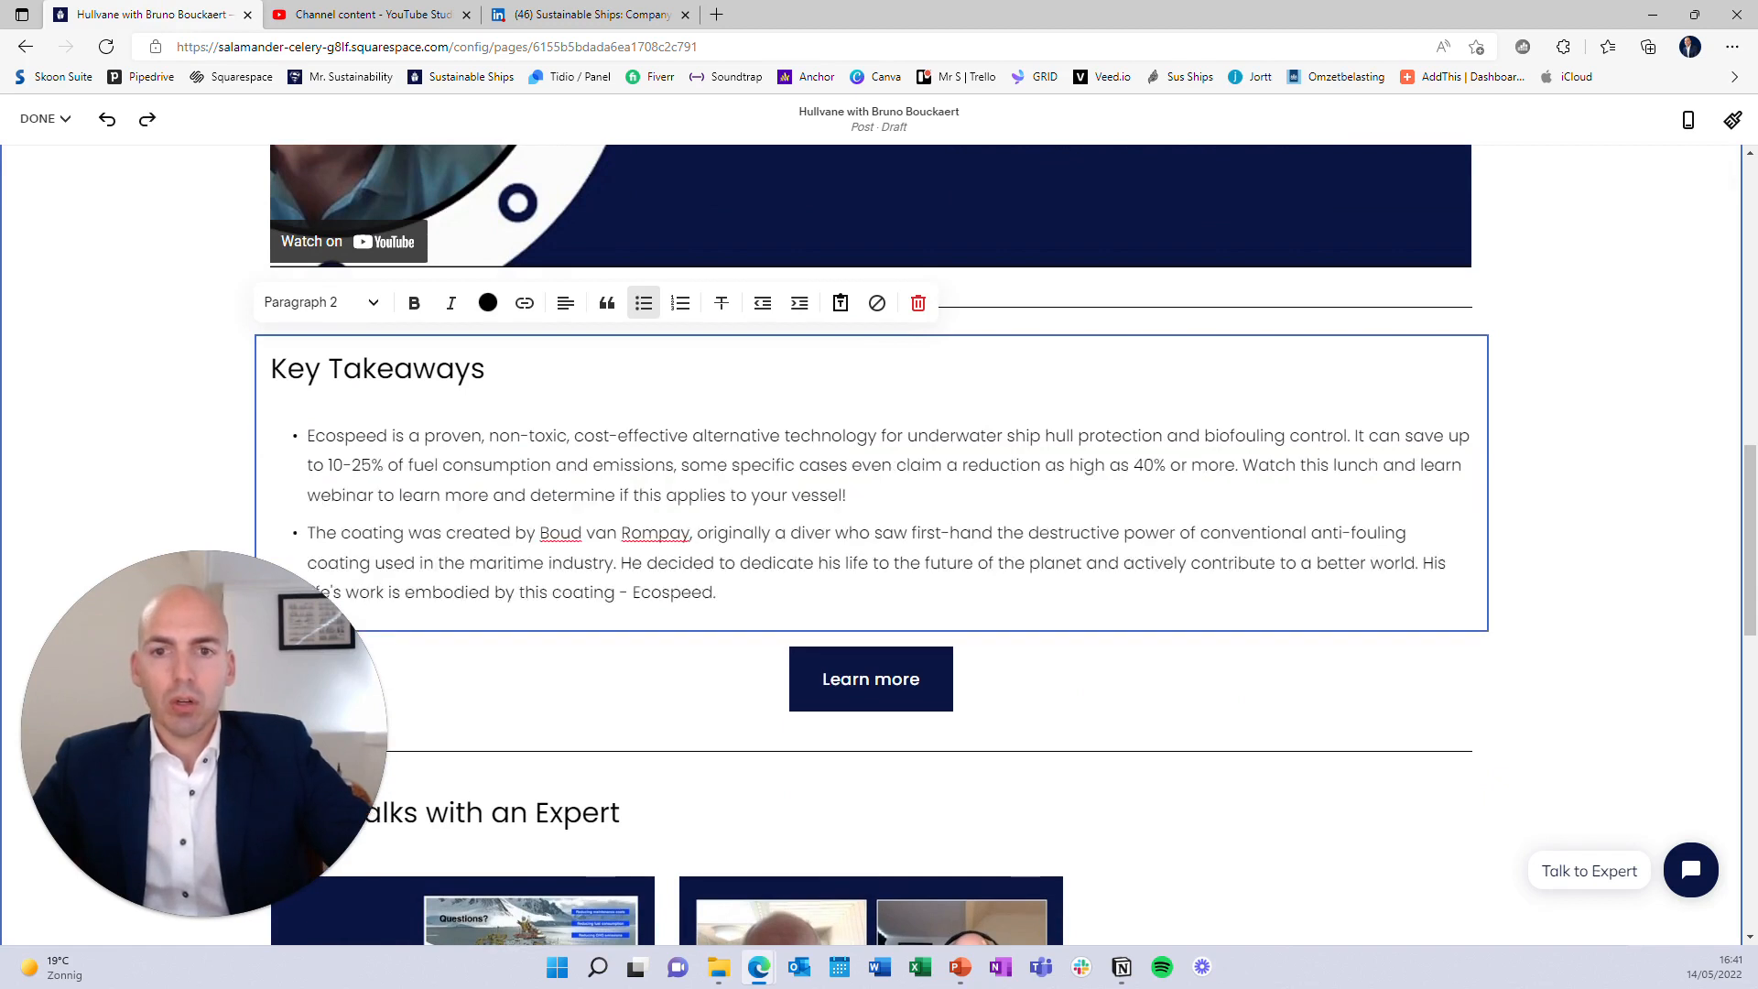
left_click_drag(716, 593, 283, 421)
key("ctrl+v")
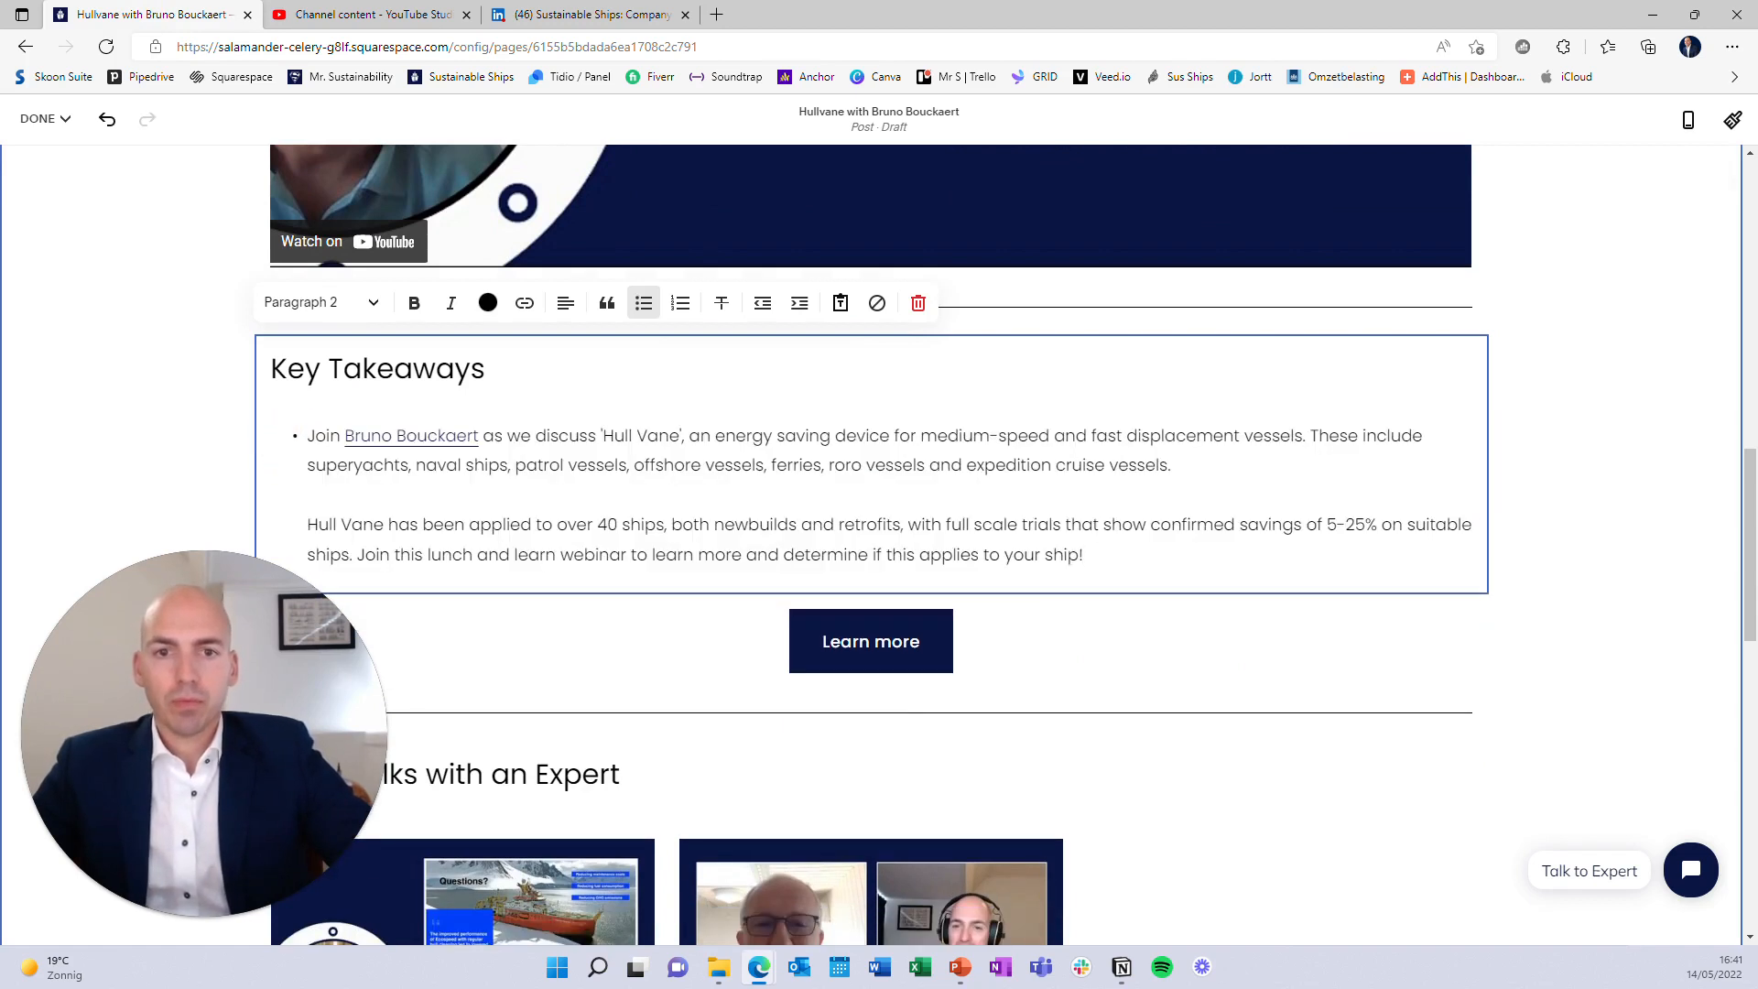
left_click(1195, 467)
key("Delete")
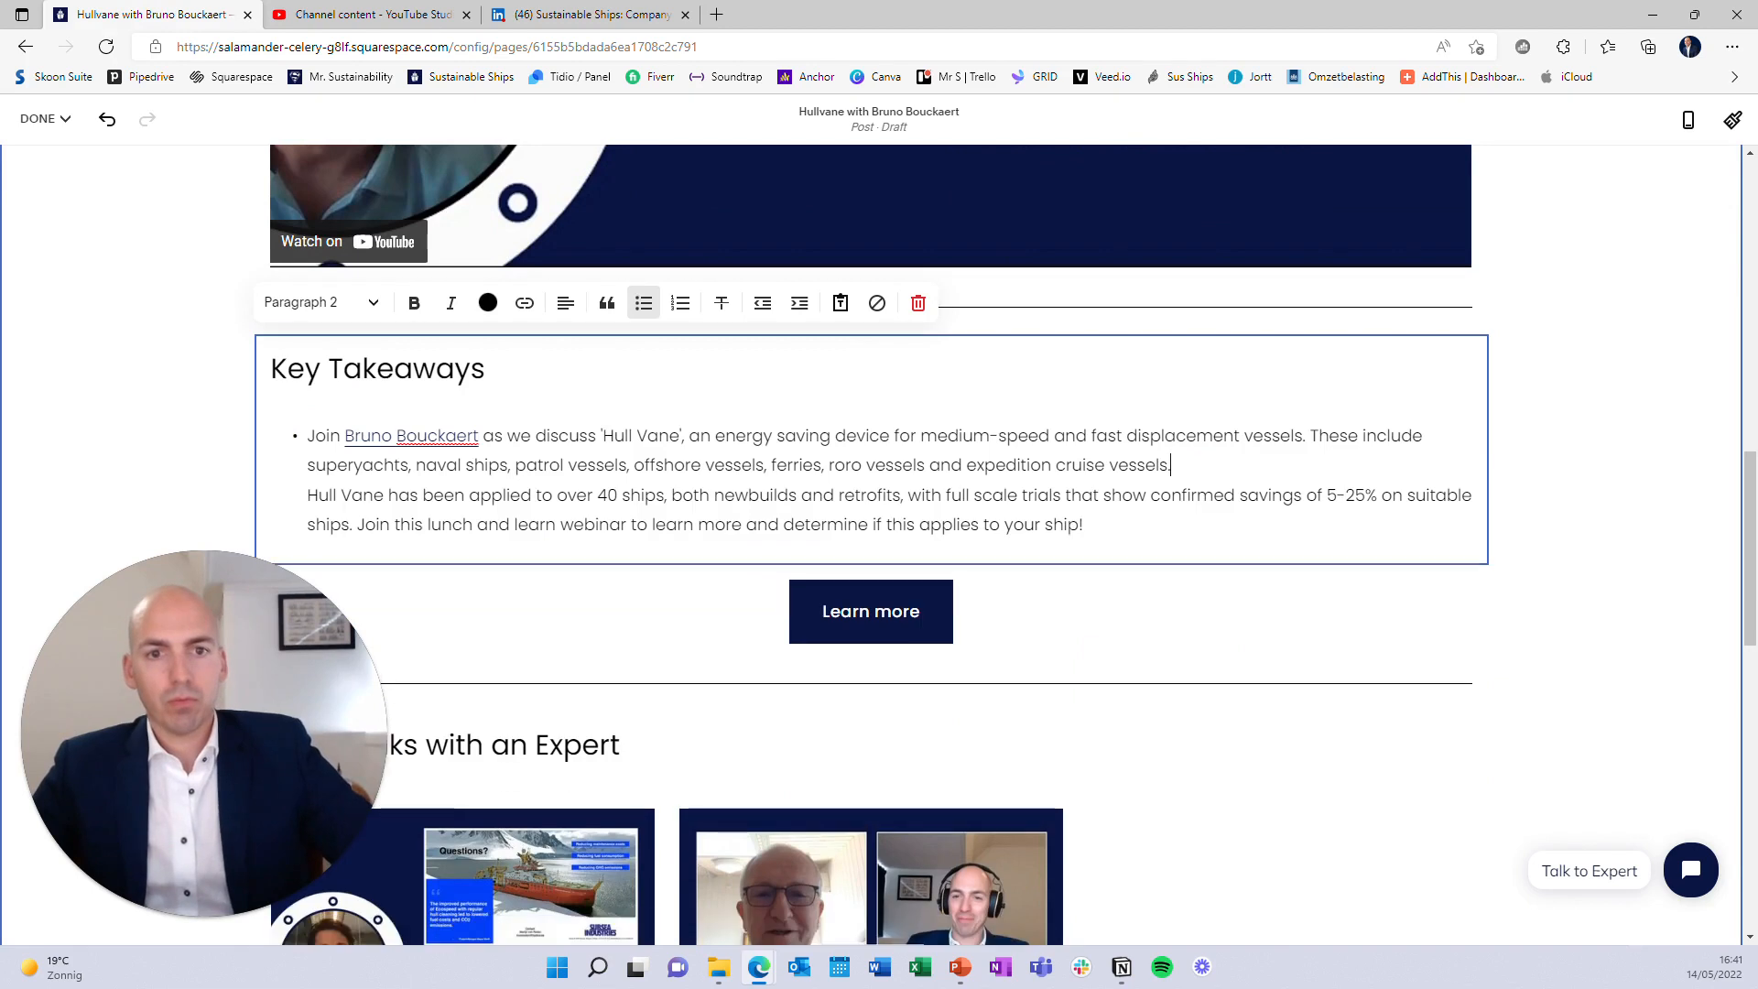
key("Delete")
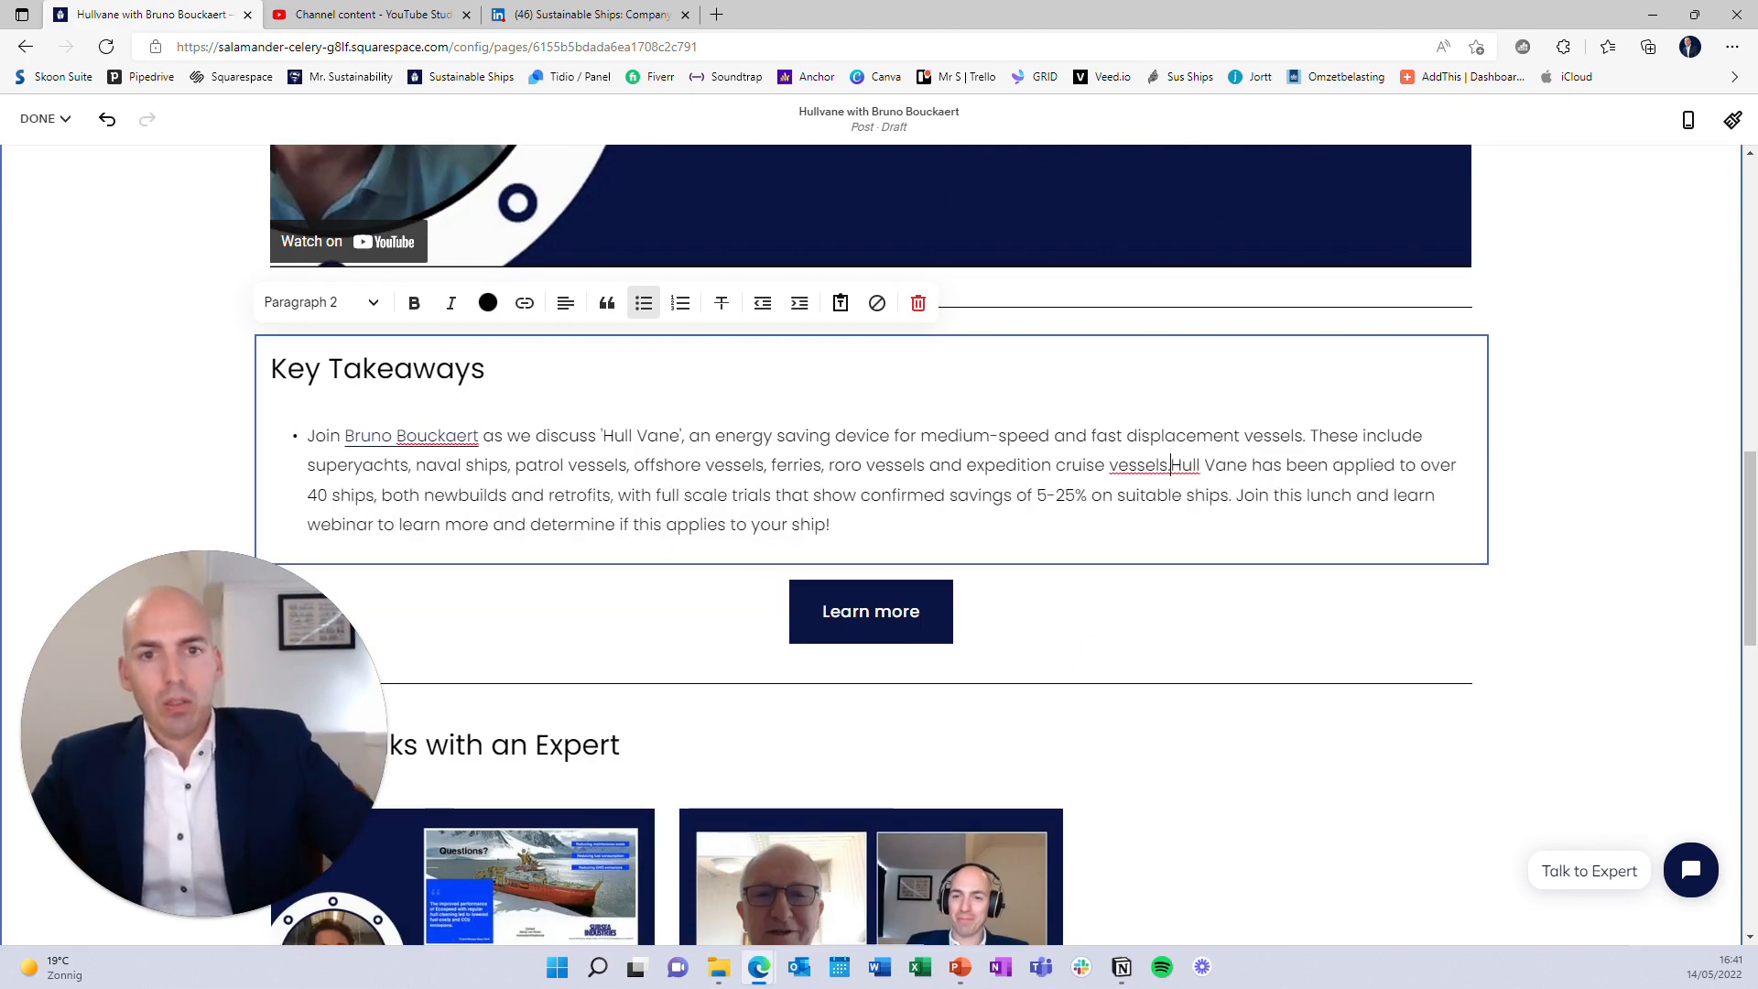
key("Return")
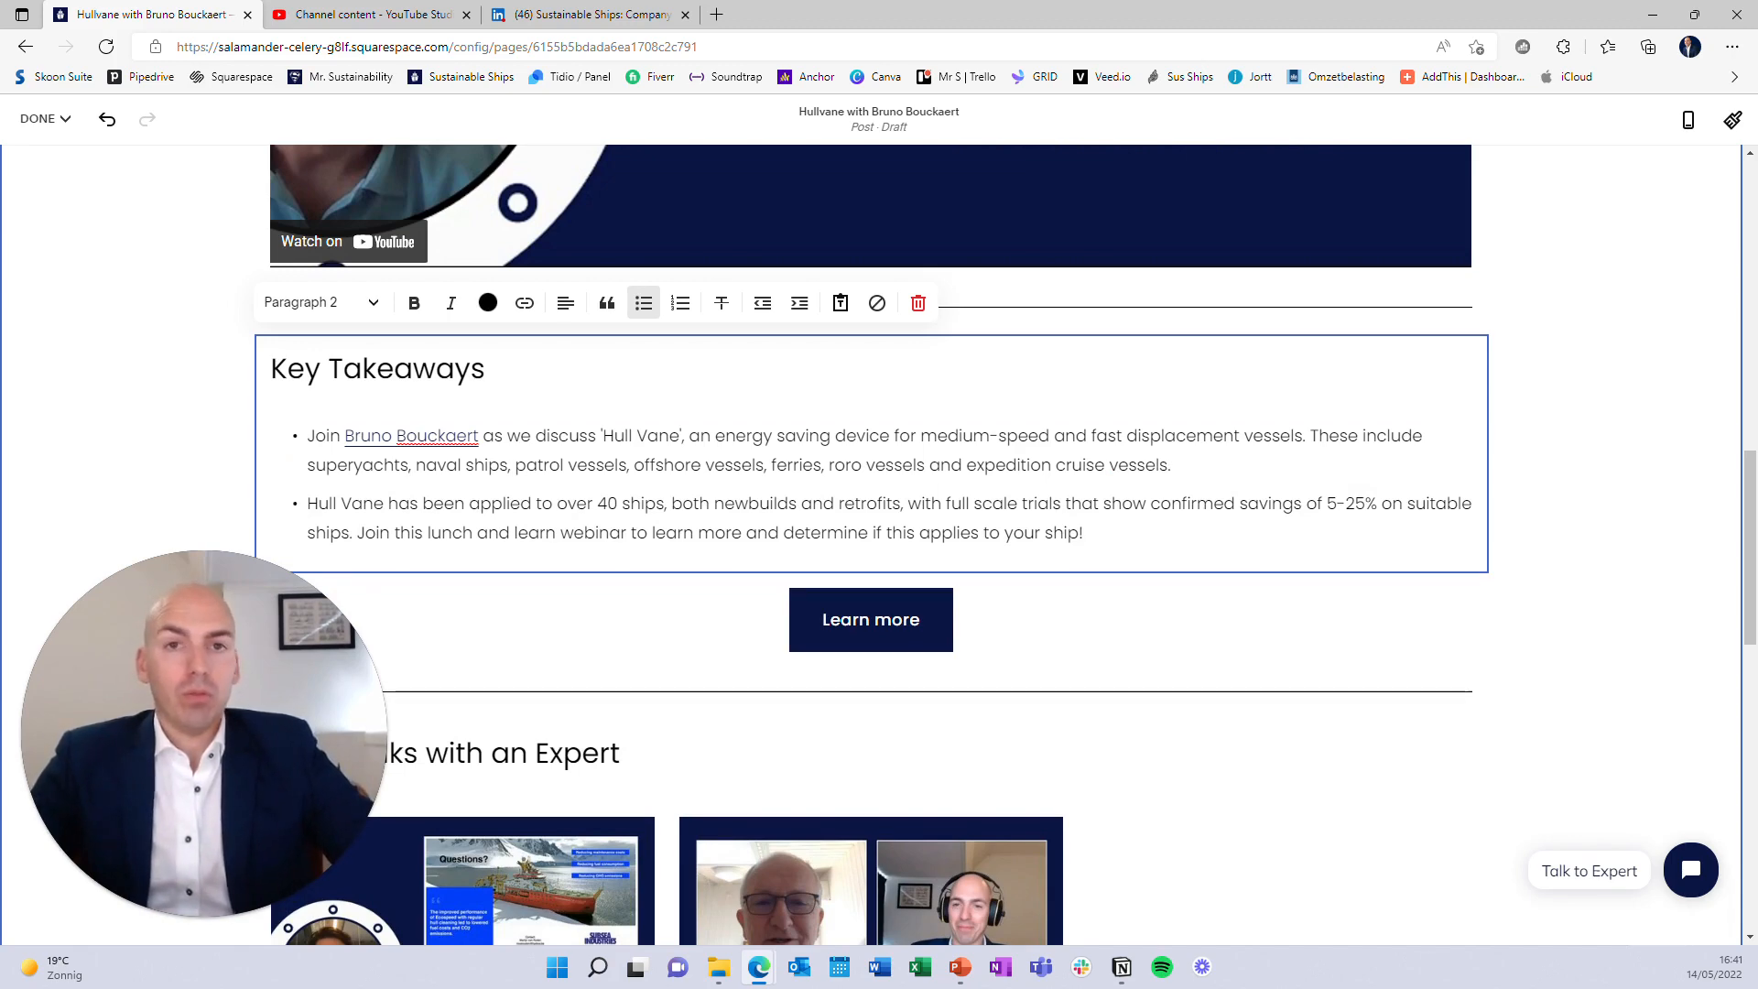
scroll(886, 719, "up", 6)
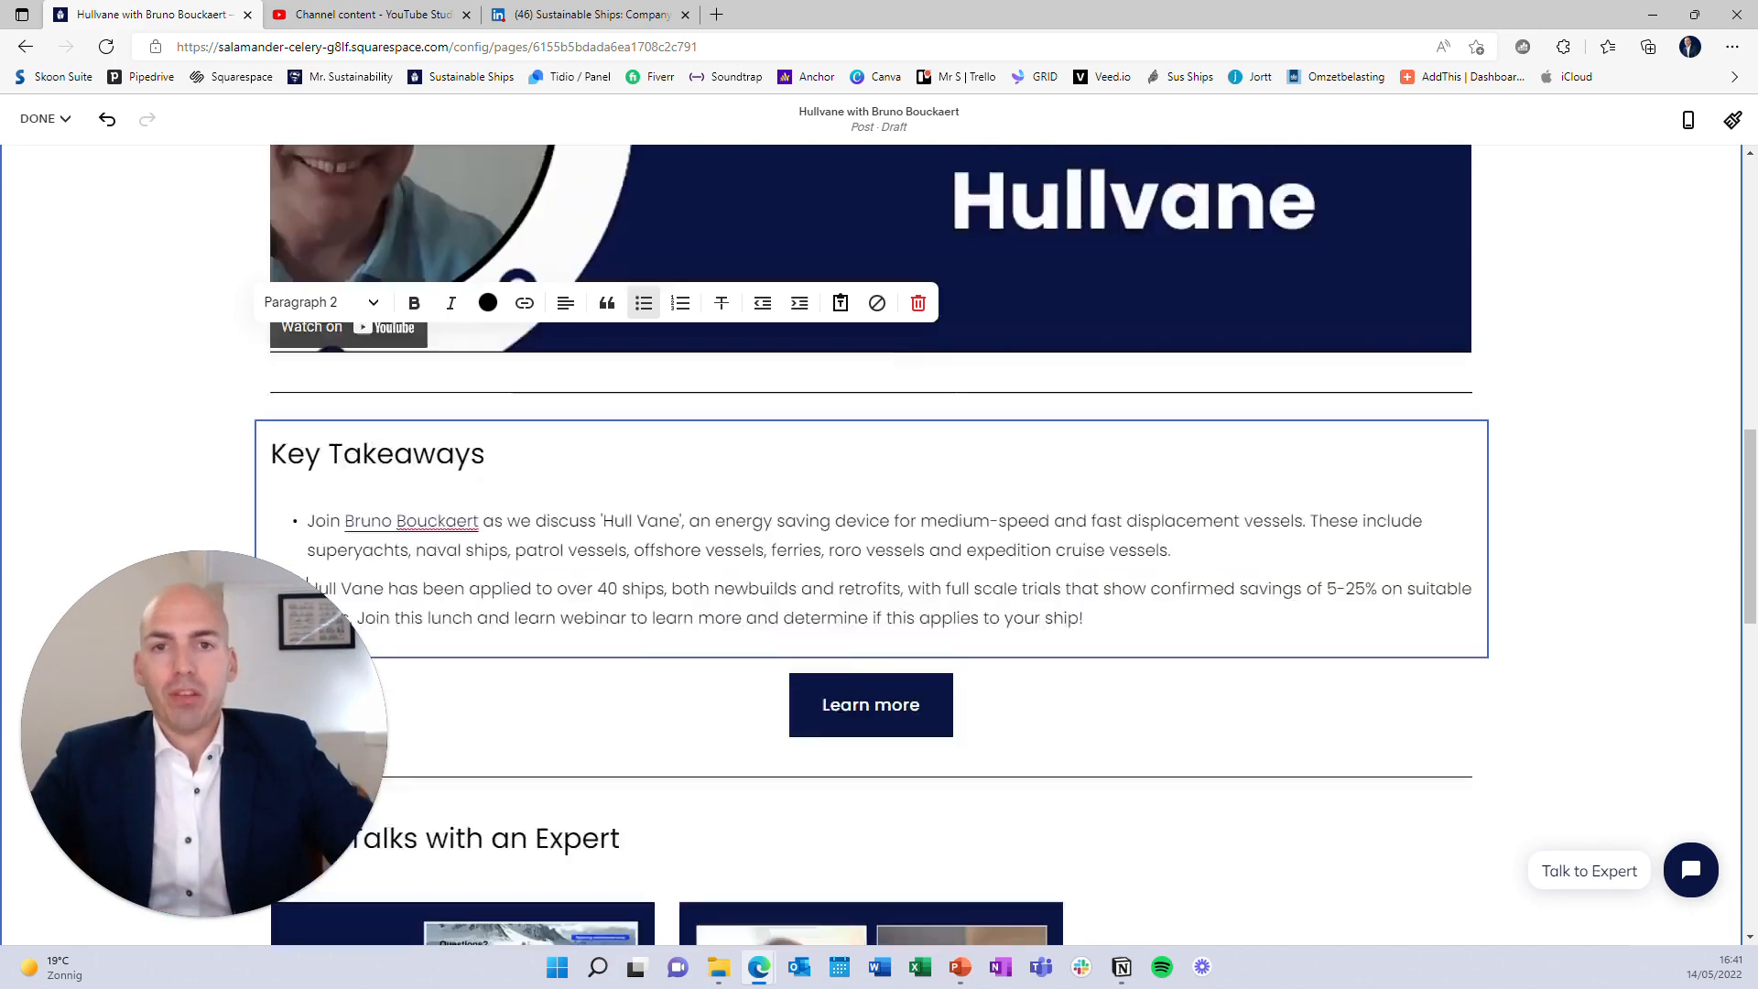
scroll(886, 718, "down", 3)
scroll(886, 718, "up", 5)
scroll(886, 719, "up", 2)
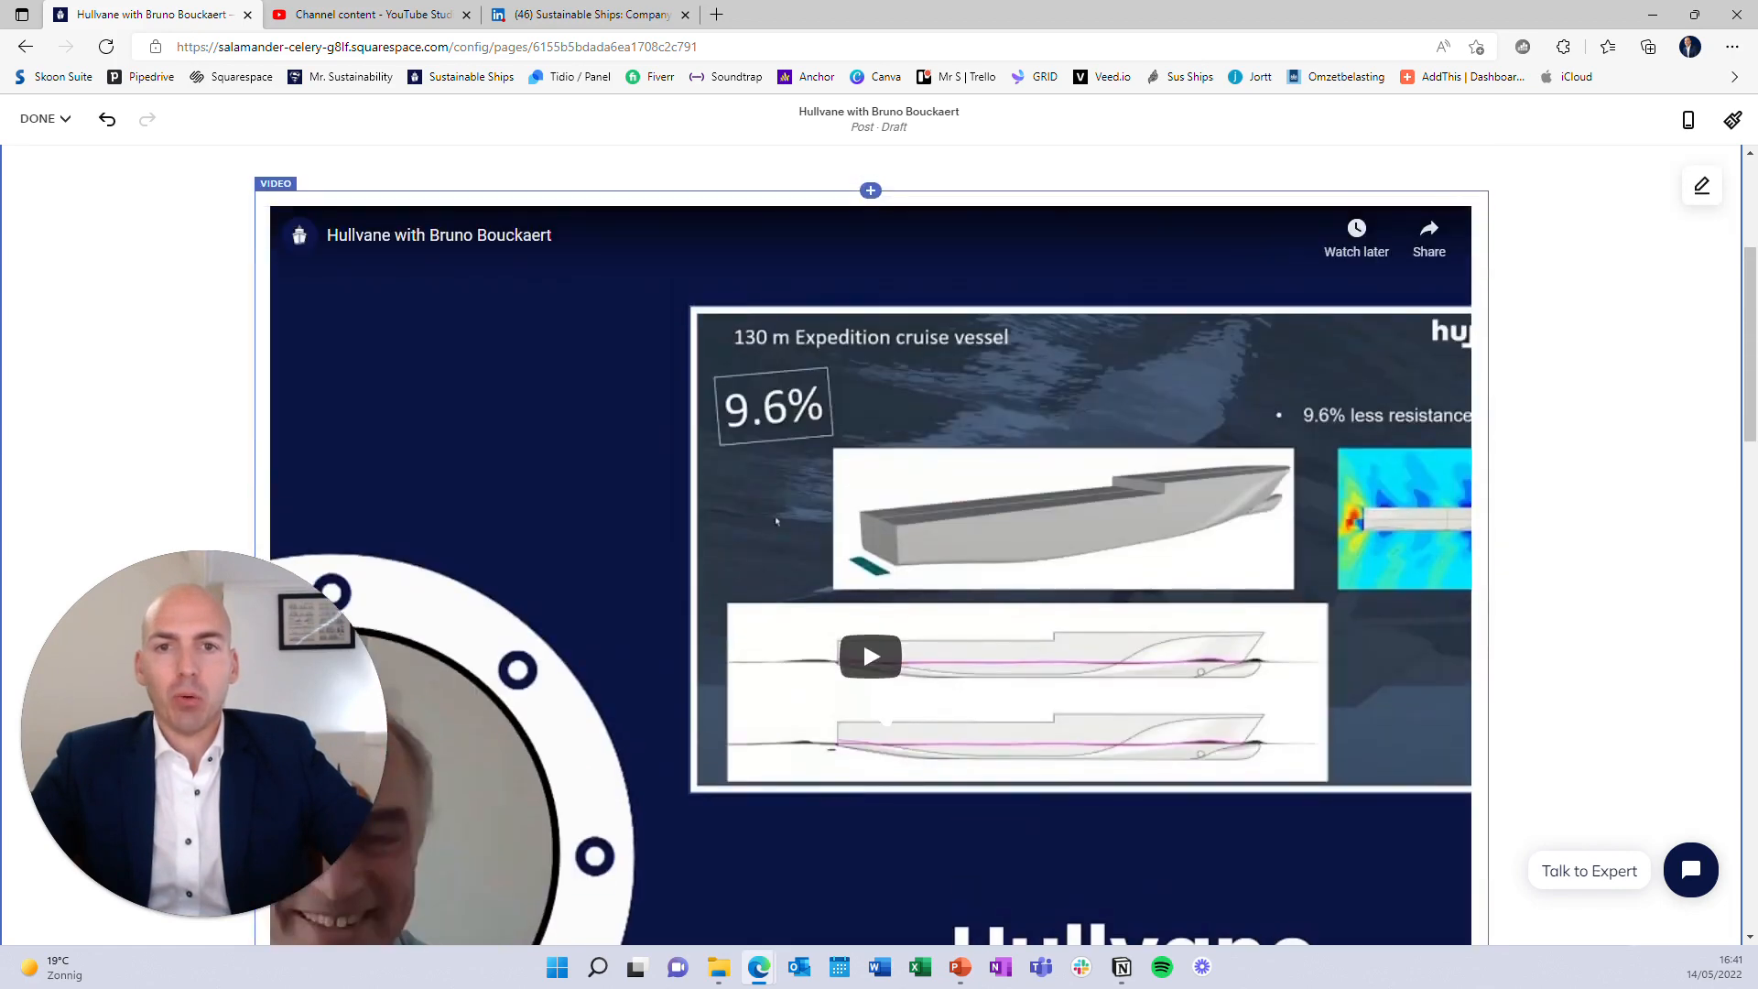
scroll(887, 718, "down", 6)
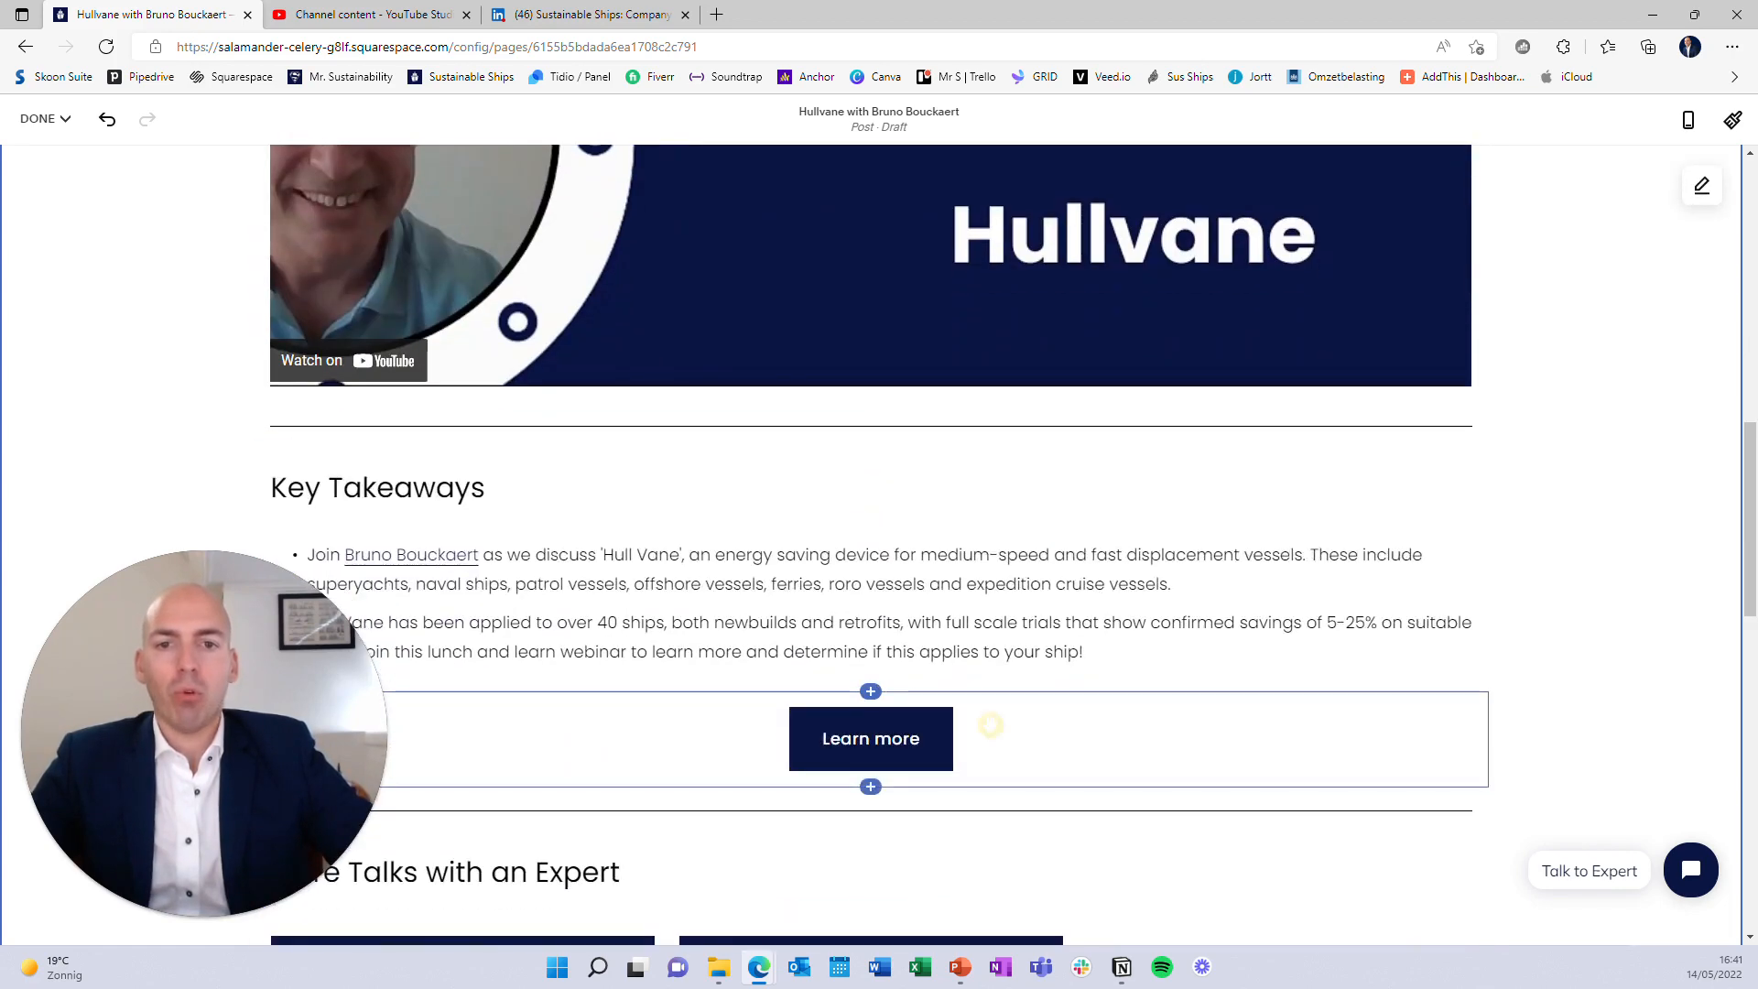
left_click(990, 725)
Search for 'hullvane' in a new tab to reach the Hull Vane website
left_click(716, 14)
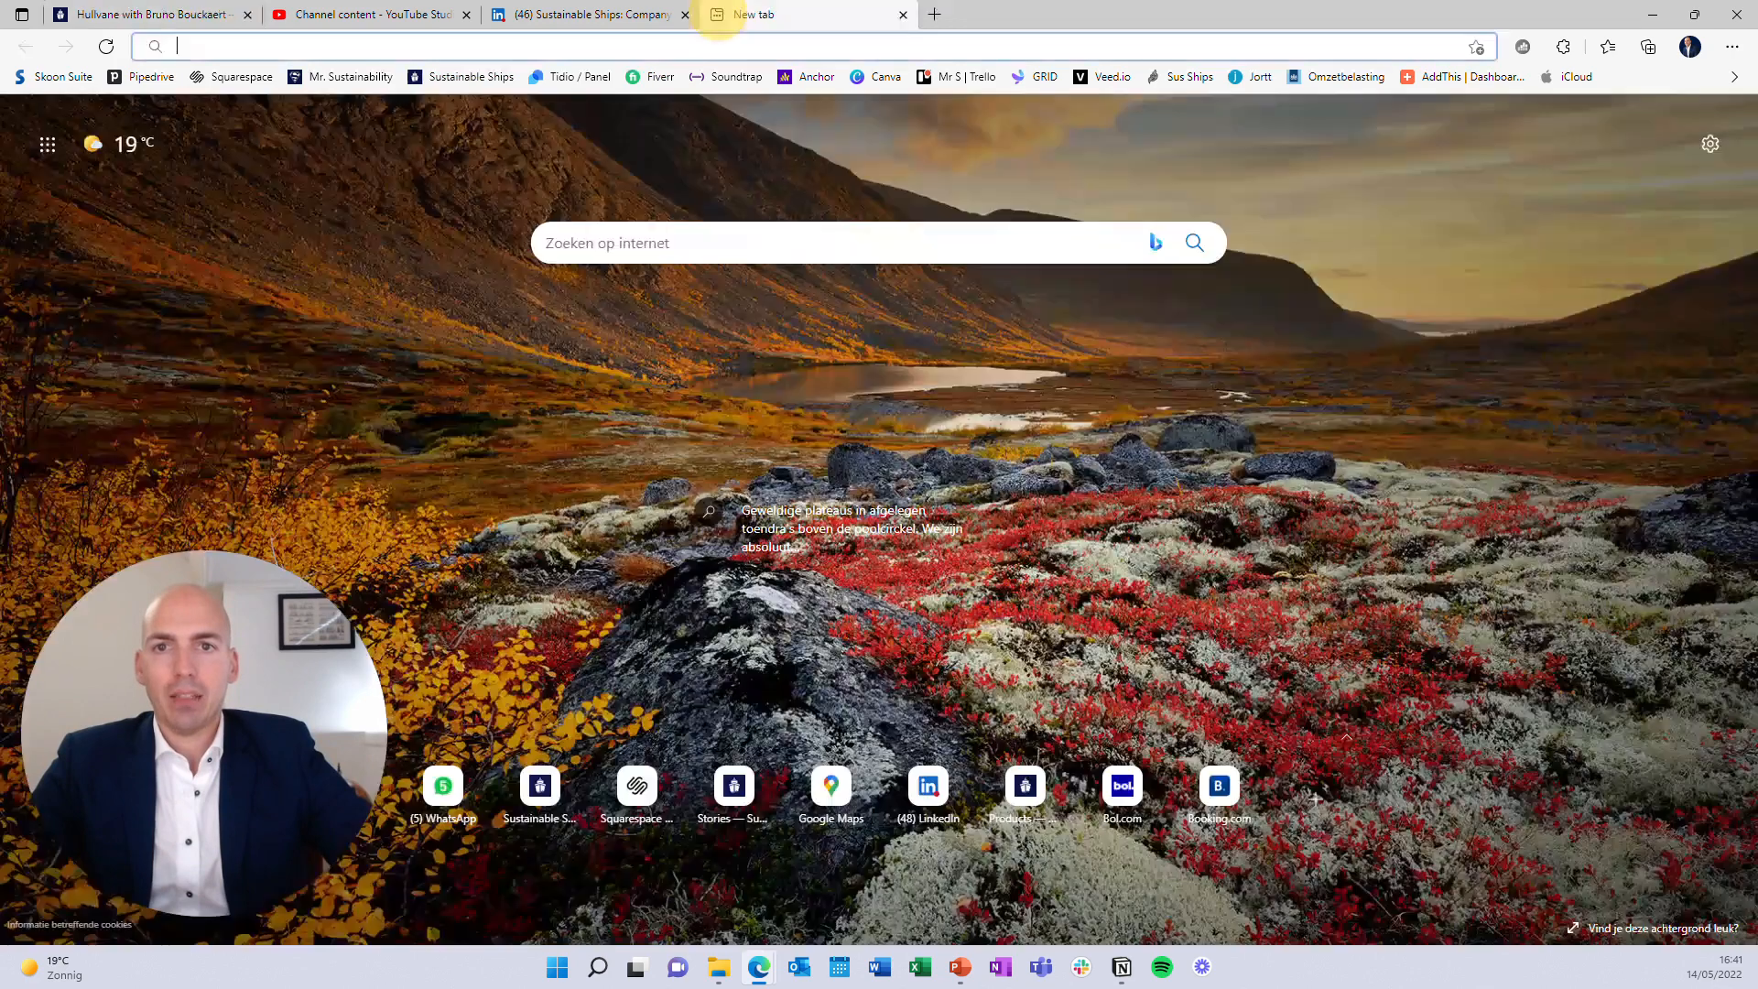
type("hullvAN")
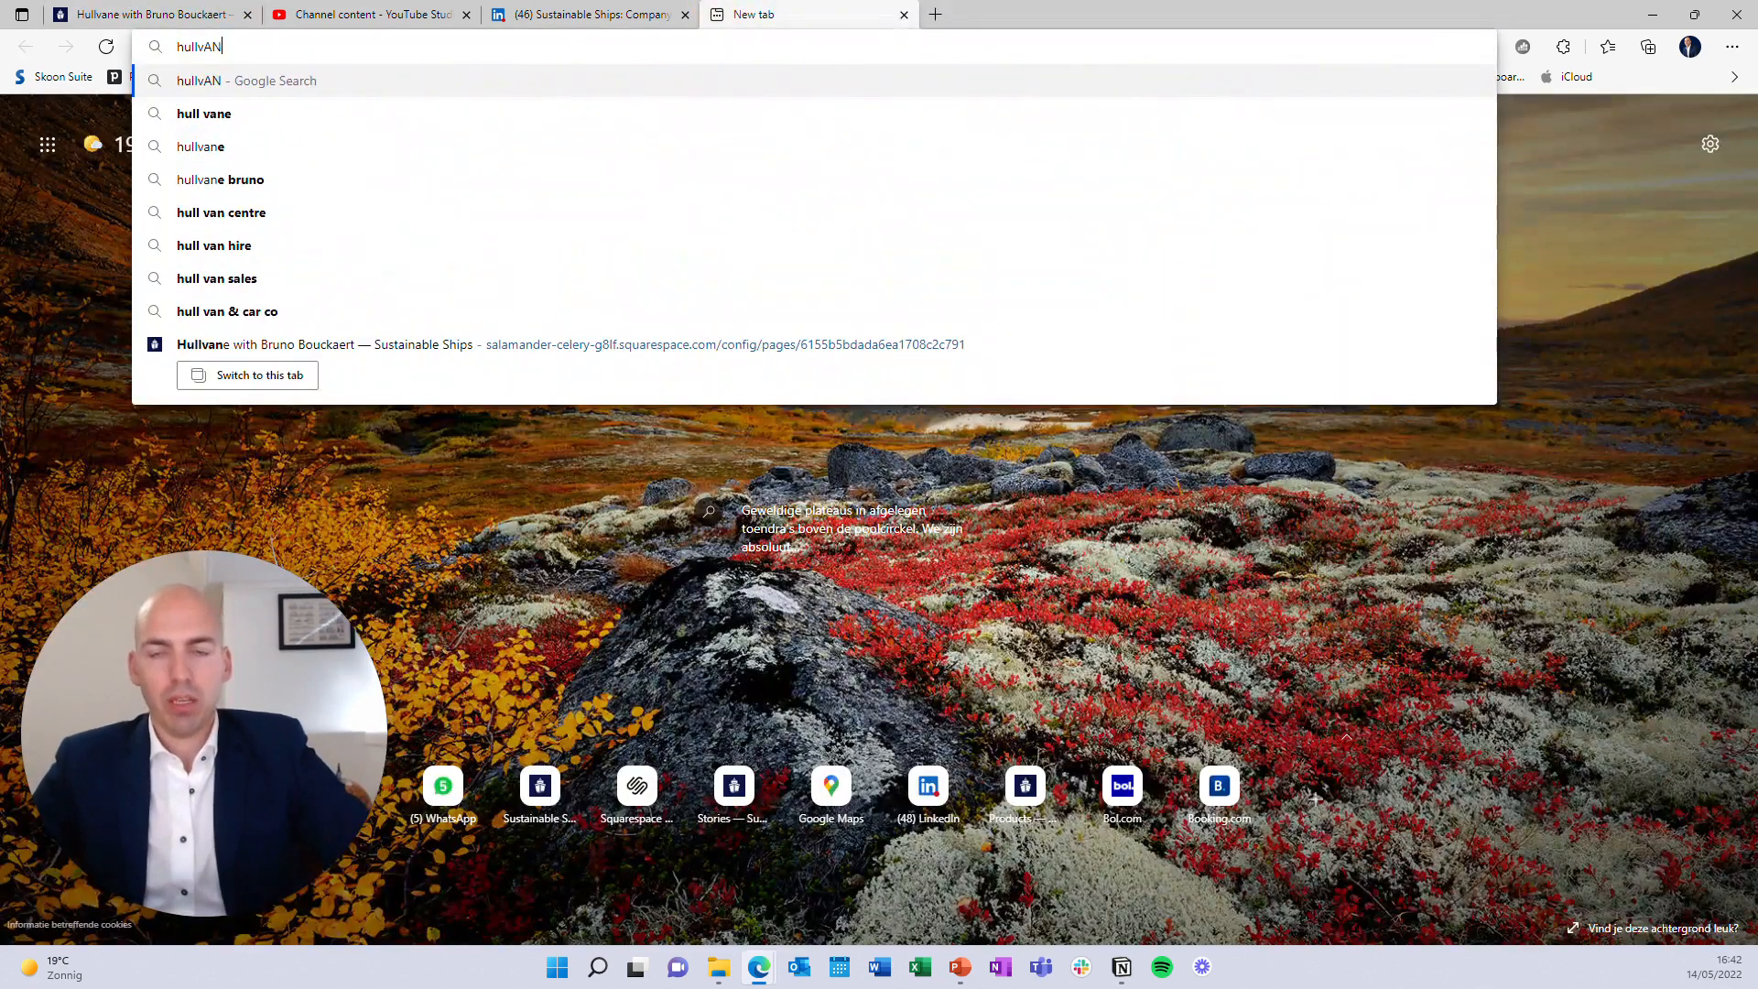
key("BackSpace")
key("BackSpace")
type("ane")
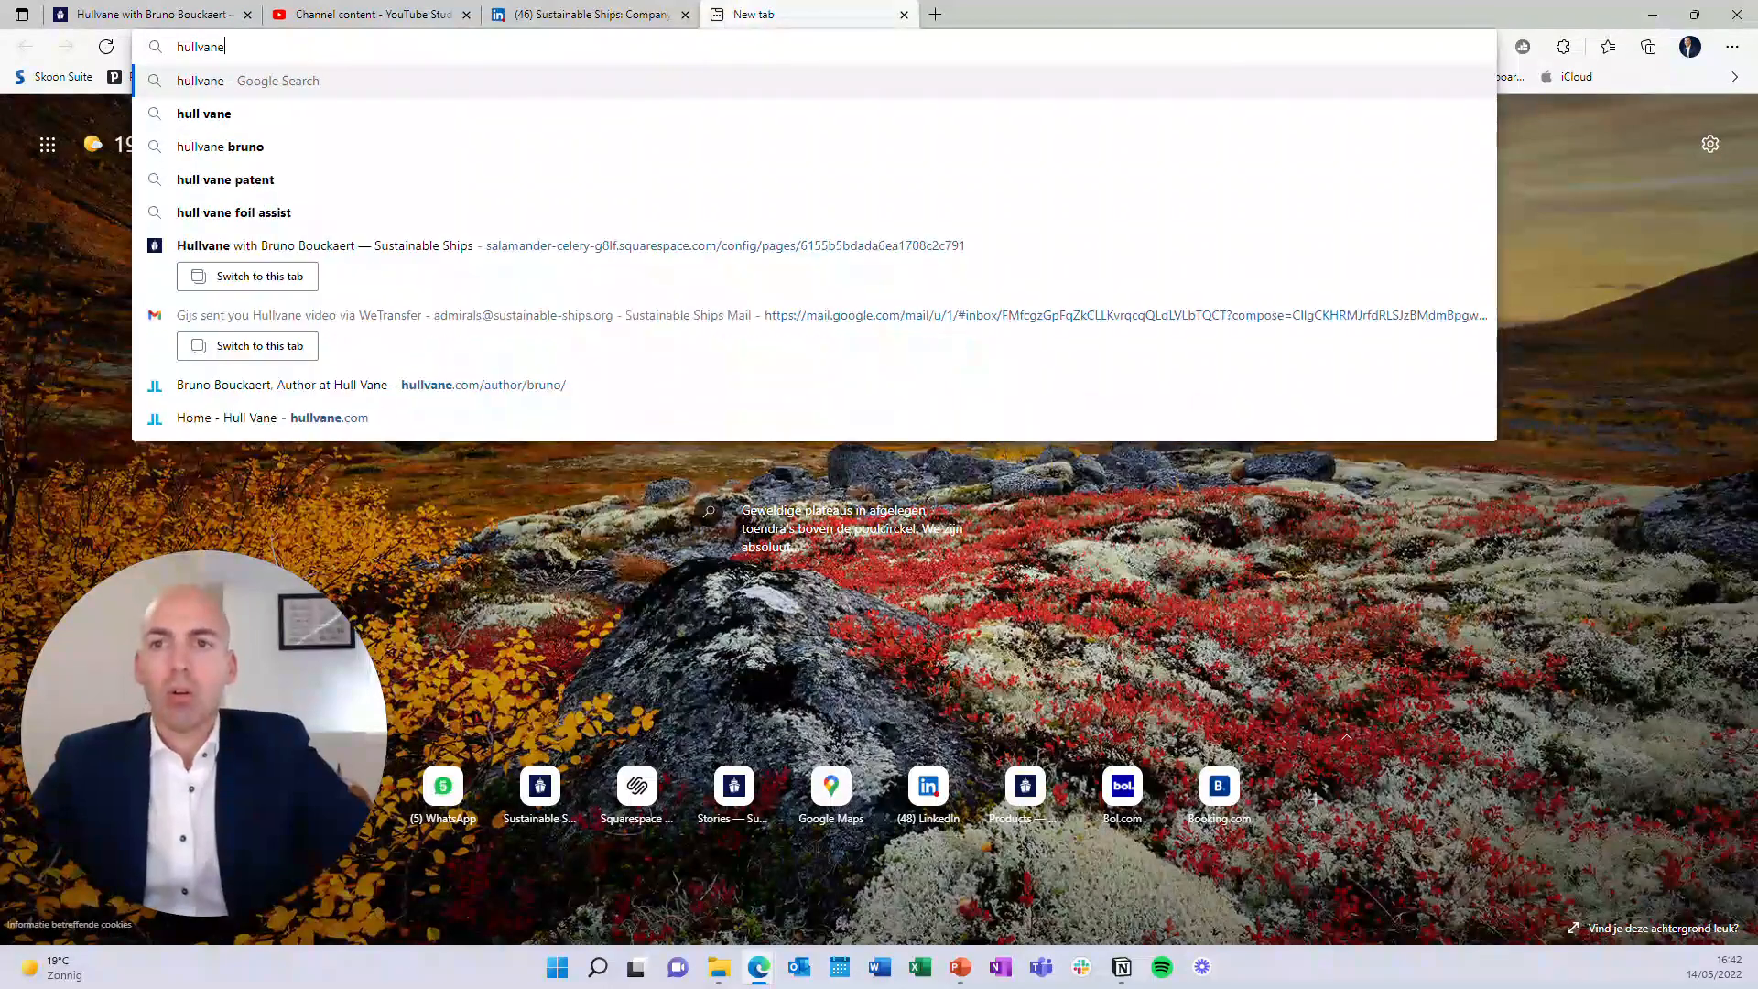
key("Return")
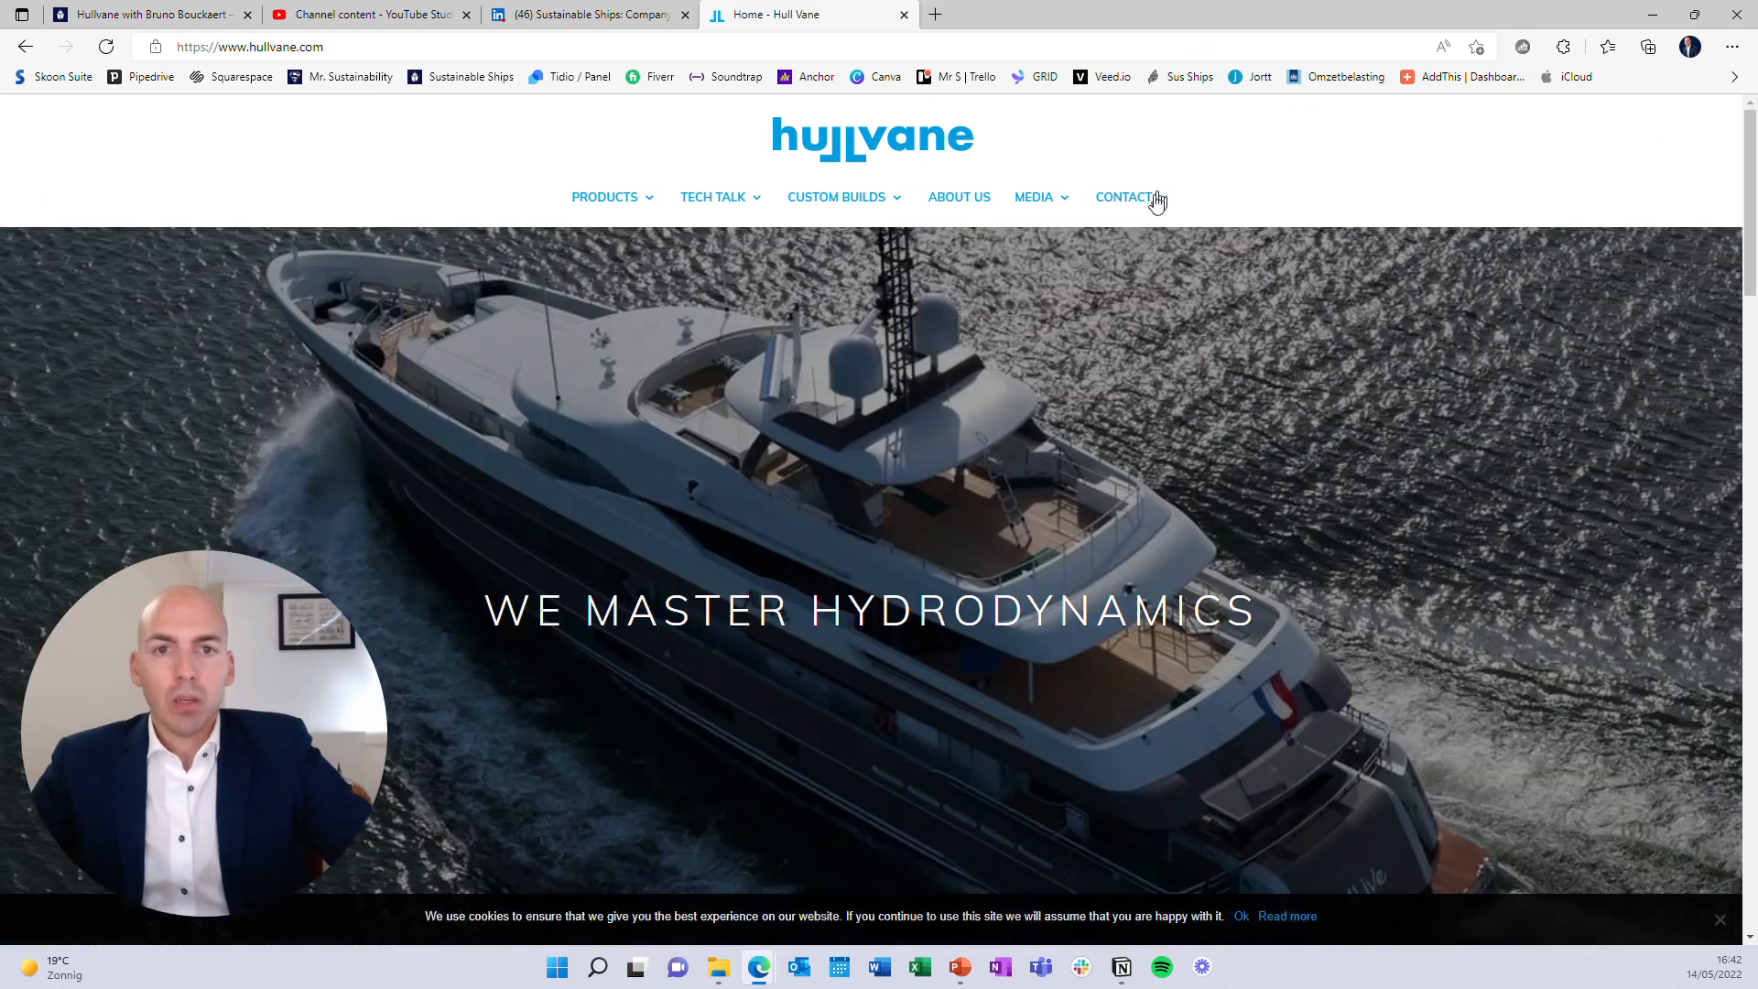
Check the Contact Us page, go back to the hullvane.com home page and select its URL
mouse_move(1096, 227)
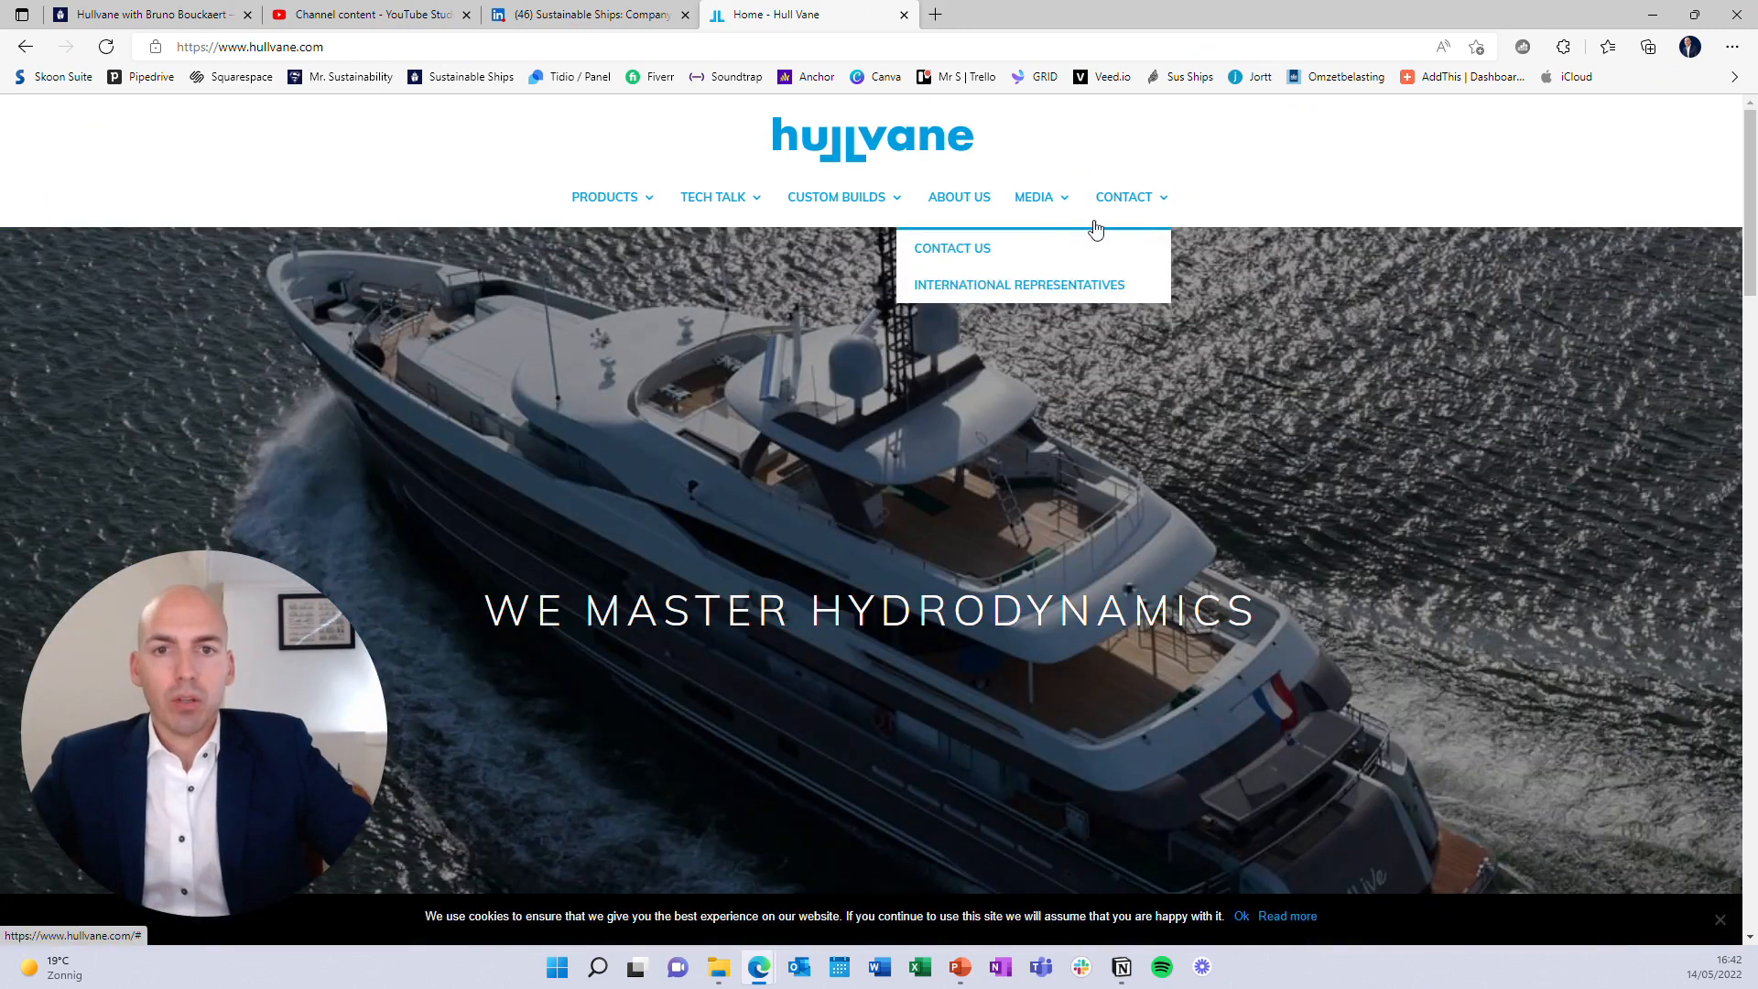
left_click(965, 260)
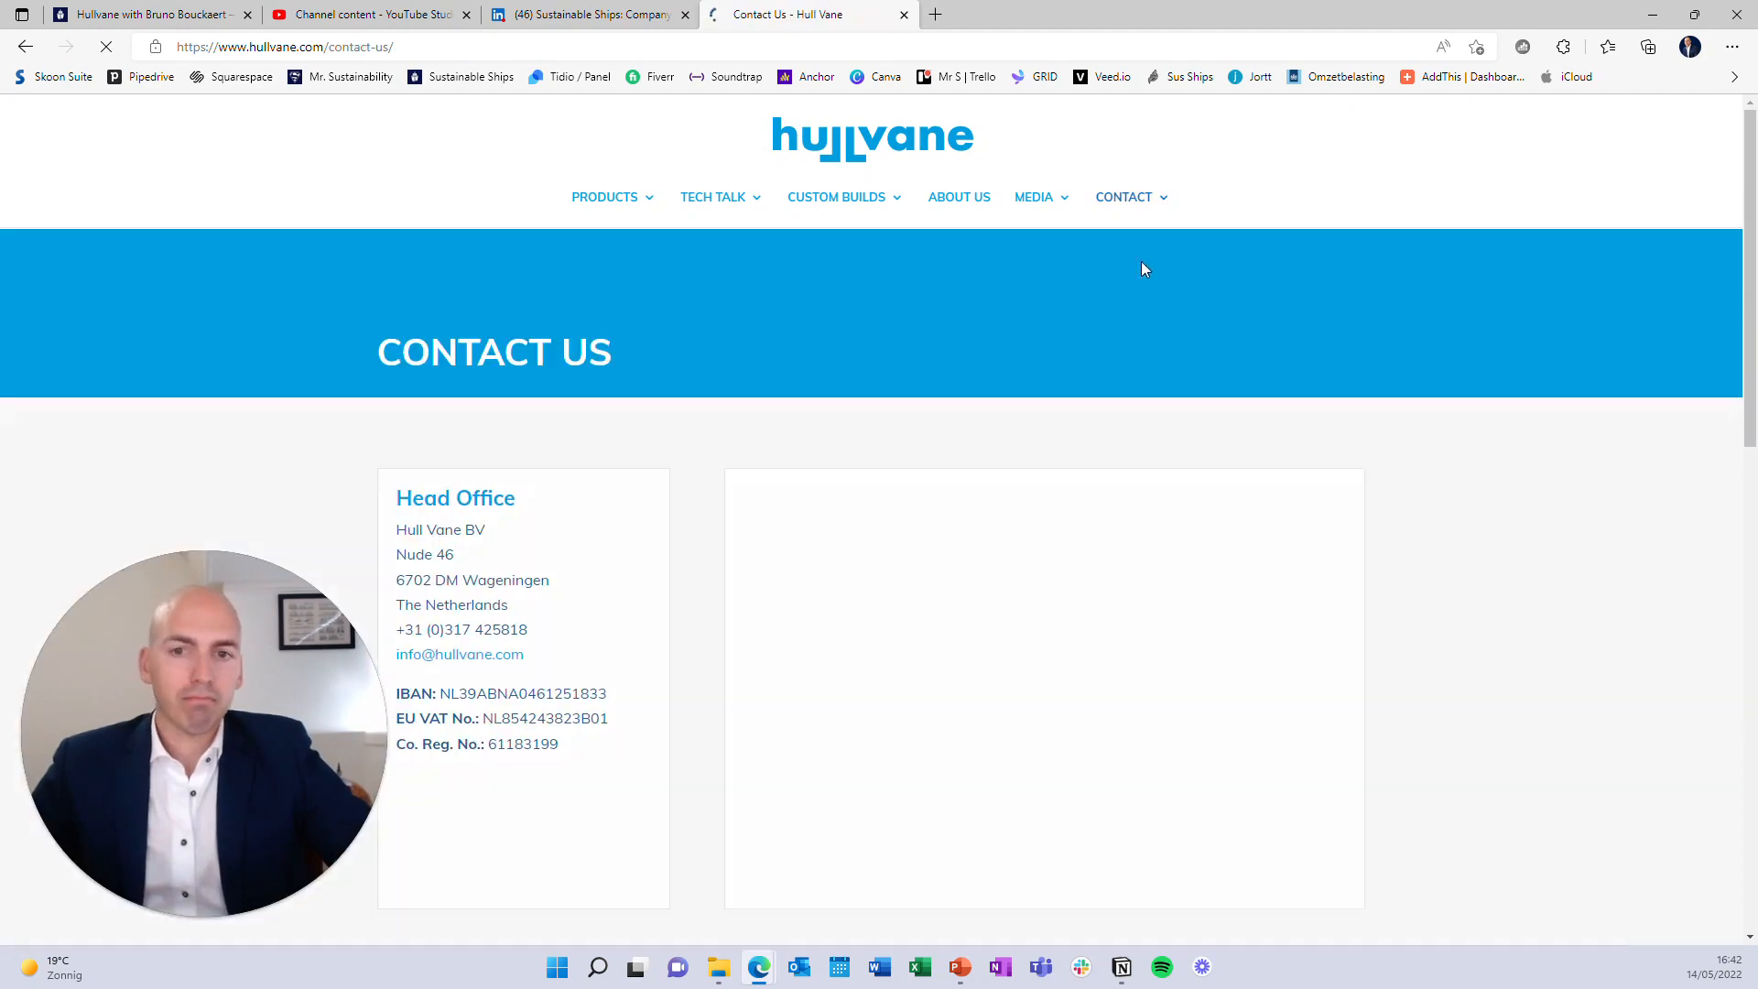
scroll(895, 165, "down", 2)
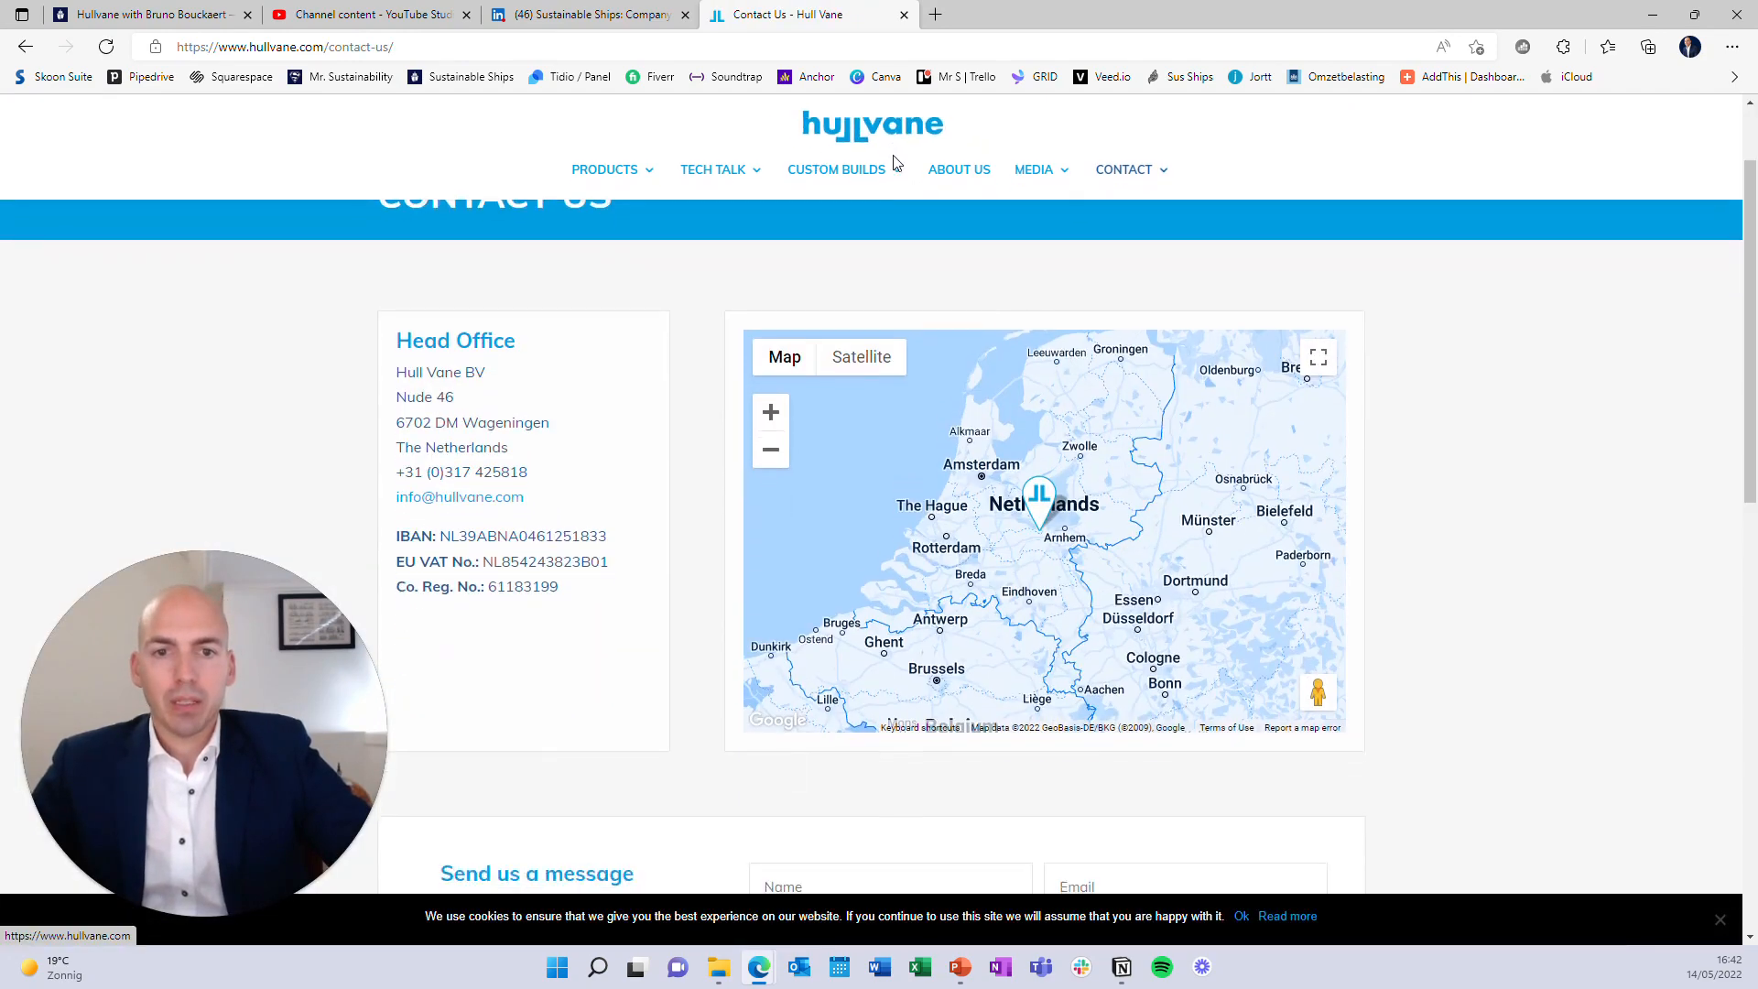
scroll(895, 125, "up", 2)
left_click(888, 132)
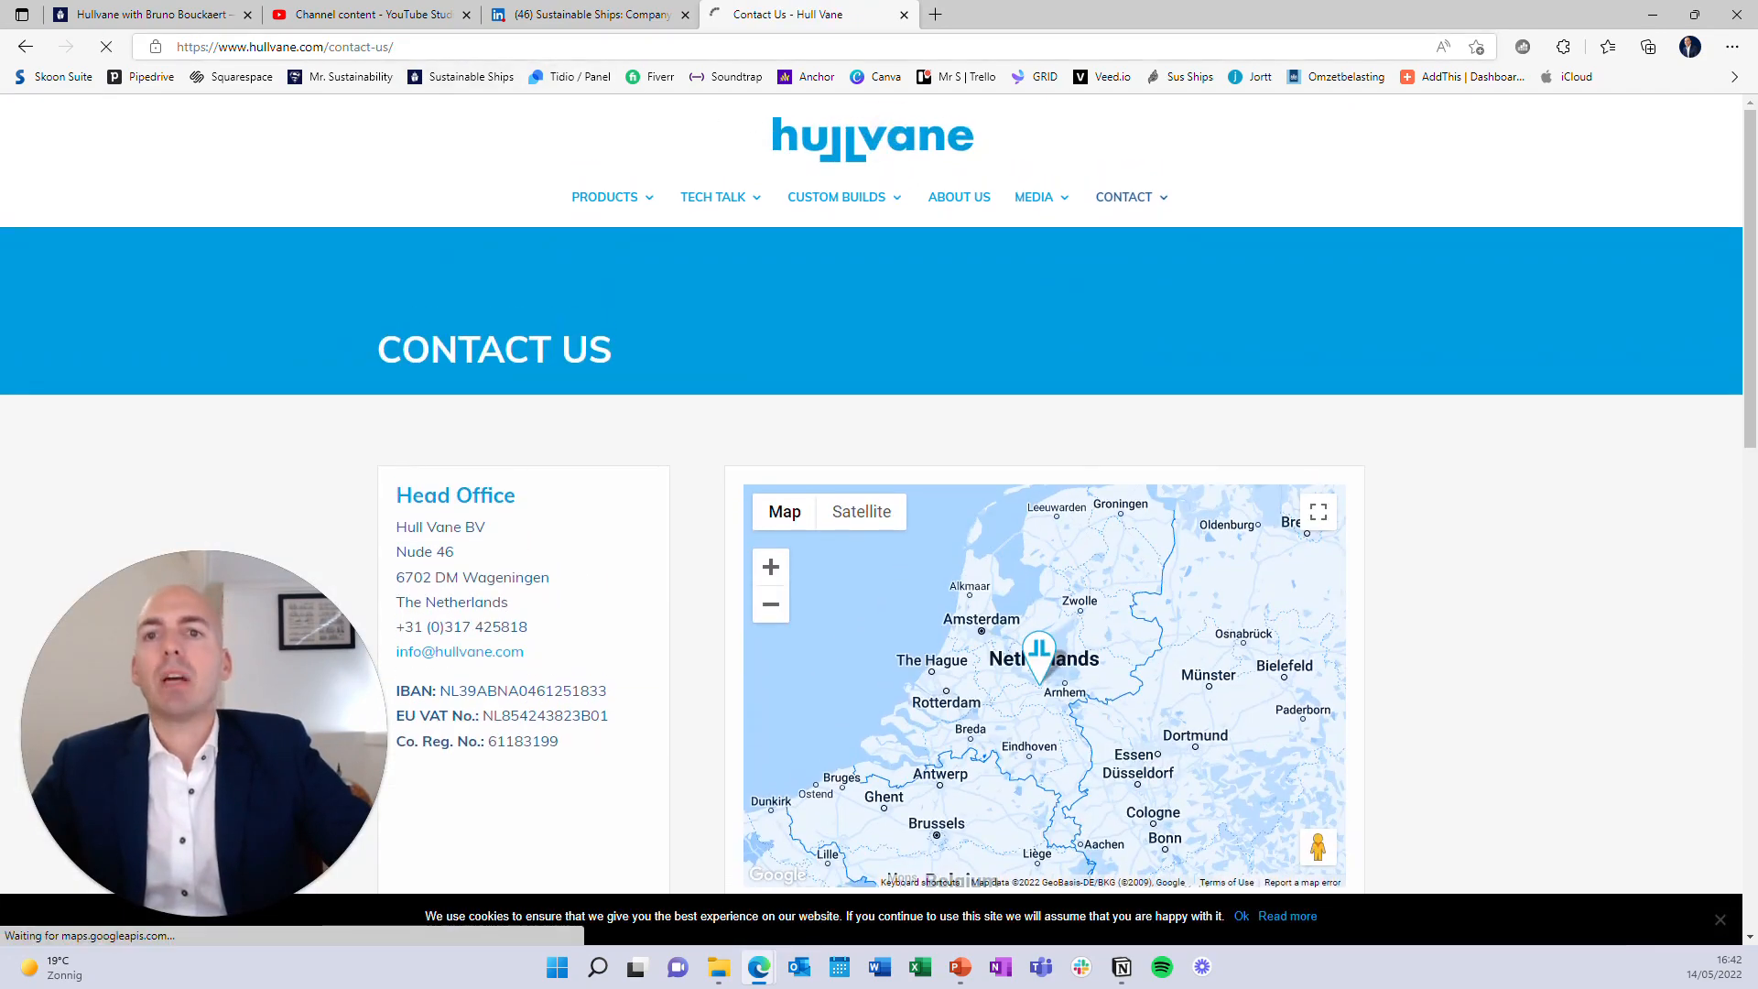
left_click(250, 47)
key("ctrl+c")
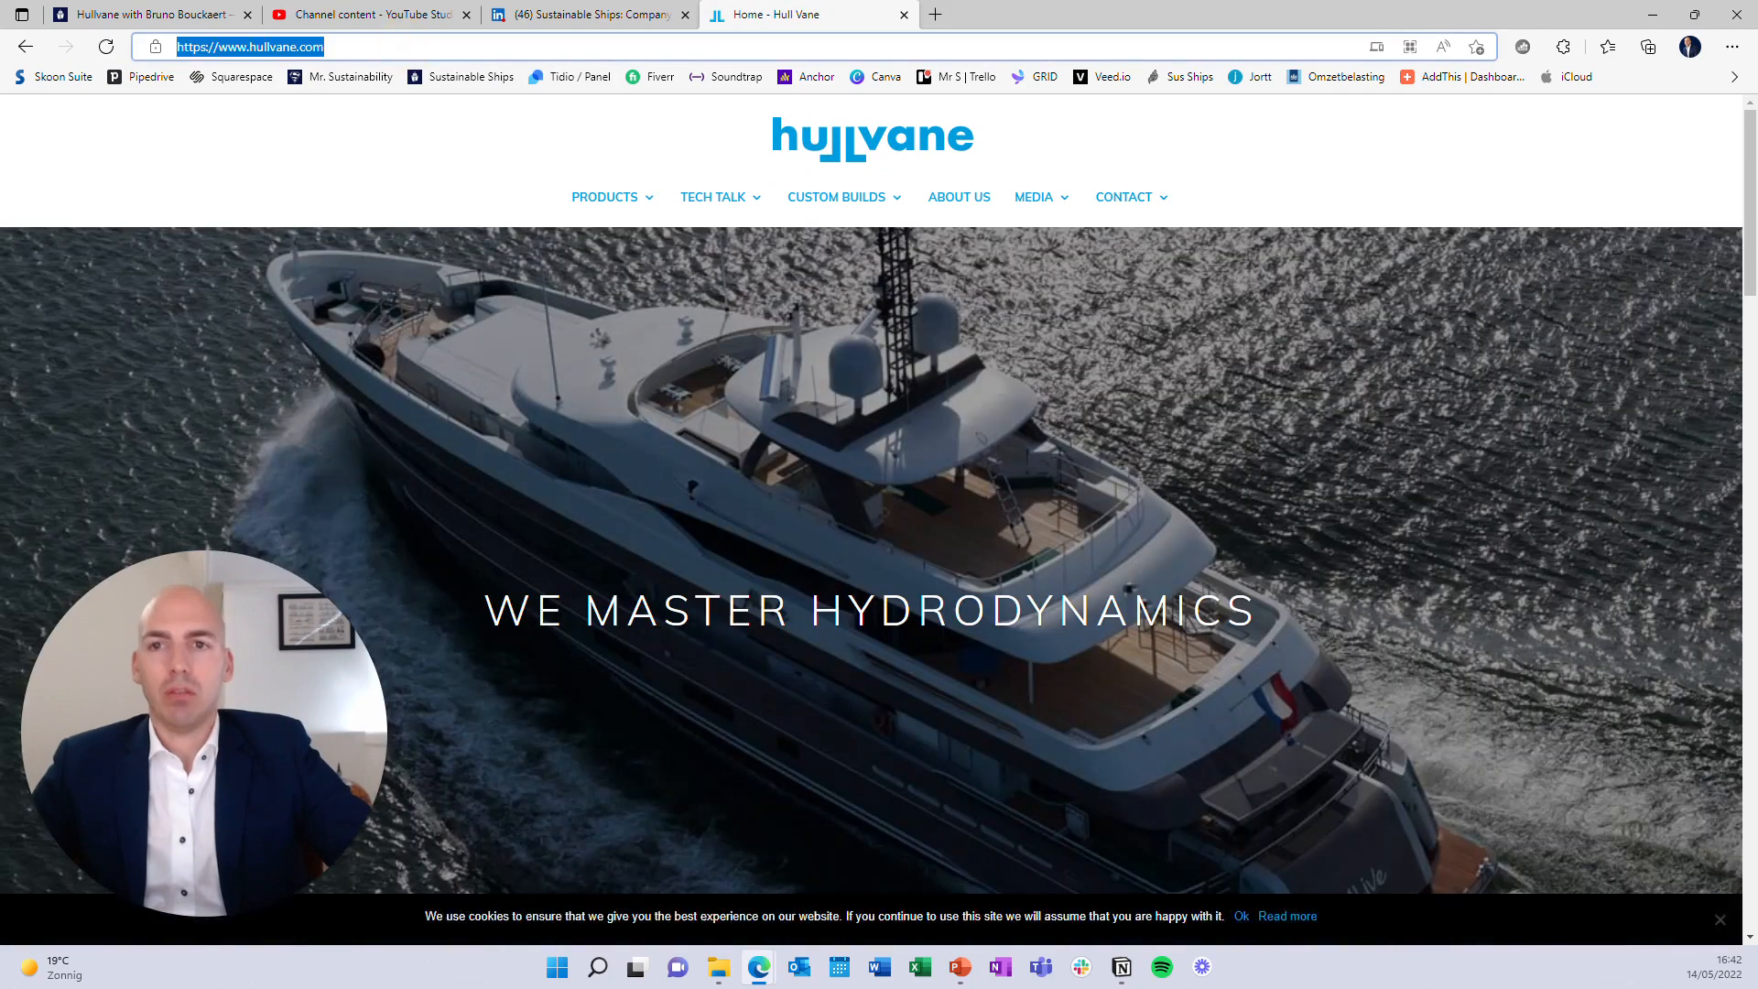
Paste the hullvane.com address as the Learn more button link, set to open in a new window
left_click(157, 14)
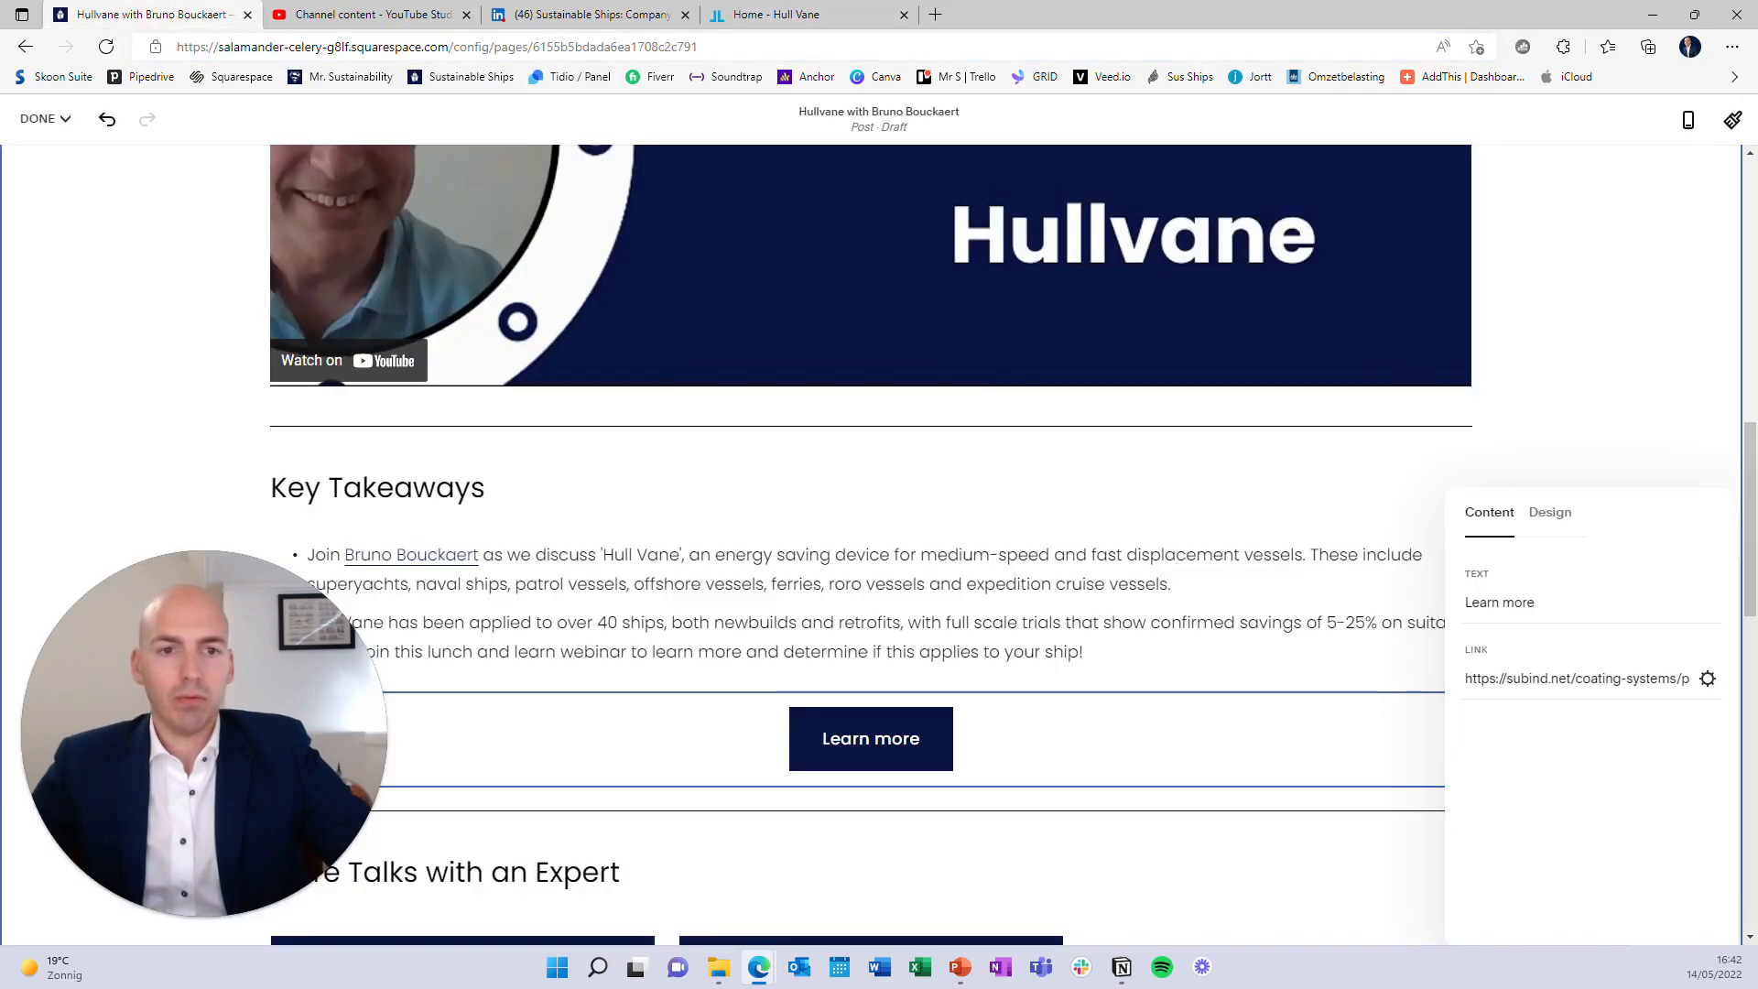
triple_click(1576, 679)
key("ctrl+v")
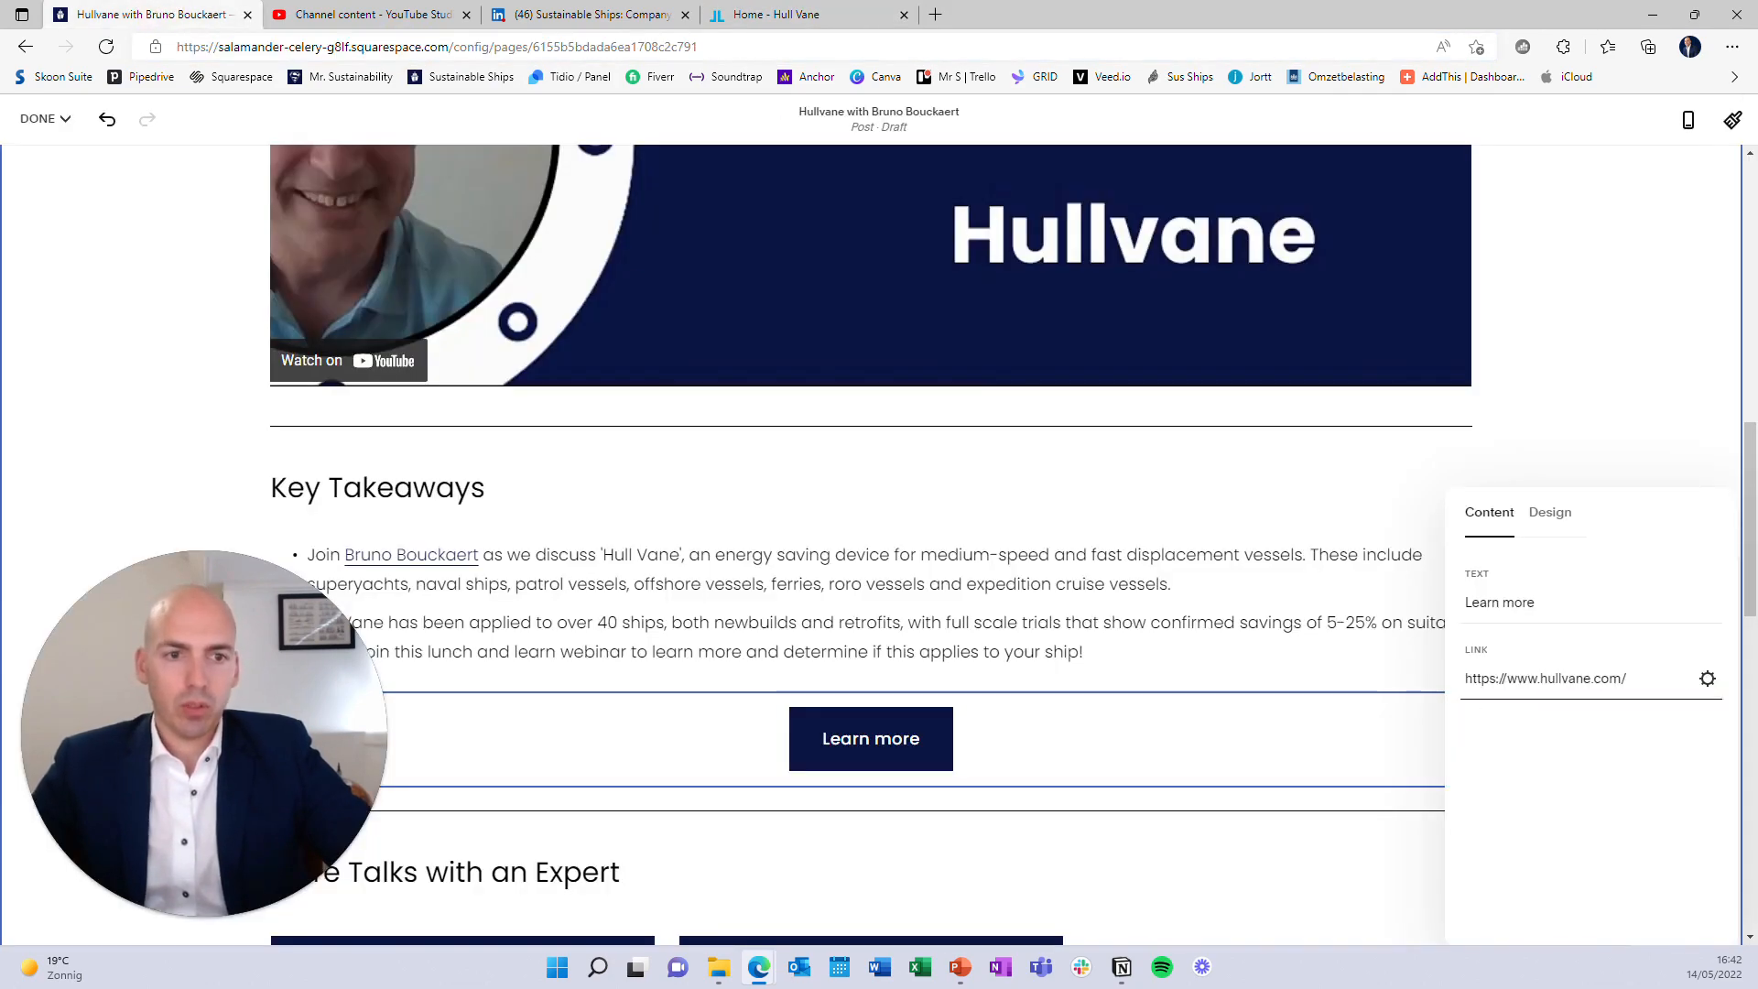
left_click(1707, 678)
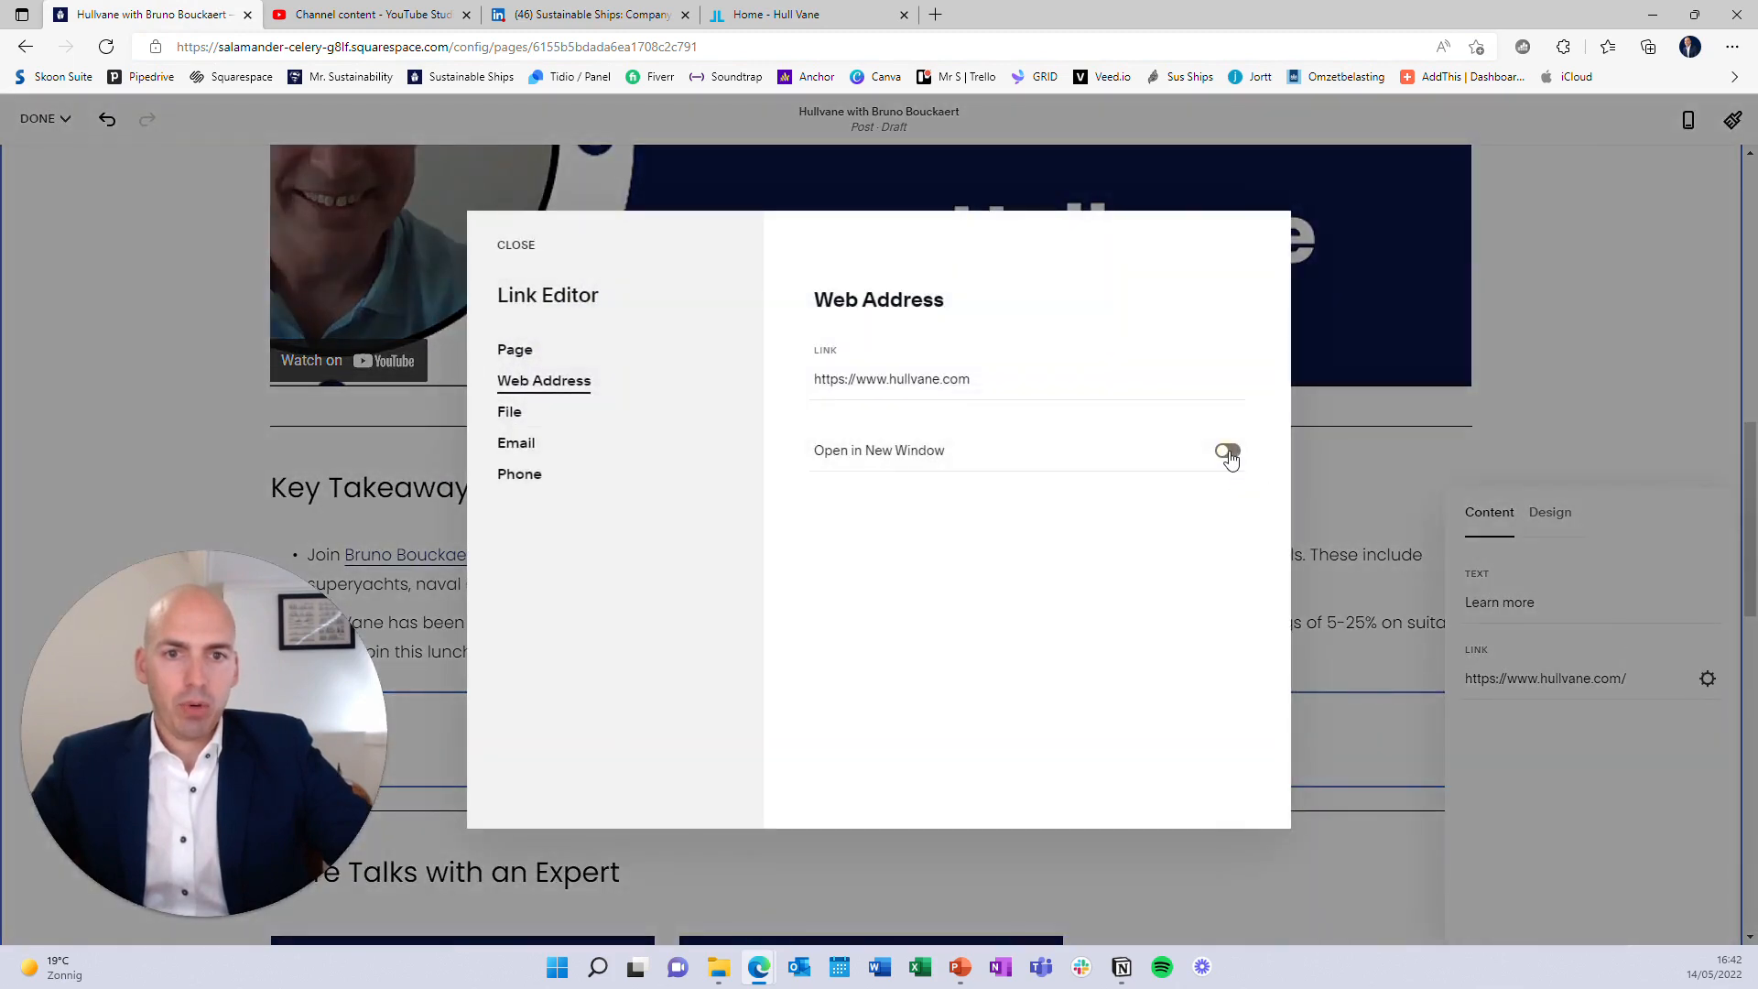
left_click(1227, 451)
left_click(508, 245)
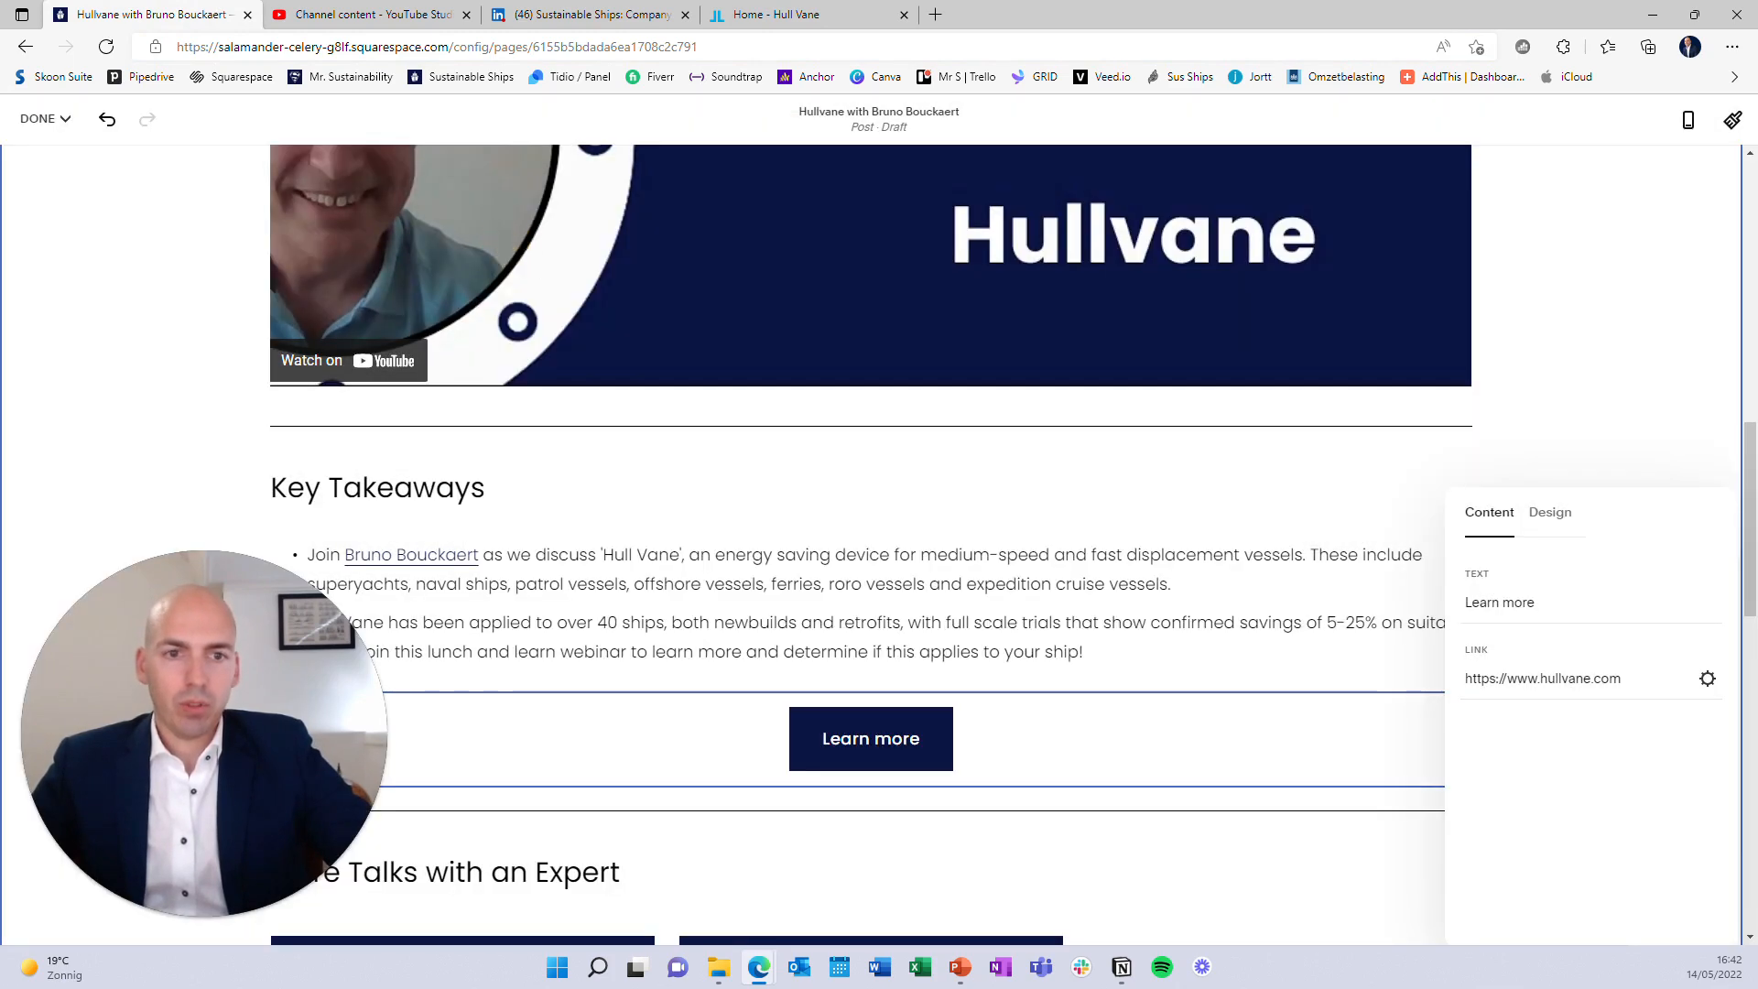
left_click(1134, 600)
scroll(1133, 601, "down", 4)
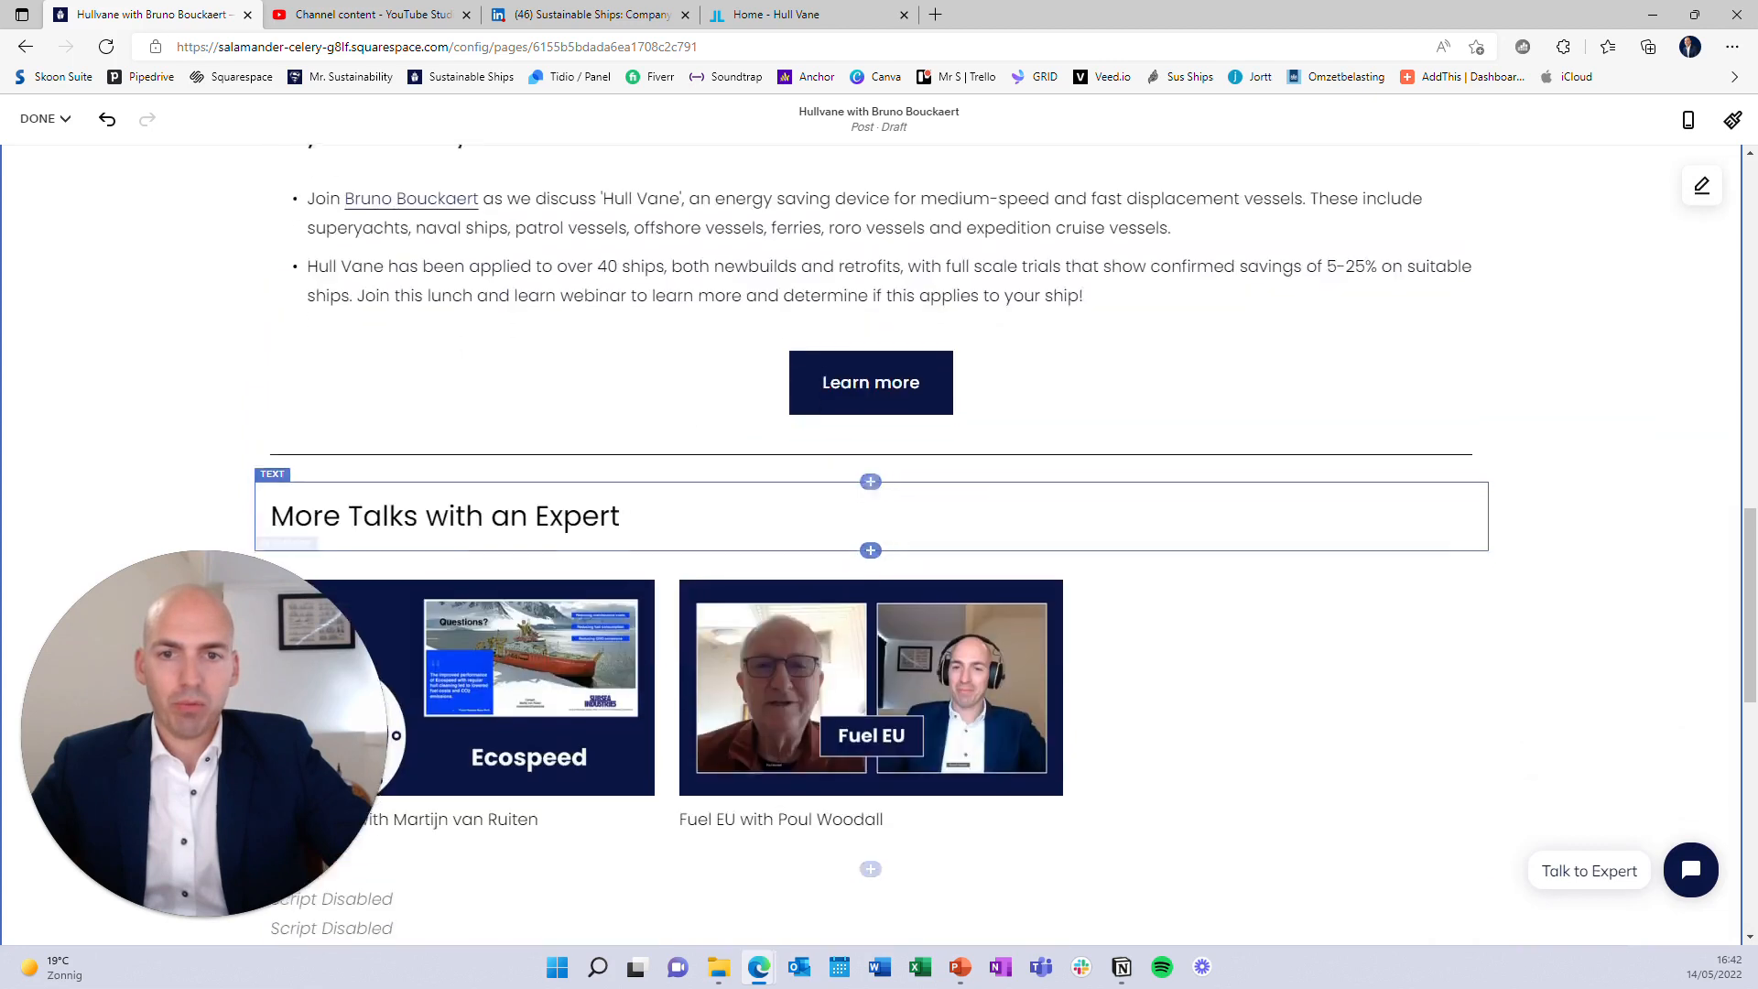
scroll(871, 549, "down", 3)
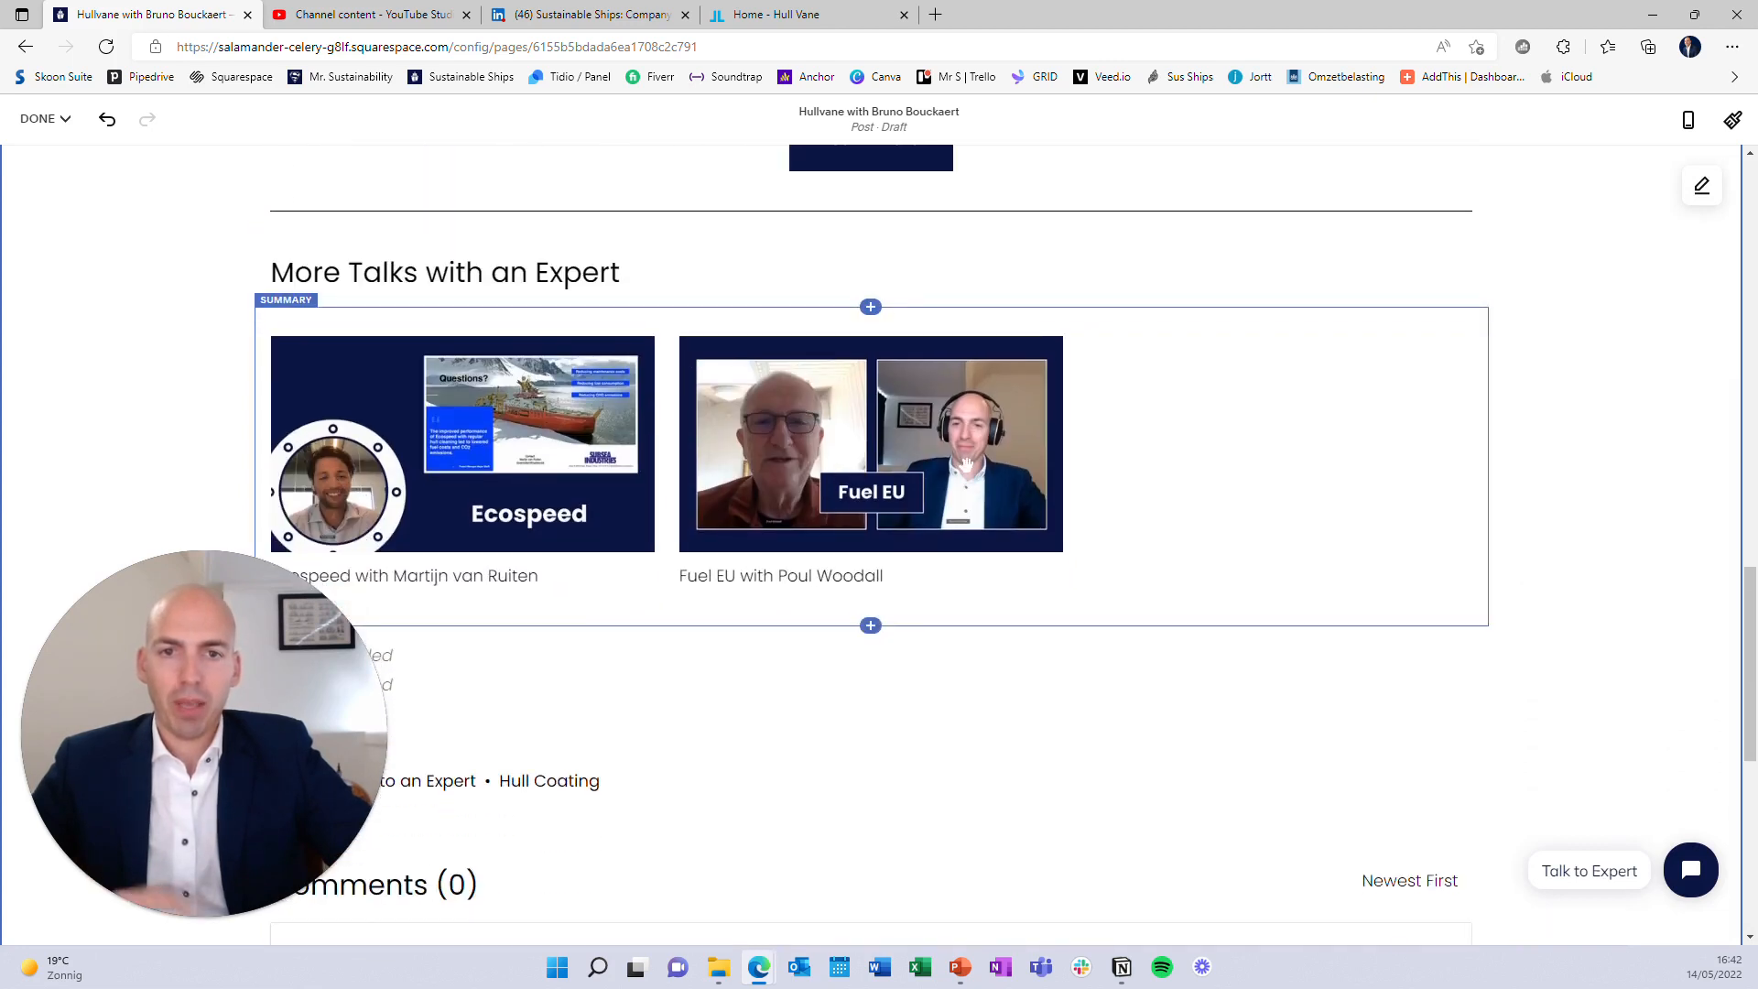
scroll(978, 540, "down", 6)
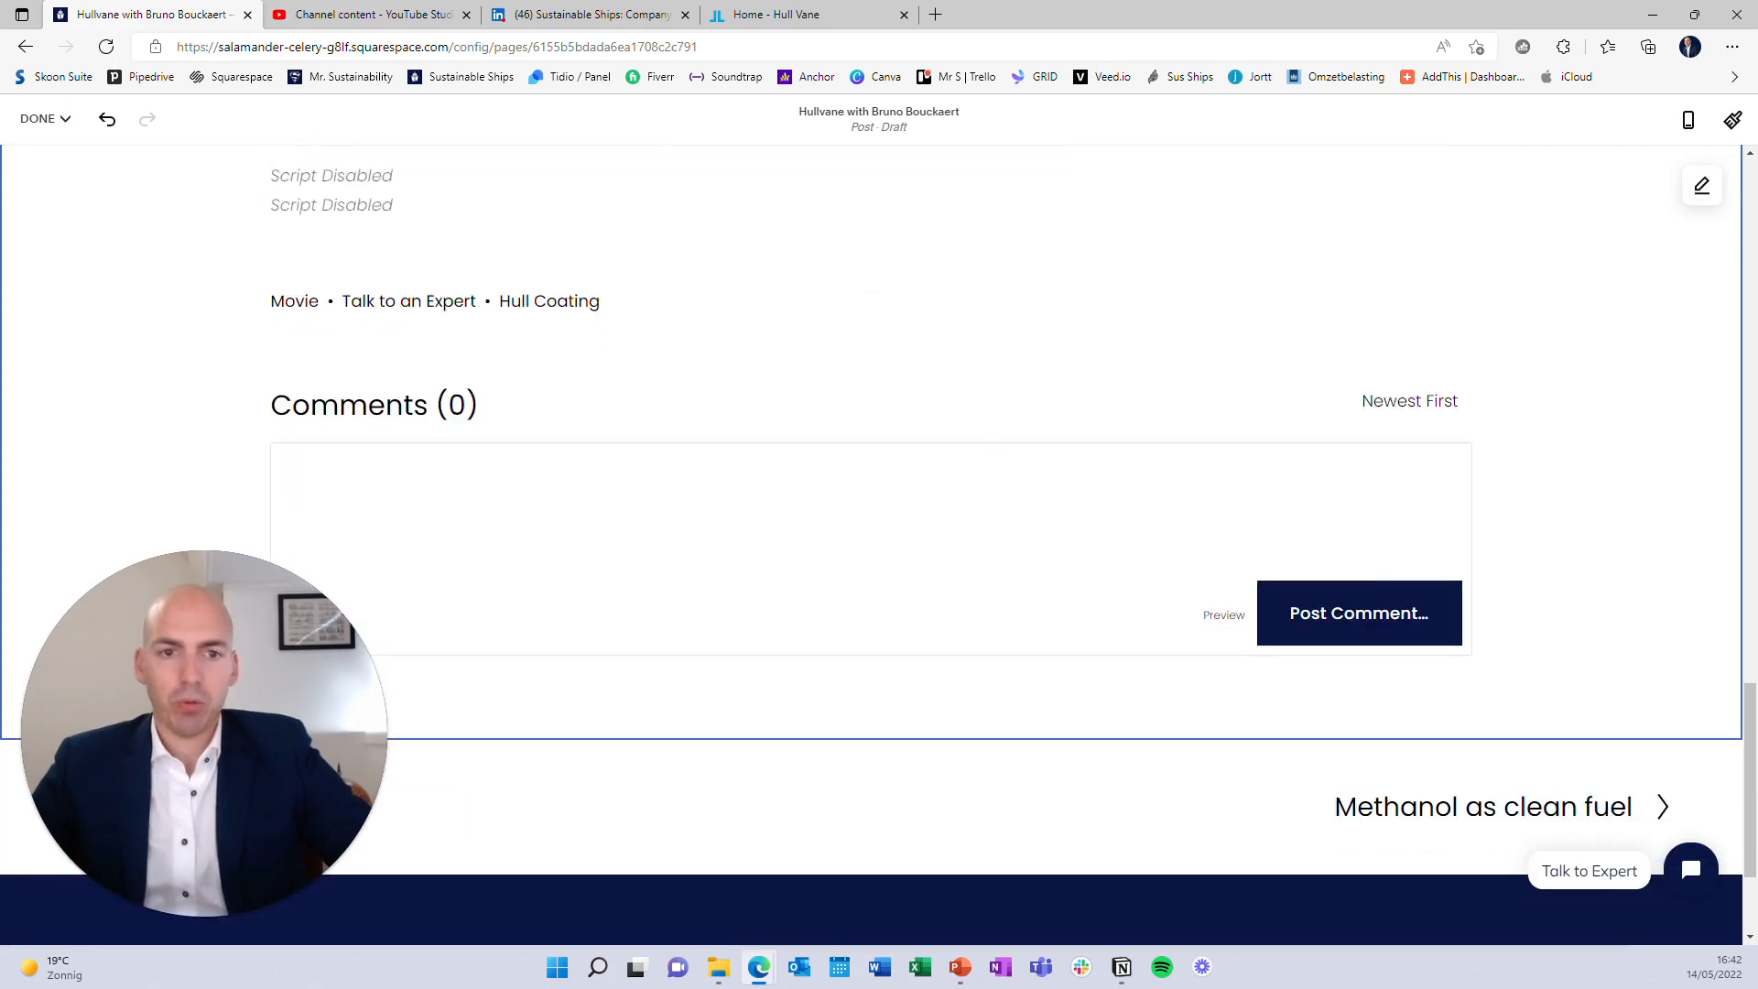
scroll(879, 558, "up", 15)
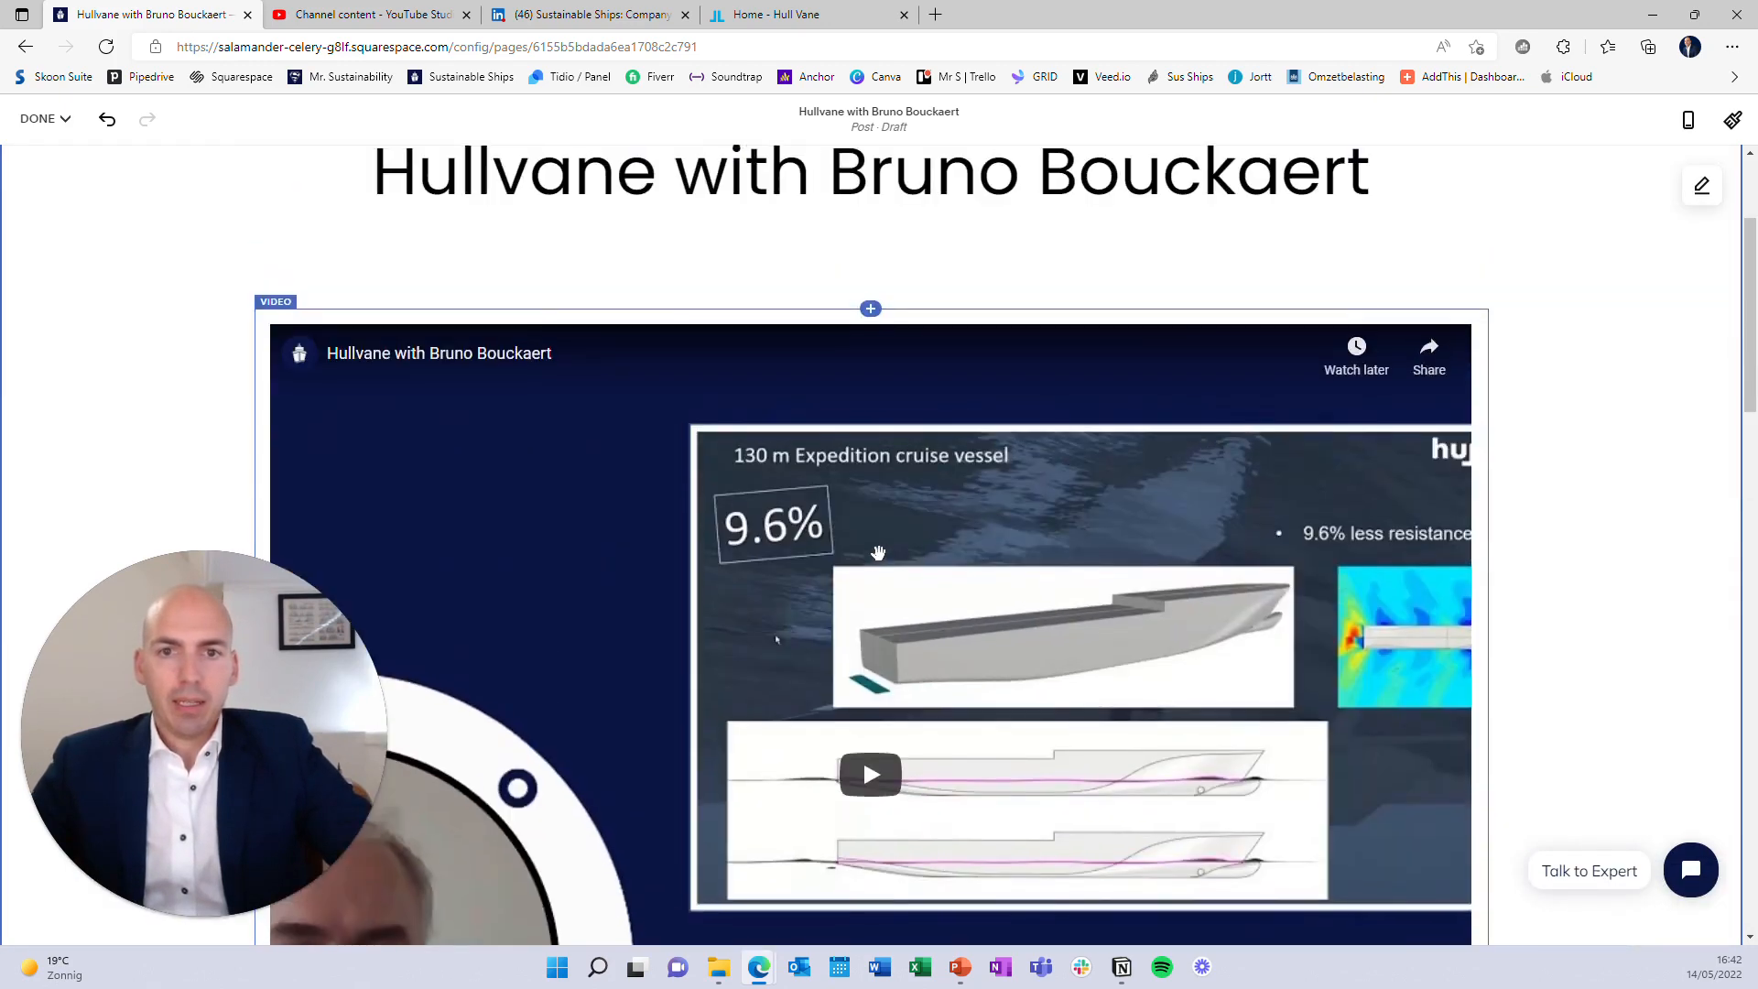
scroll(878, 552, "up", 3)
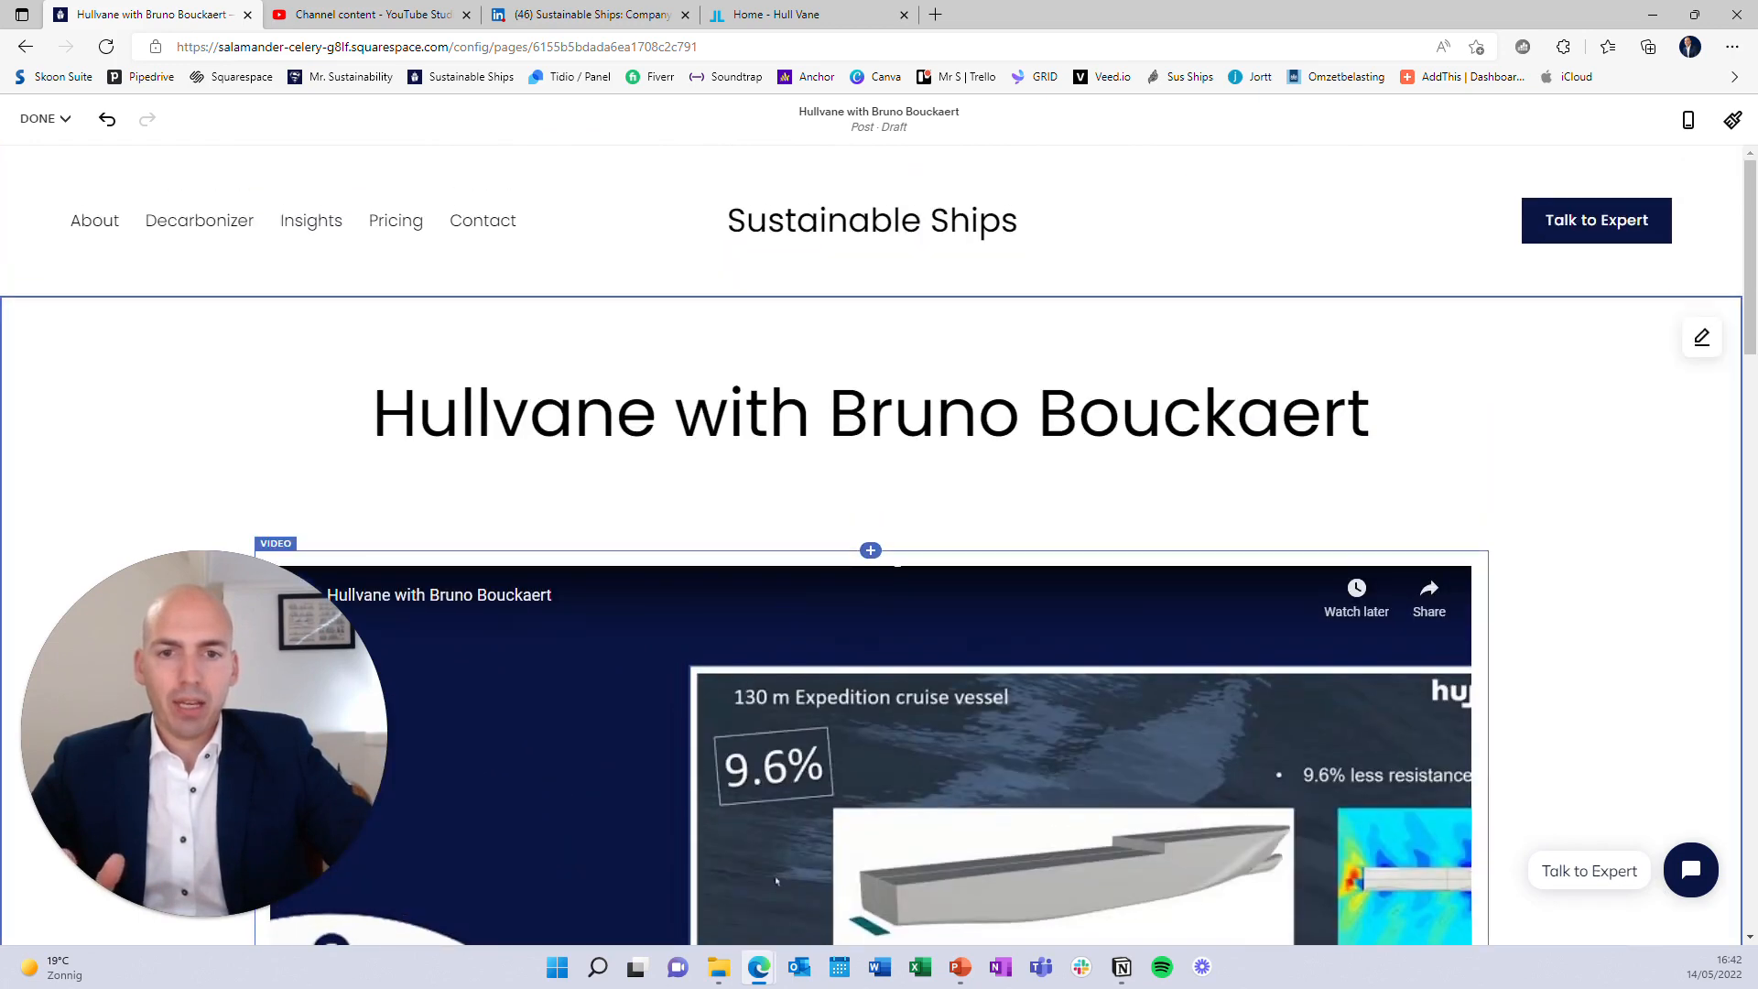
scroll(862, 401, "down", 7)
scroll(862, 414, "up", 7)
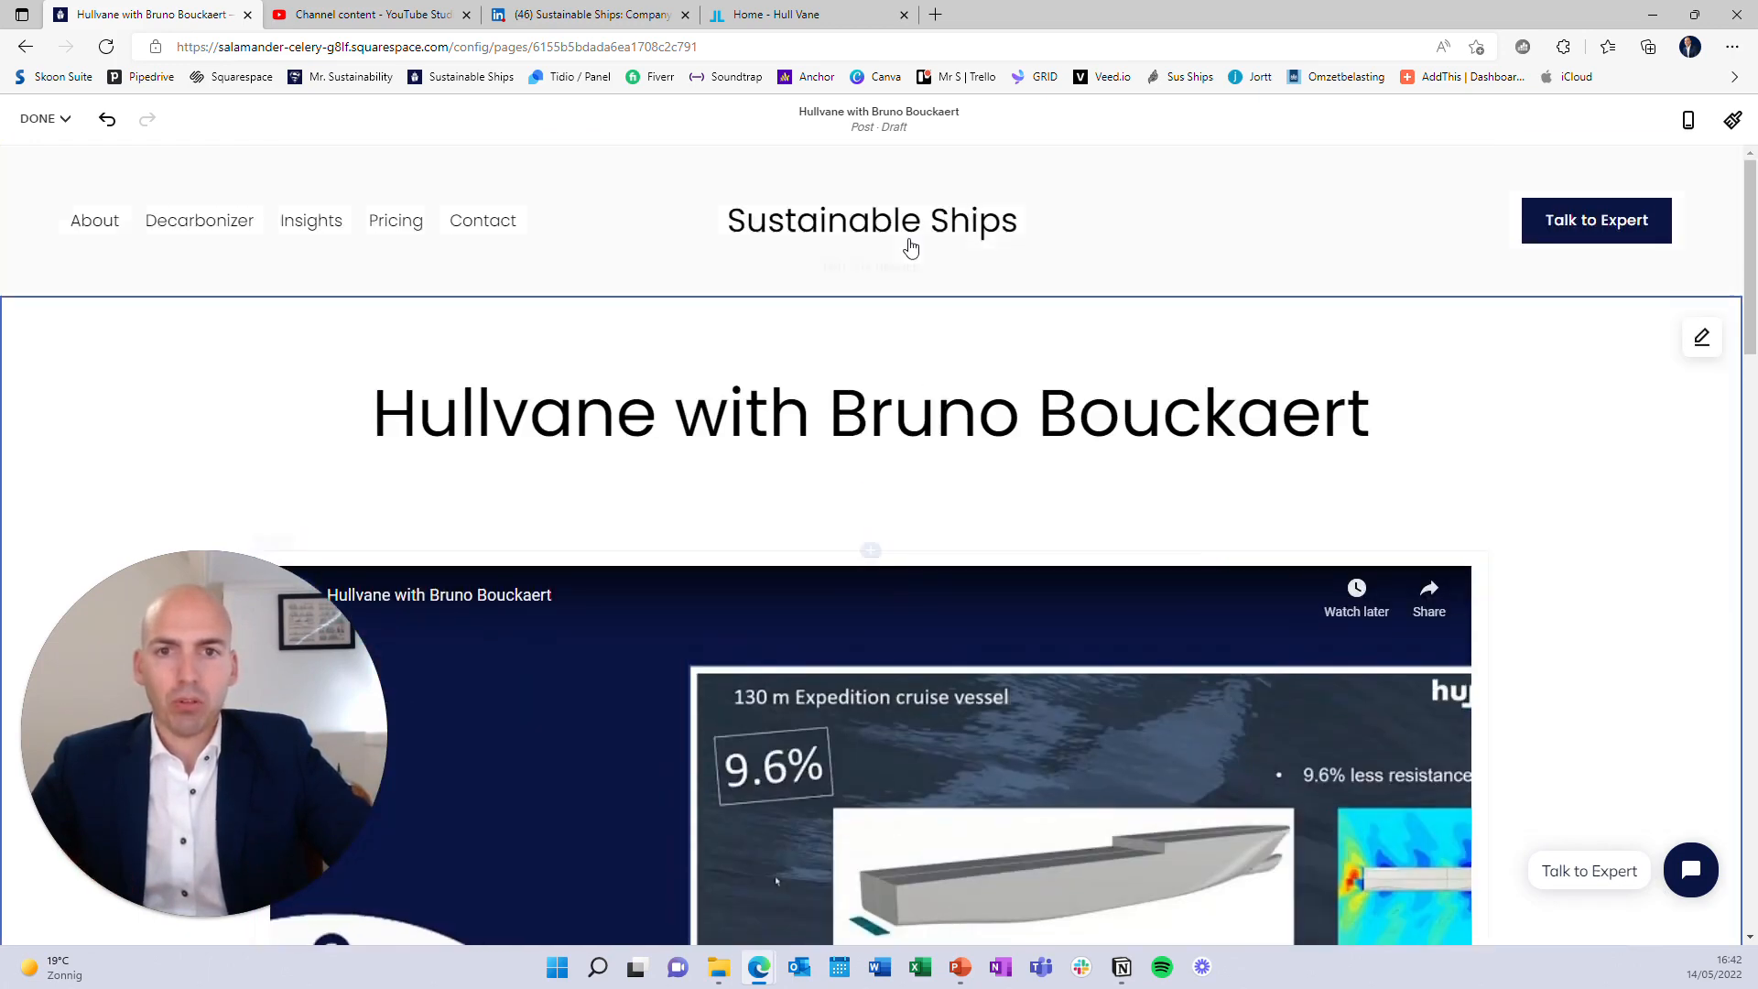
Remove the Ecospeed featured image and upload Hullvane 2.jpg instead of Hullvane 1.png
left_click(877, 127)
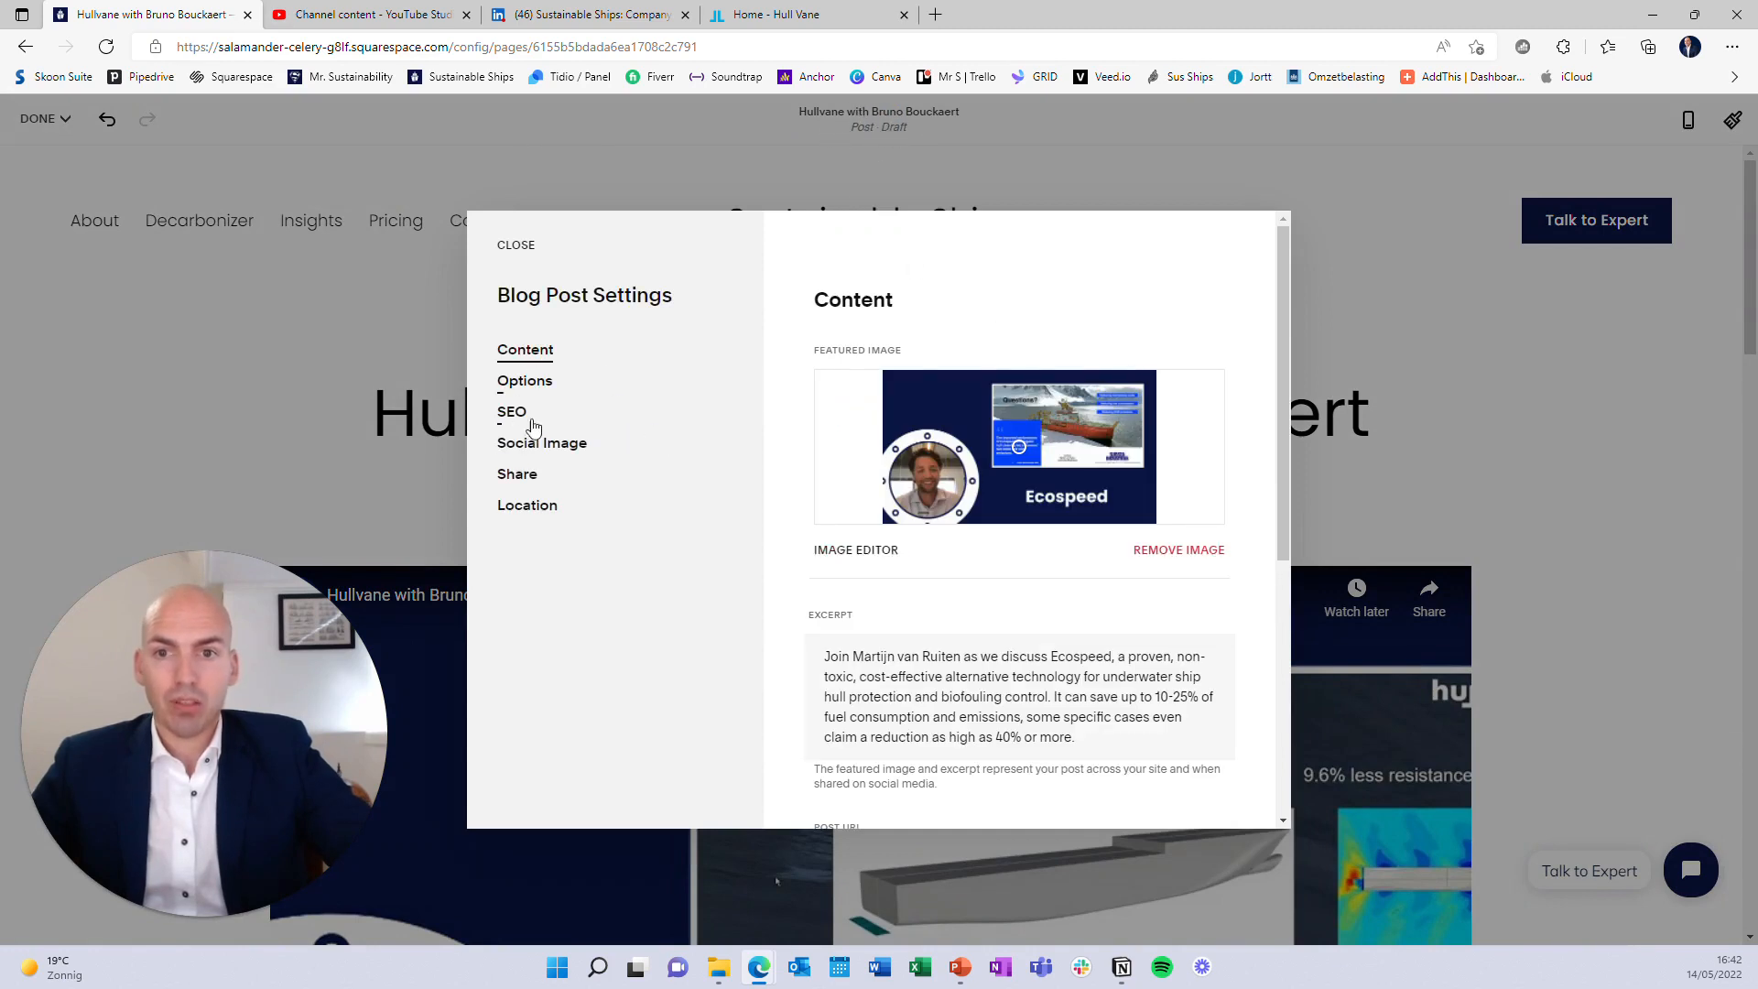
left_click(1151, 553)
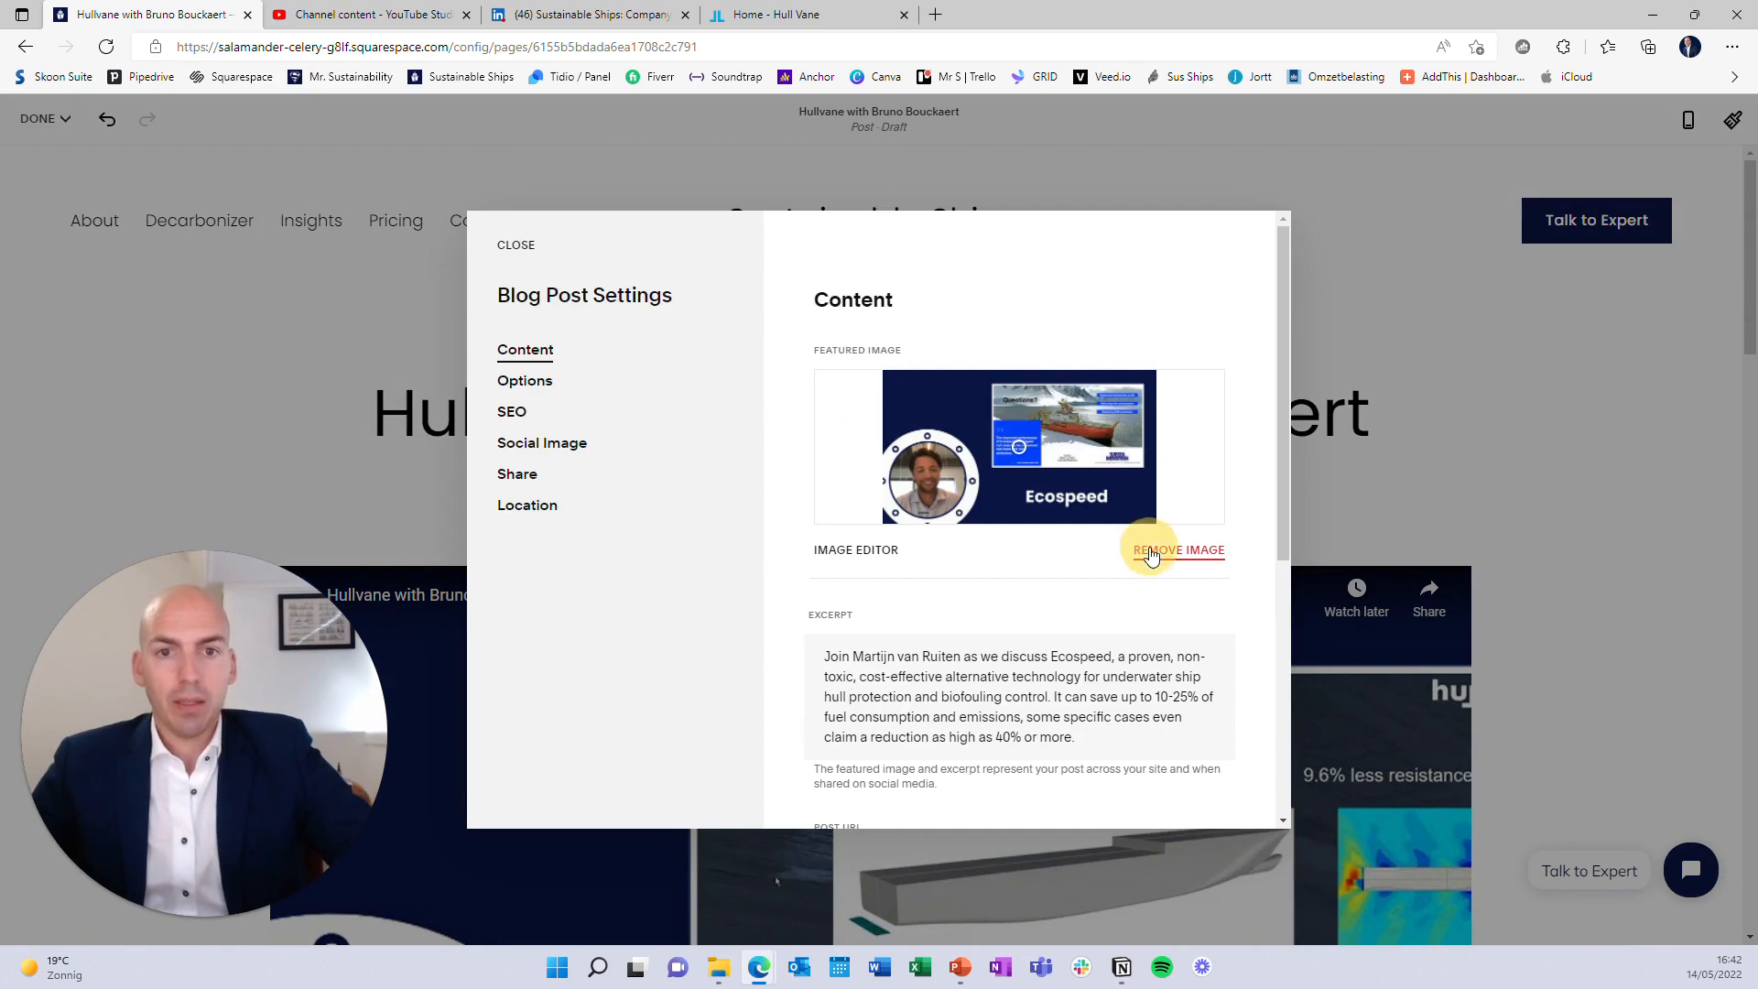
left_click(1027, 448)
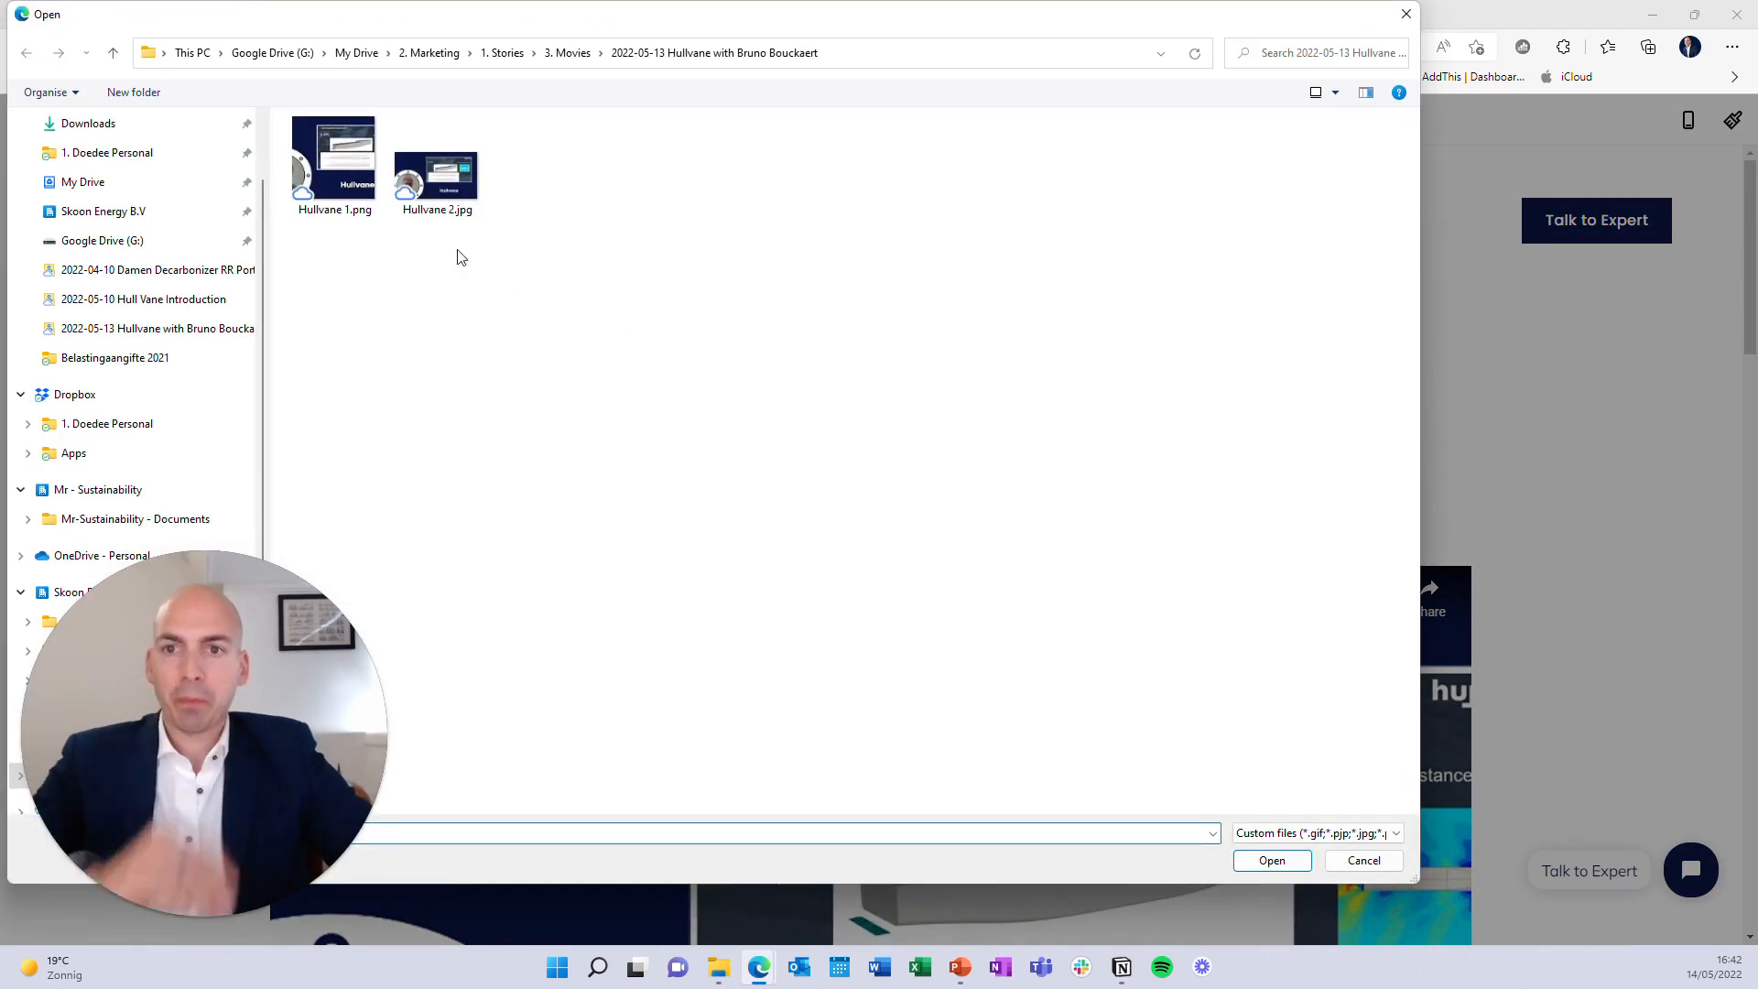
double_click(335, 184)
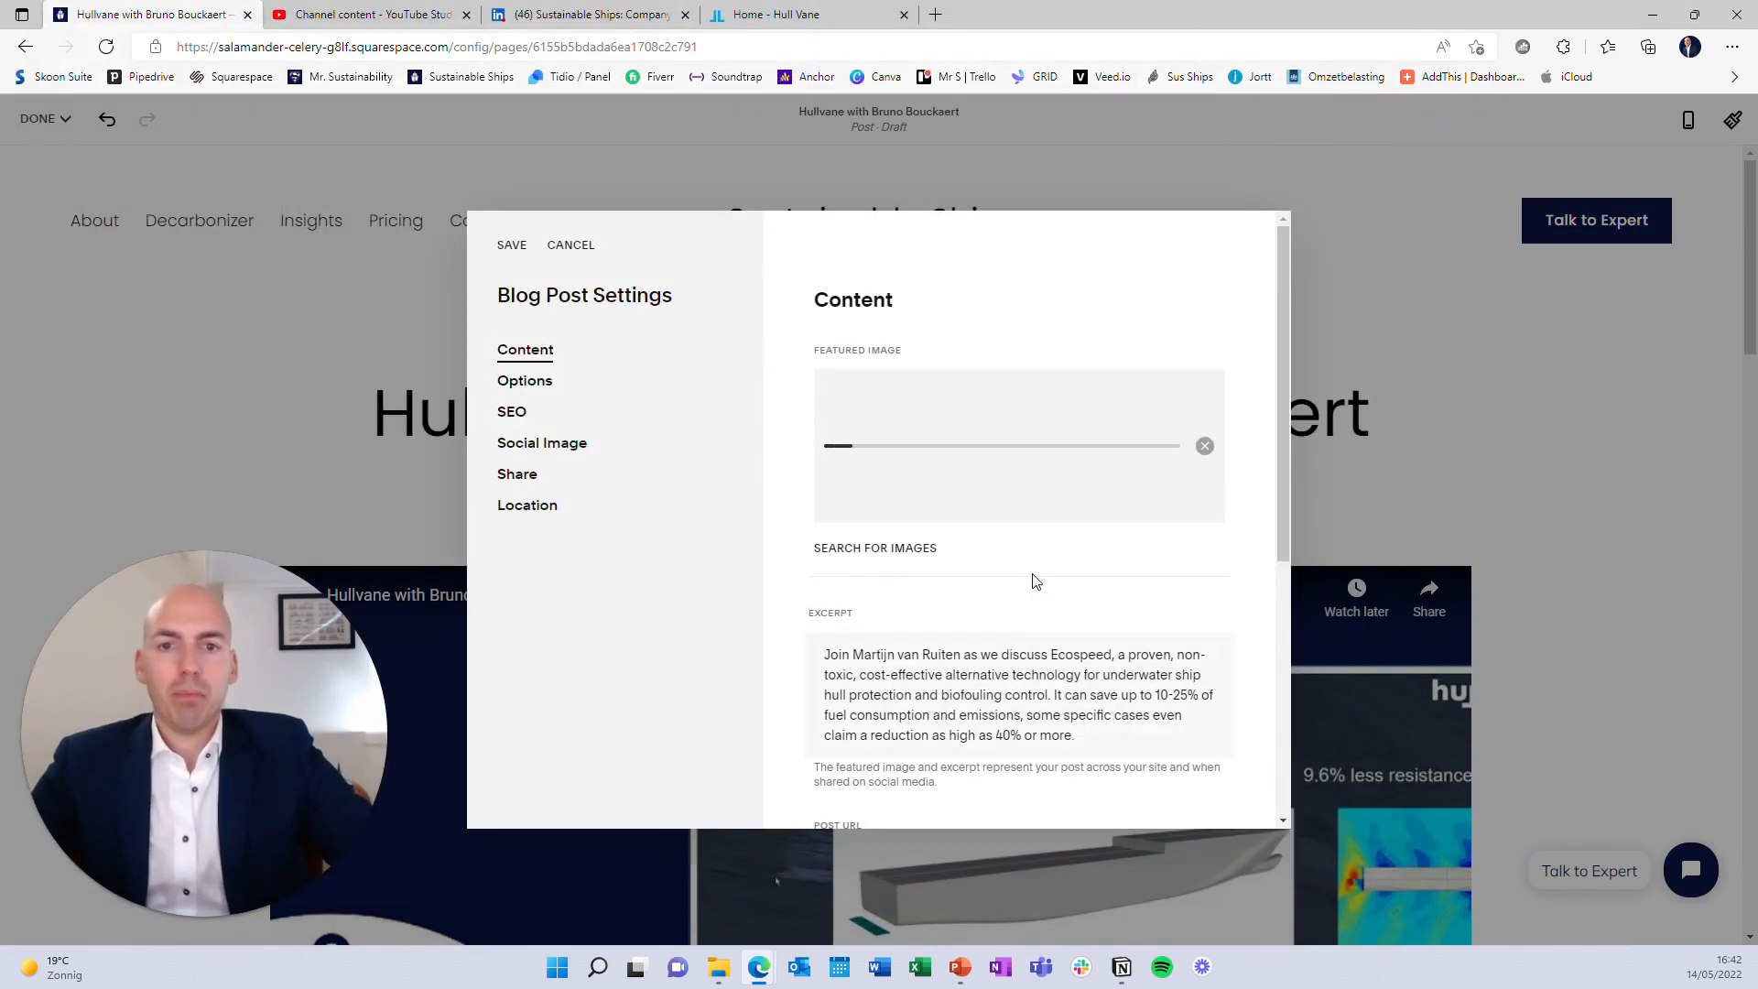
left_click(1204, 448)
left_click(1069, 452)
left_click(438, 171)
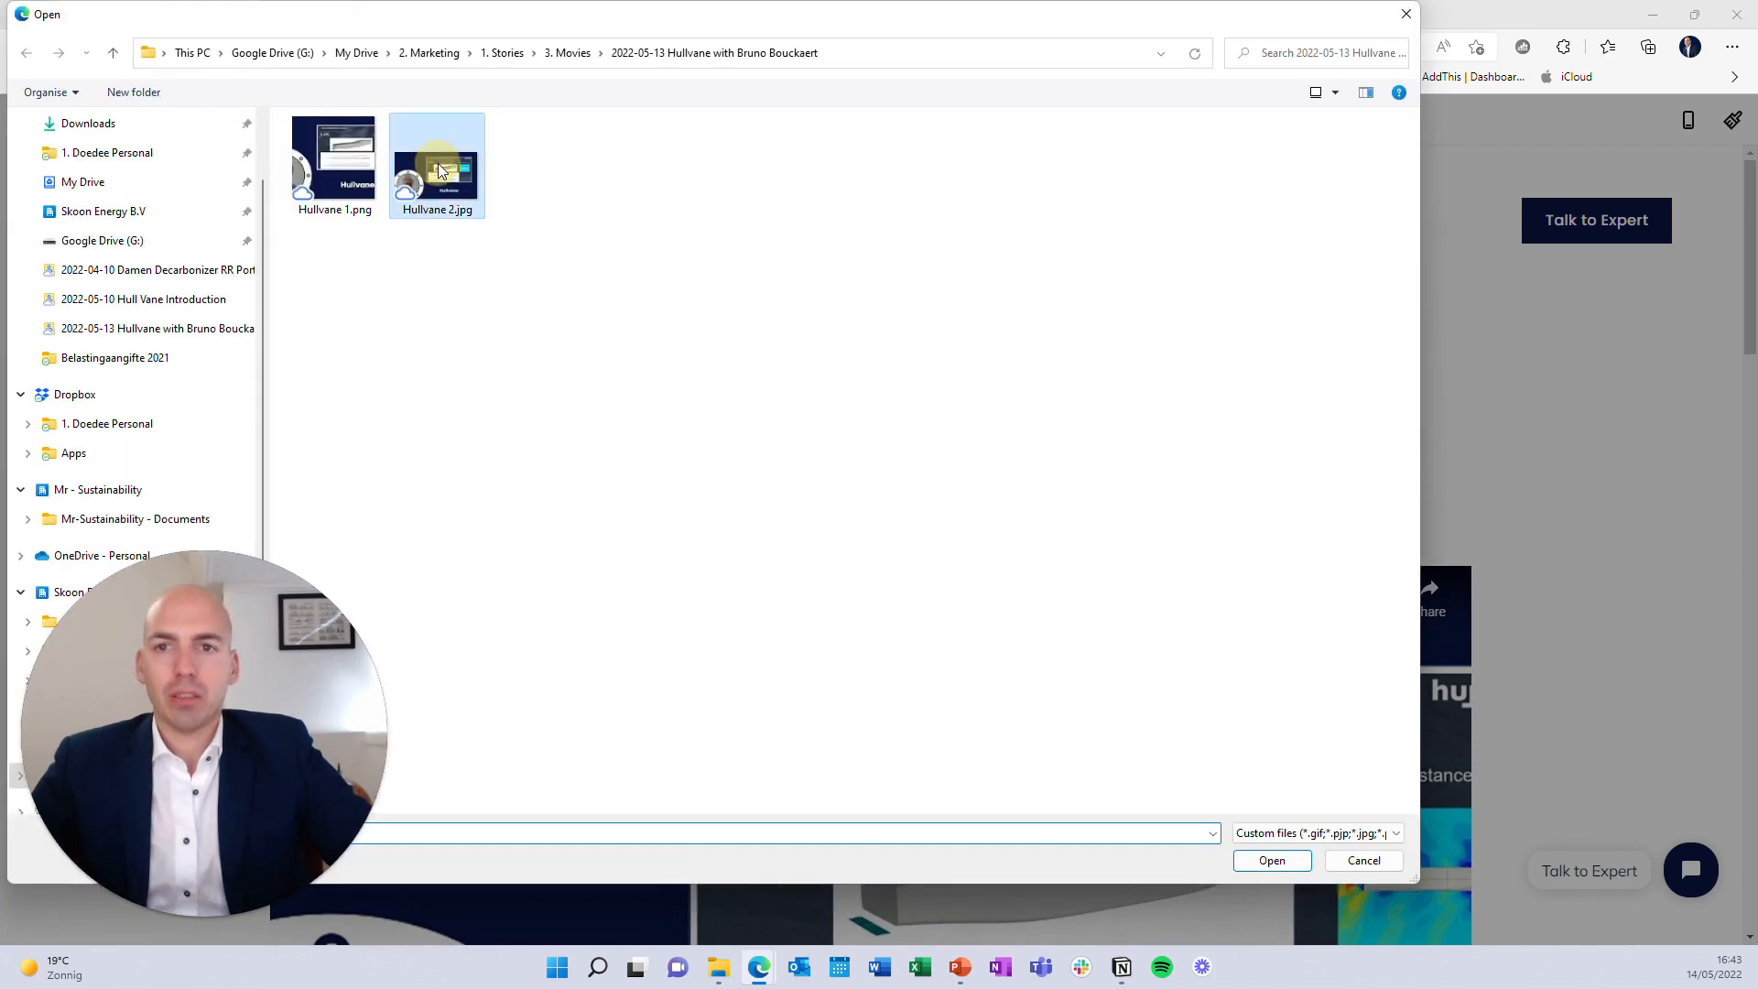
double_click(438, 170)
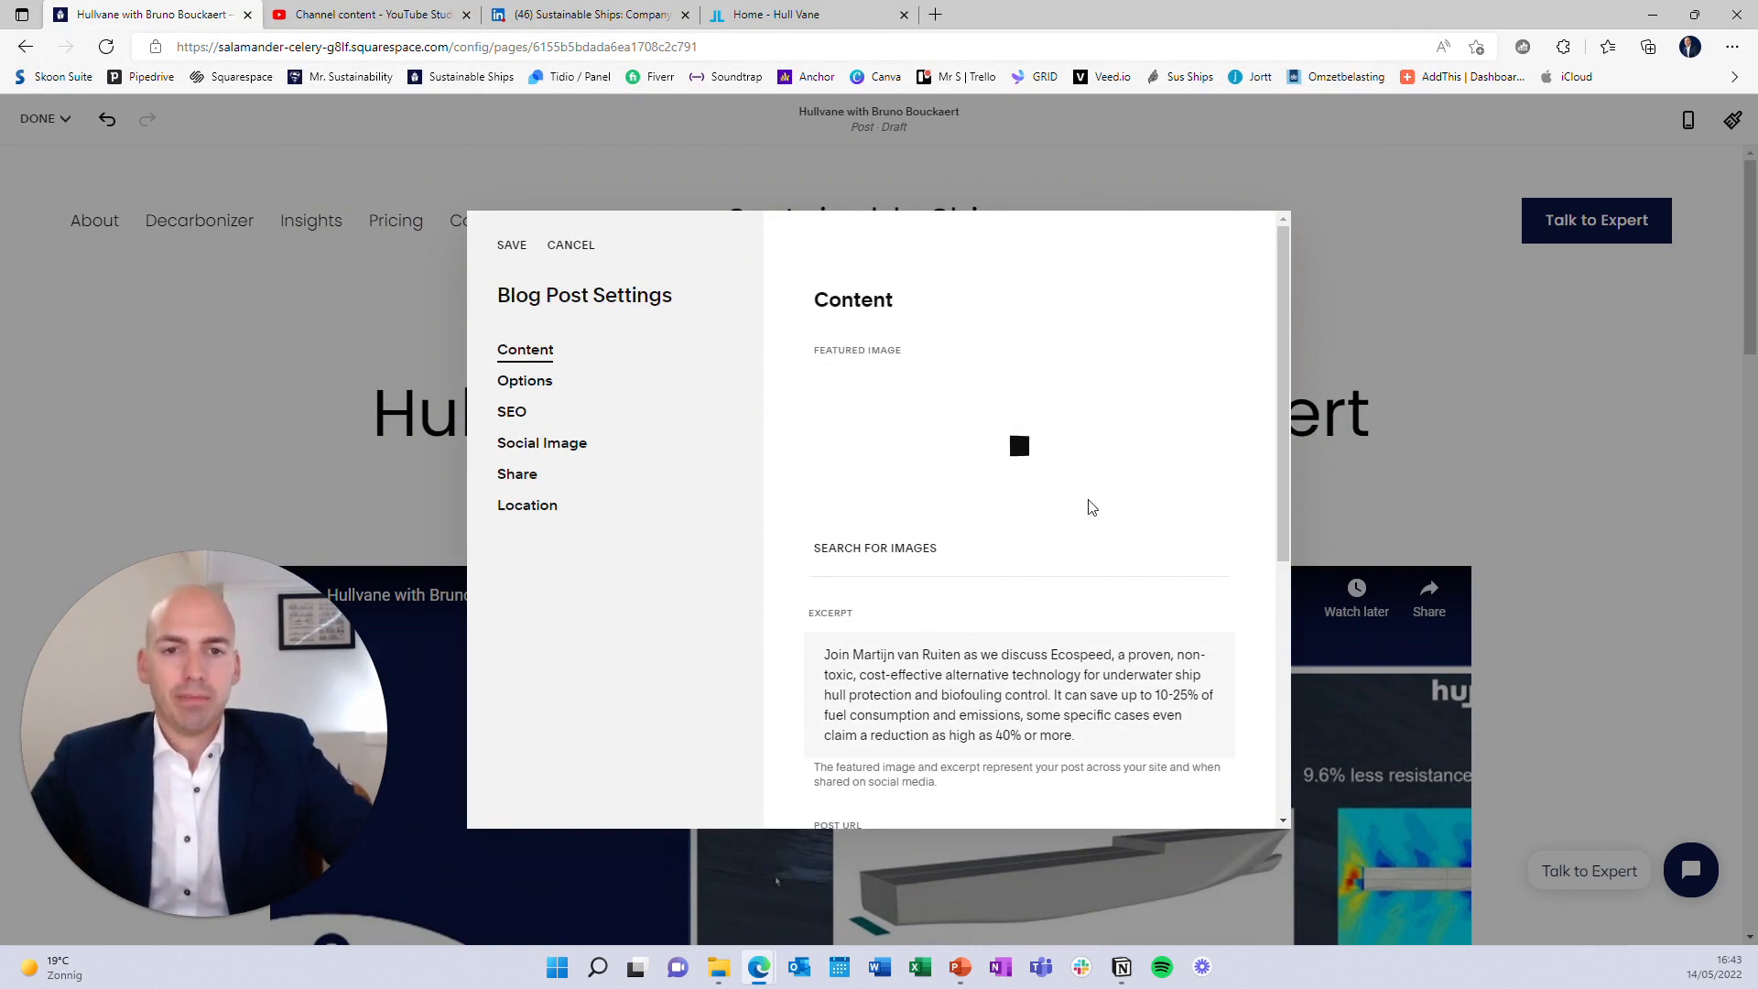
scroll(1091, 507, "down", 3)
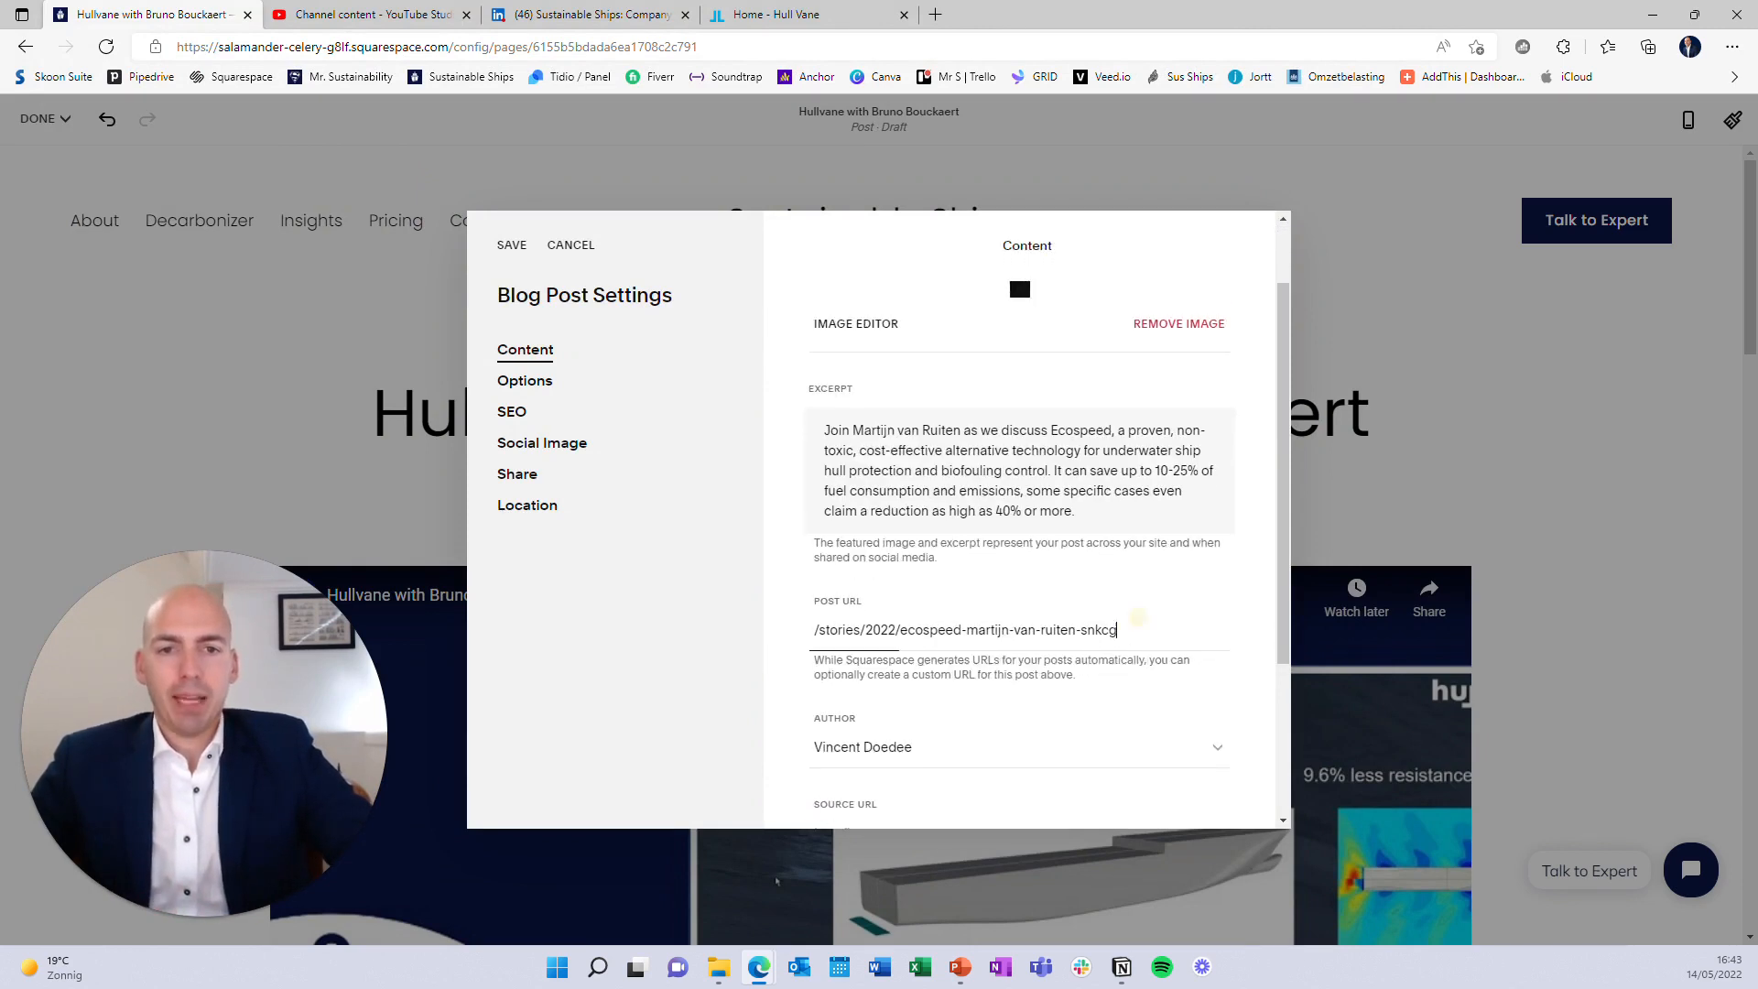
left_click_drag(1135, 618, 894, 626)
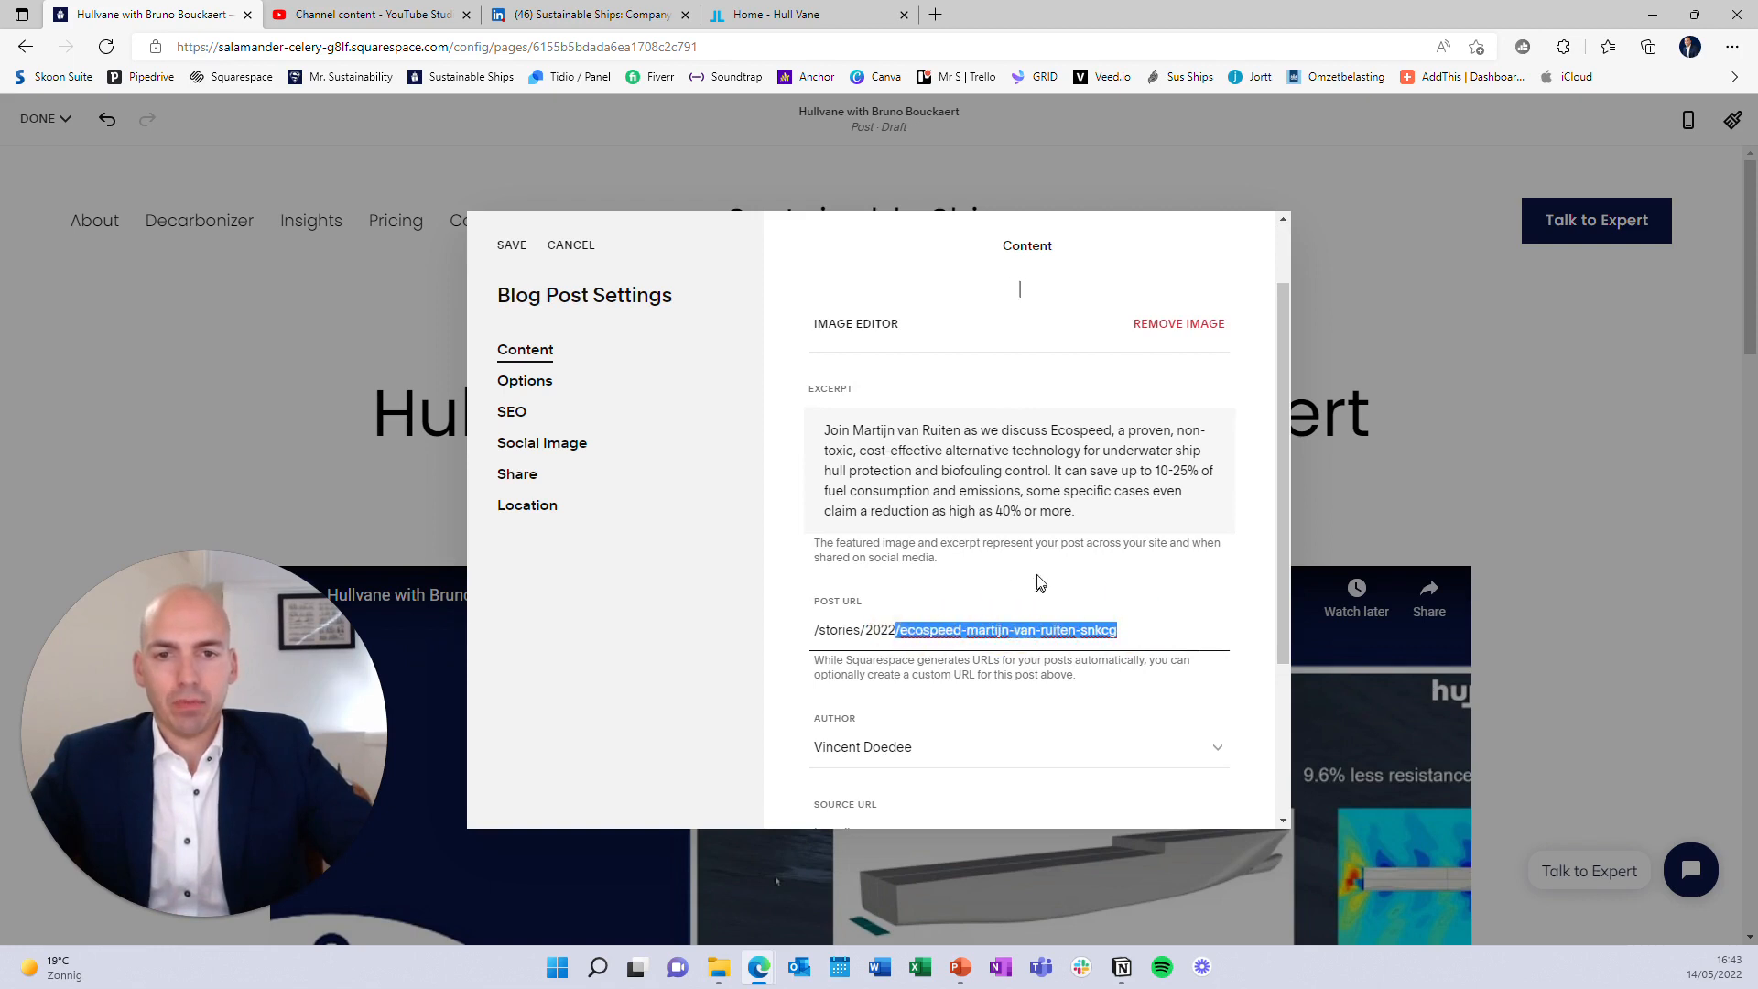
type("/")
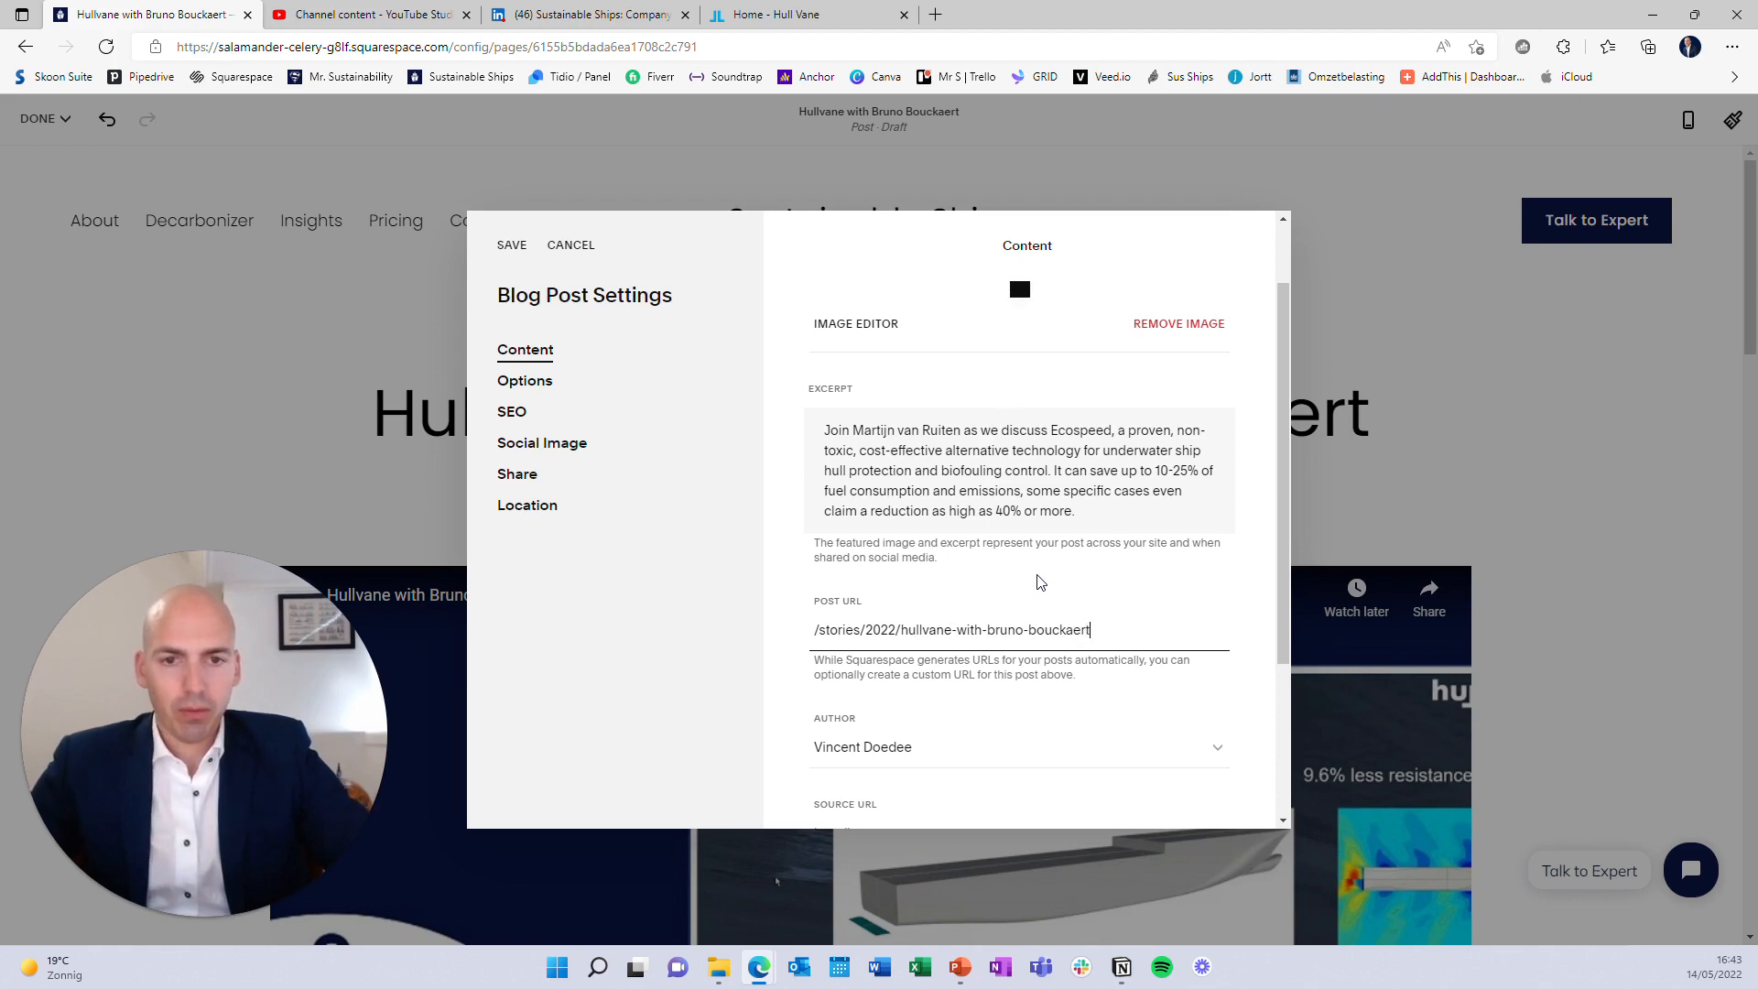
Replace the old excerpt with the Hull Vane text copied from the LinkedIn post
left_click_drag(1080, 513, 734, 409)
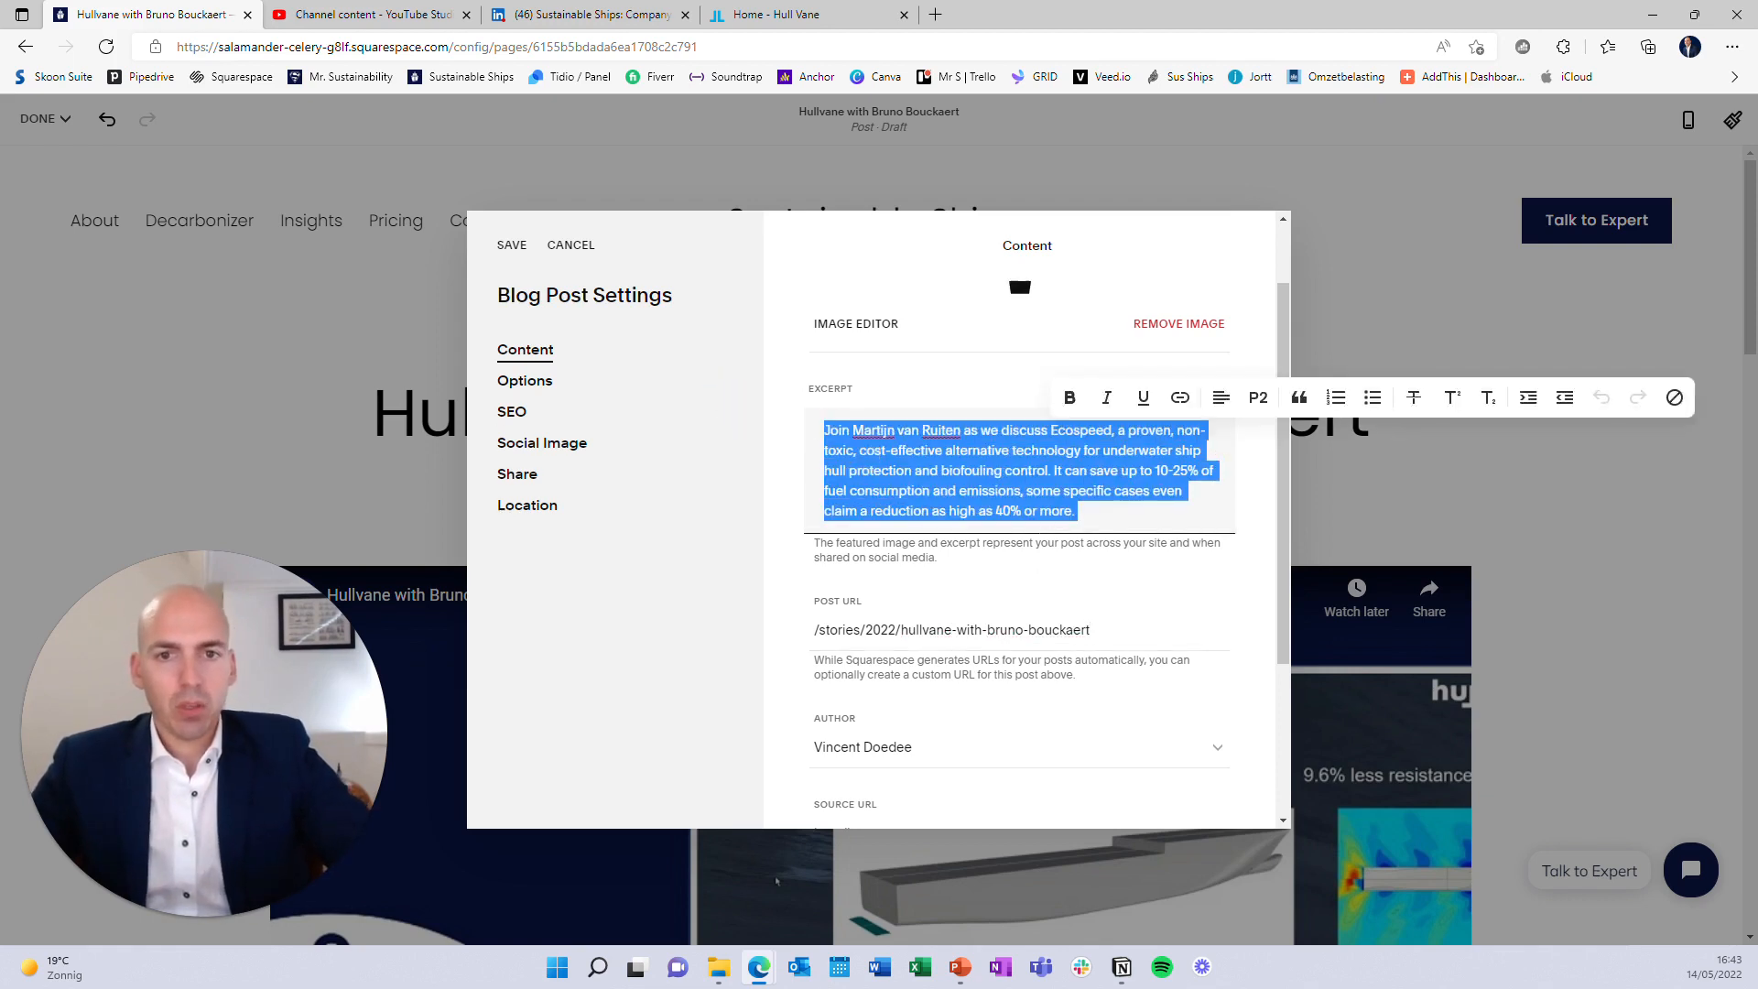
key("BackSpace")
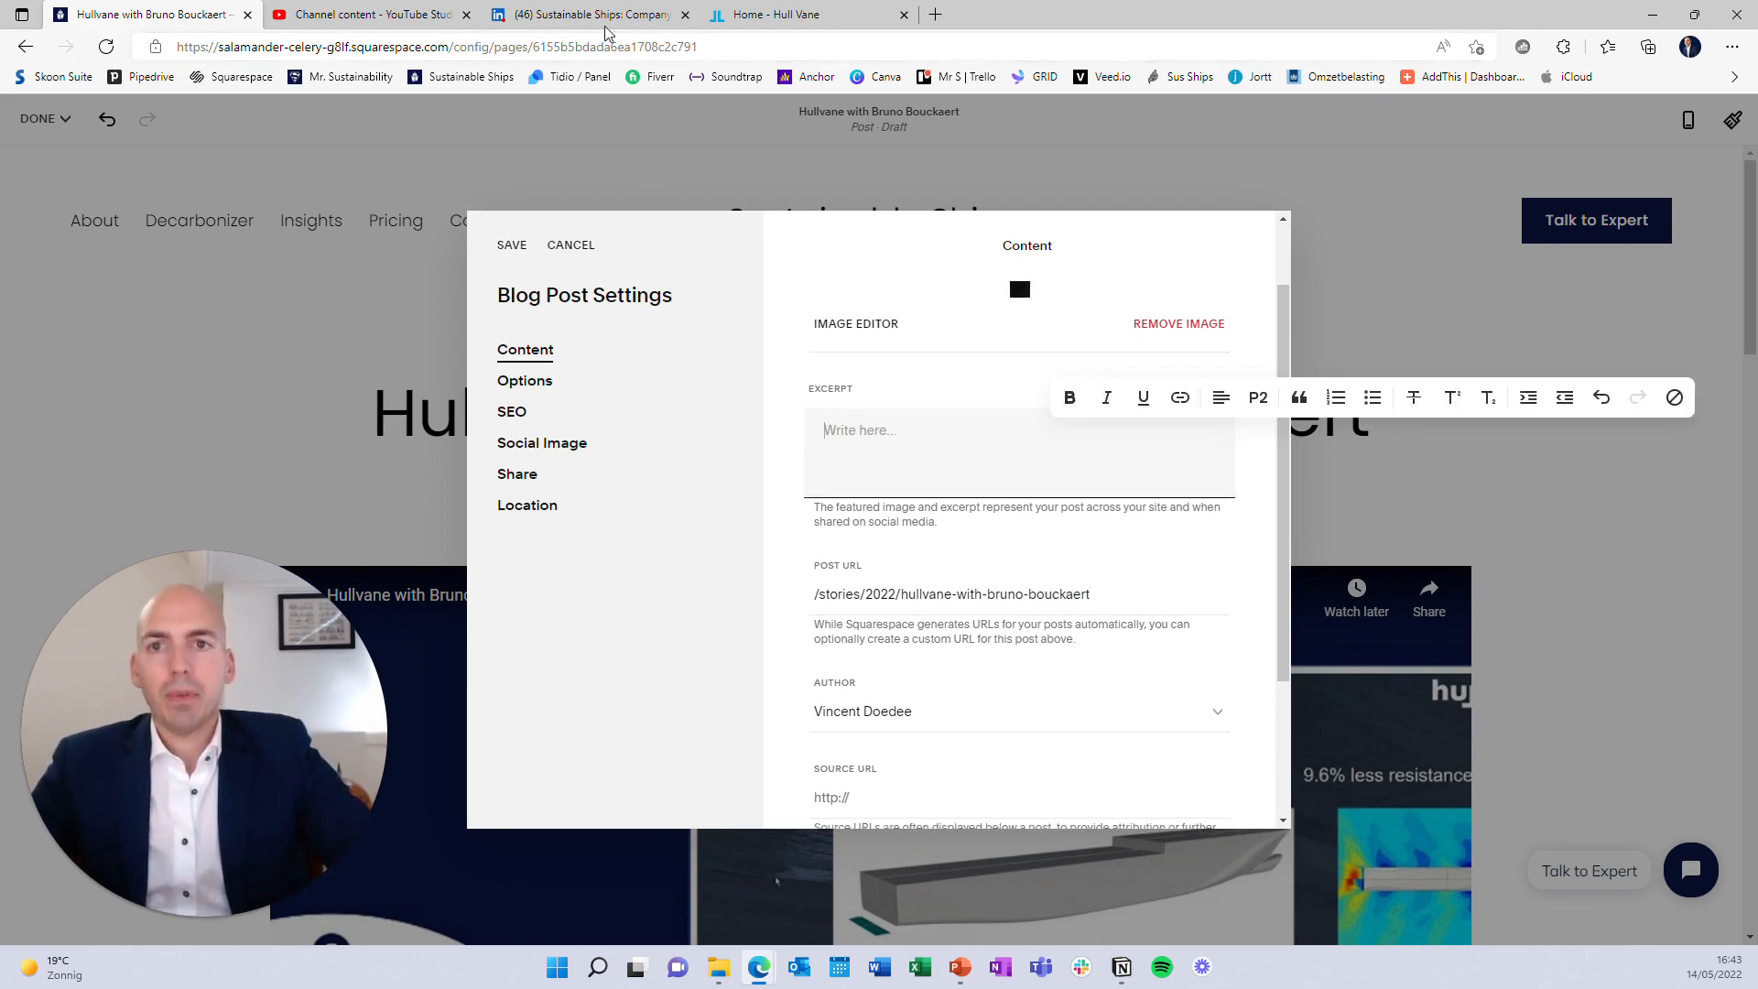
left_click(556, 16)
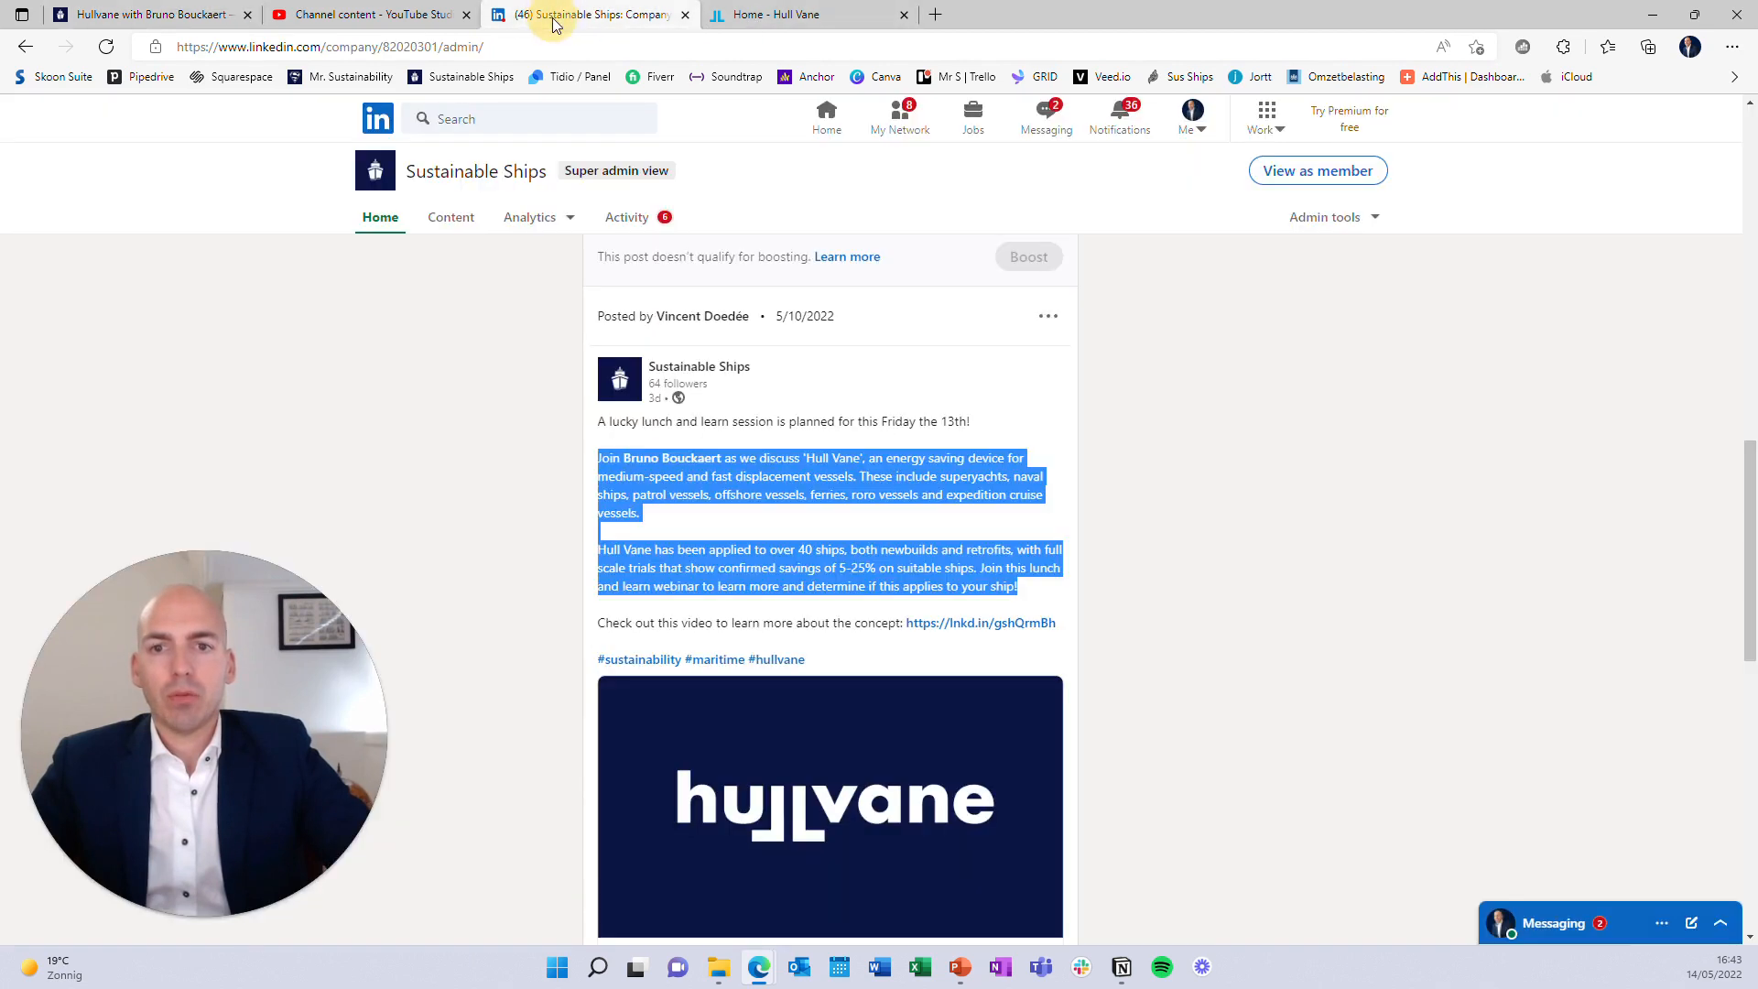
key("ctrl+c")
left_click(174, 15)
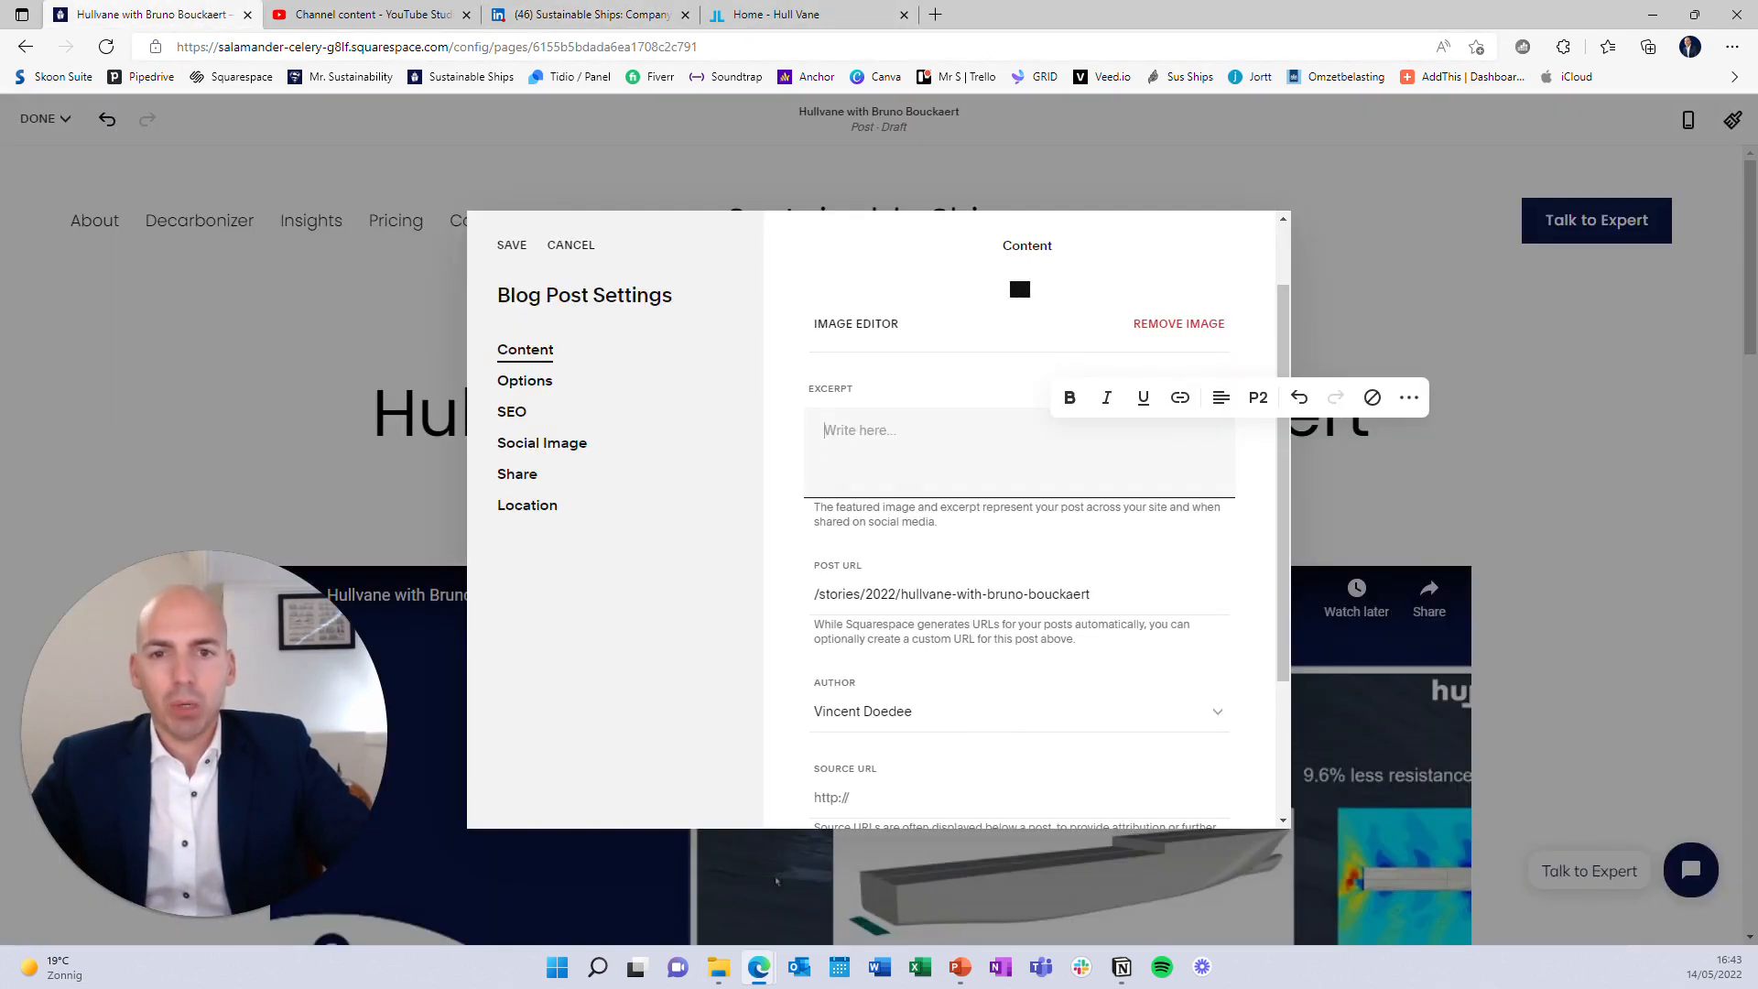
left_click(895, 437)
key("ctrl+v")
Trim the excerpt to one paragraph ending at the 5-25% savings sentence, then select it
left_click(953, 517)
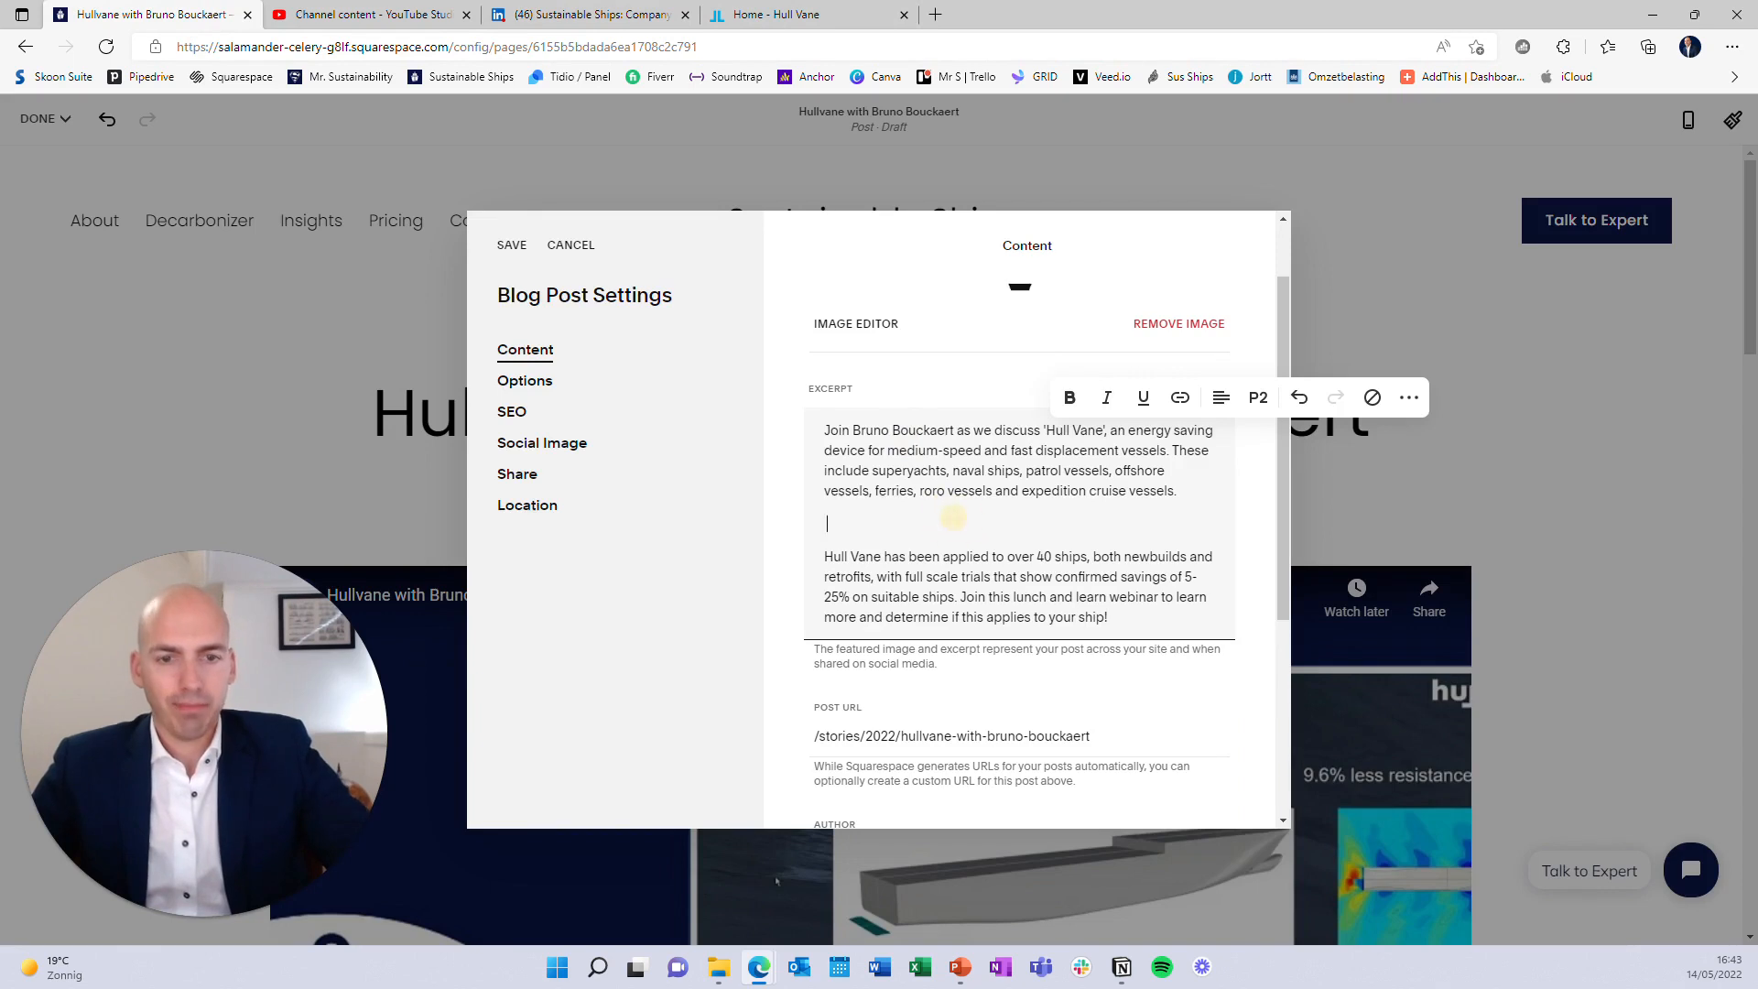
key("BackSpace")
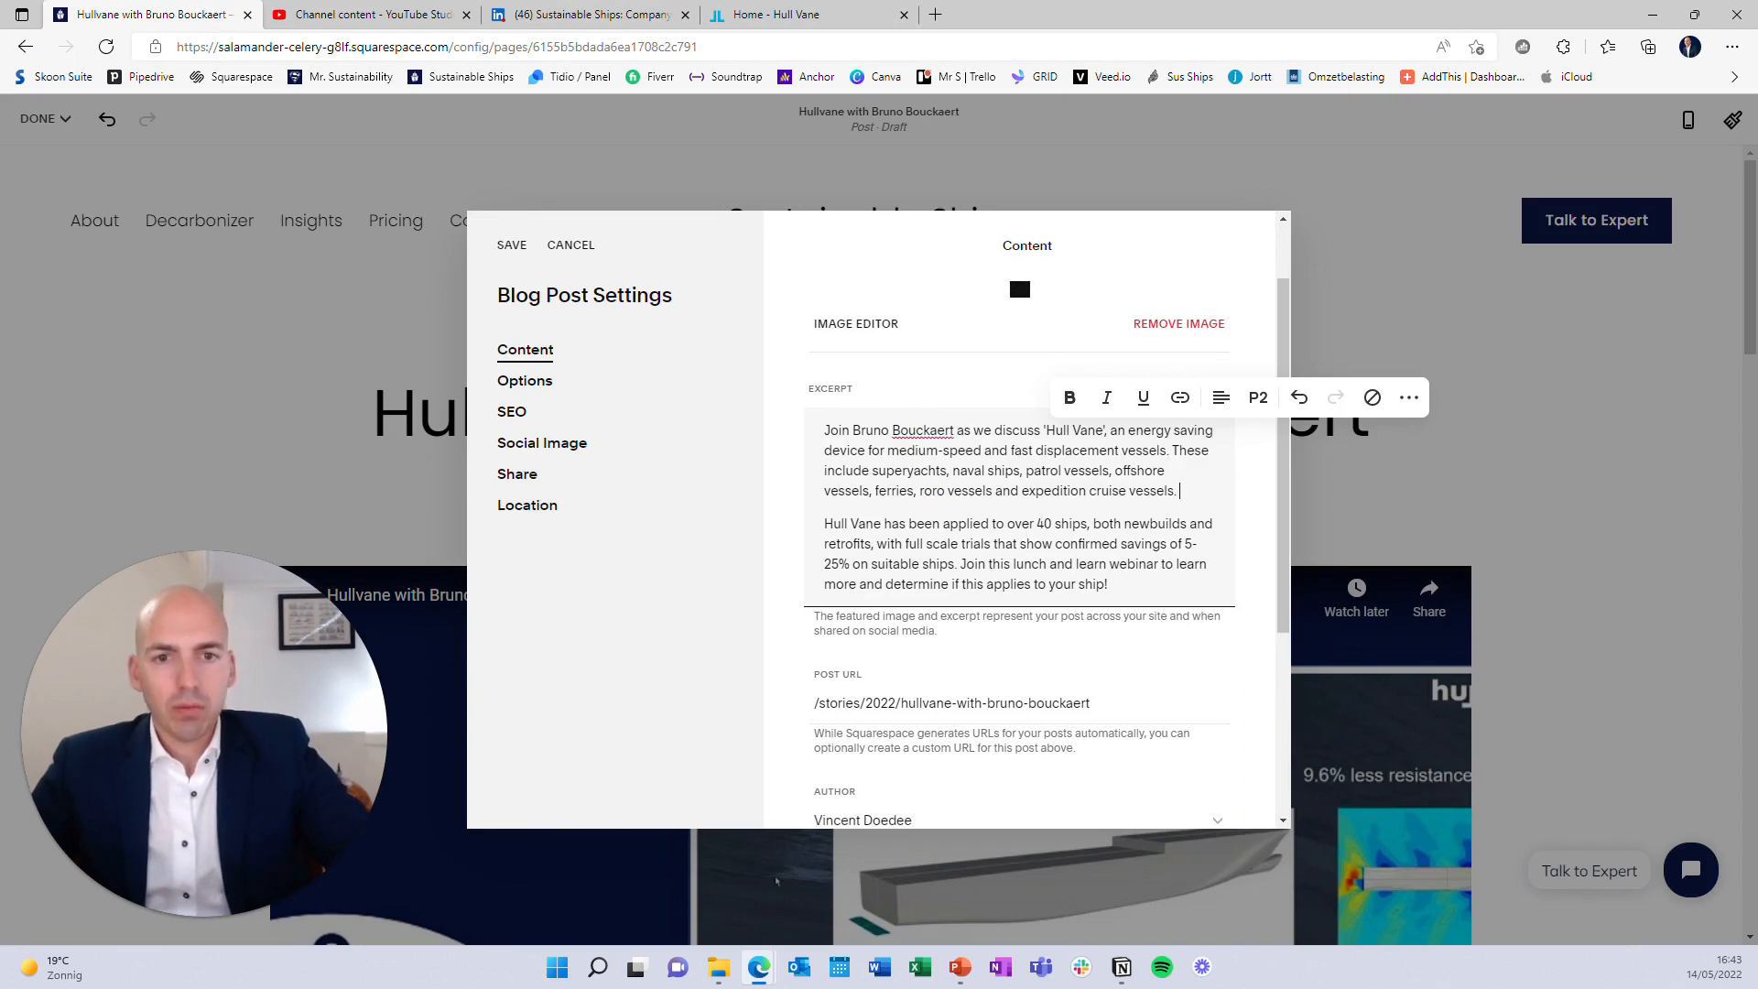
scroll(953, 517, "up", 2)
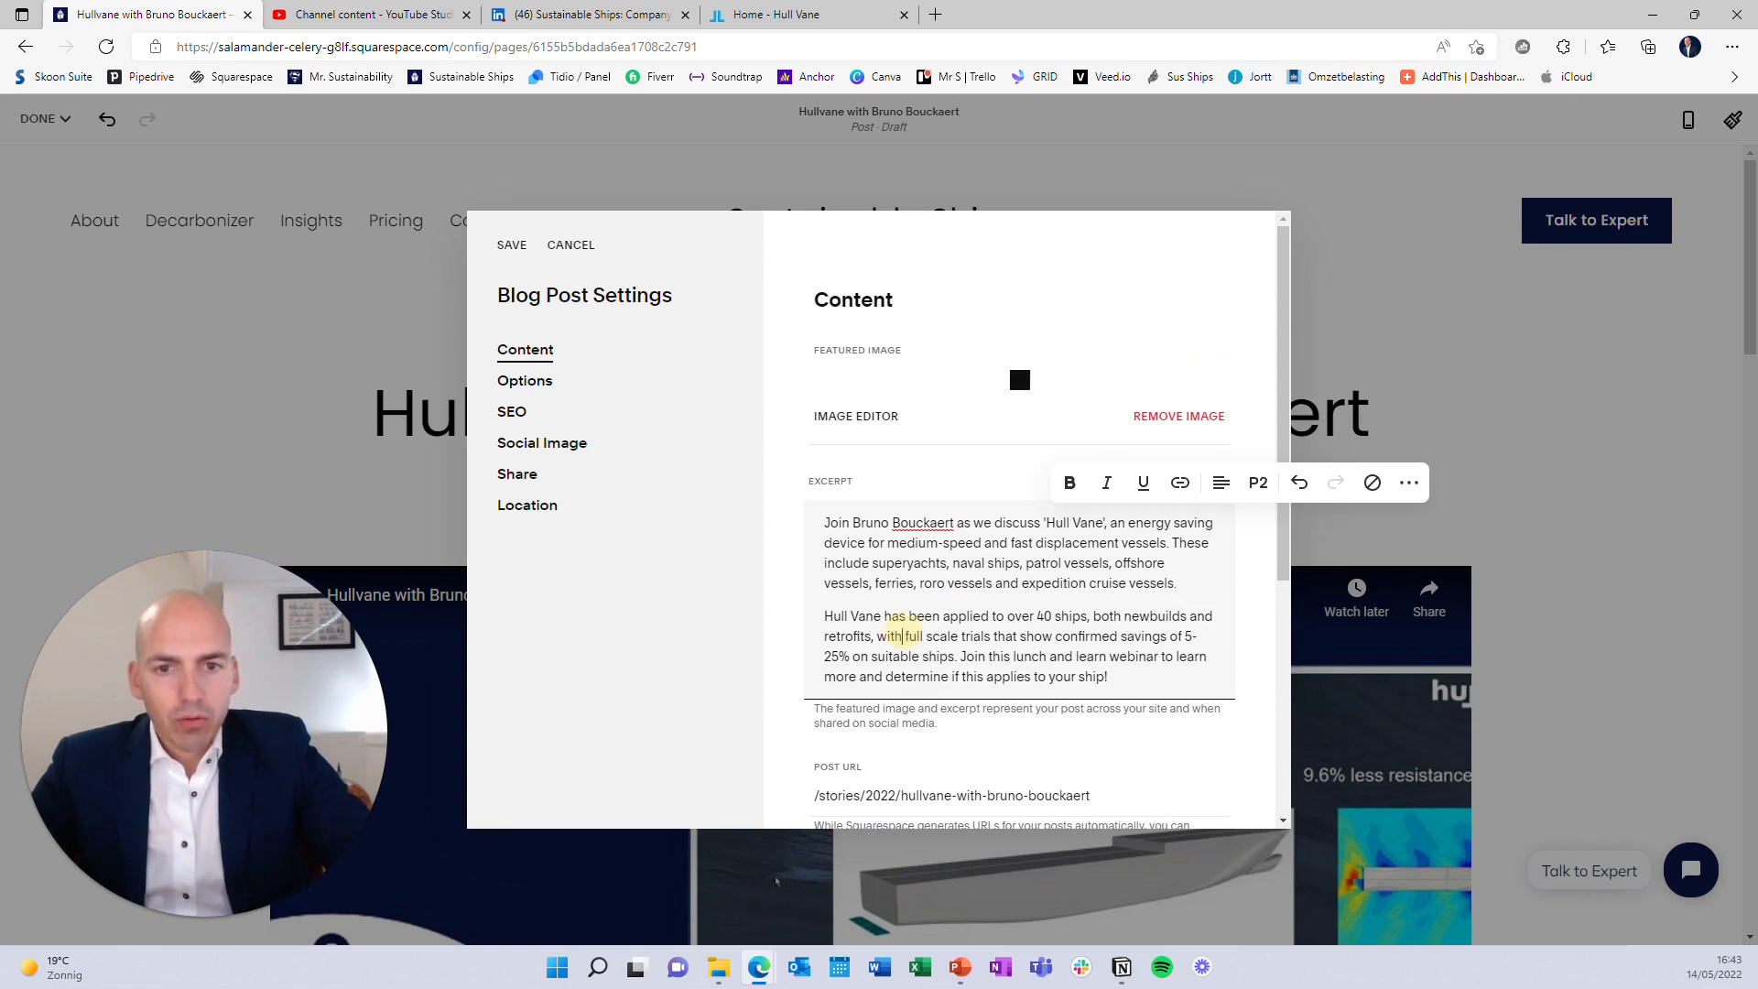
left_click_drag(903, 636, 825, 615)
key("BackSpace")
key("BackSpace")
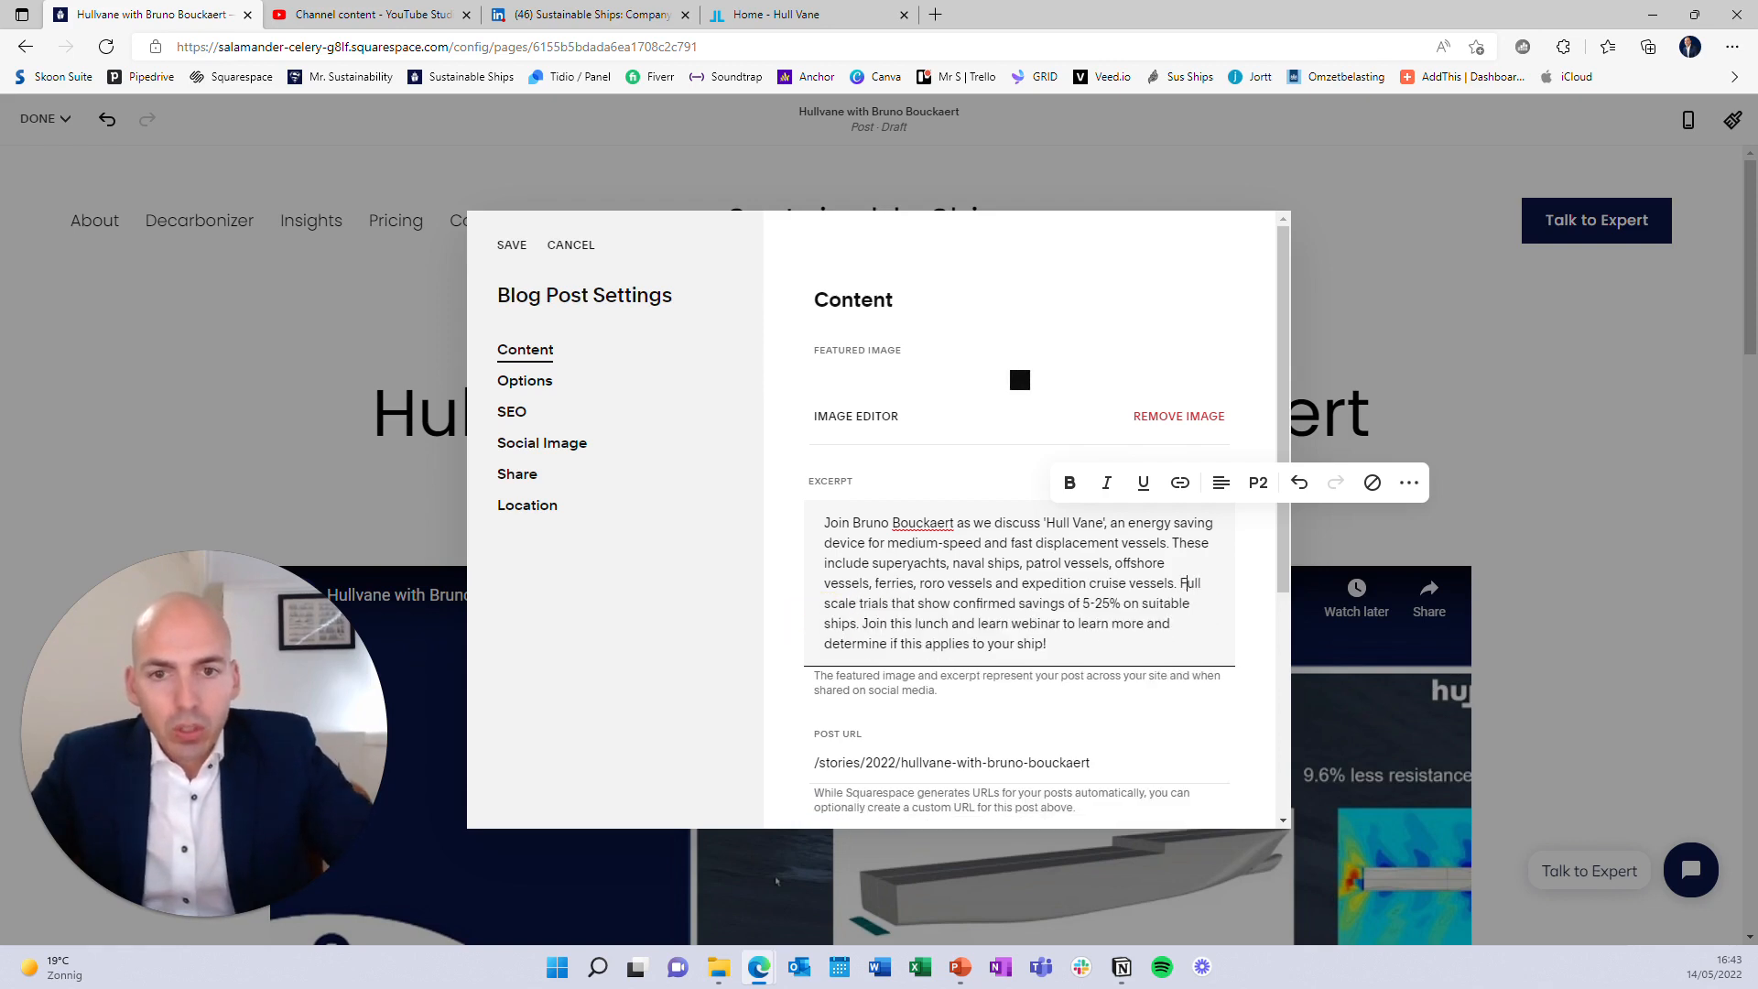
double_click(904, 602)
key("BackSpace")
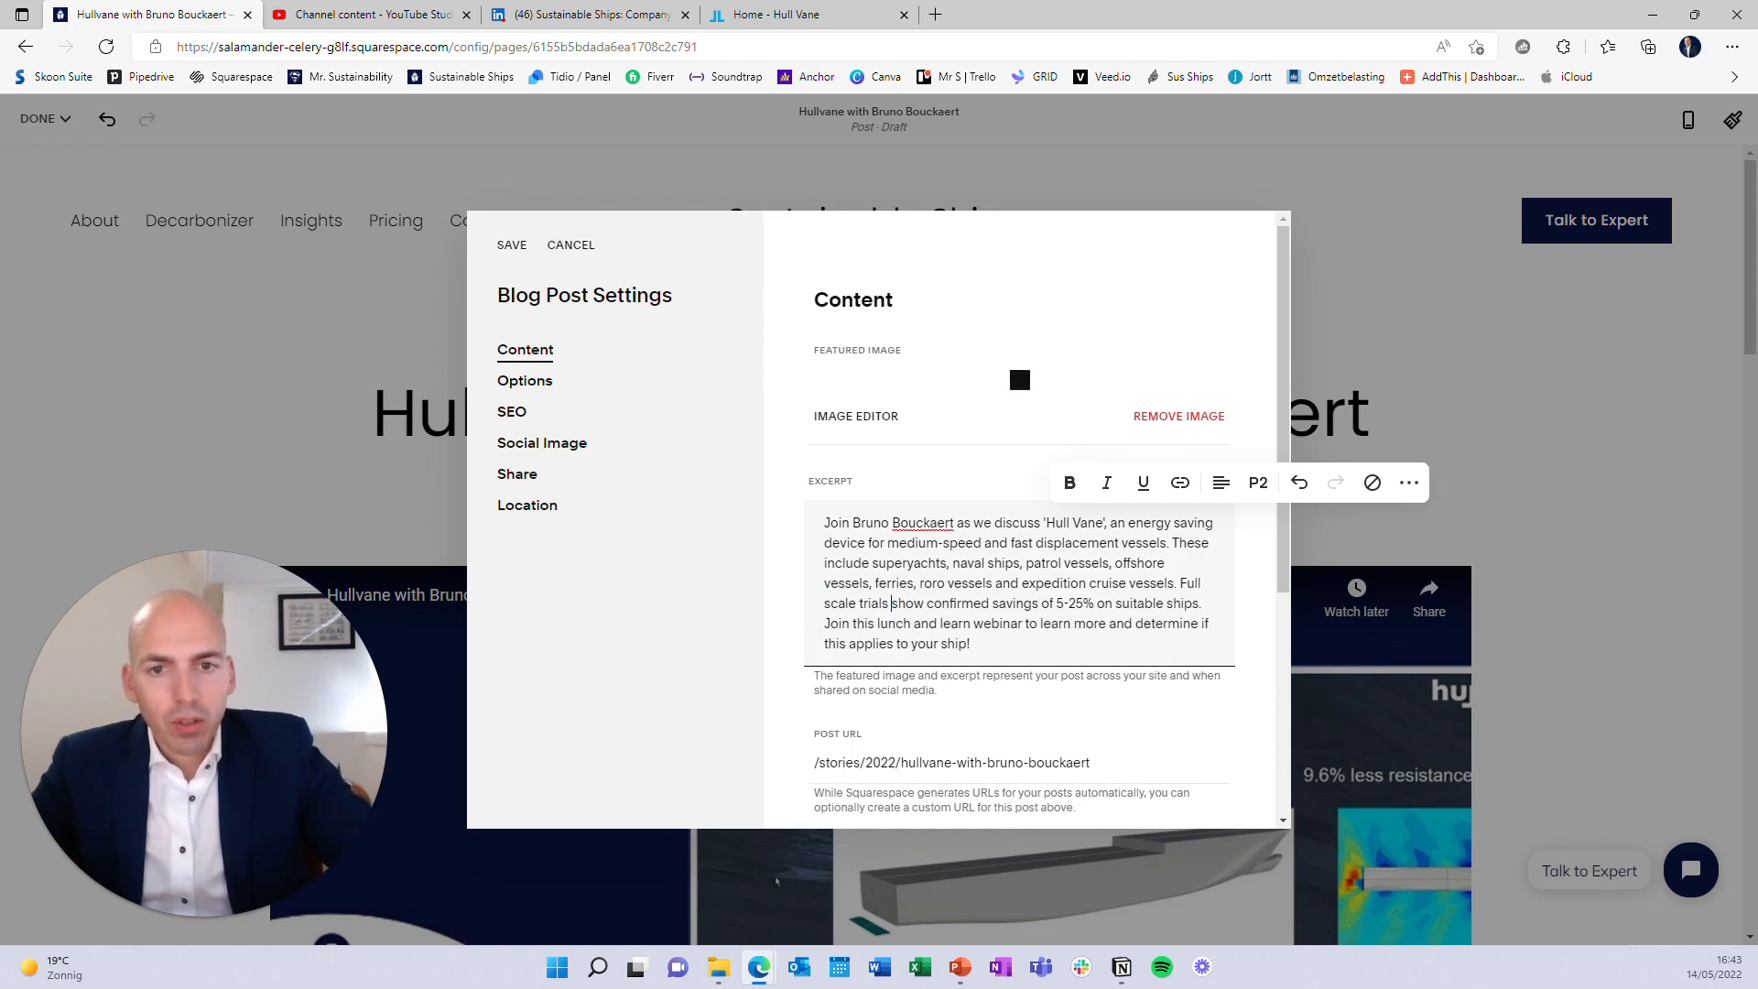
left_click_drag(972, 643, 785, 623)
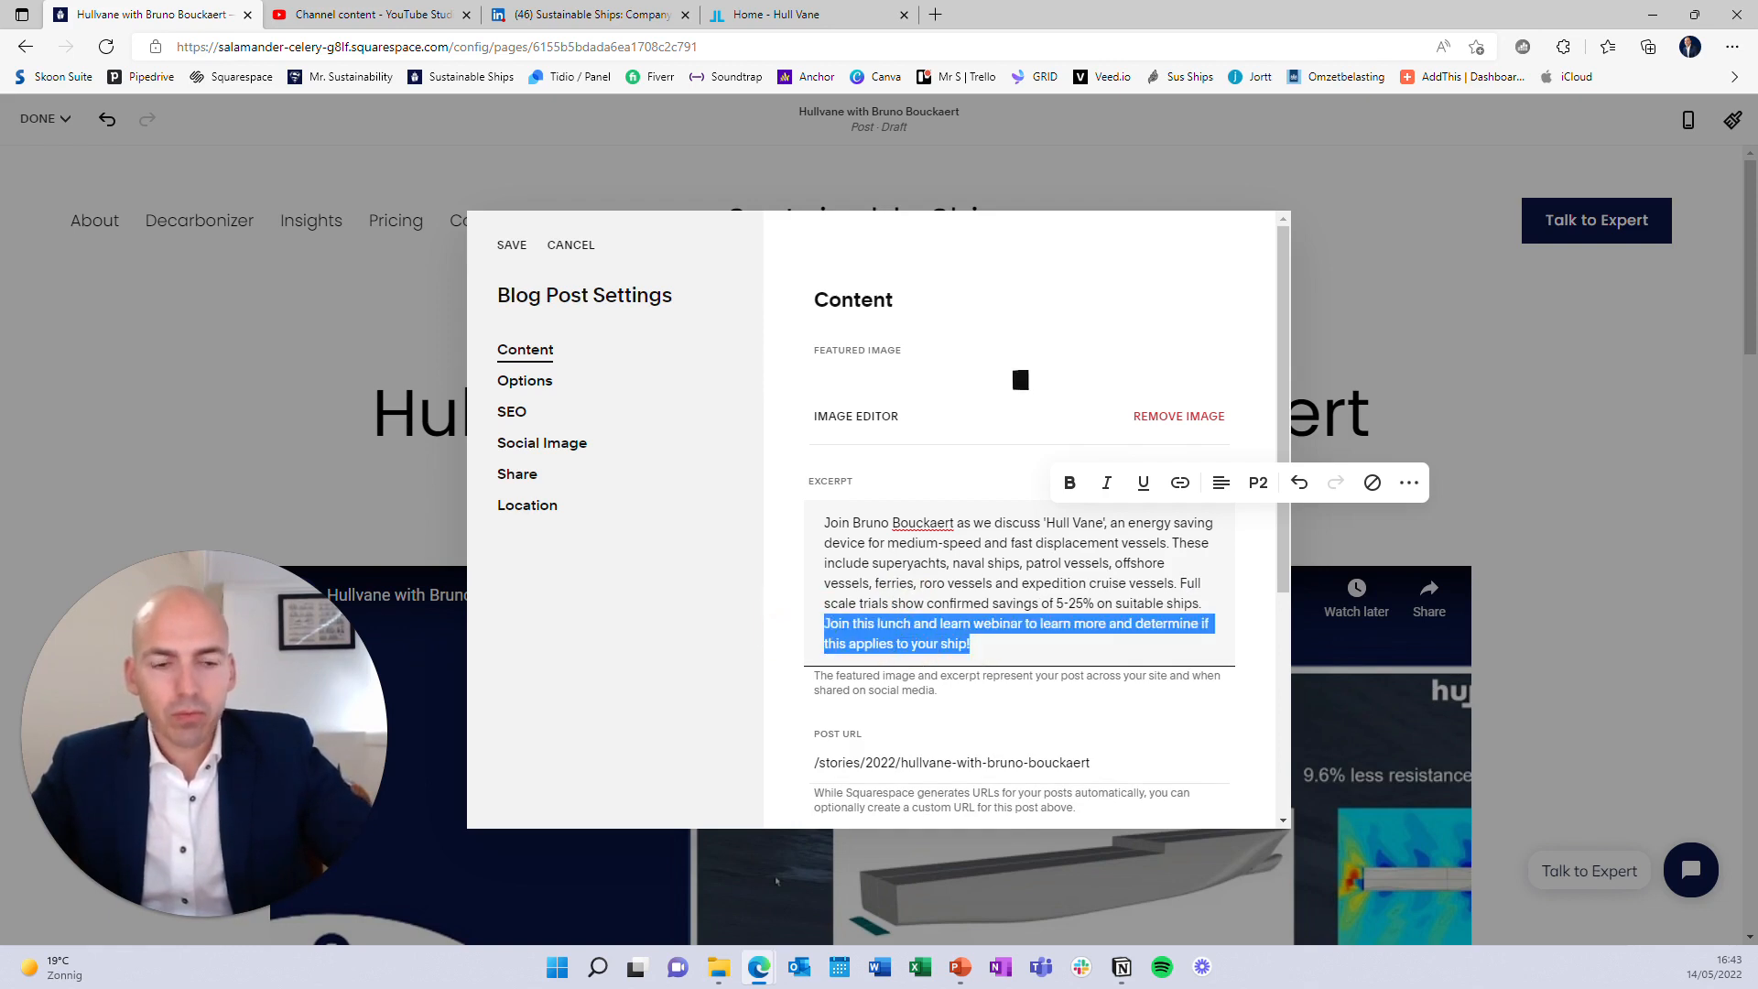
key("BackSpace")
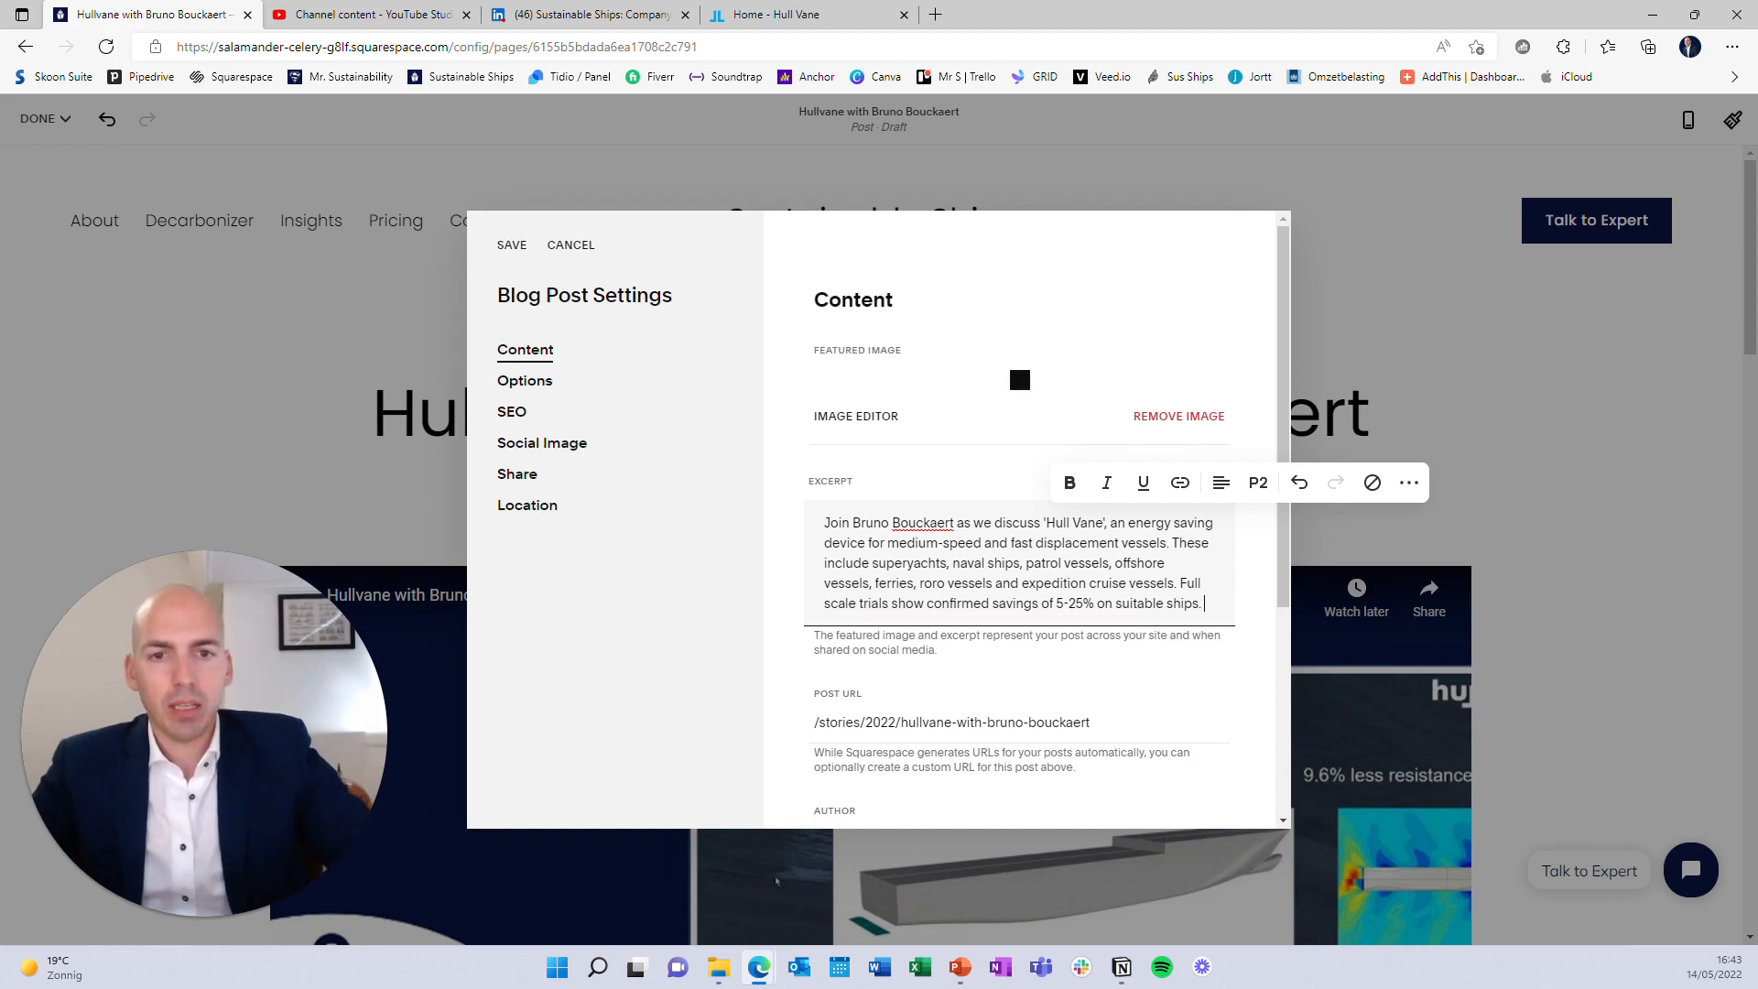
left_click_drag(1202, 604, 805, 518)
key("ctrl+c")
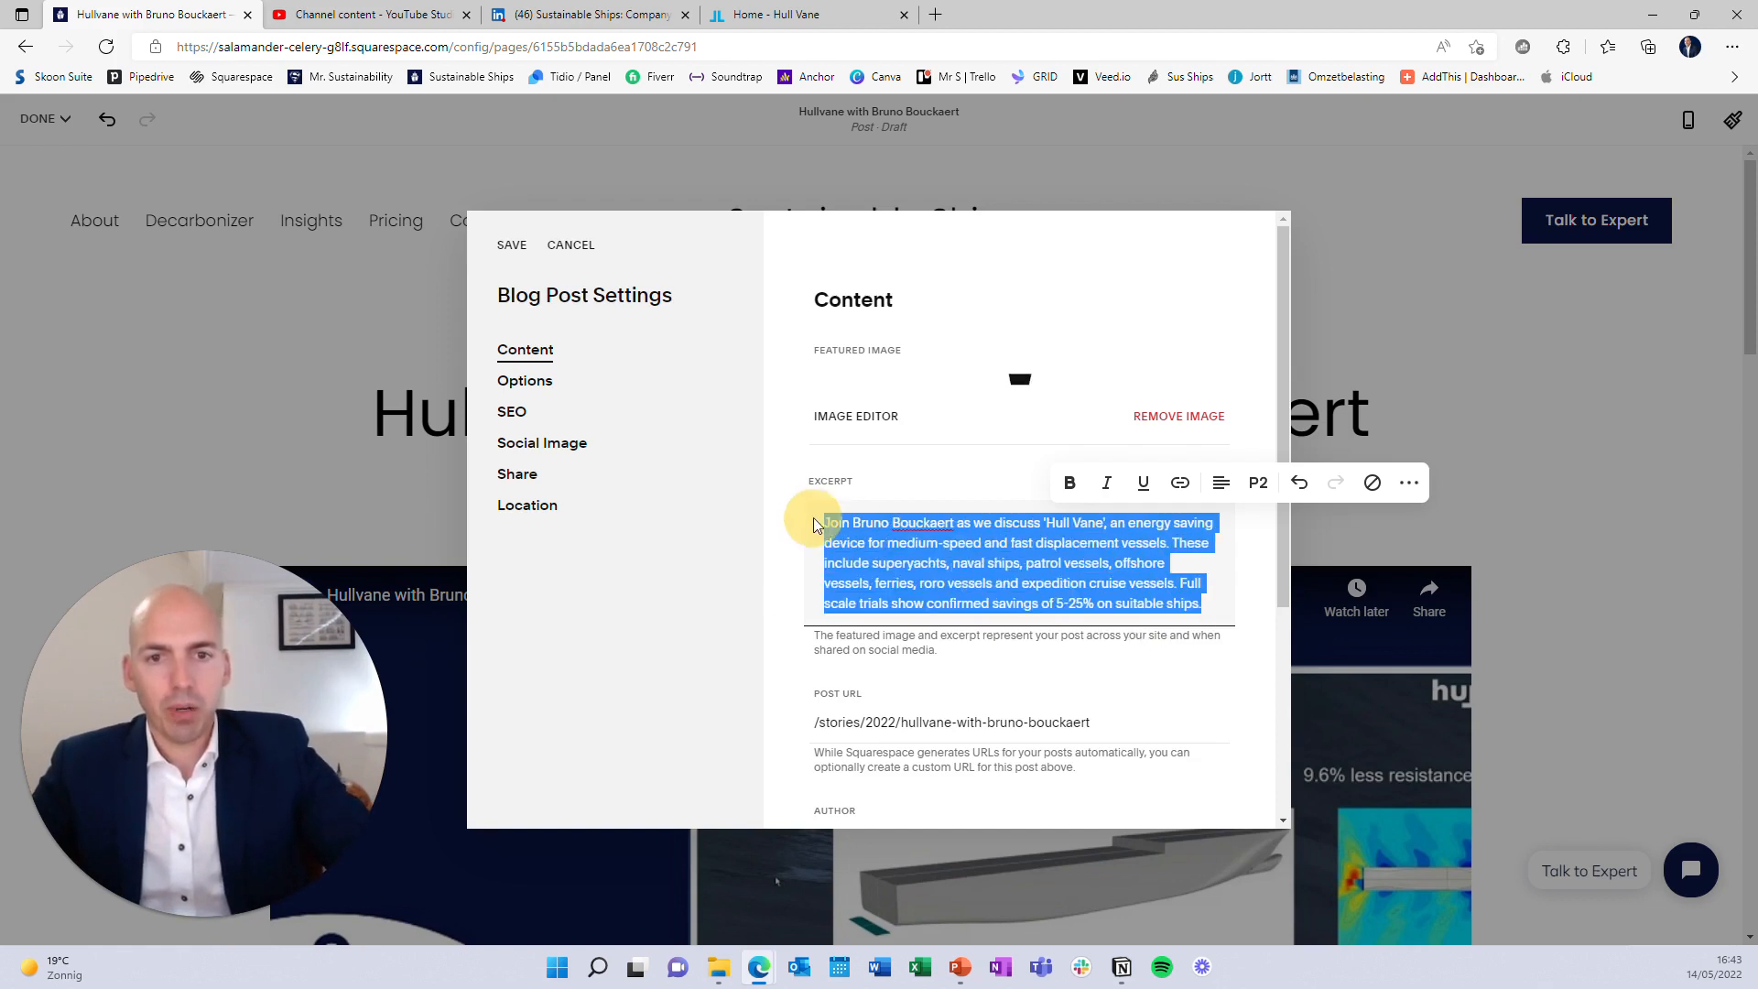
Set the post status to Published
scroll(1099, 595, "down", 4)
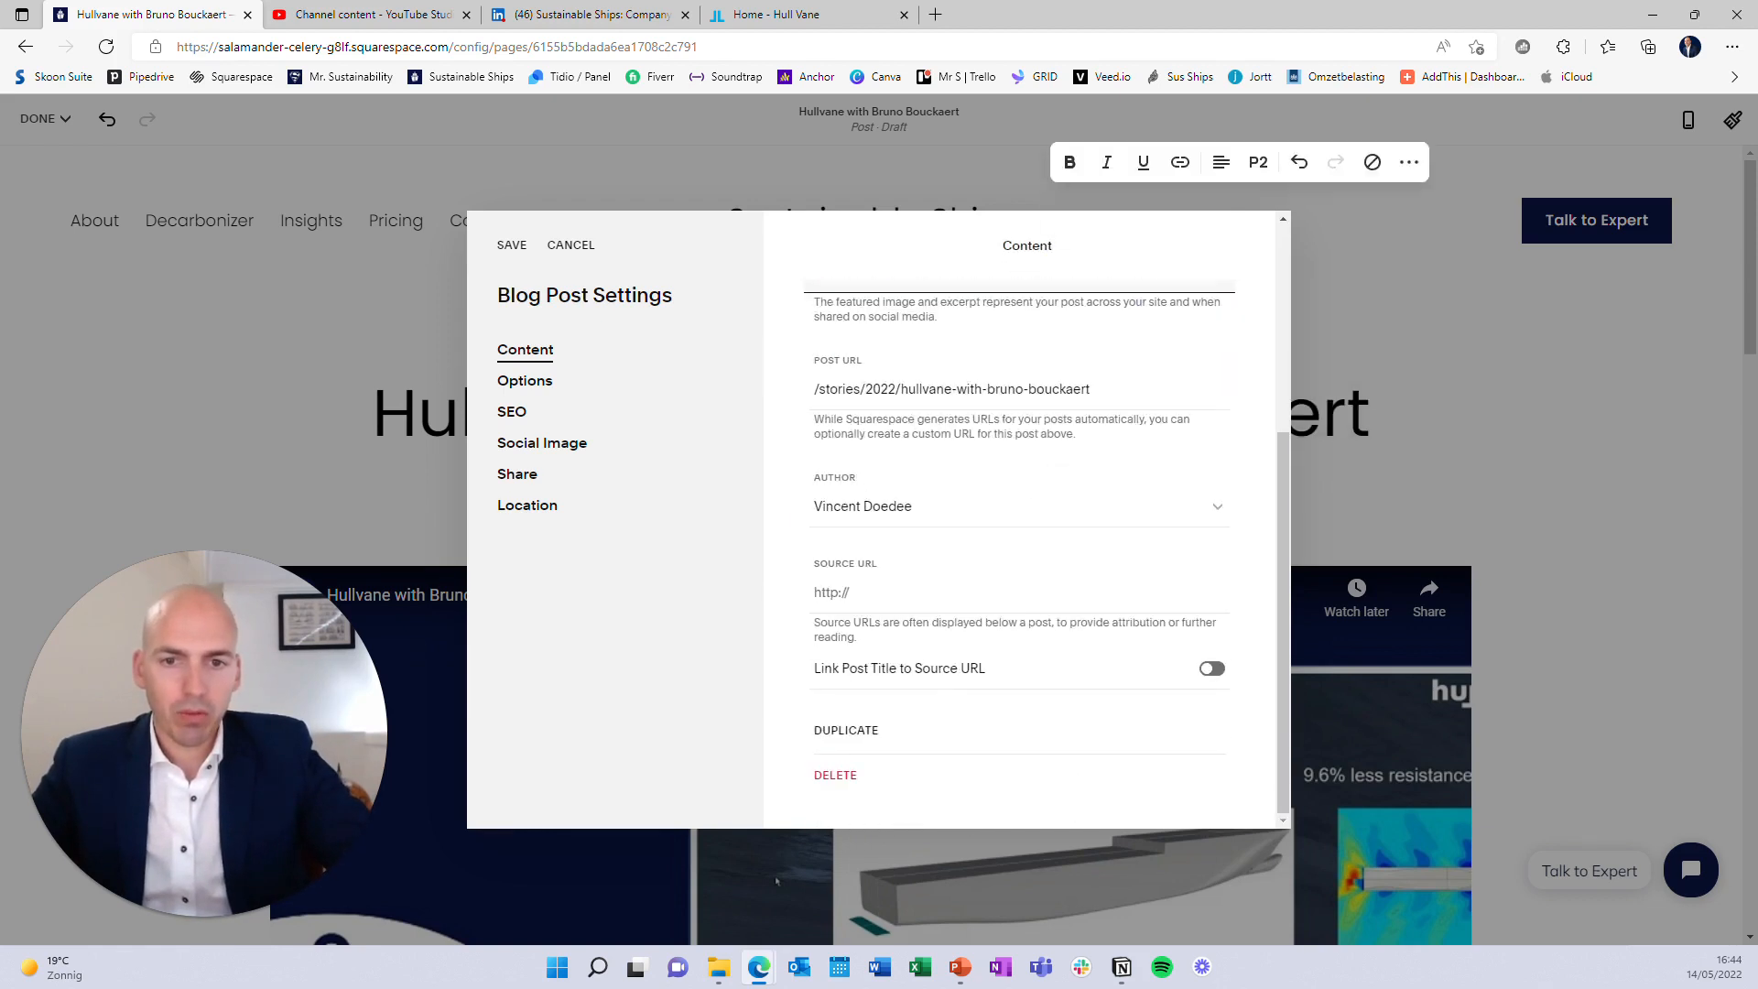
left_click(558, 381)
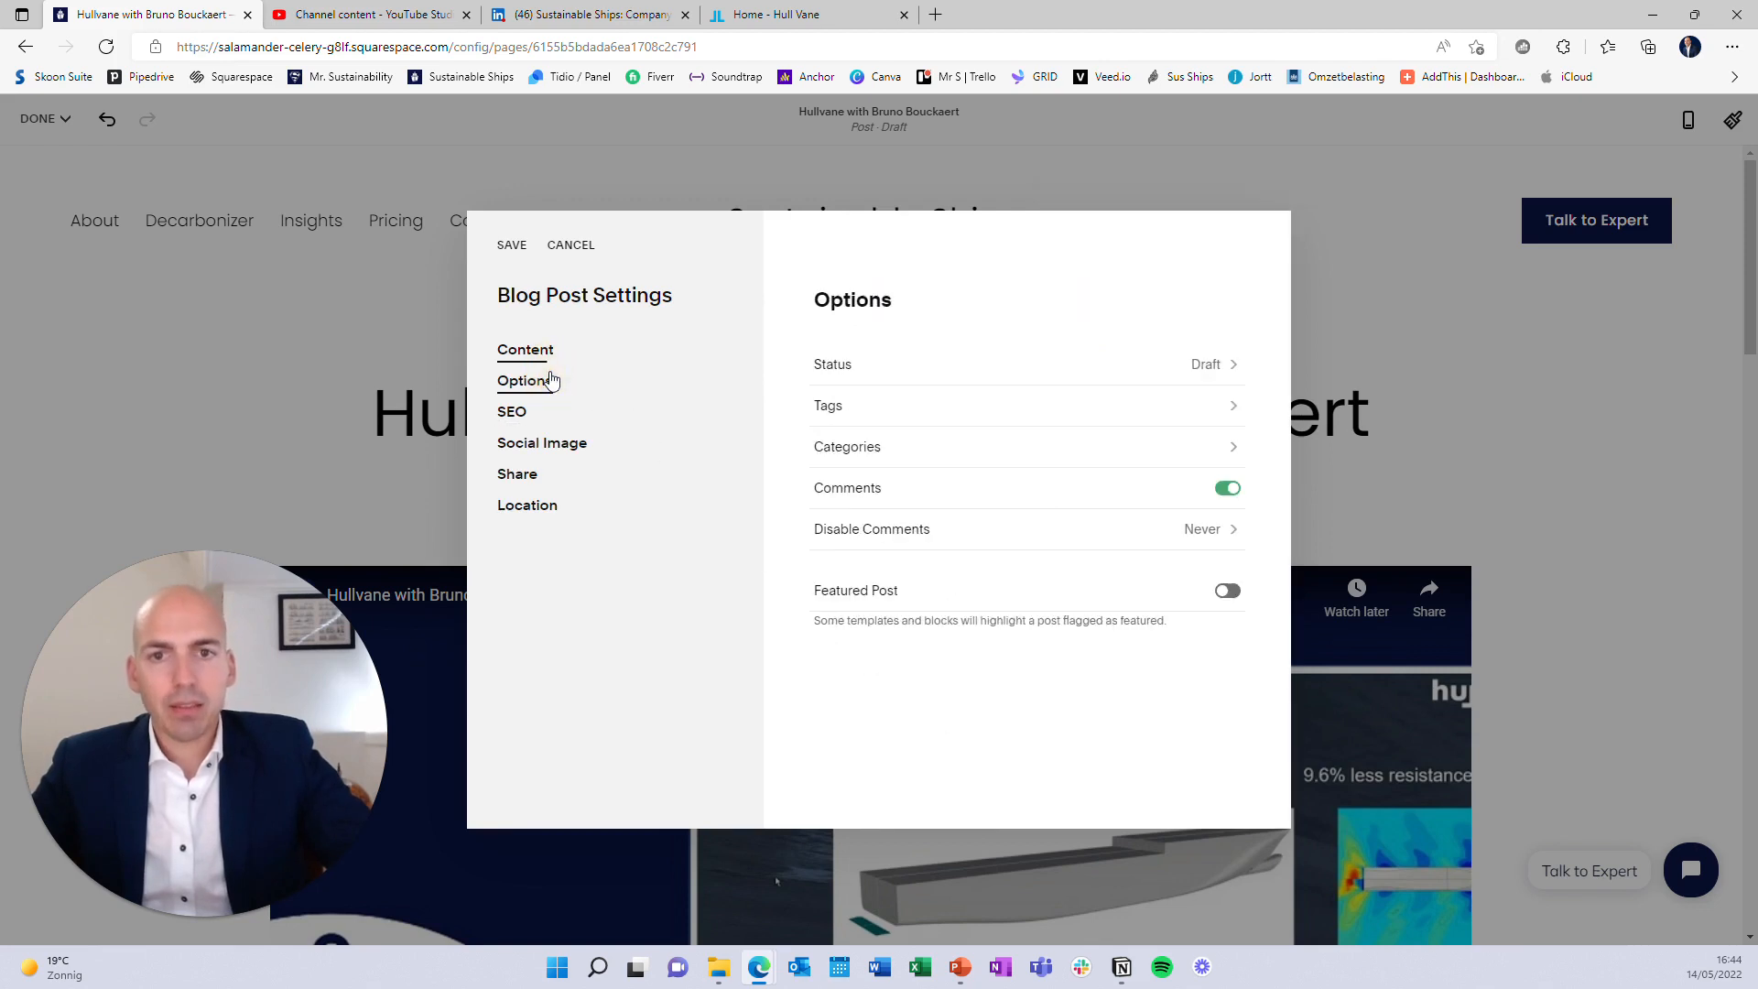
left_click(902, 379)
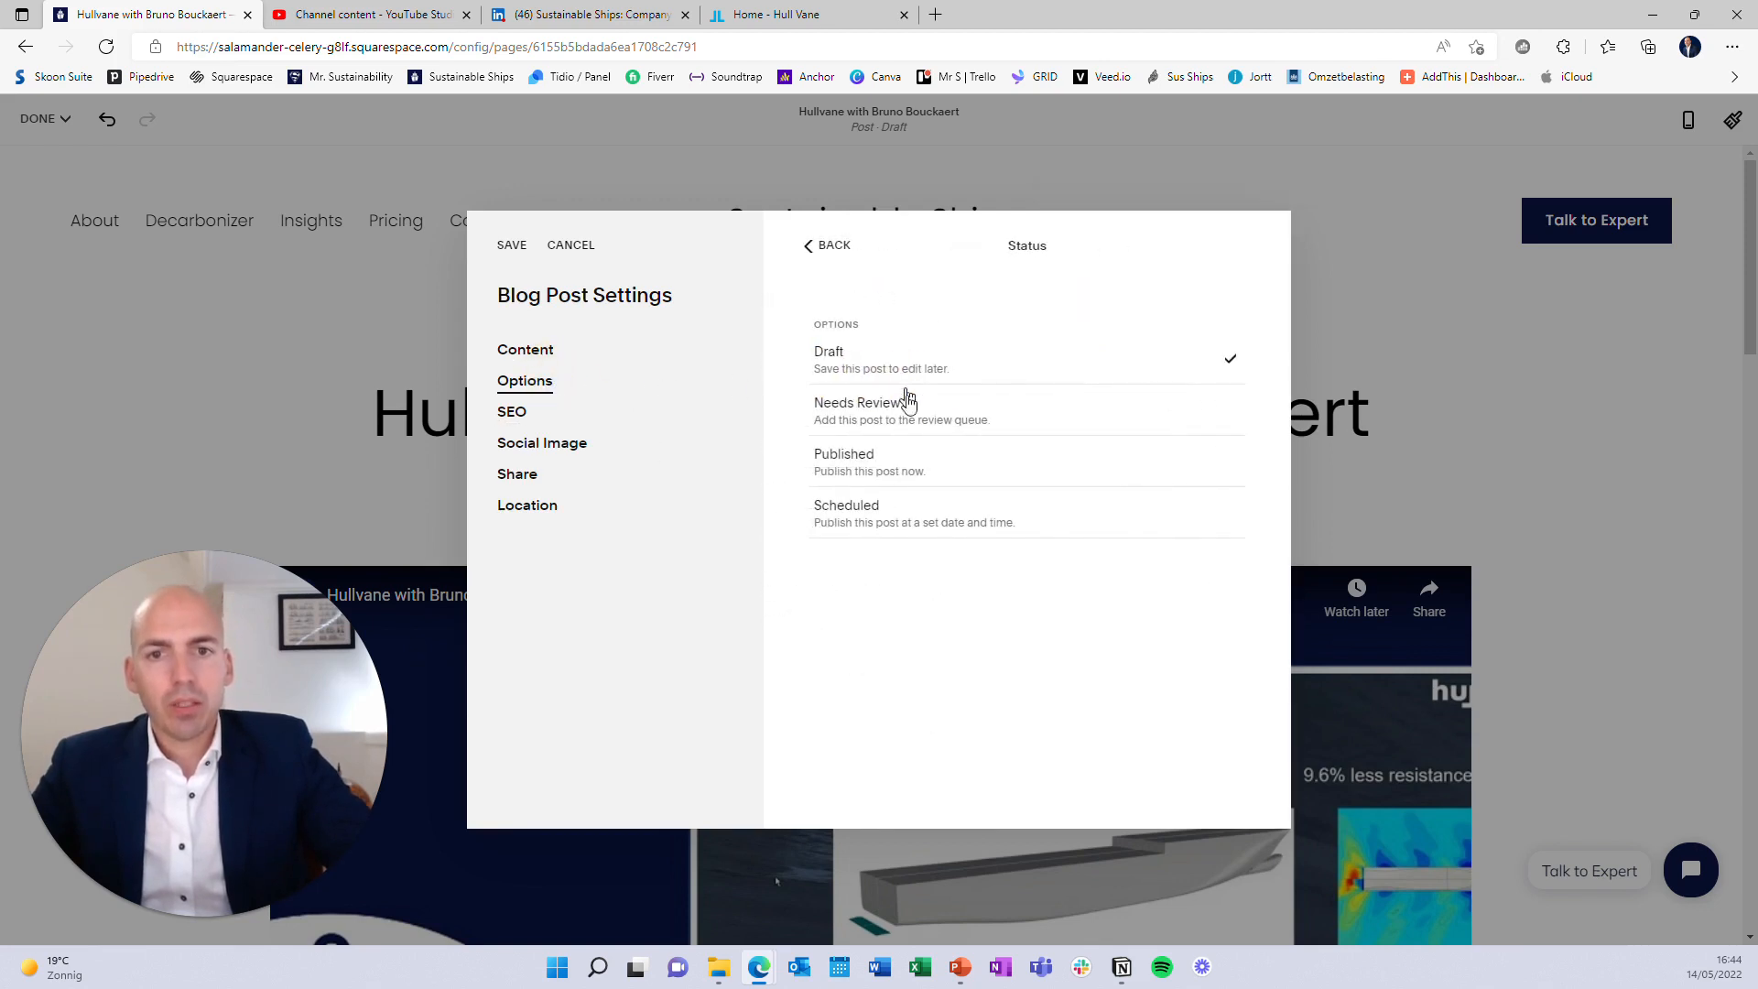
left_click(911, 469)
left_click(829, 245)
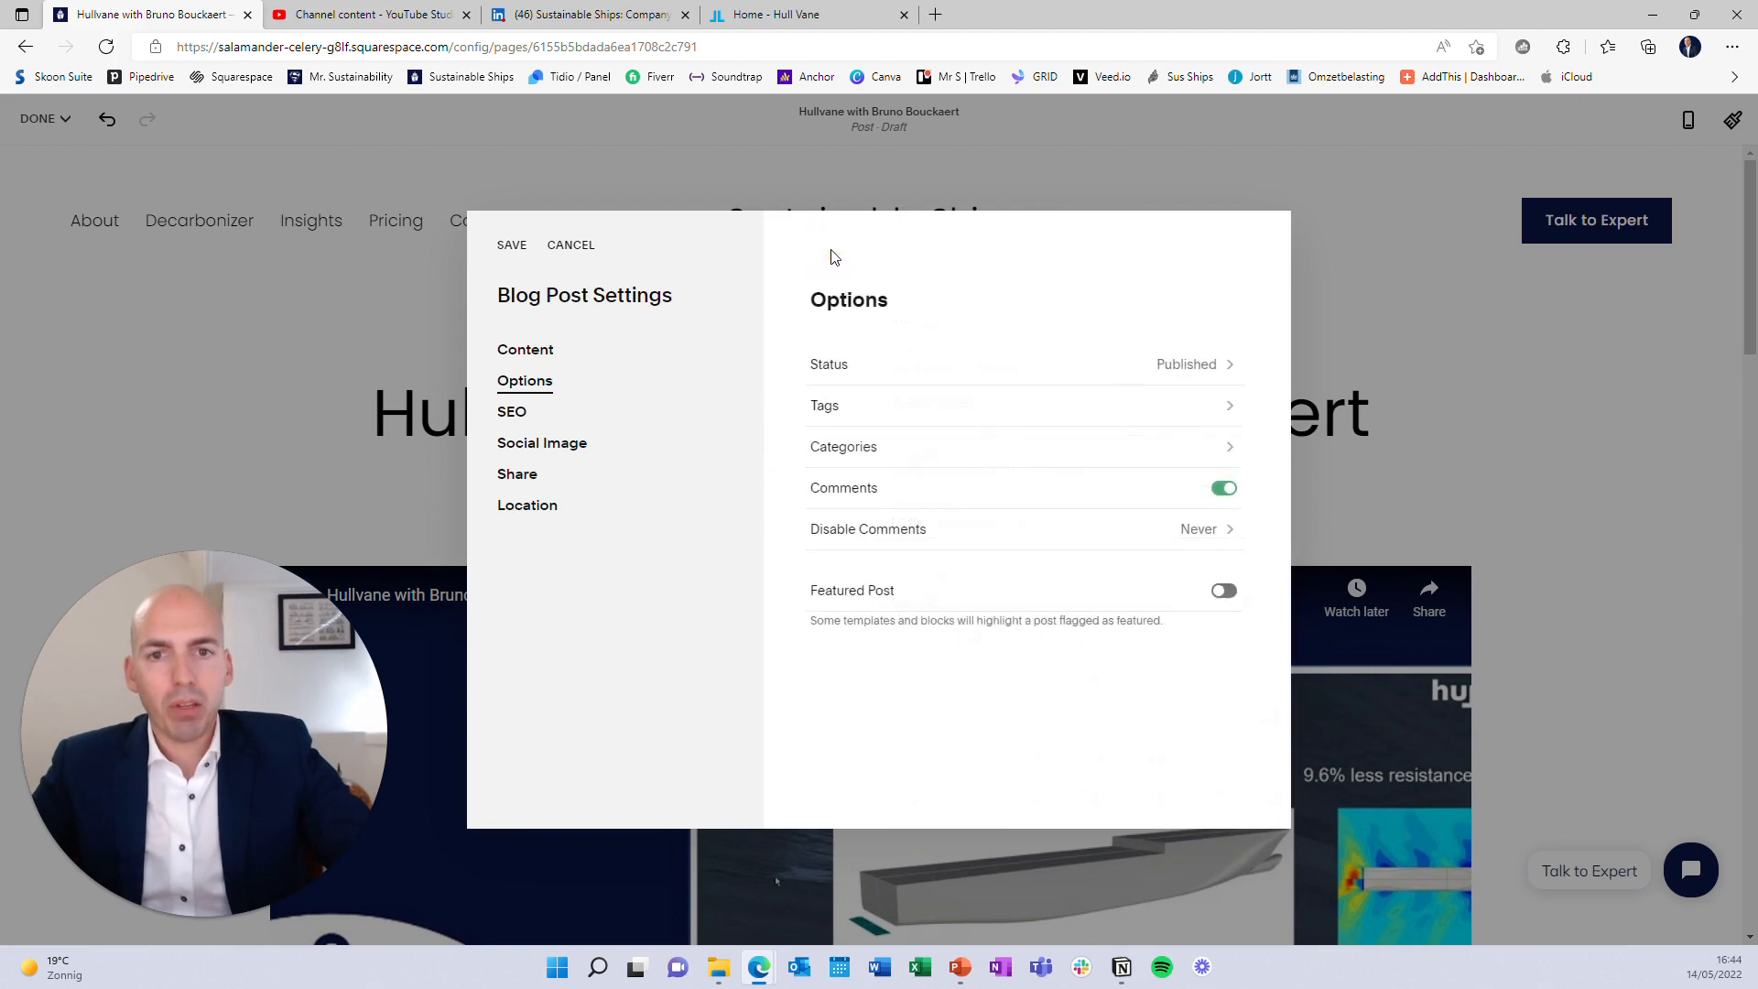
Replace the Hull Coating tag with a 'Lunch and Learn' tag
left_click(867, 409)
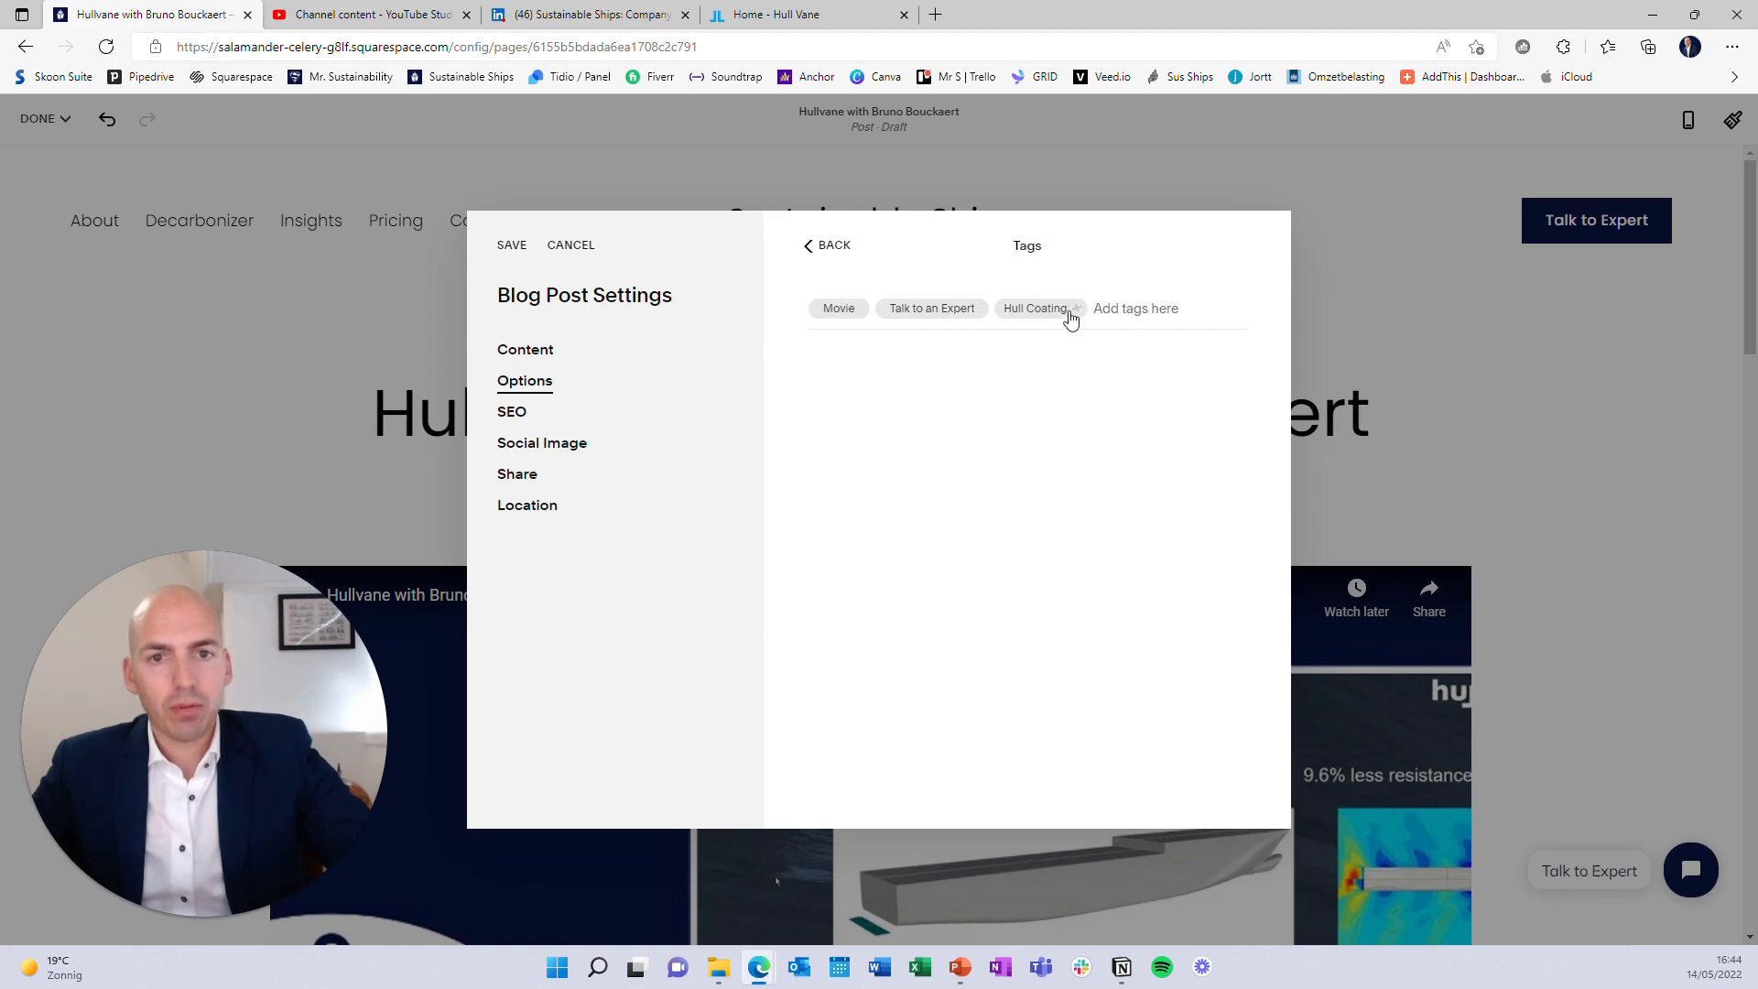
left_click(1077, 308)
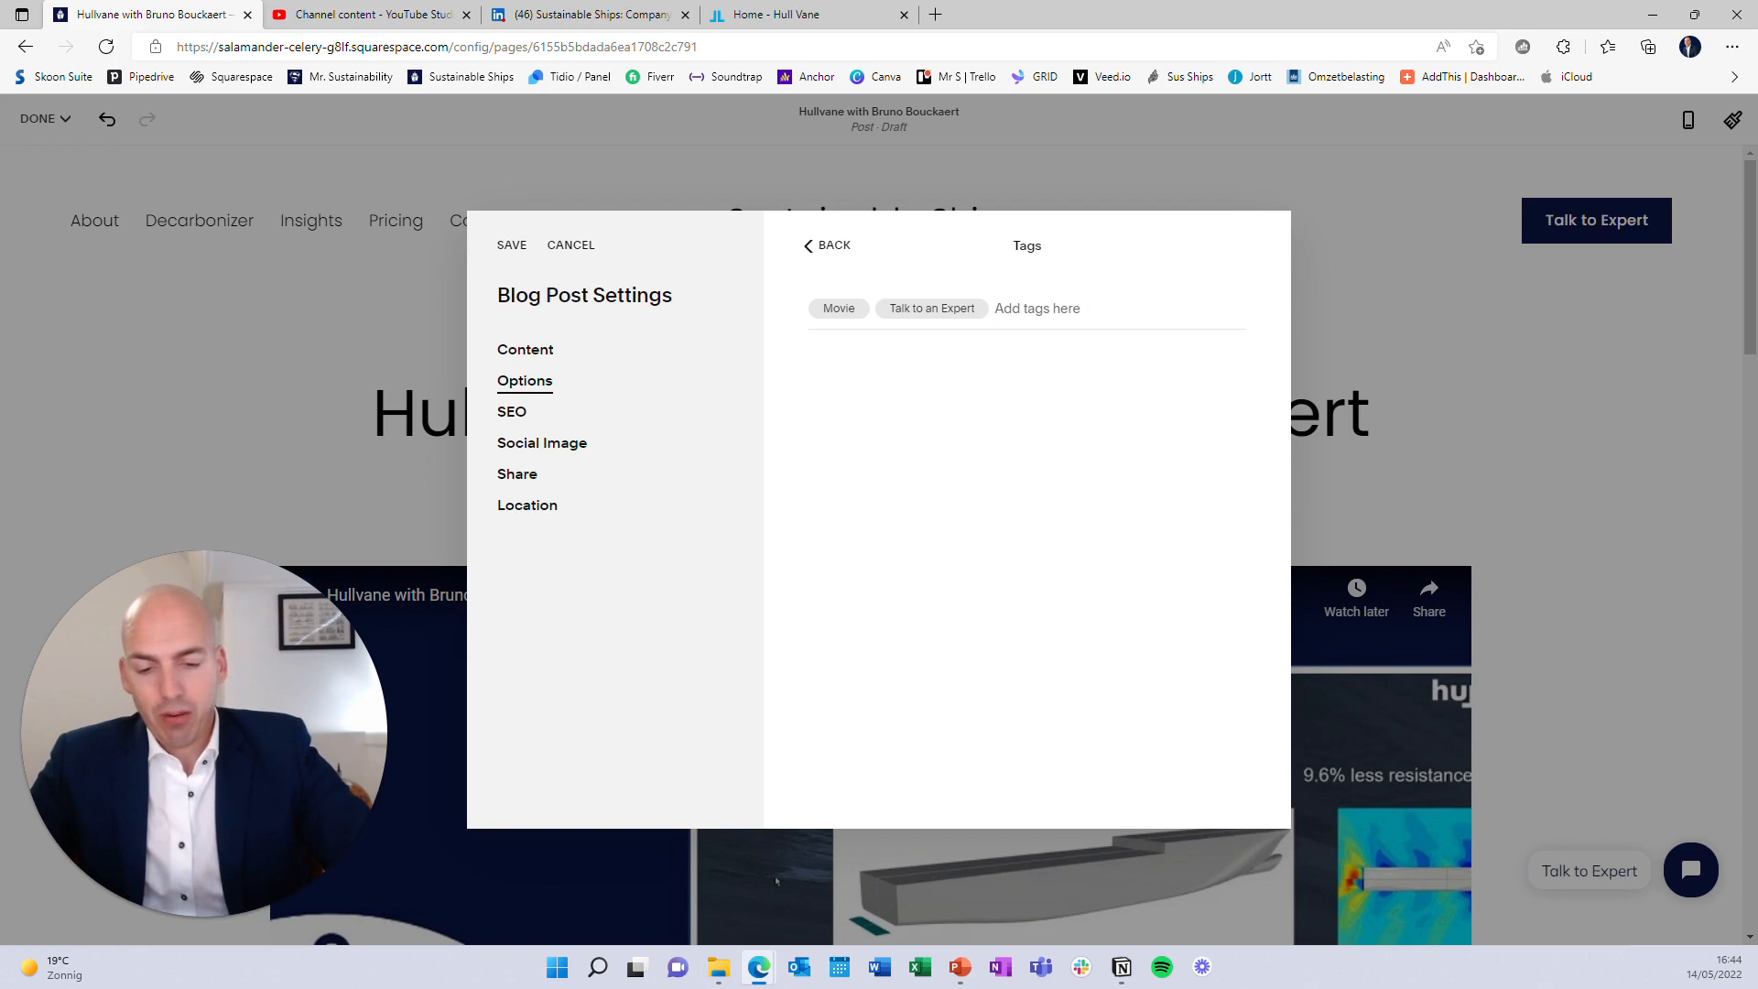
type("Lunch and L")
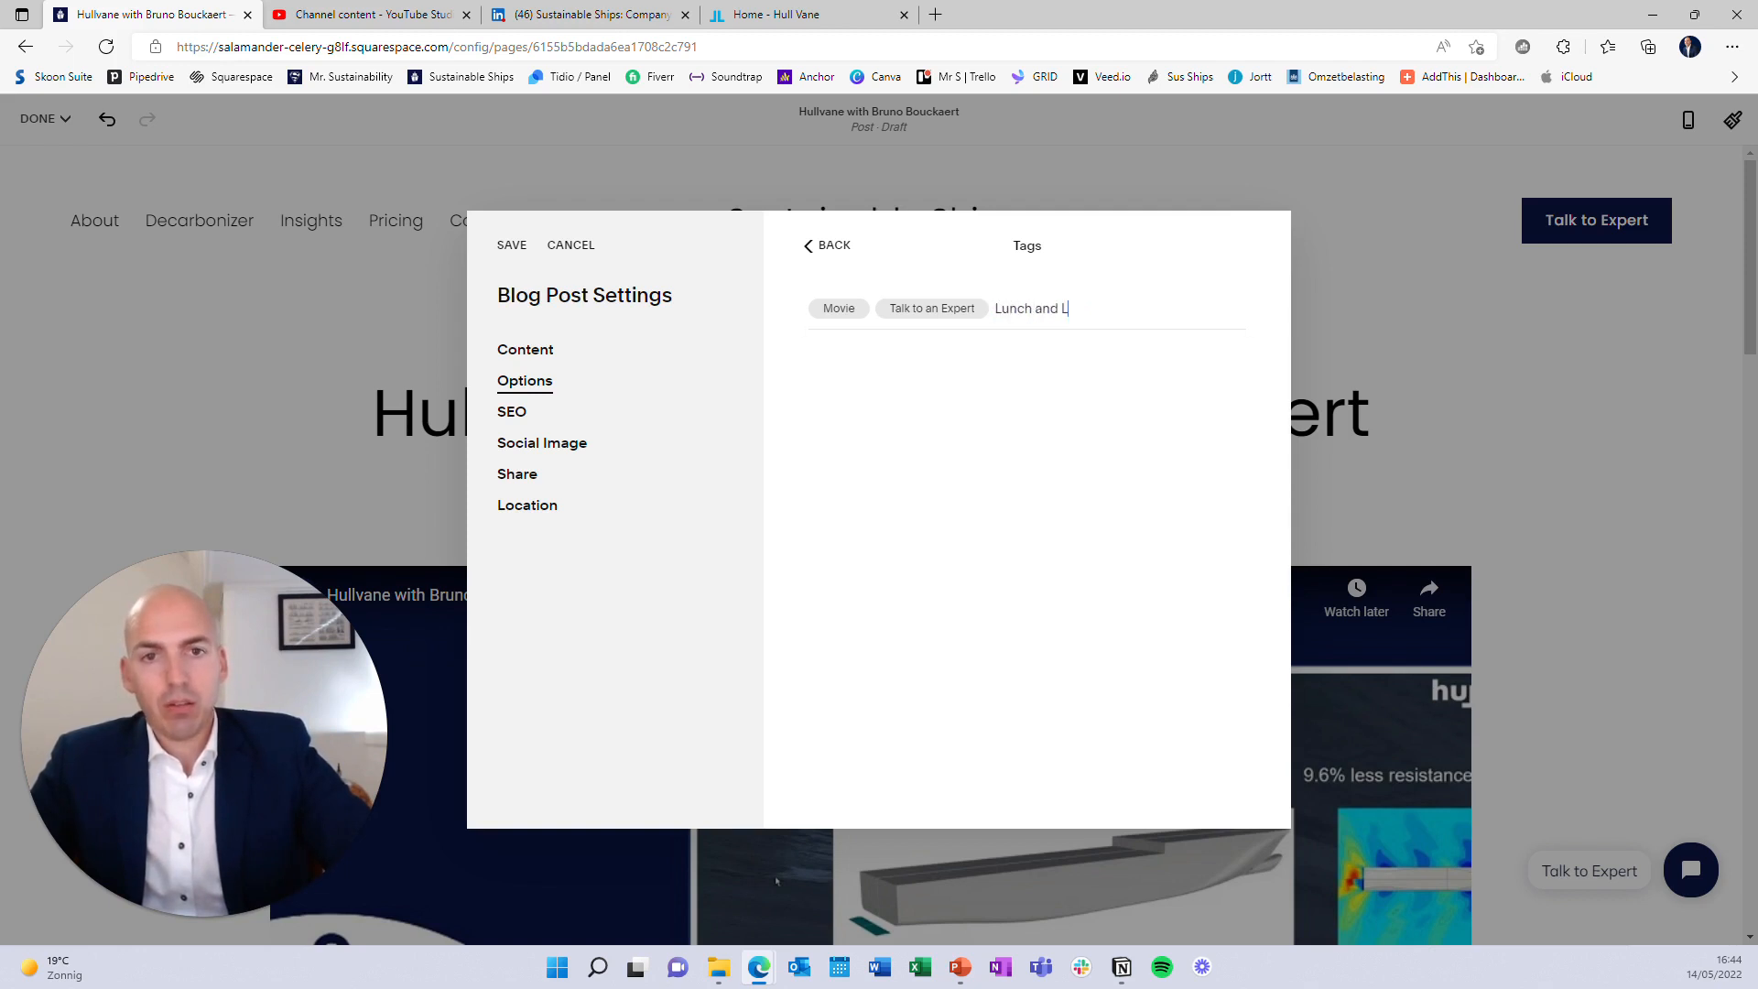
type("earn")
key("Return")
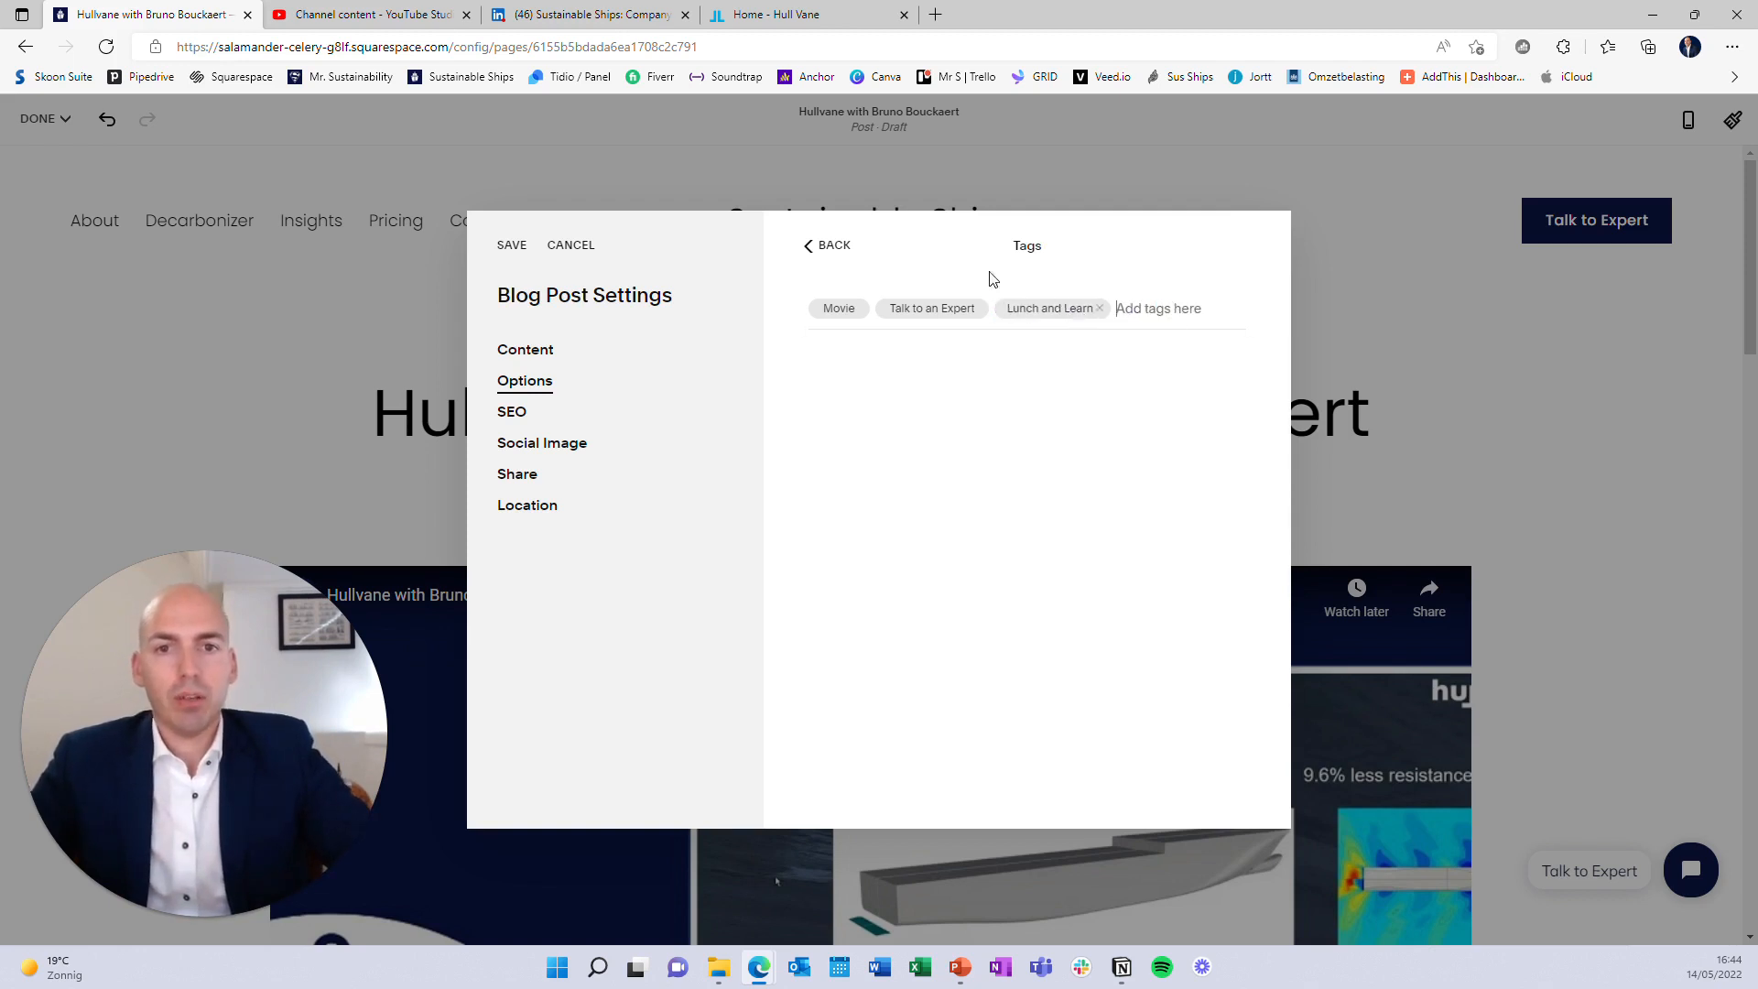
left_click(812, 249)
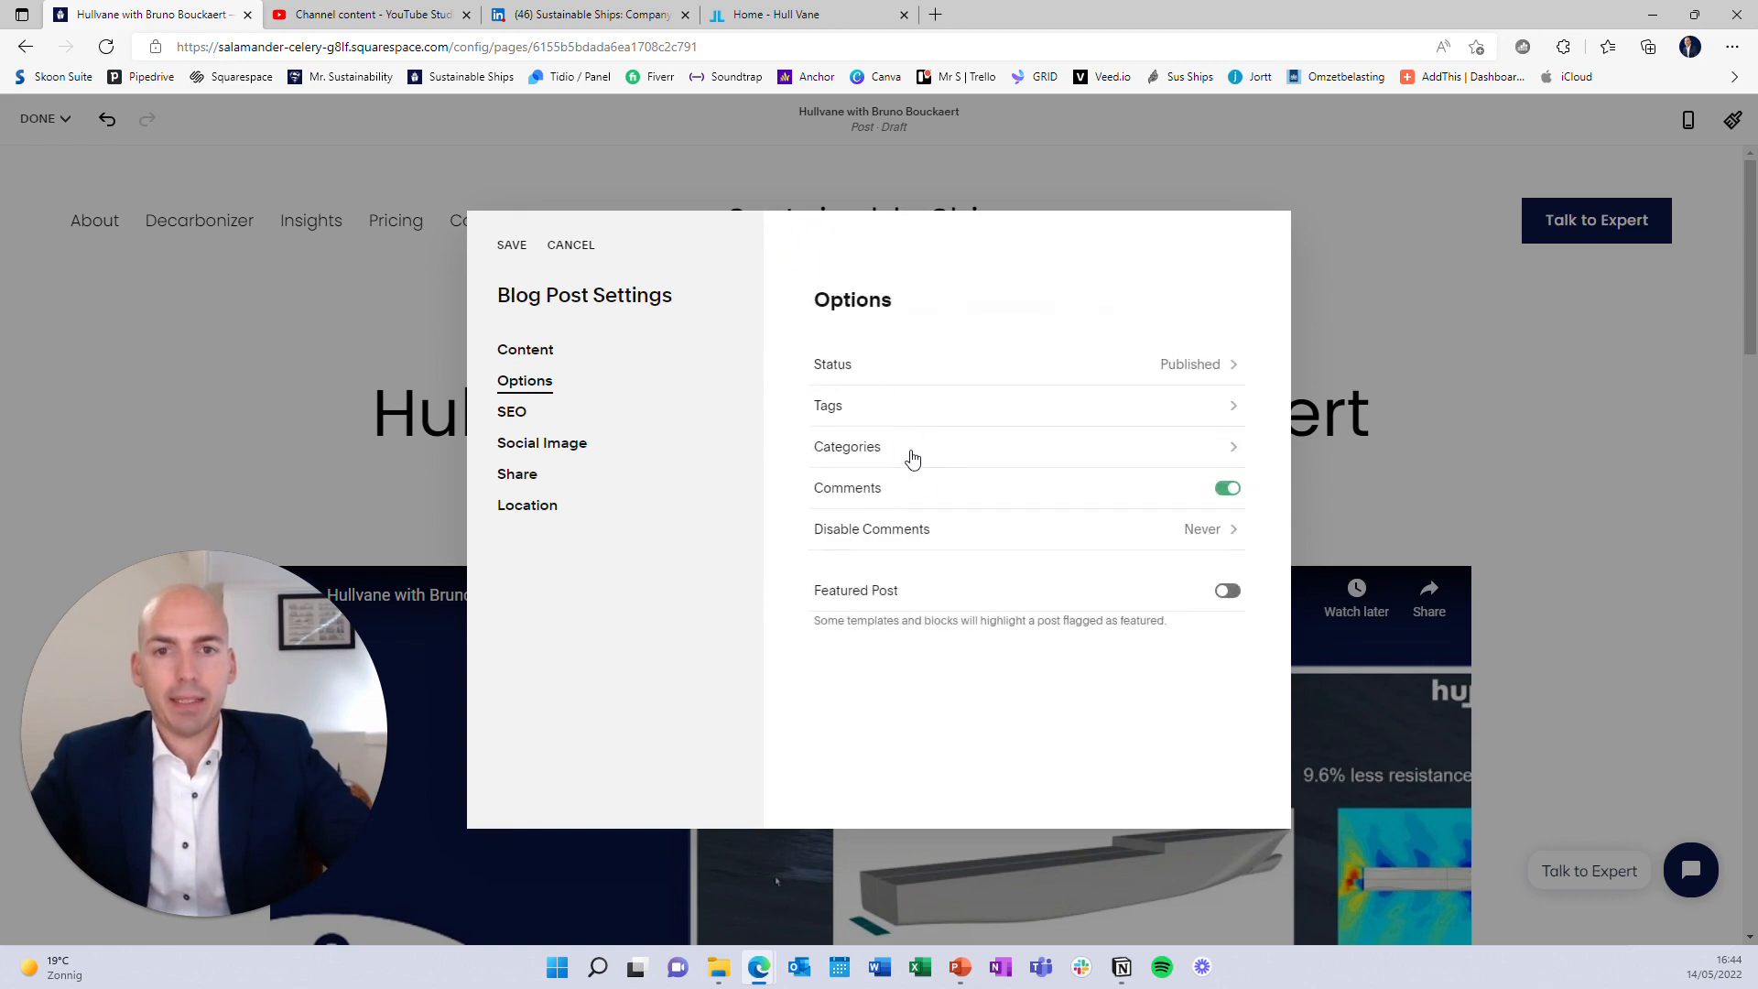
Leave the categories unchanged and bring up the SEO settings
left_click(913, 454)
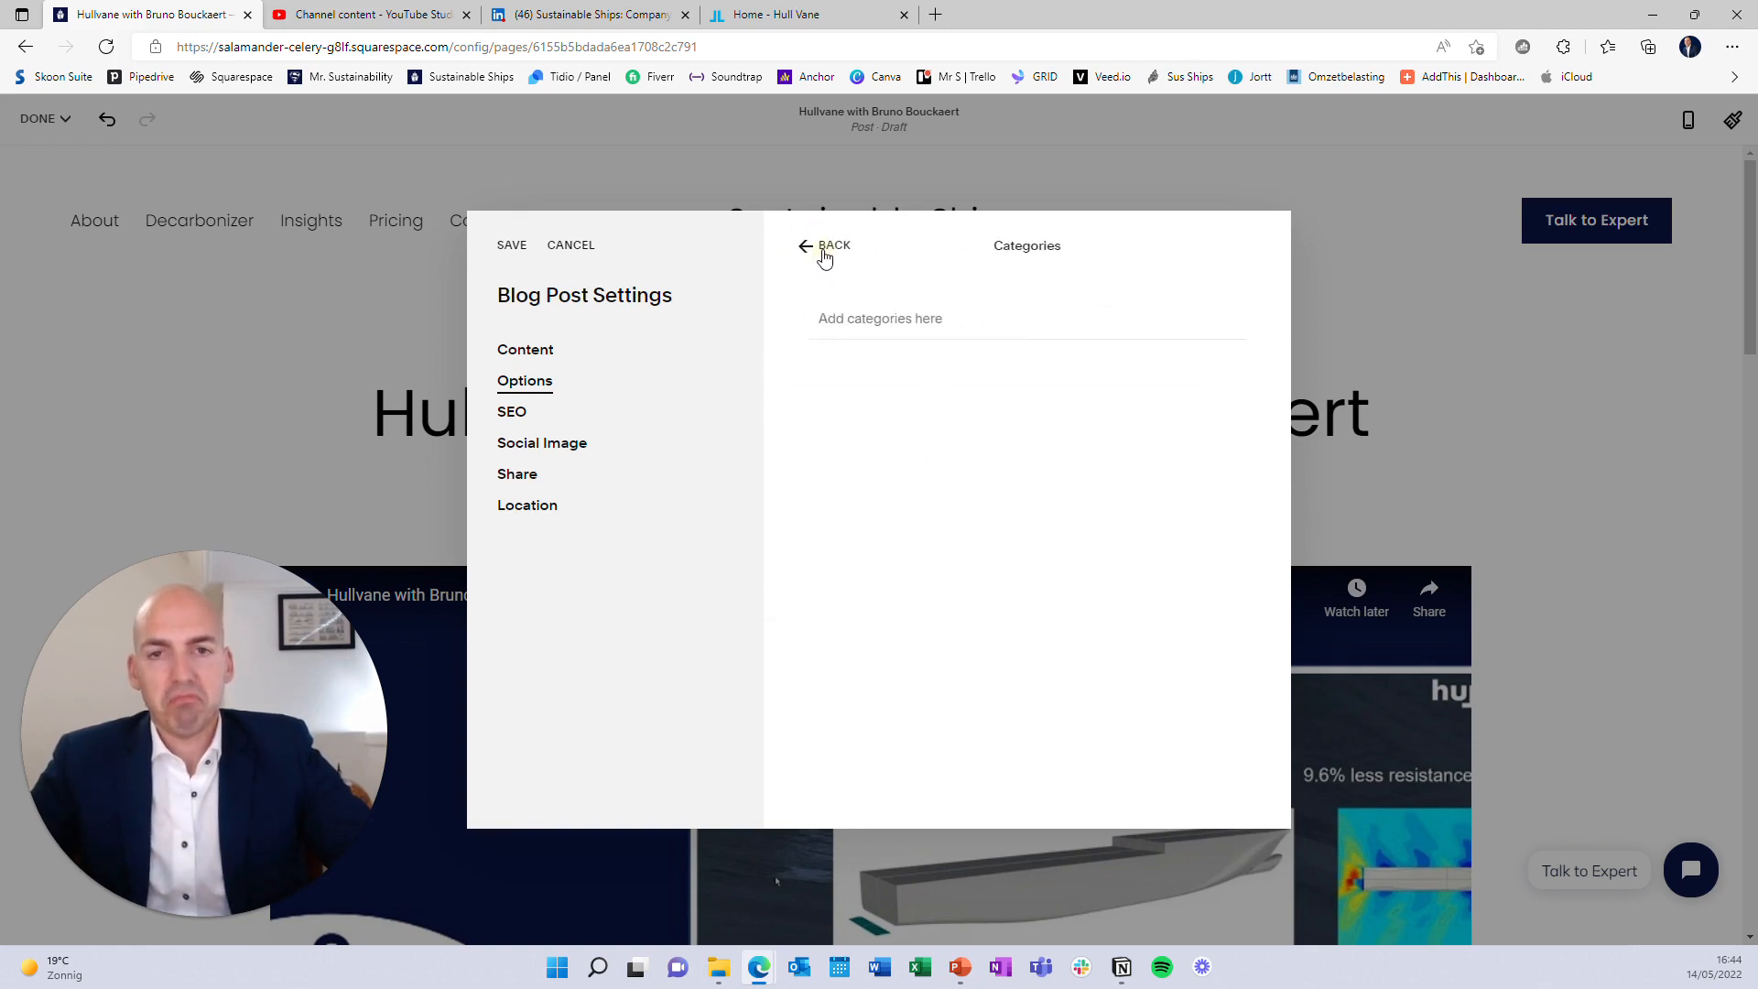
left_click(825, 257)
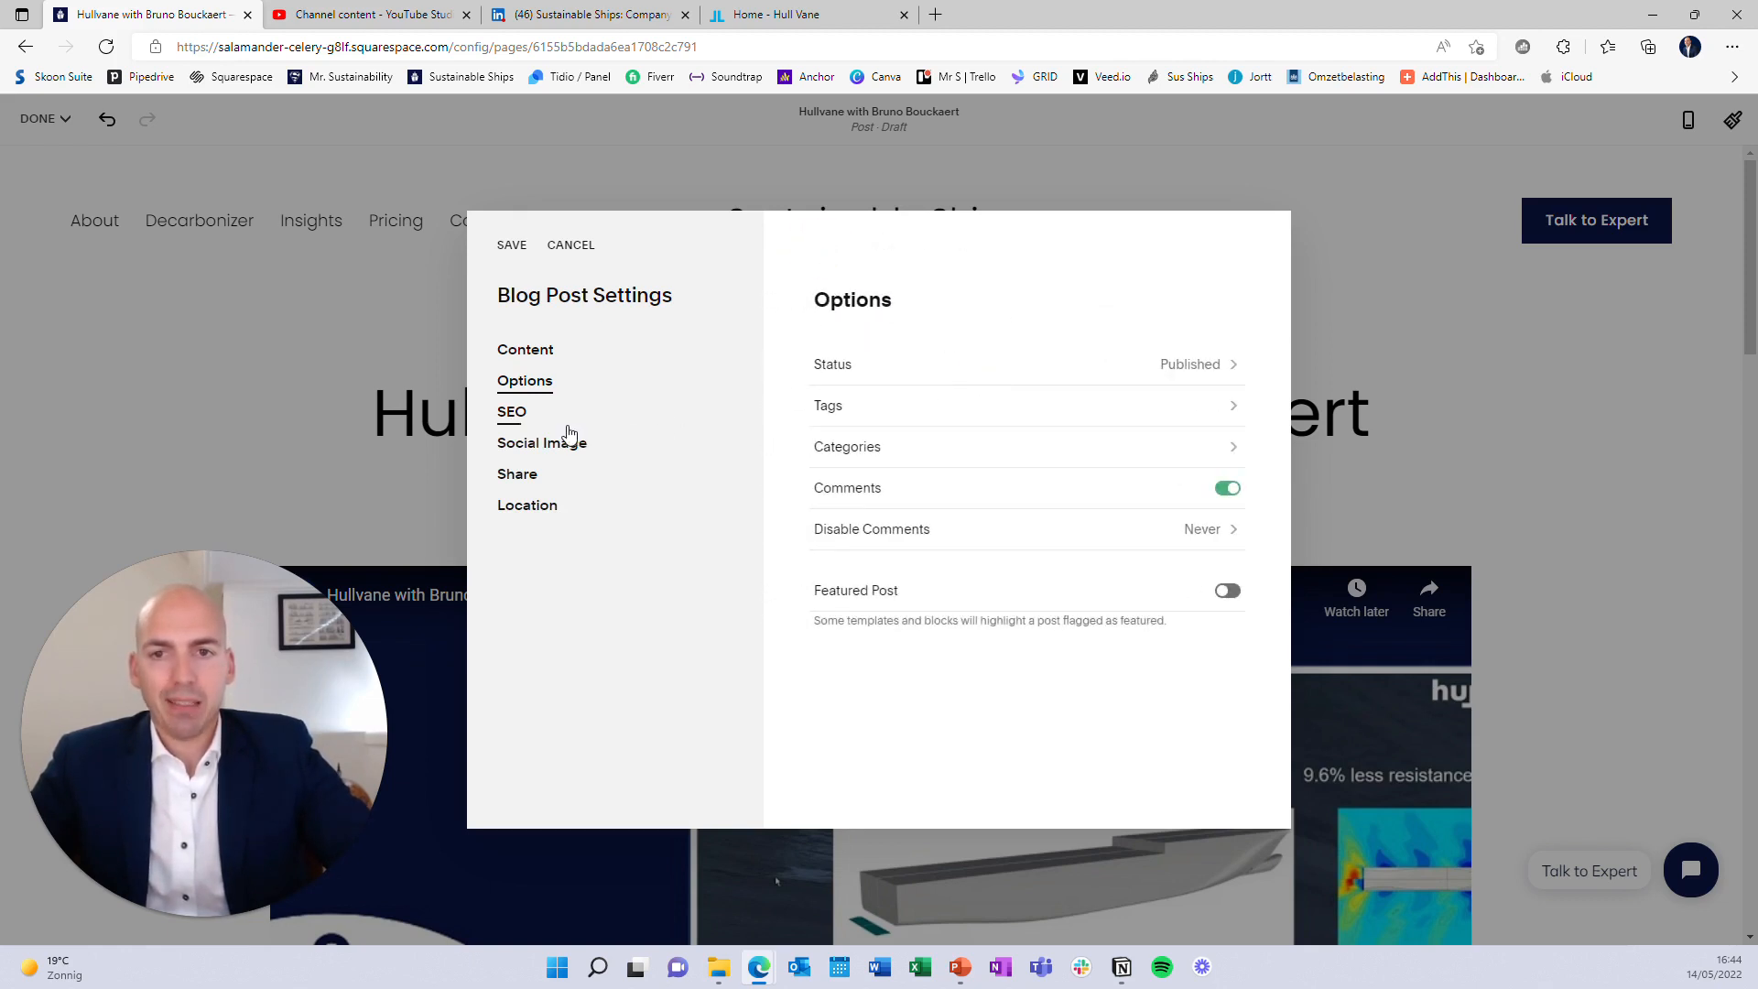
left_click(567, 426)
scroll(1090, 471, "down", 1)
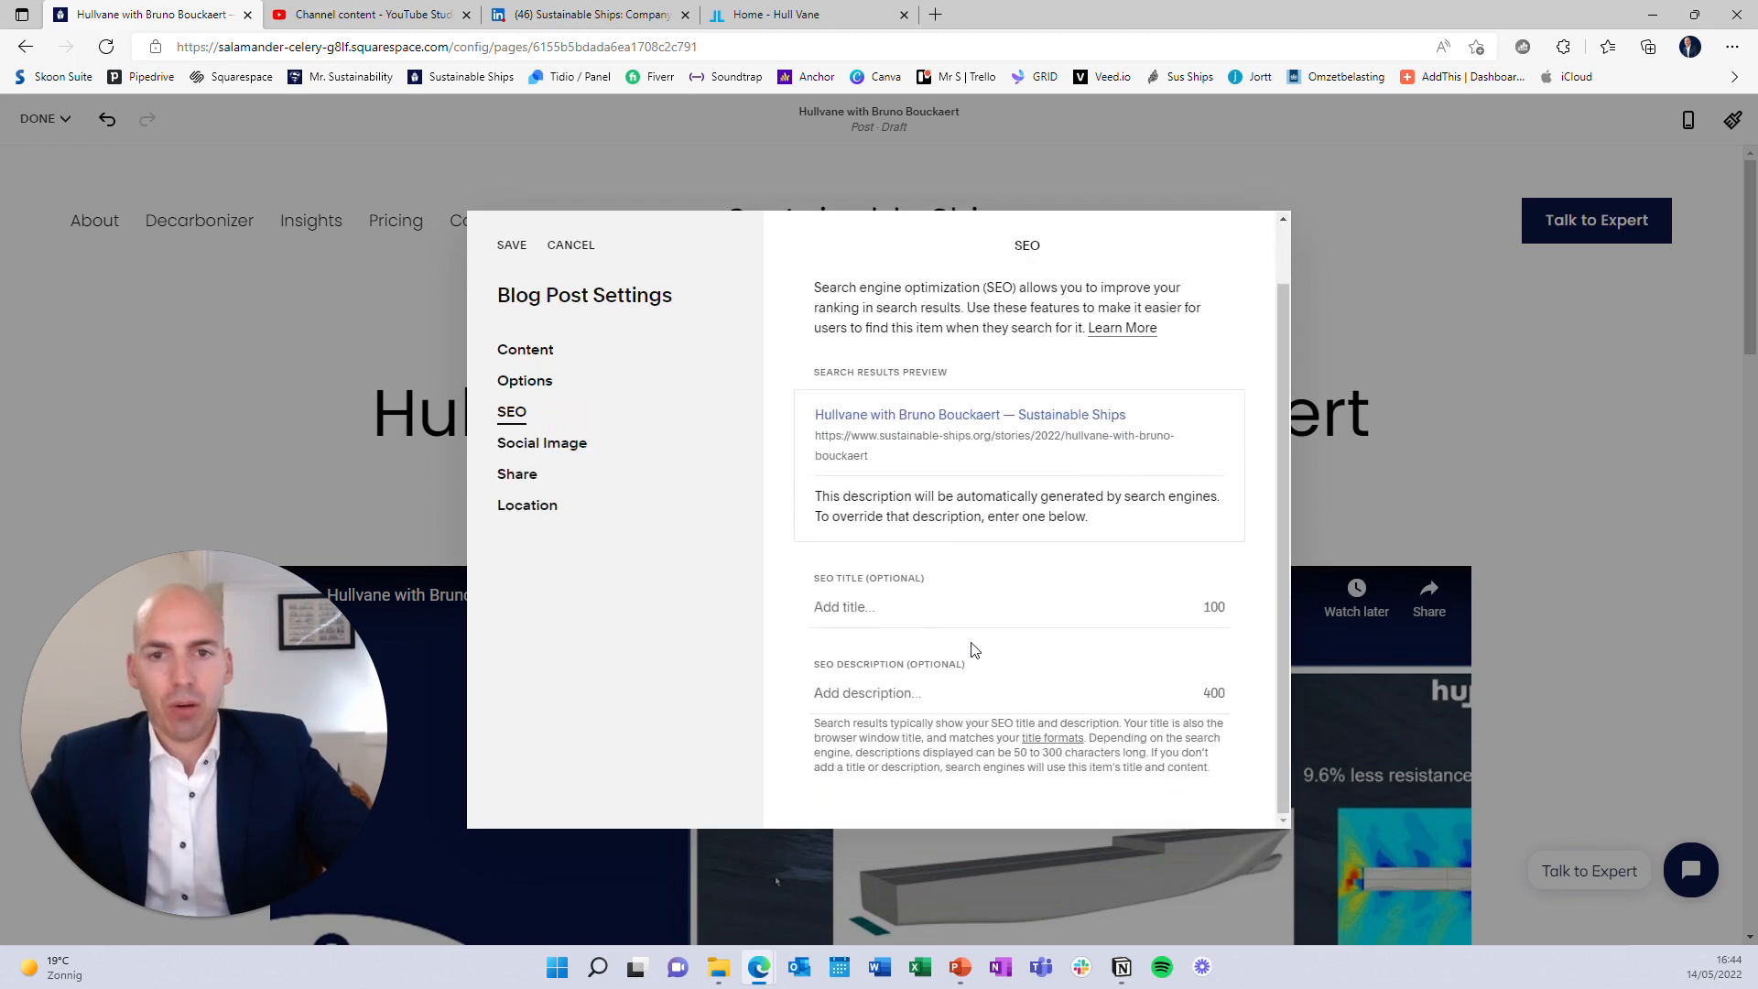
Use the excerpt as SEO description, Hullvane 2.jpg as social image, and save
left_click(931, 683)
key("ctrl+v")
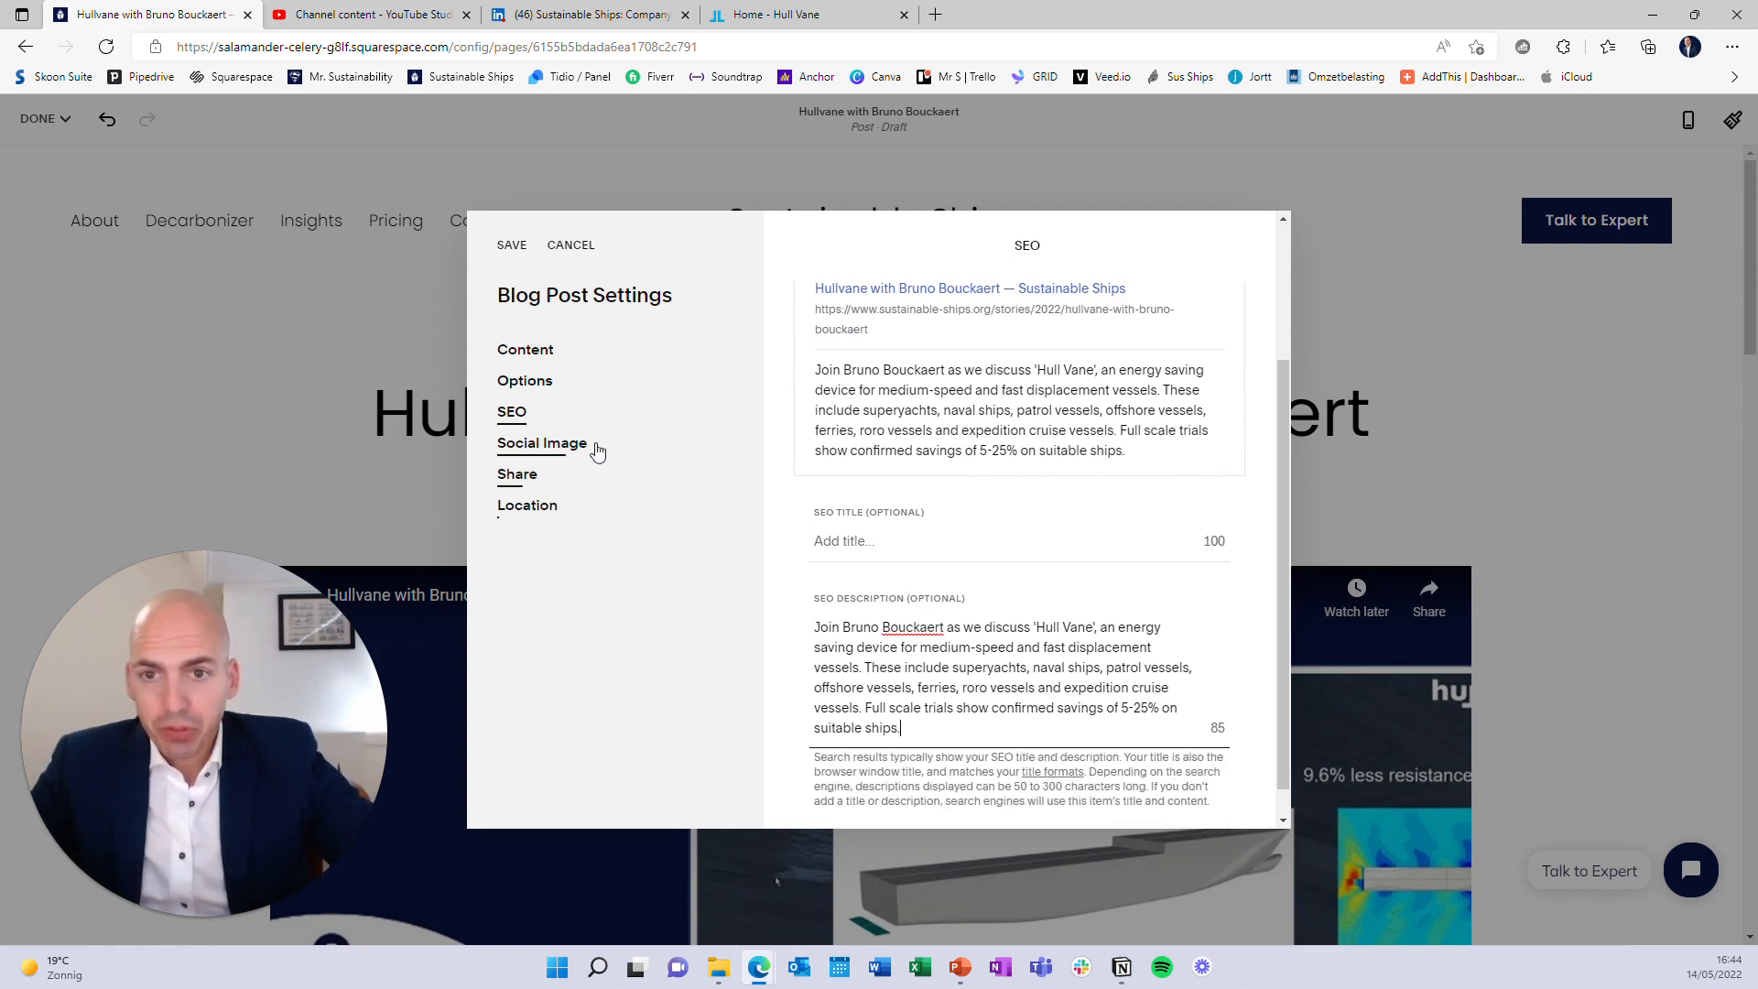
left_click(591, 446)
scroll(1062, 628, "down", 2)
left_click(968, 733)
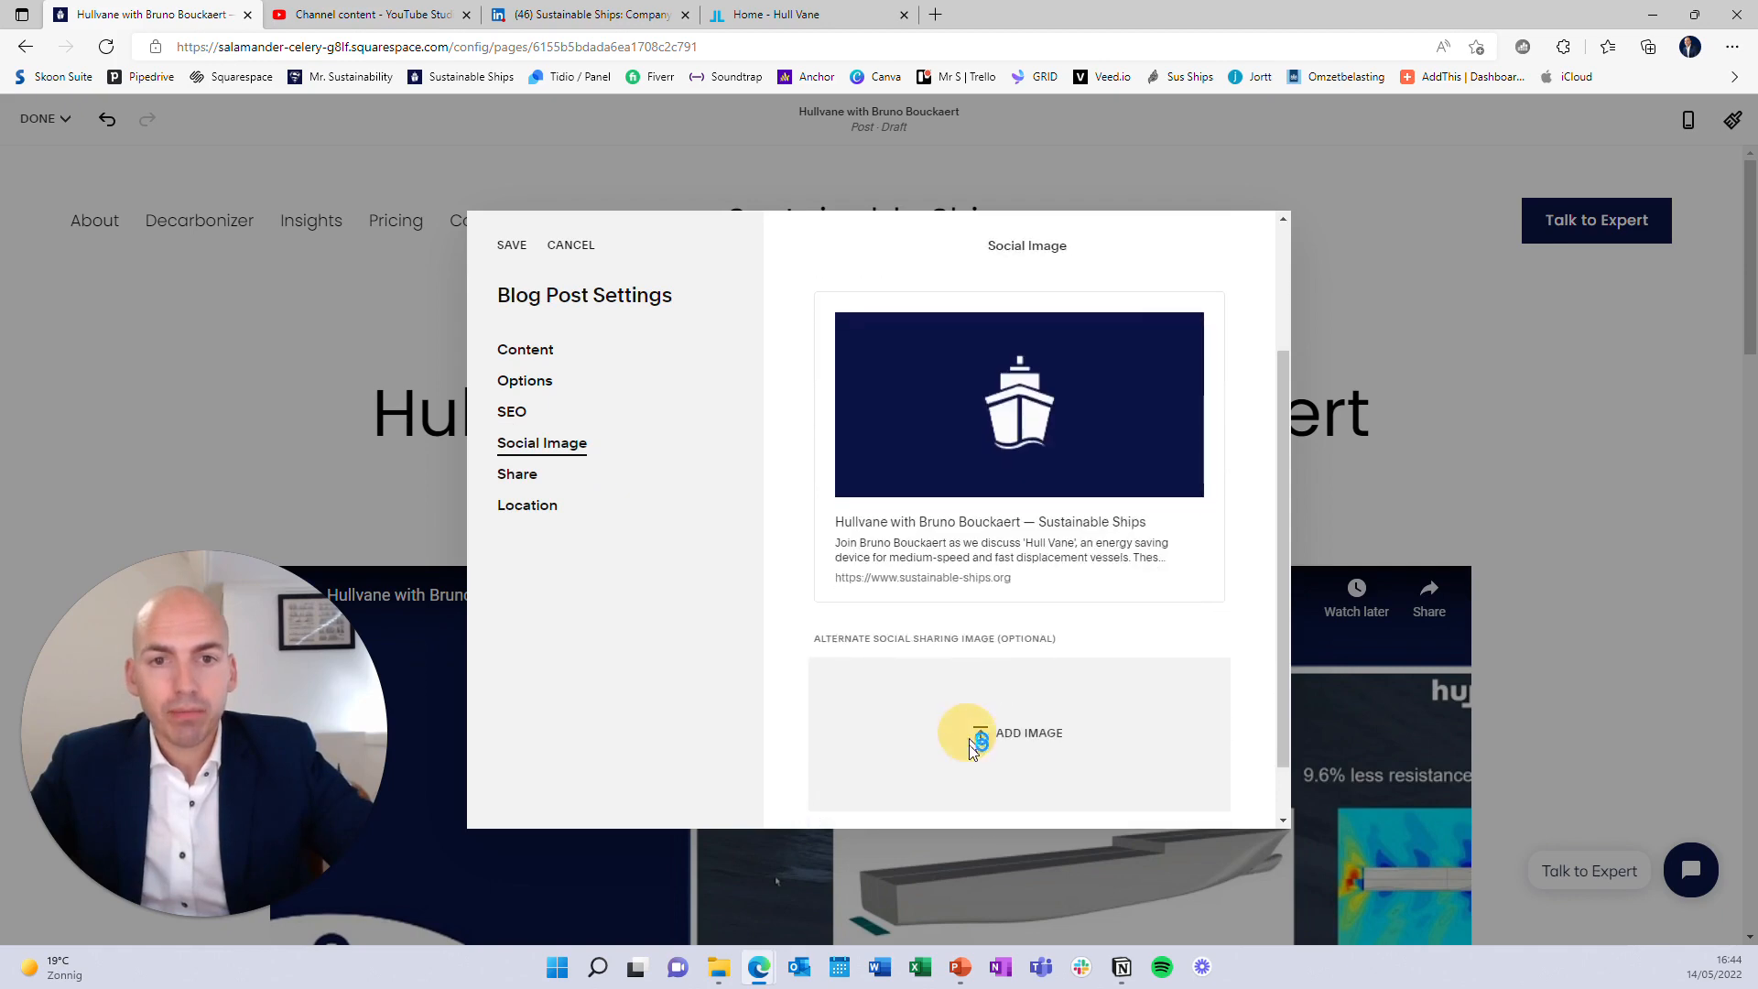
left_click(448, 178)
double_click(450, 182)
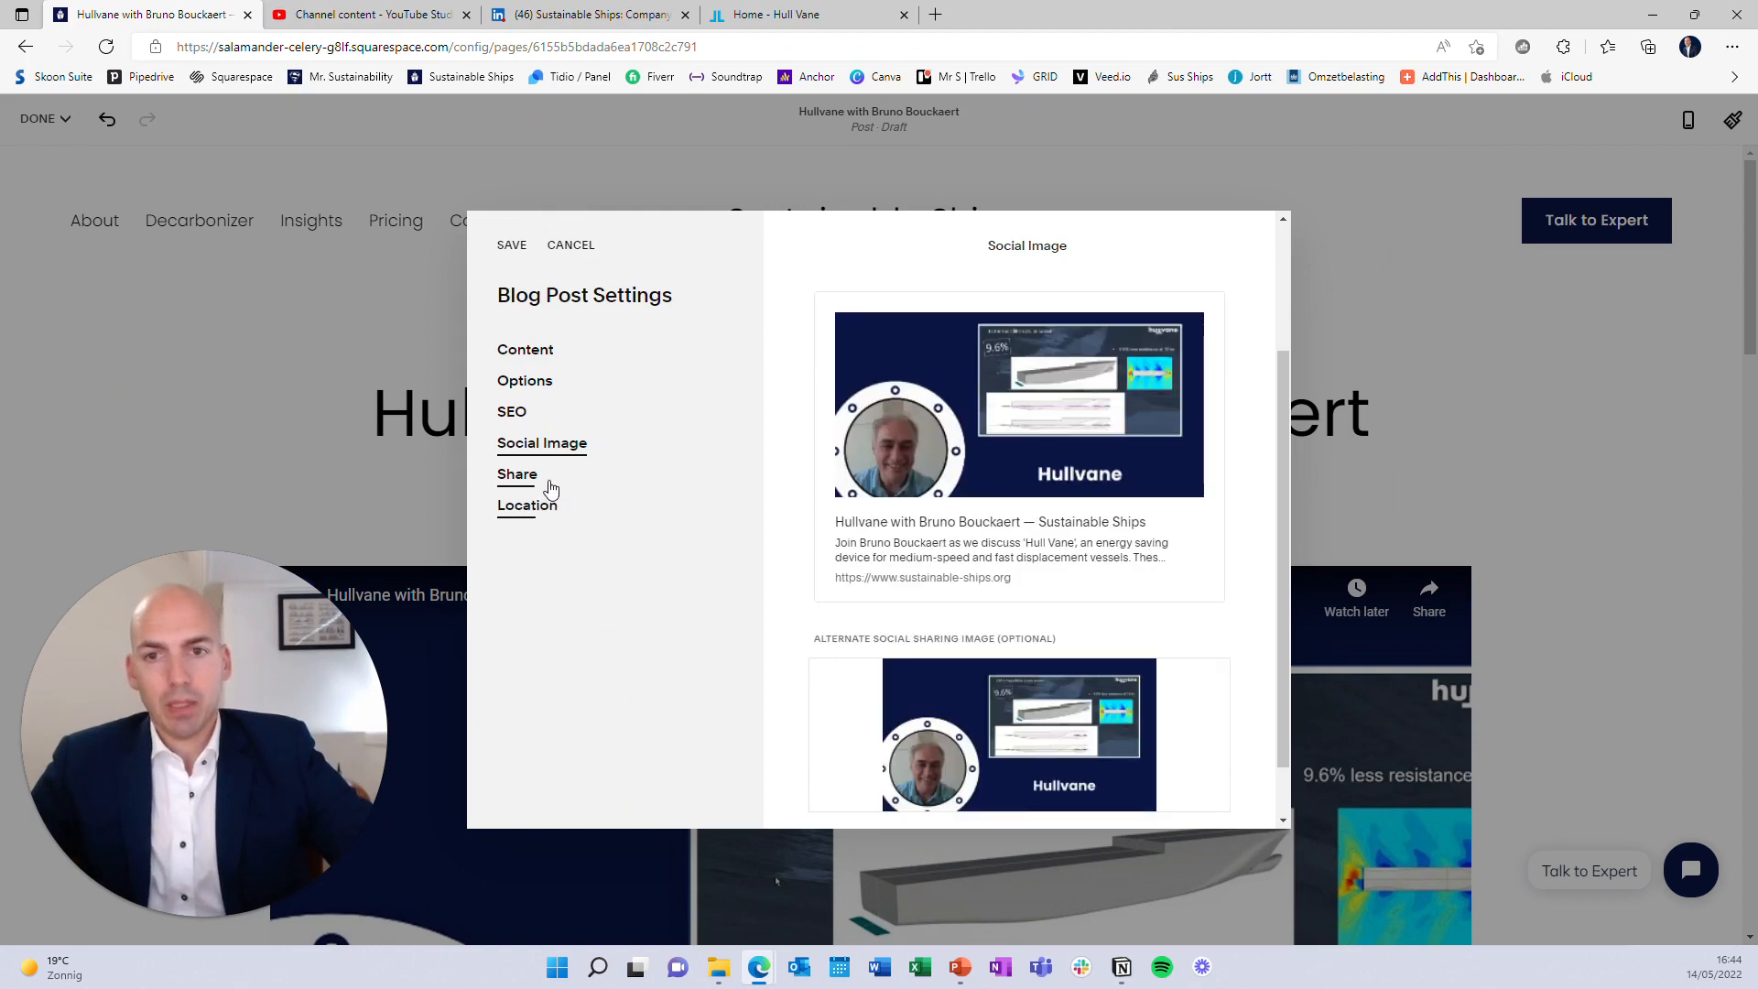
left_click(517, 474)
left_click(540, 505)
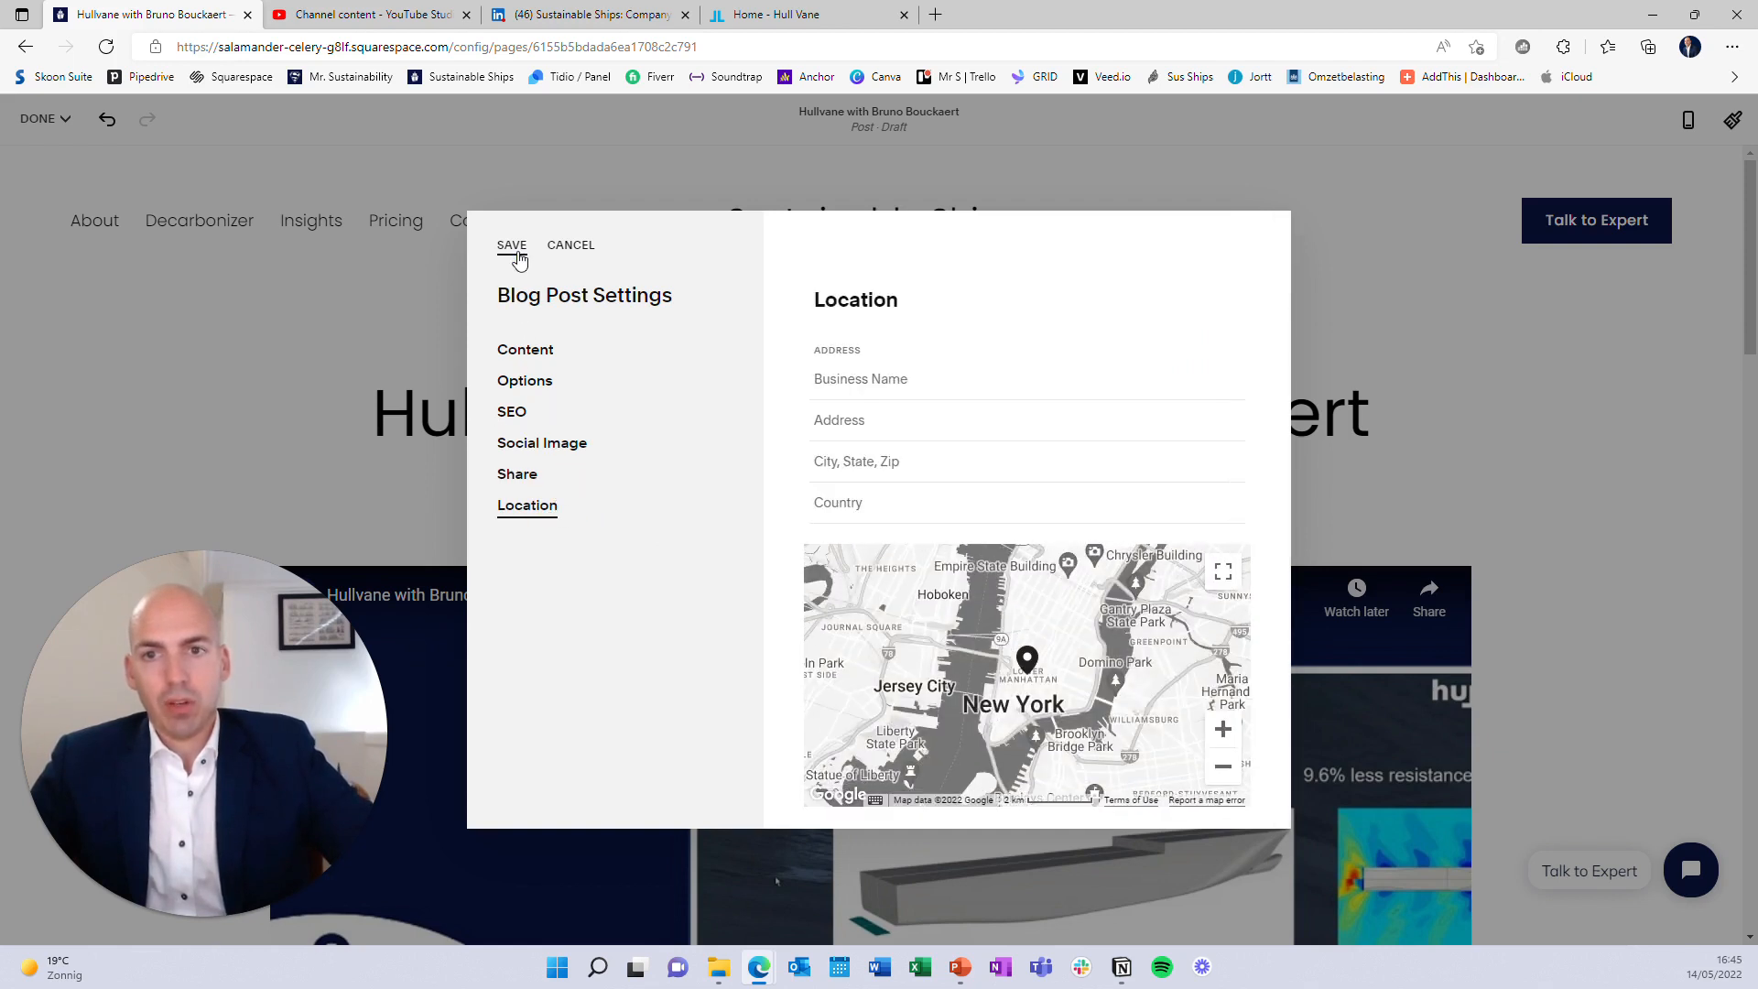
left_click(516, 253)
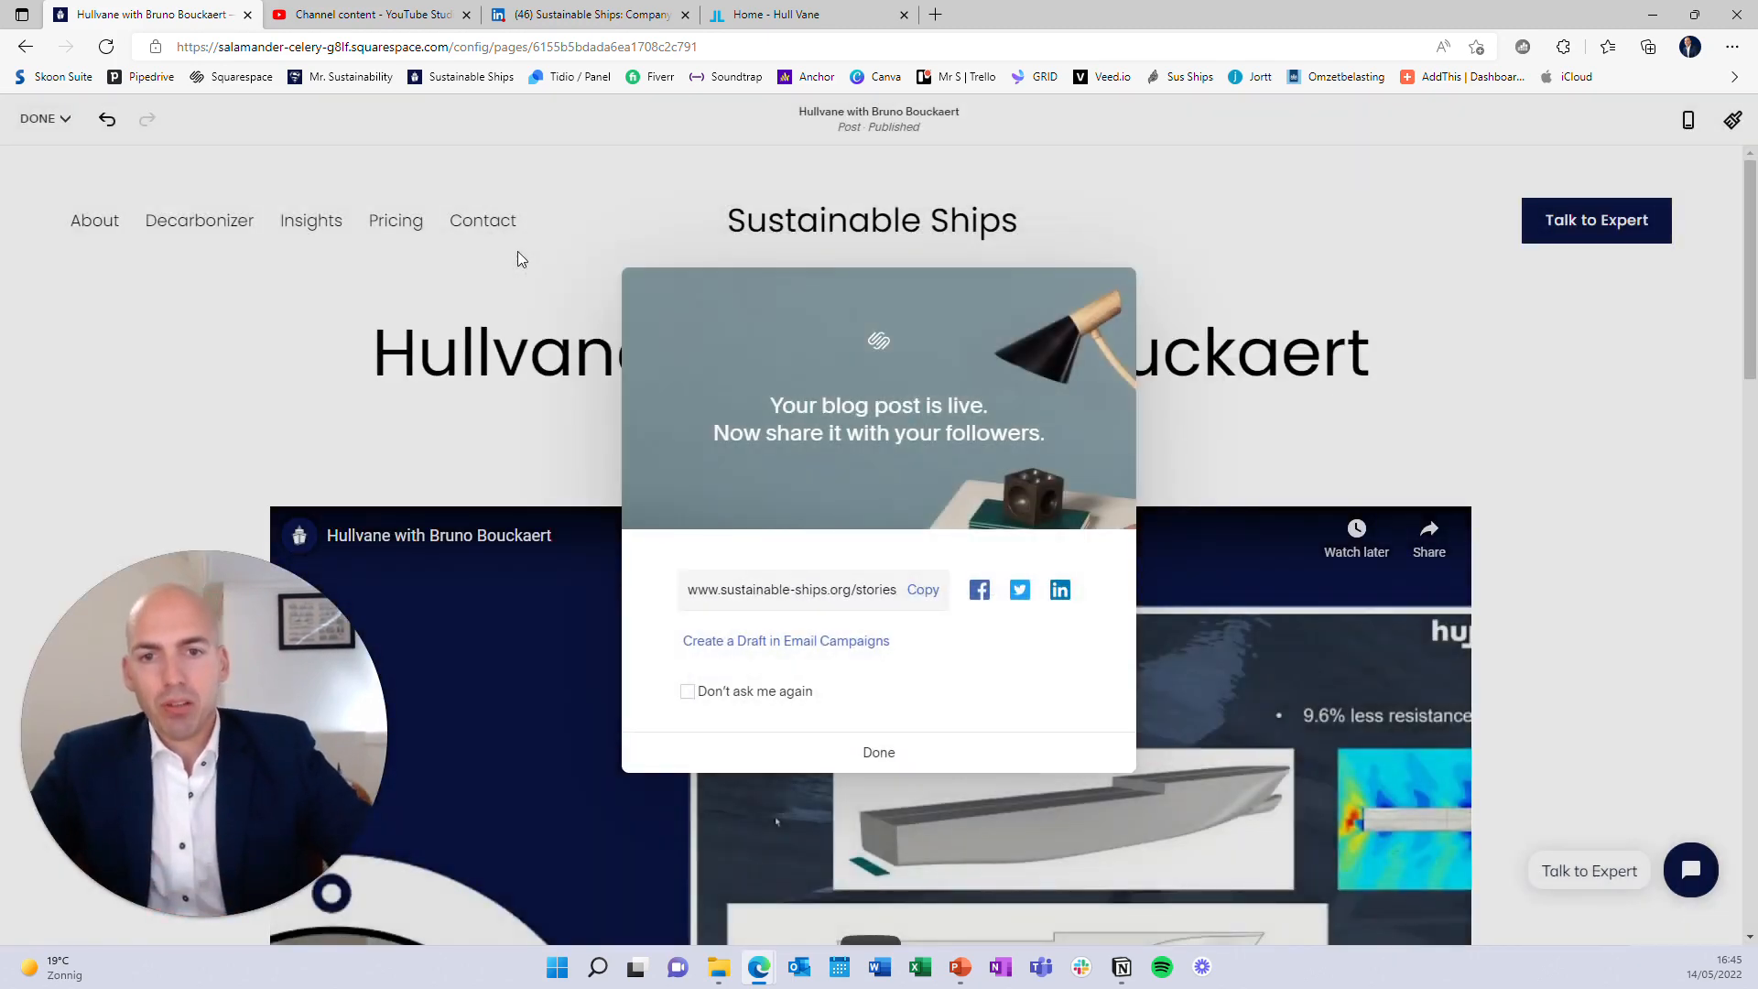
Copy the live post's URL, dismiss the notice, and save the page edits
left_click(921, 592)
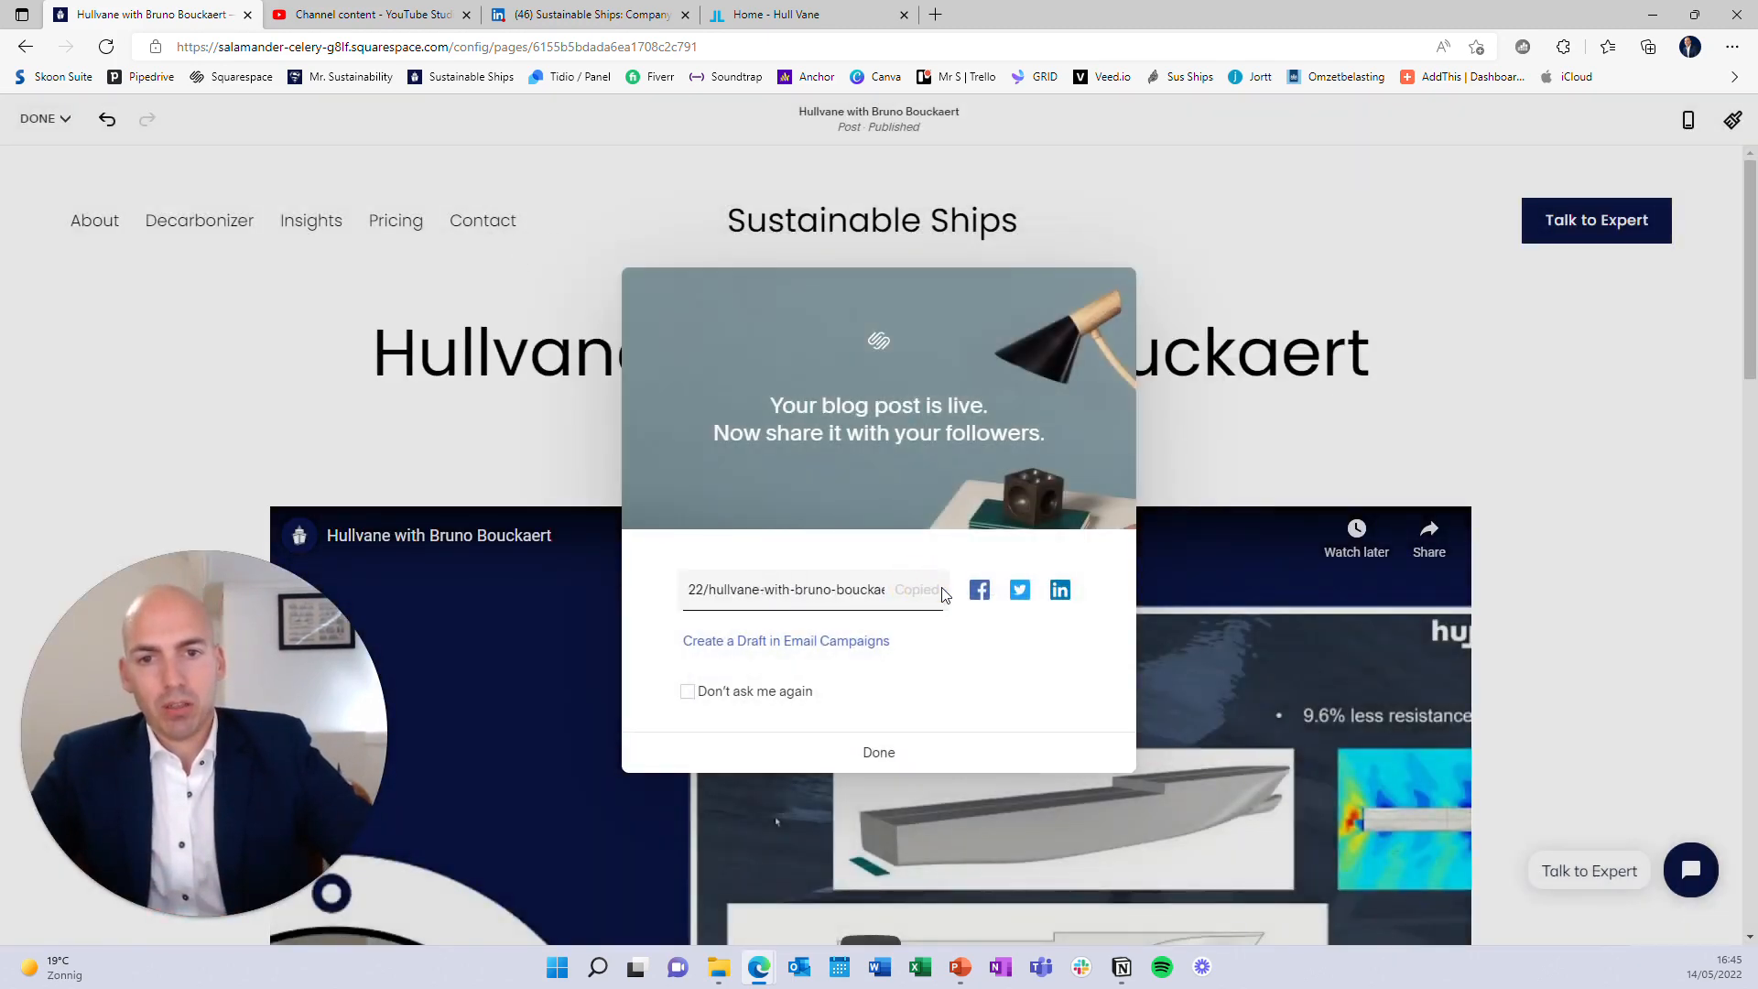
left_click(879, 752)
left_click(44, 118)
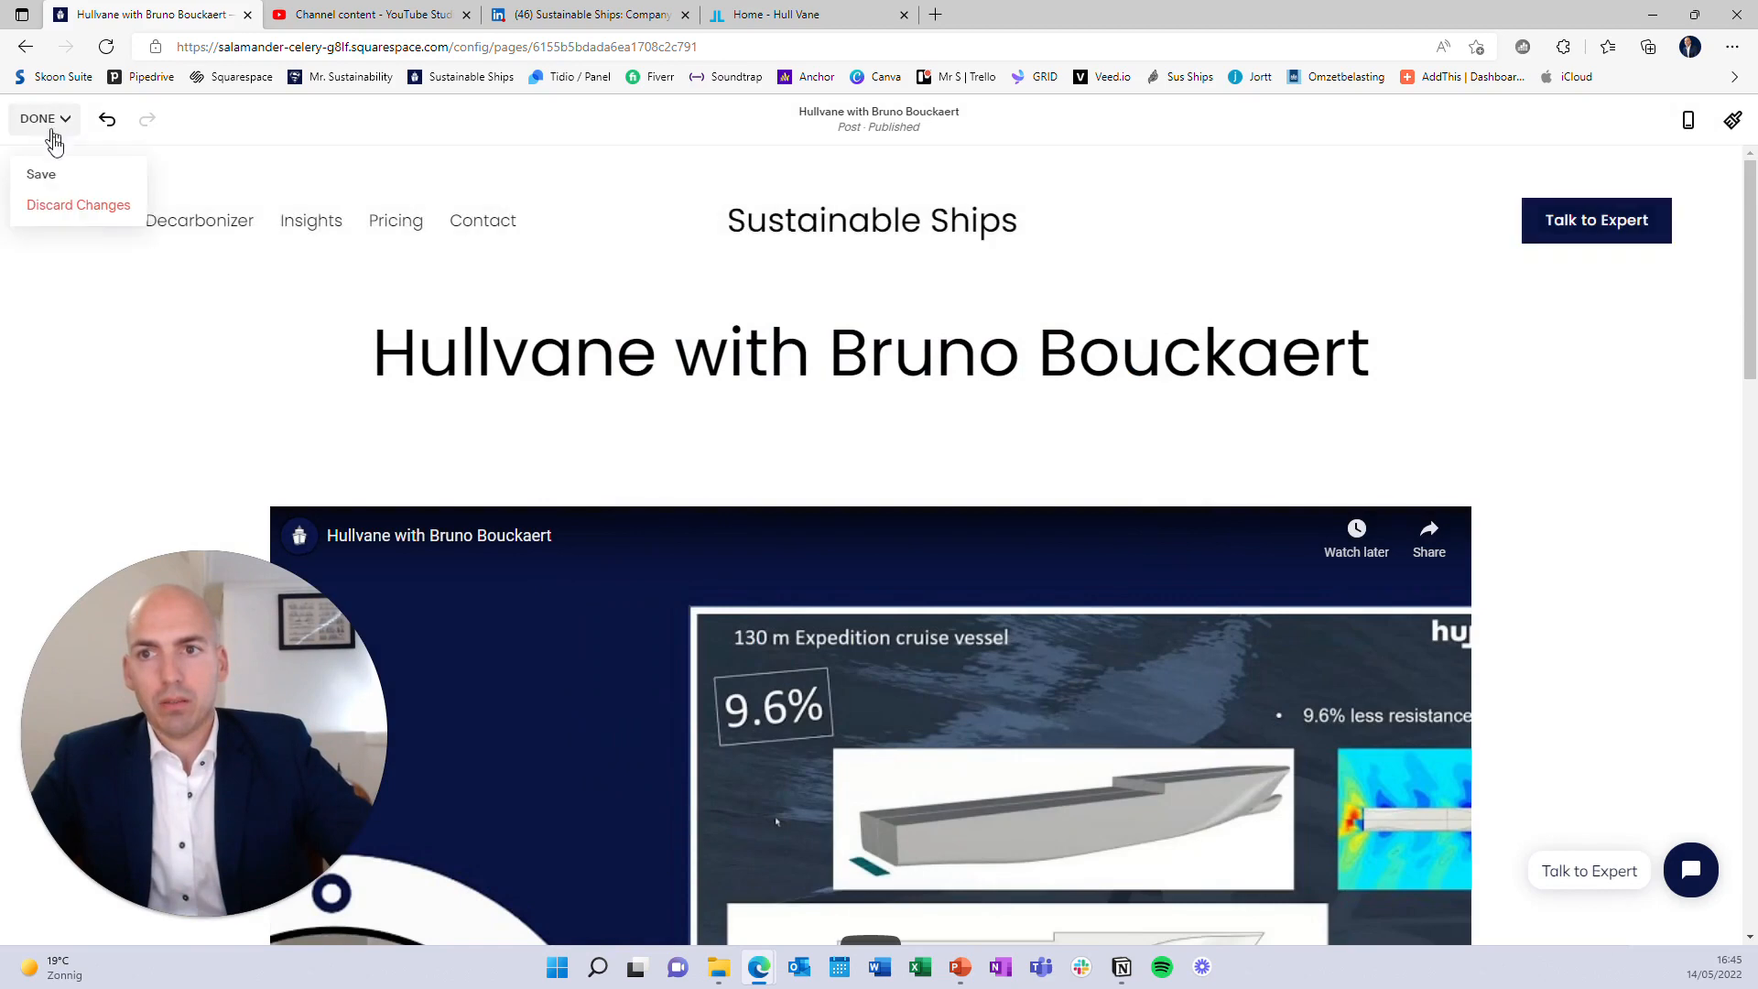
left_click(62, 174)
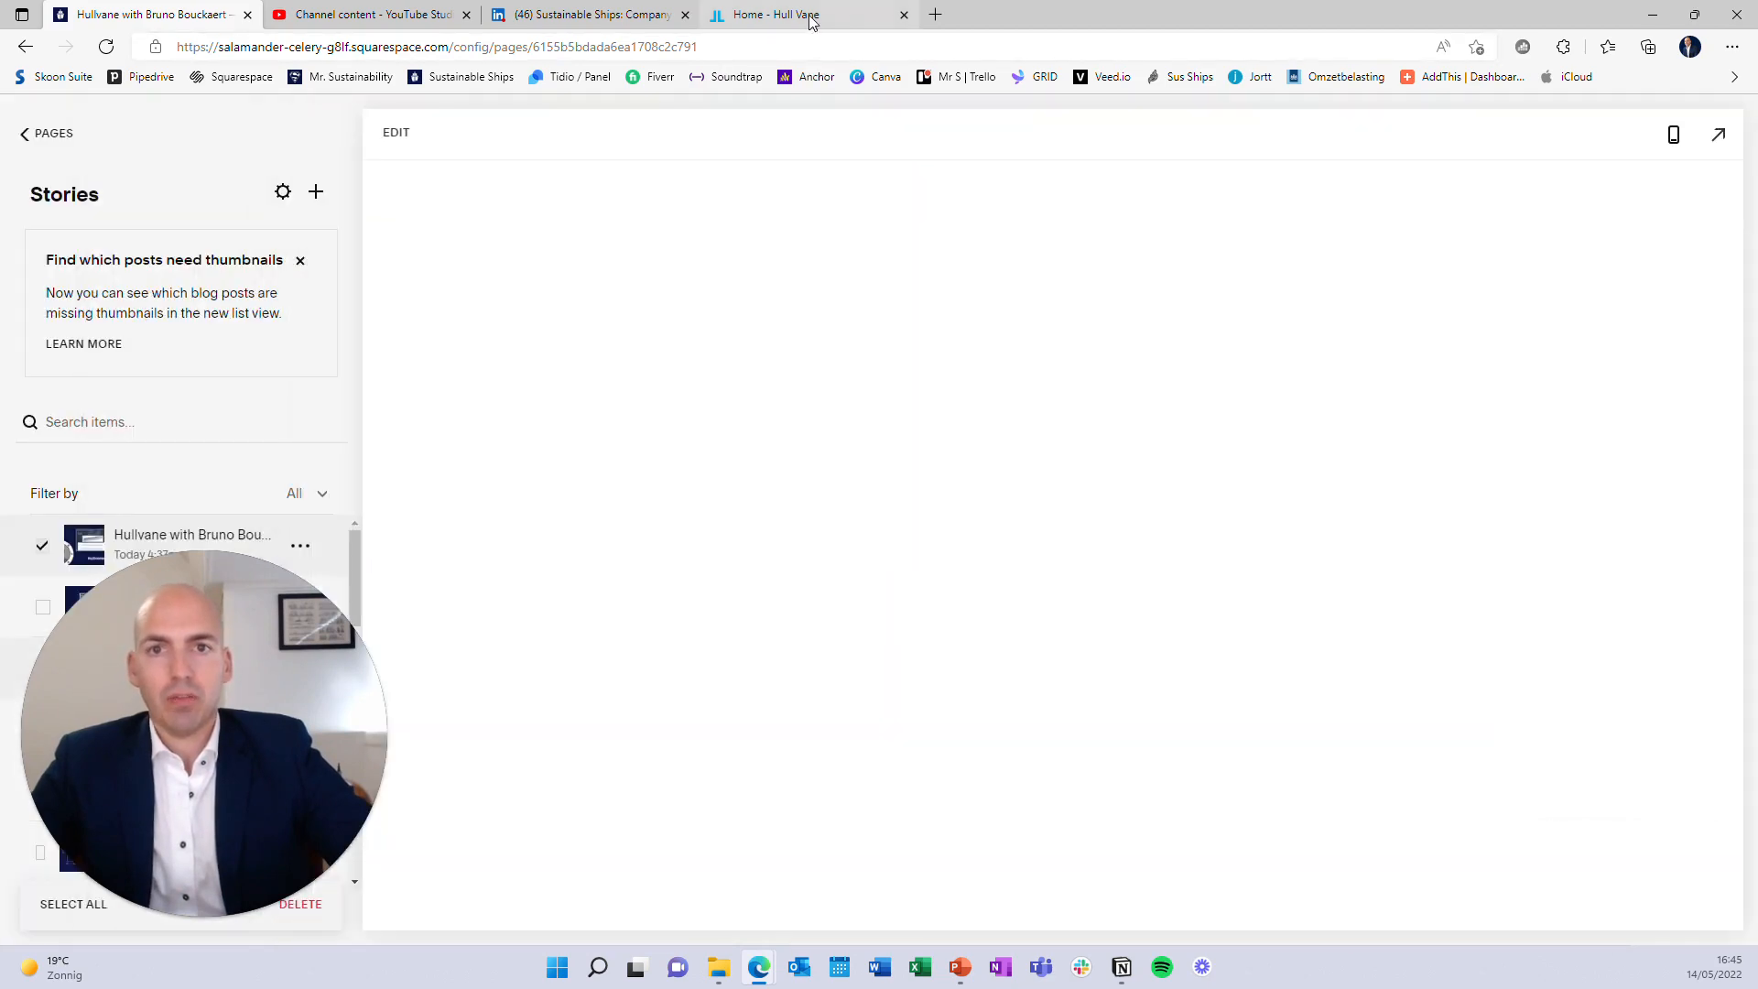
Load the live Hullvane story in the Hull Vane tab, scroll through and reload it
left_click(810, 16)
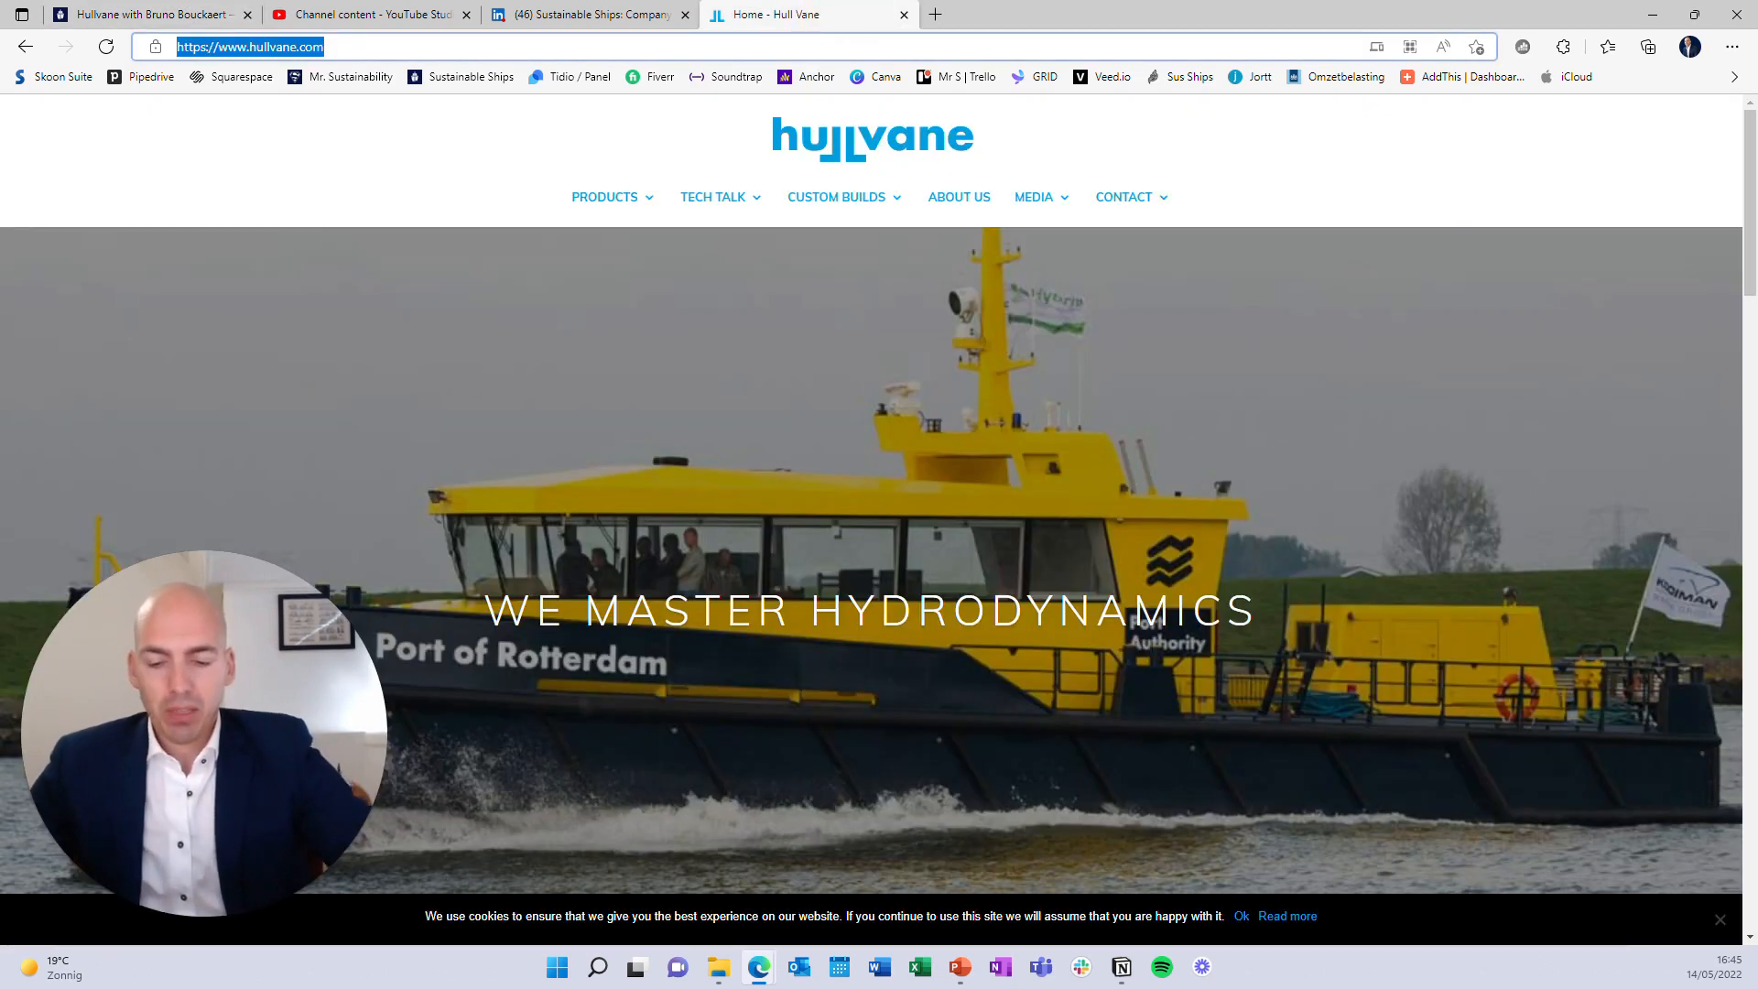
key("ctrl+v")
key("Return")
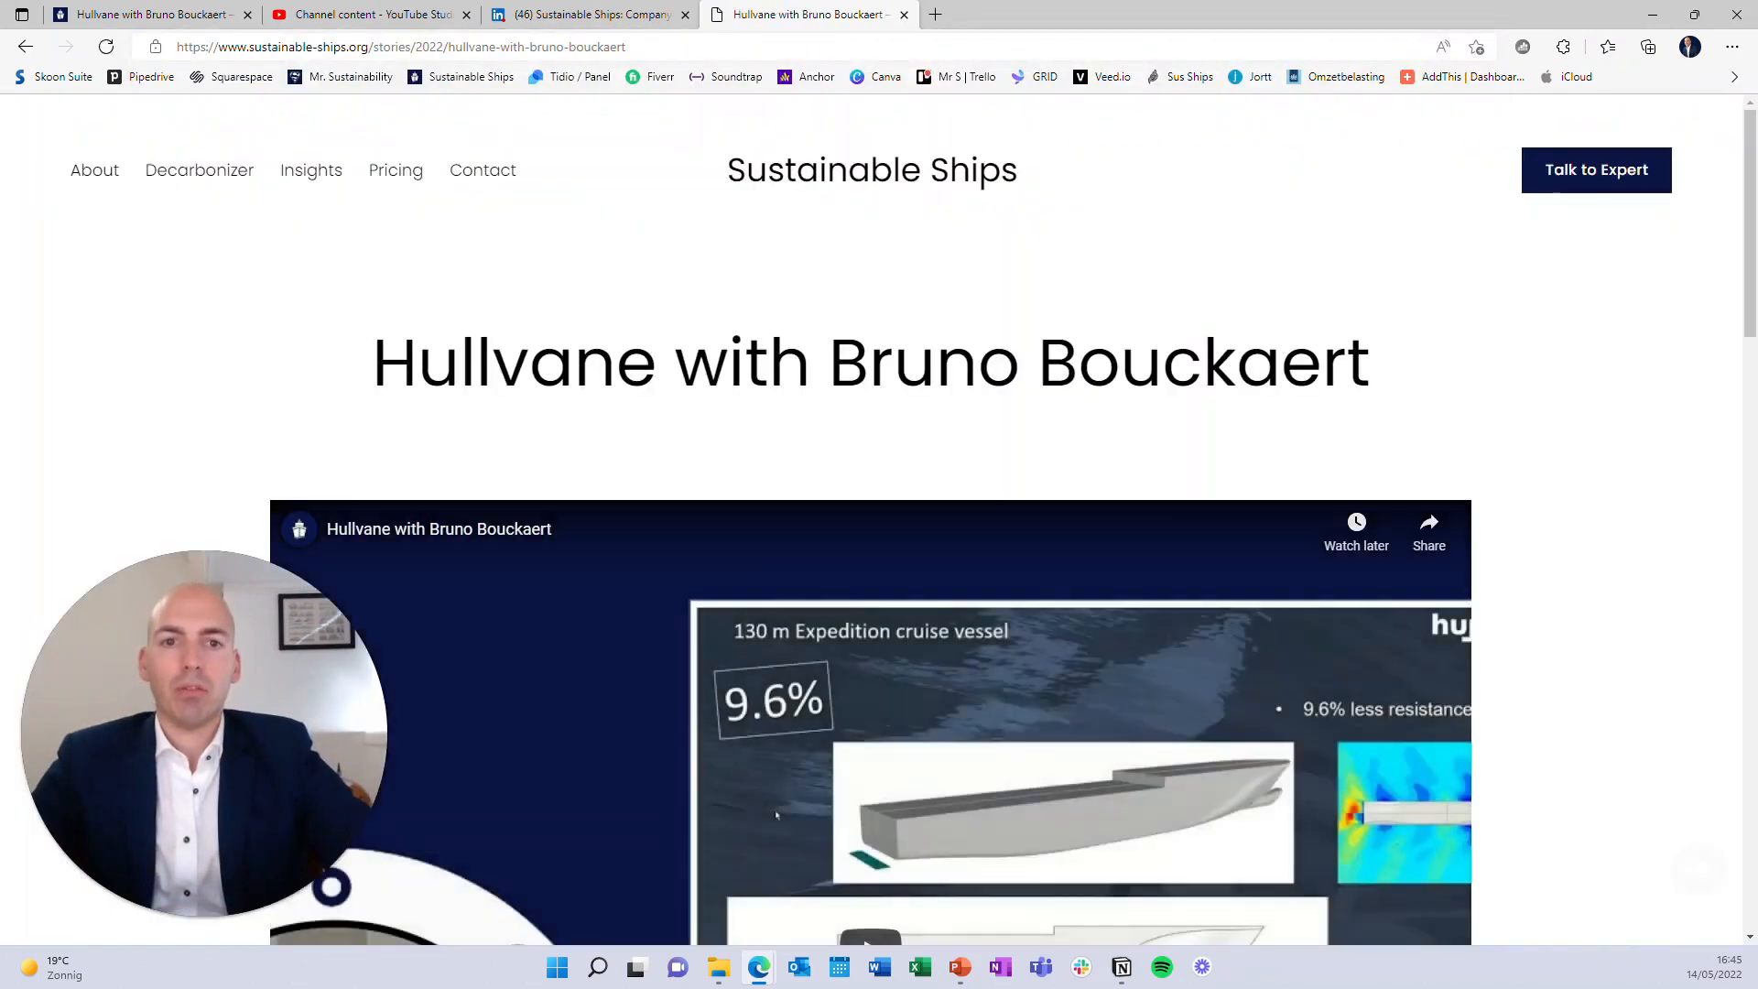
scroll(1006, 662, "down", 4)
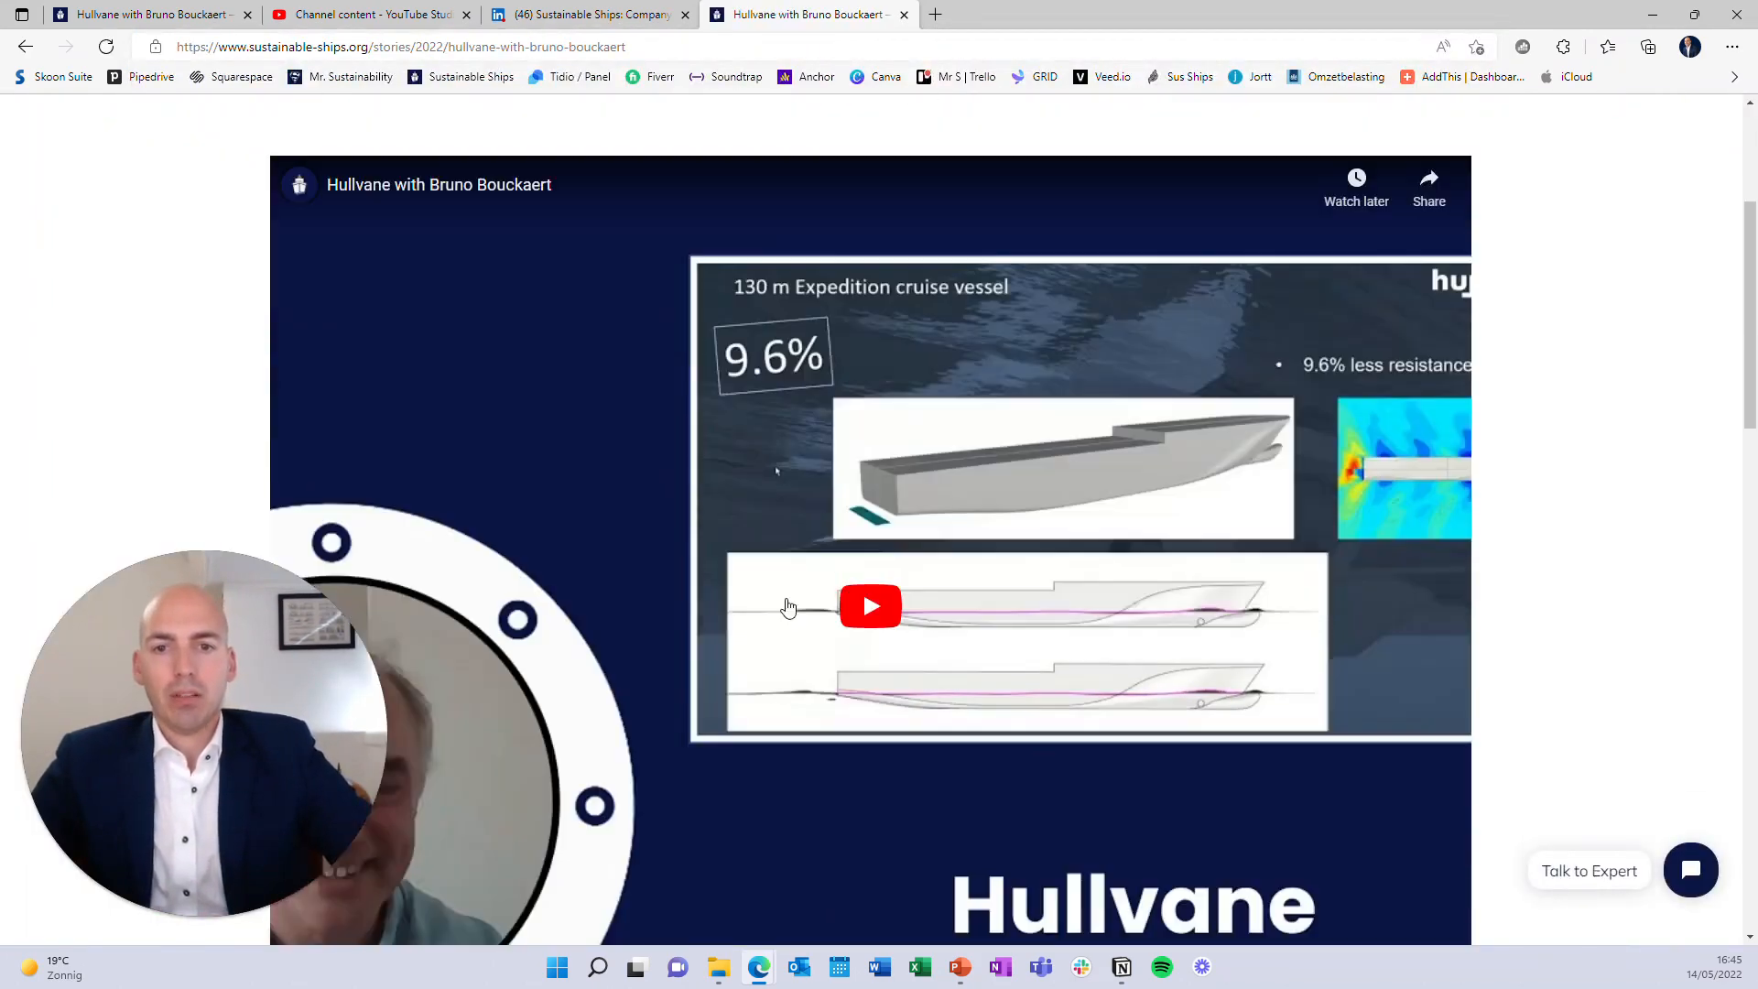
scroll(974, 647, "down", 1)
scroll(1060, 346, "up", 4)
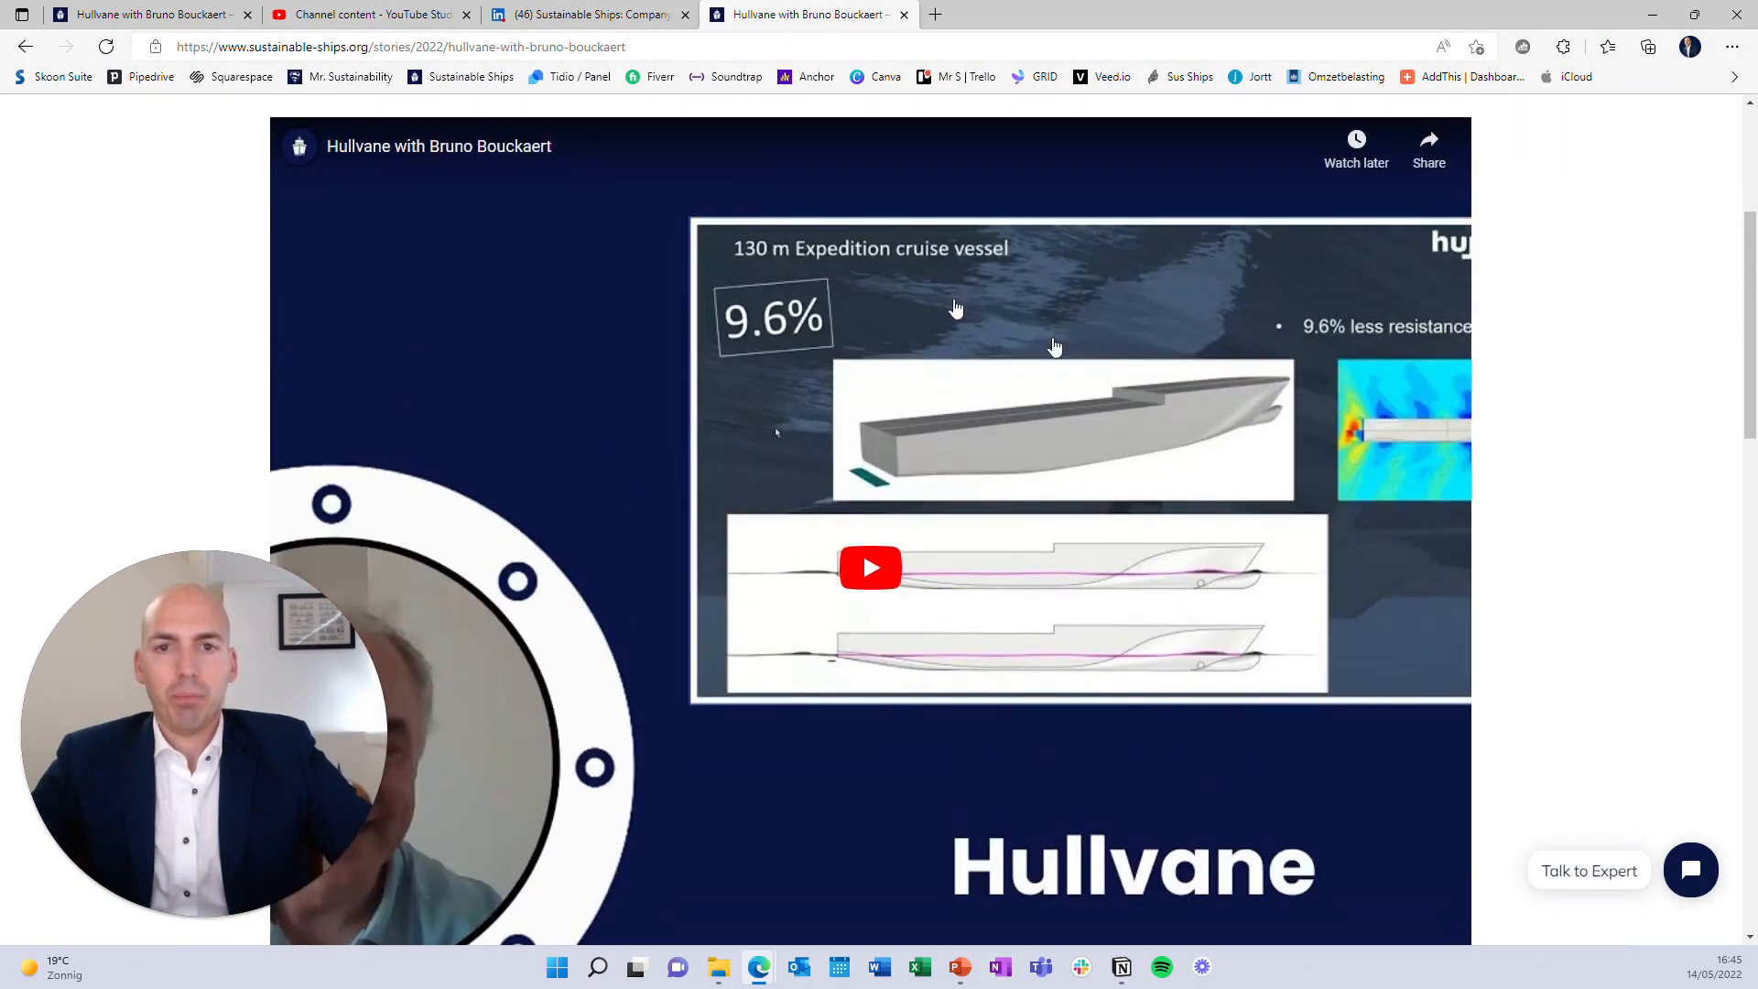
scroll(1294, 495, "down", 4)
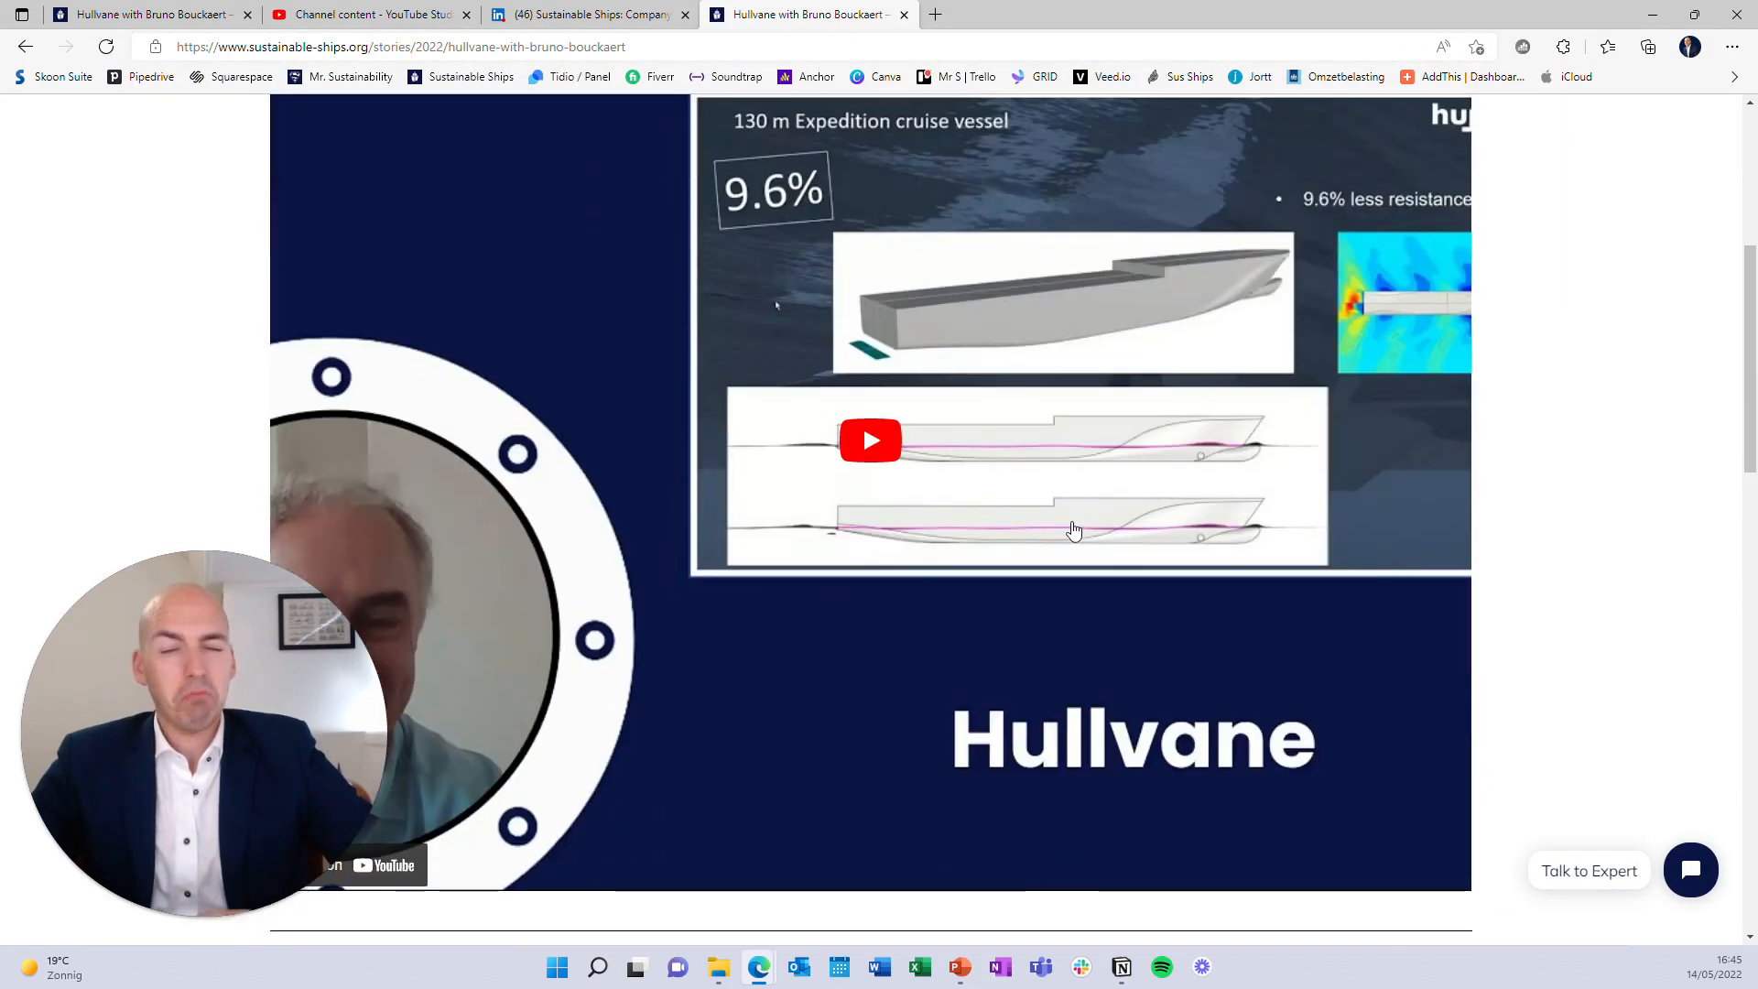
scroll(1074, 529, "down", 10)
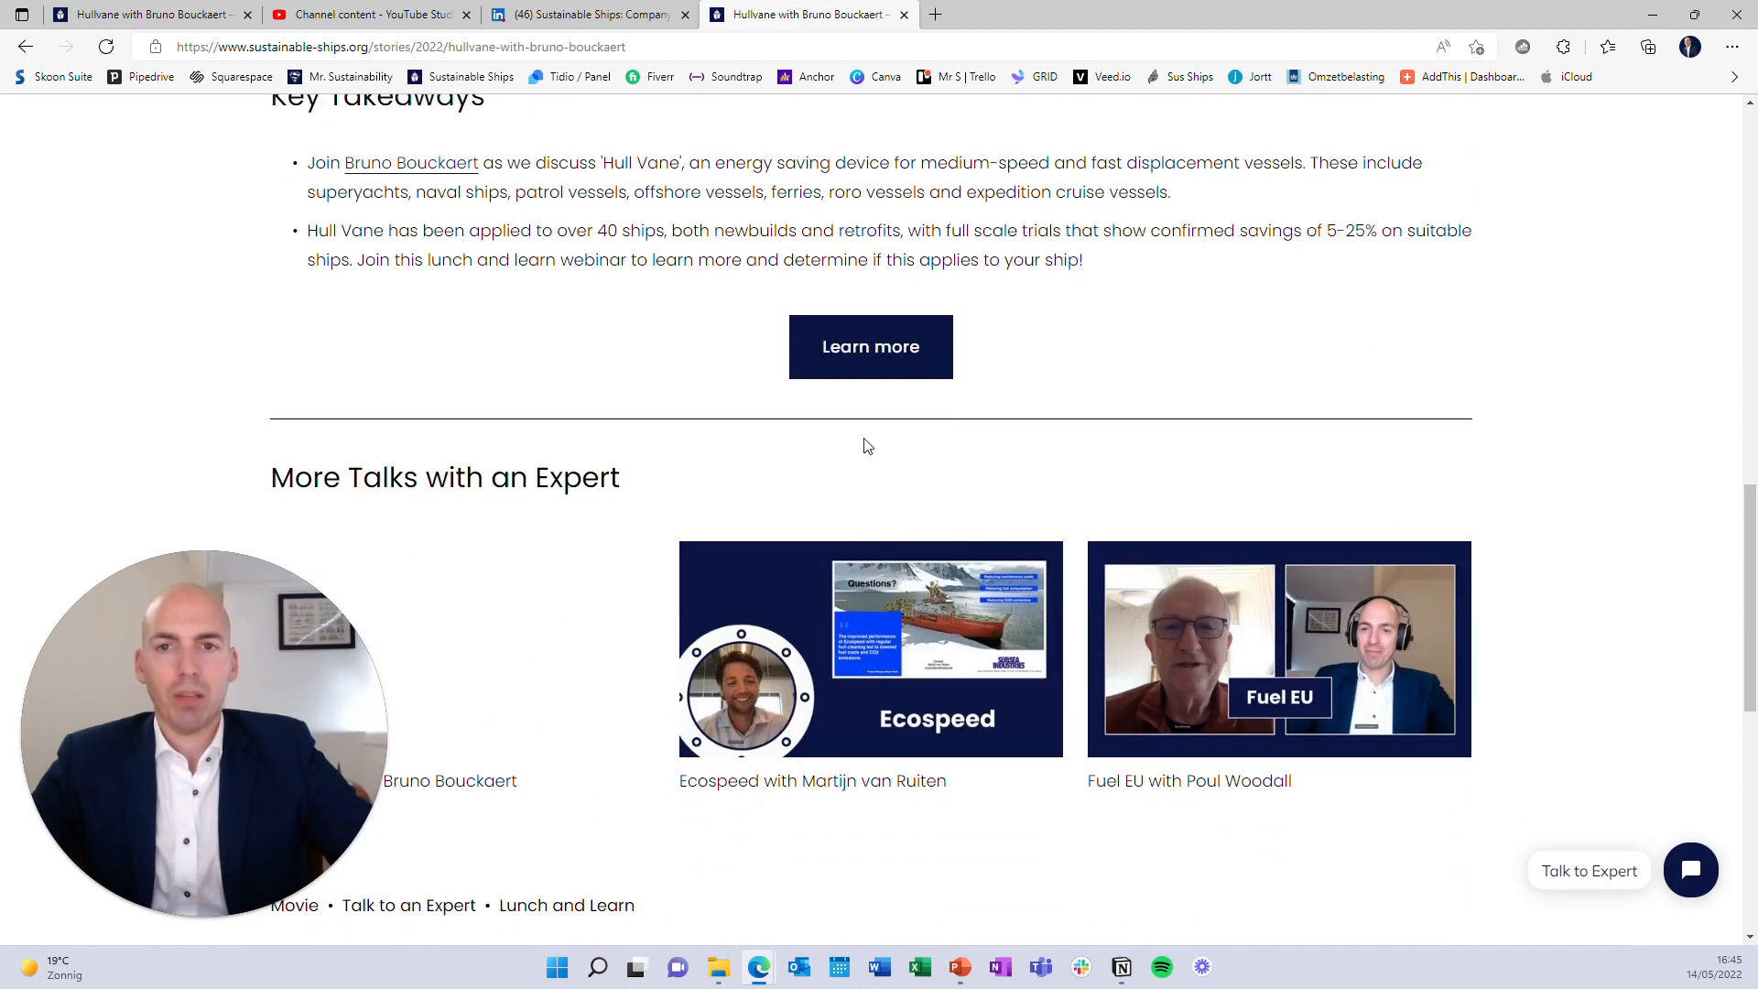
scroll(885, 449, "down", 3)
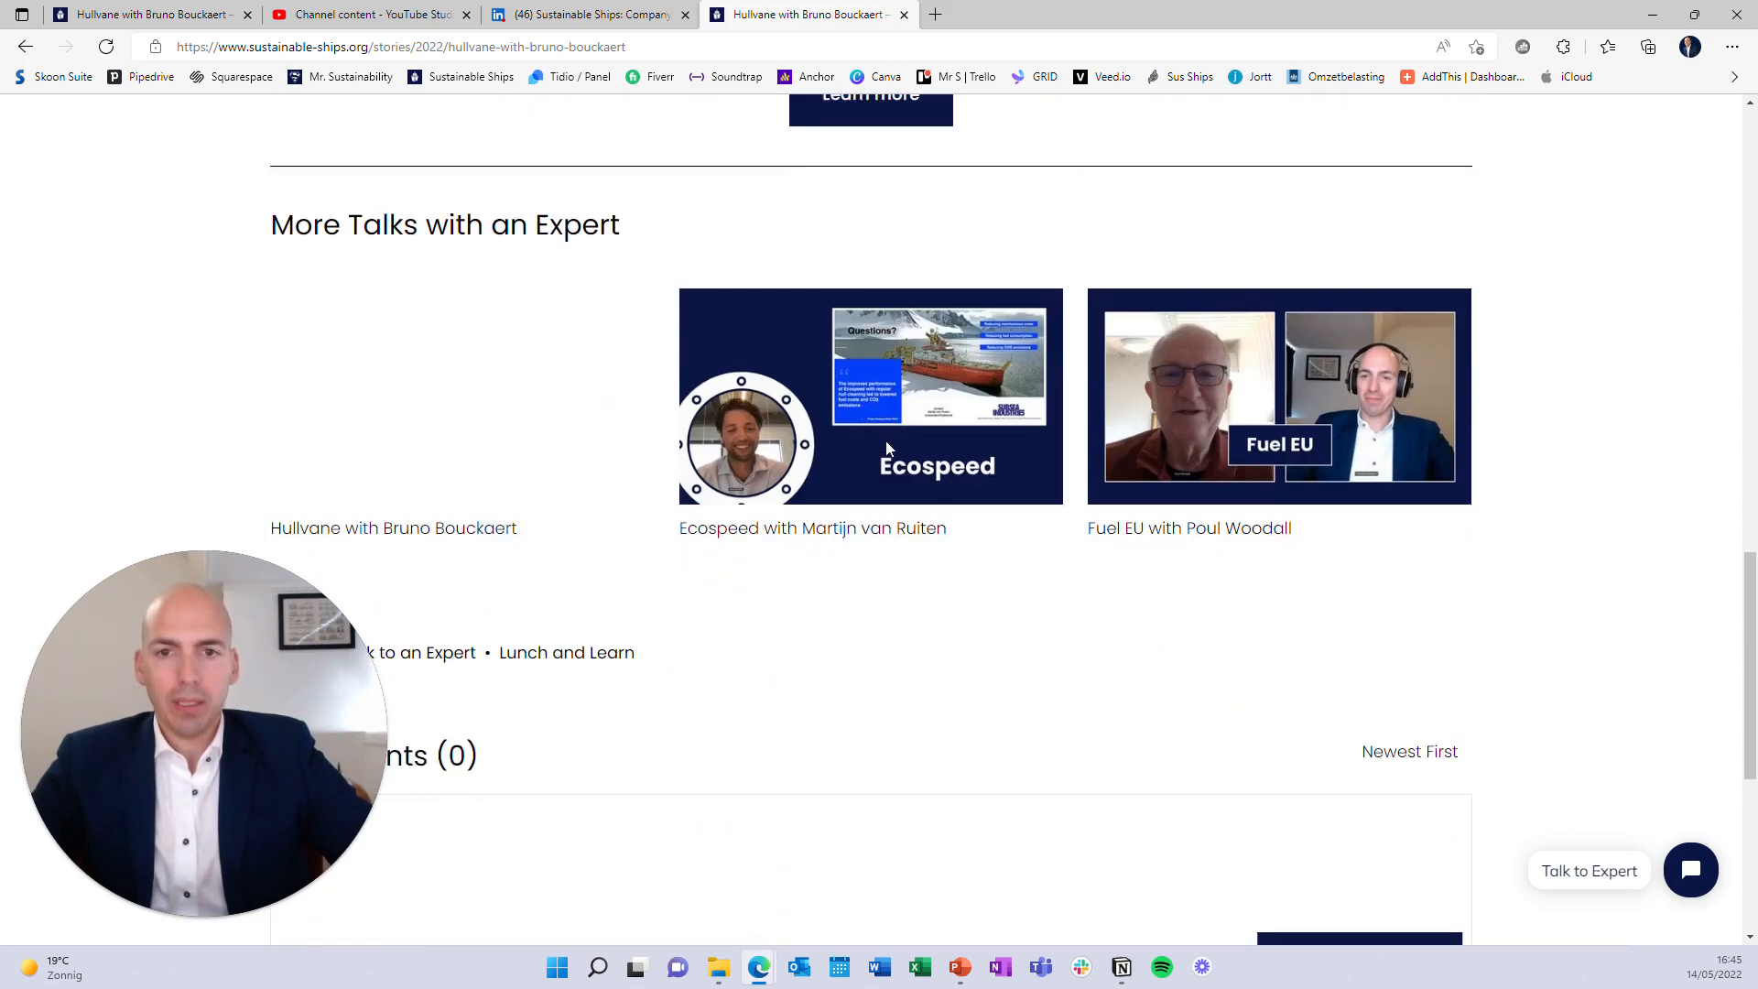
scroll(461, 492, "up", 1)
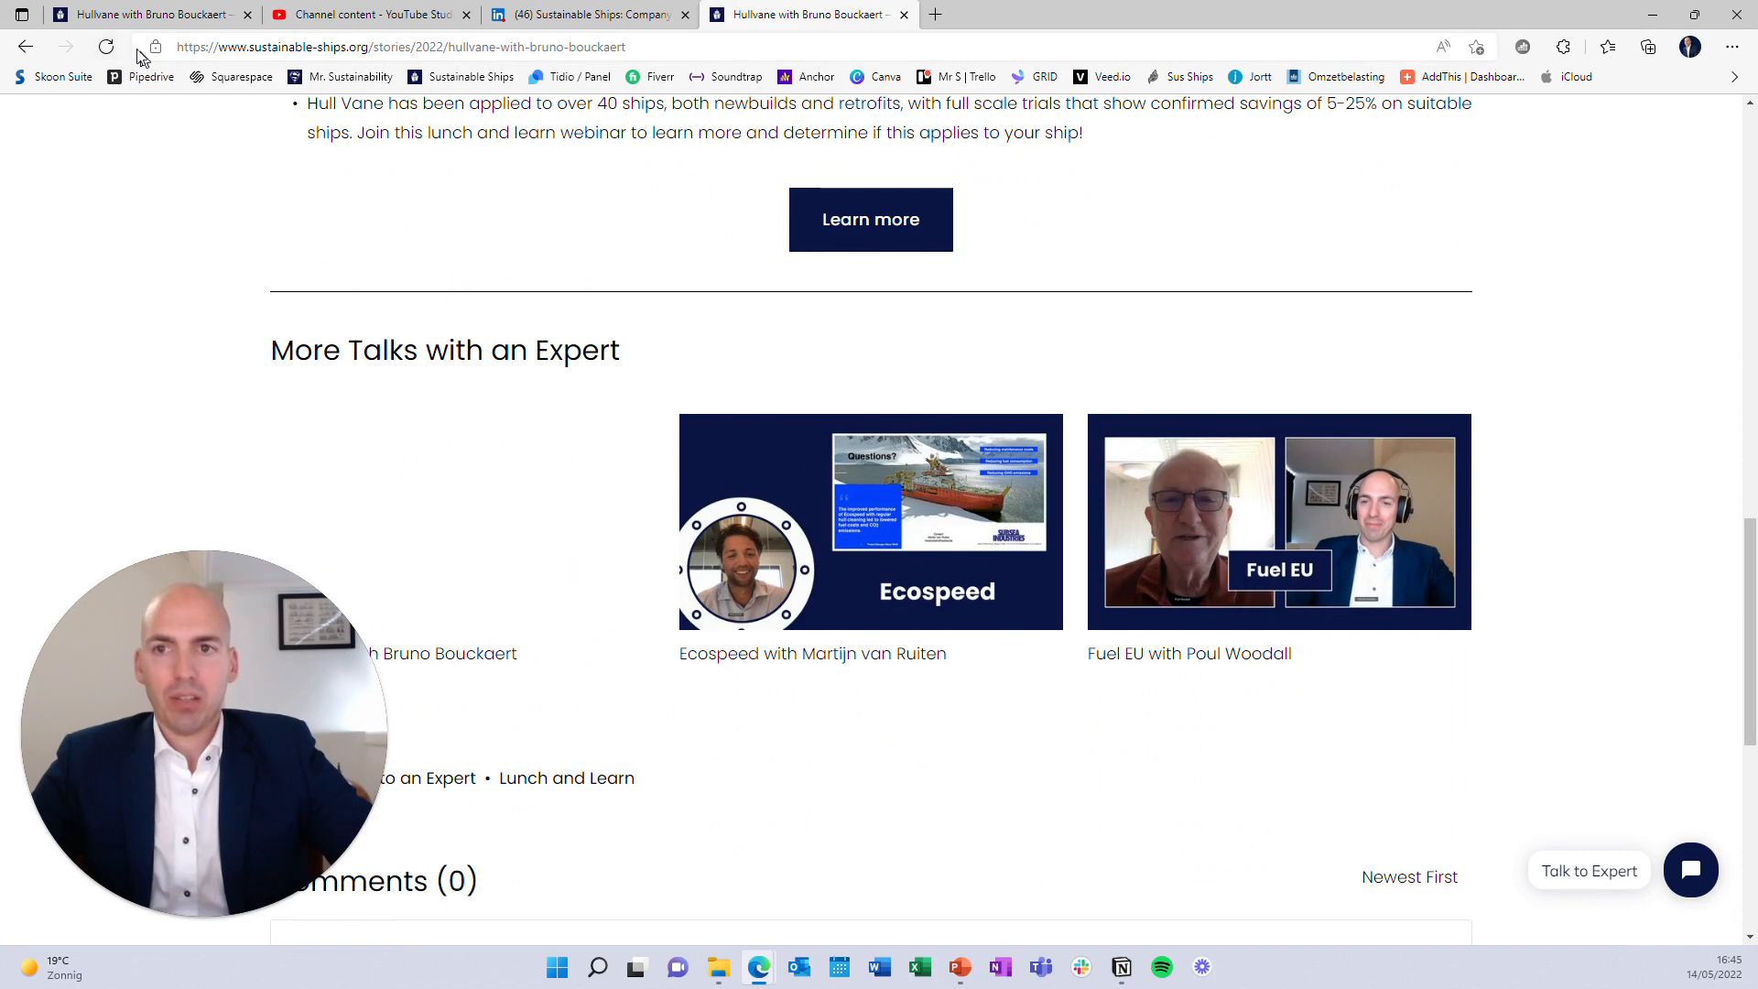
left_click(106, 47)
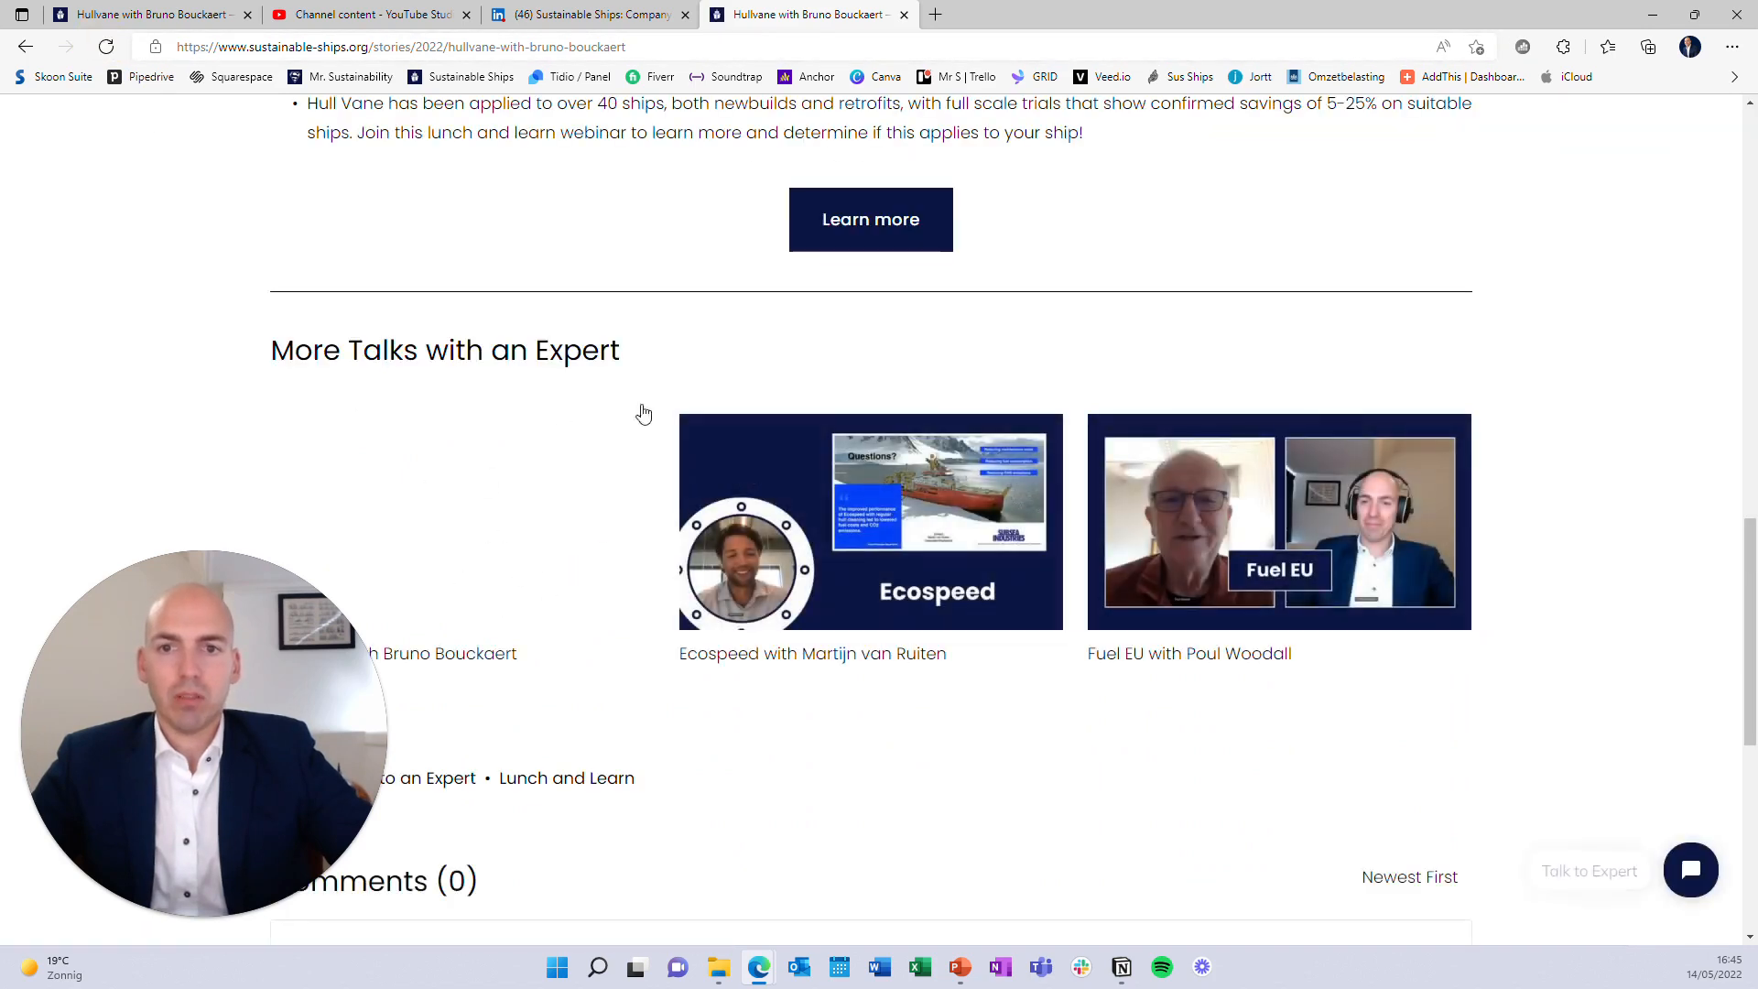
left_click(186, 20)
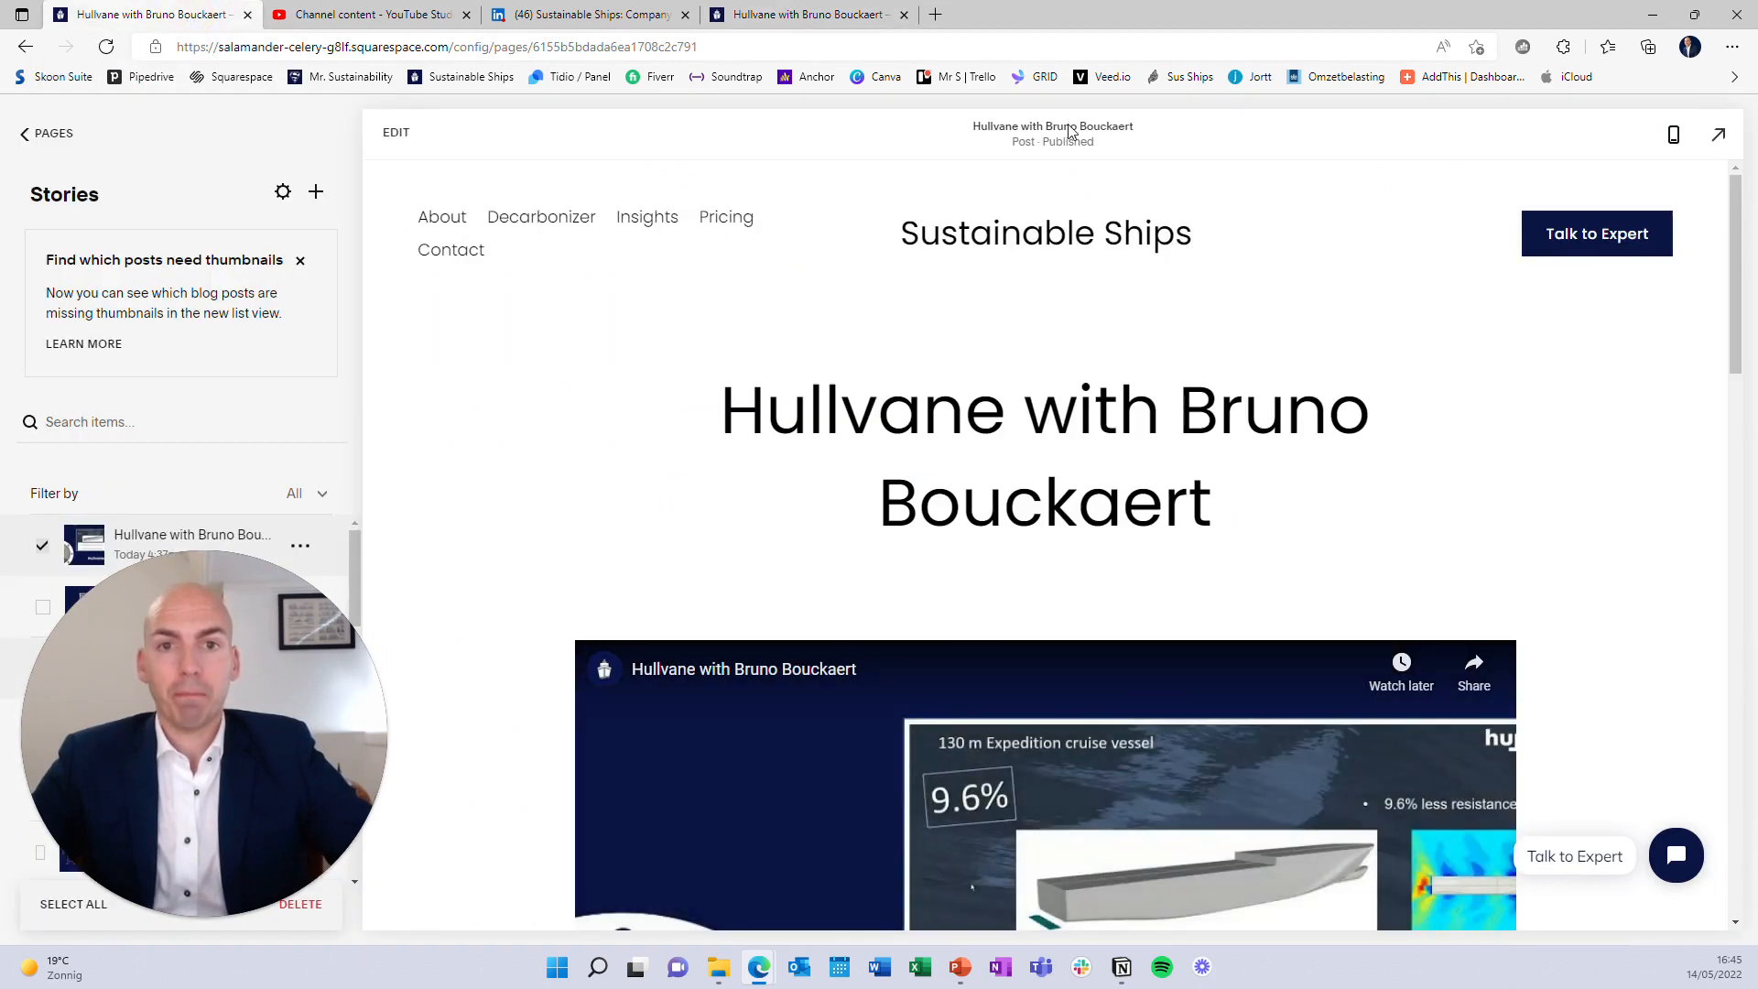
Swap the featured image for the Hullvane guest thumbnail, save, and finish editing
left_click(396, 131)
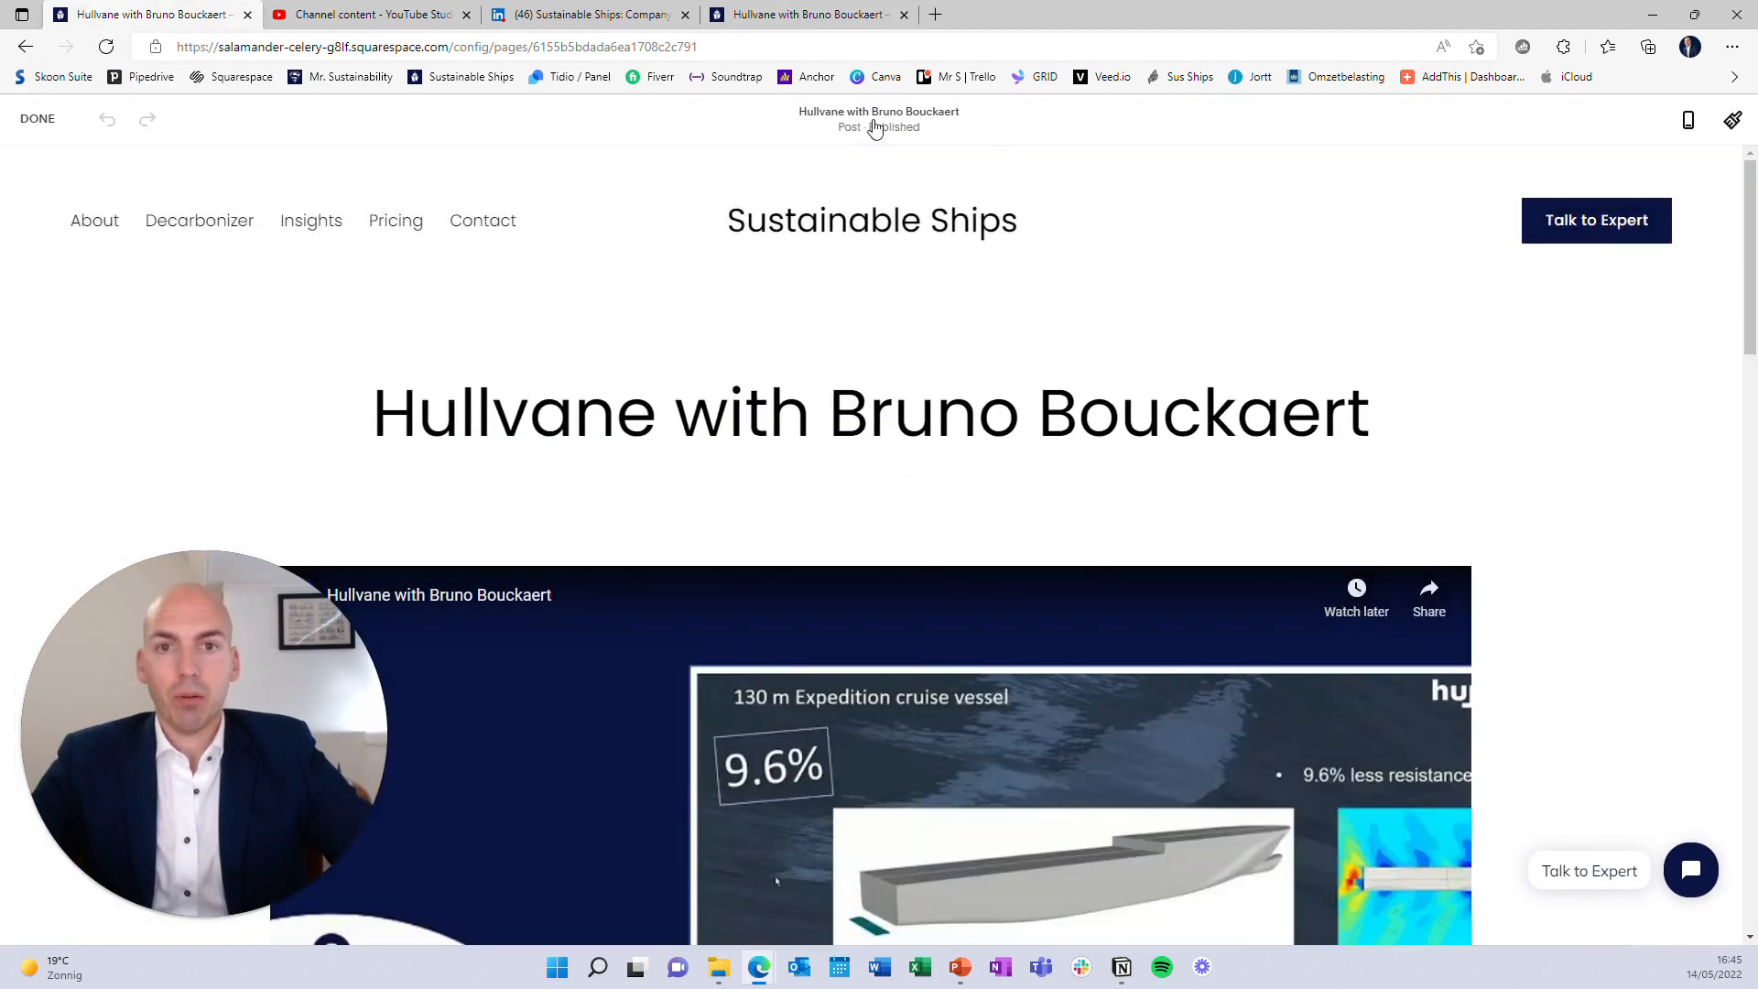
left_click(872, 119)
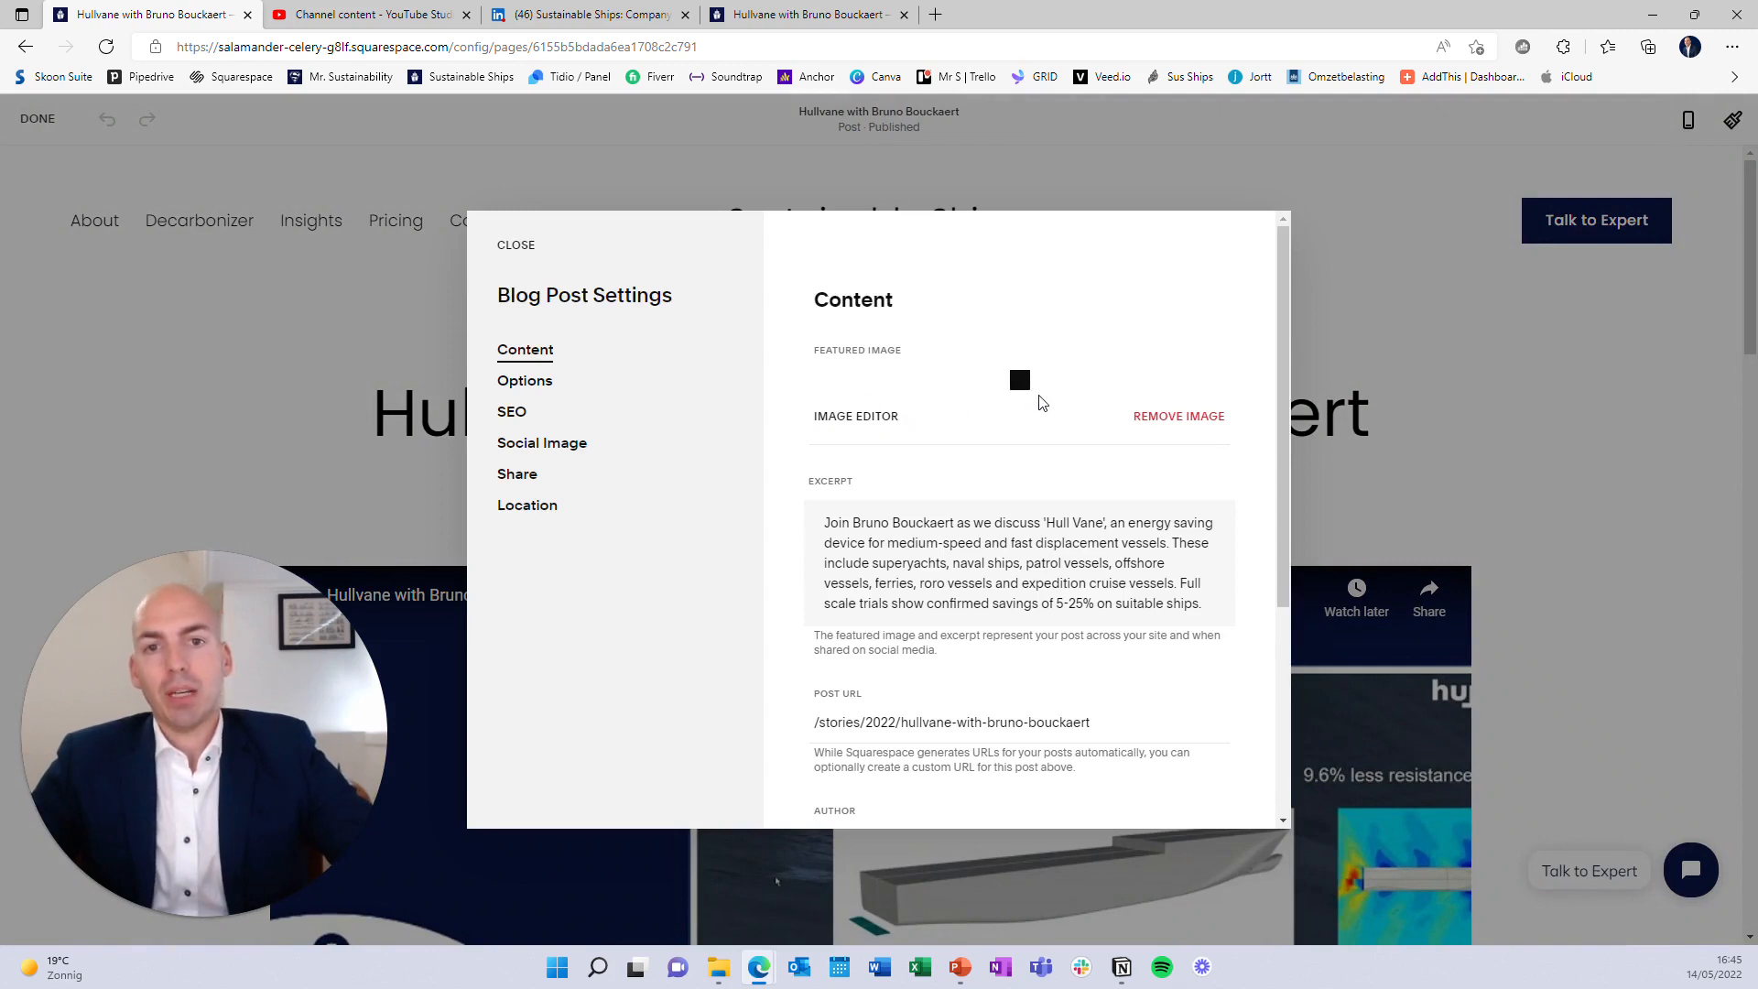
left_click(1161, 416)
left_click(1023, 442)
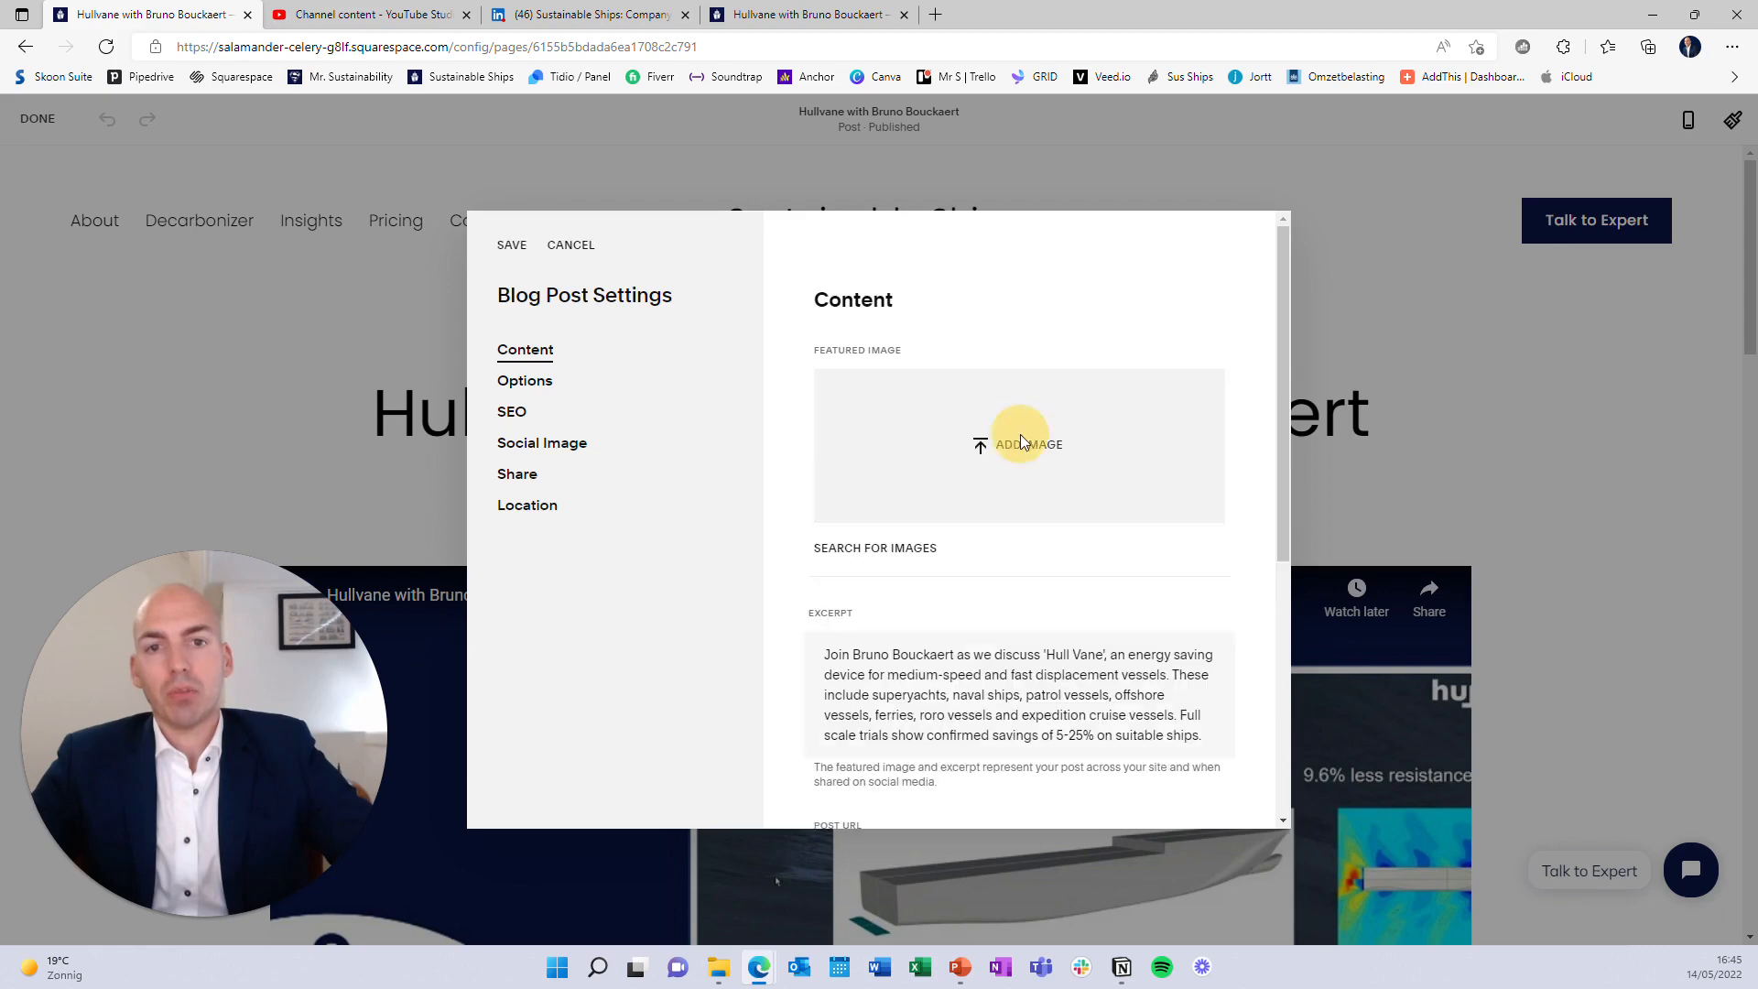
double_click(437, 170)
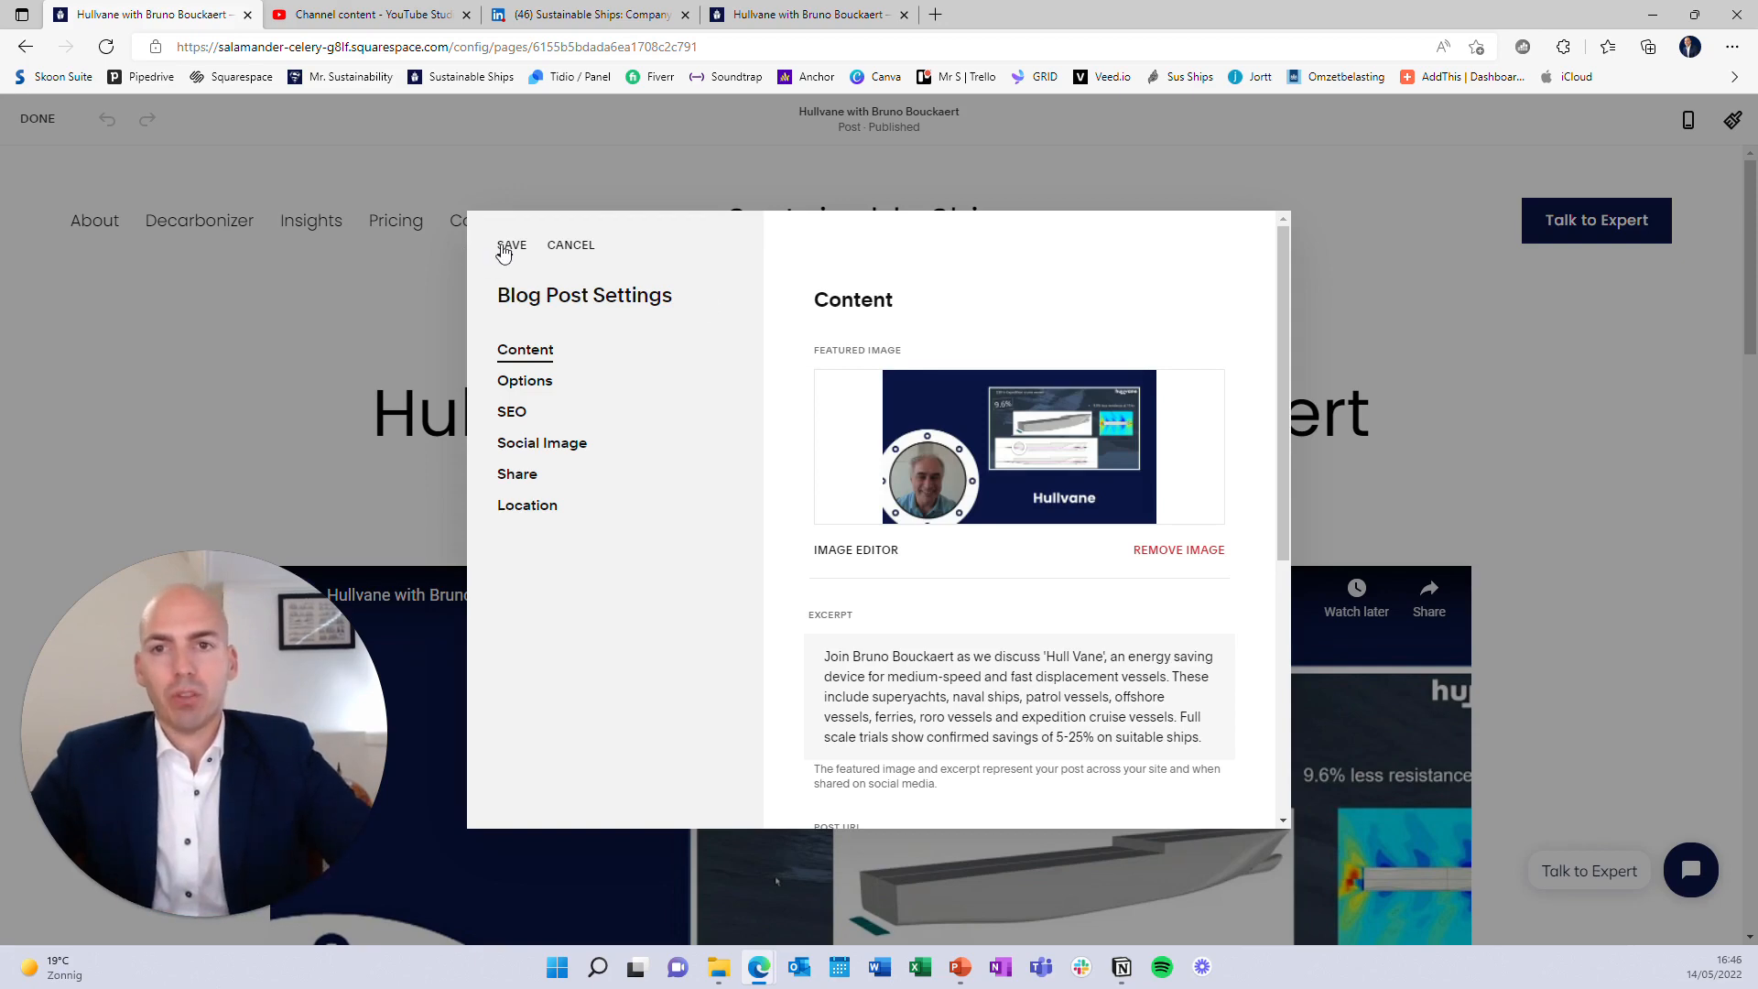
left_click(505, 245)
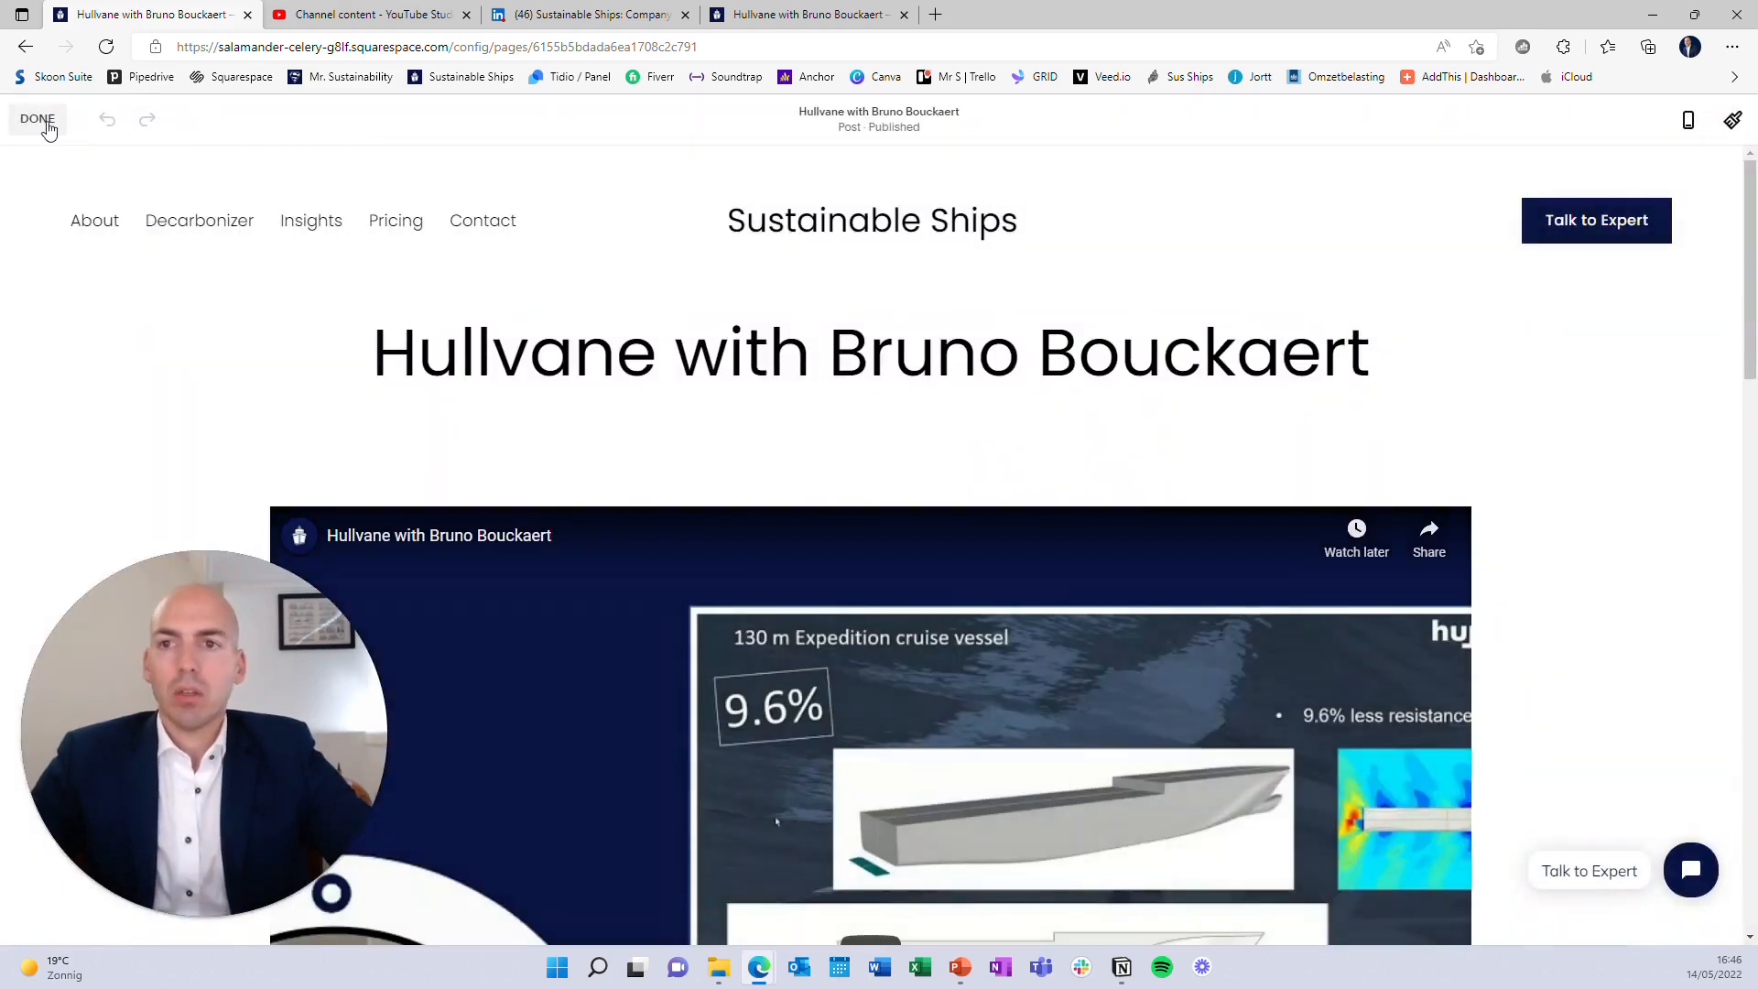
left_click(41, 121)
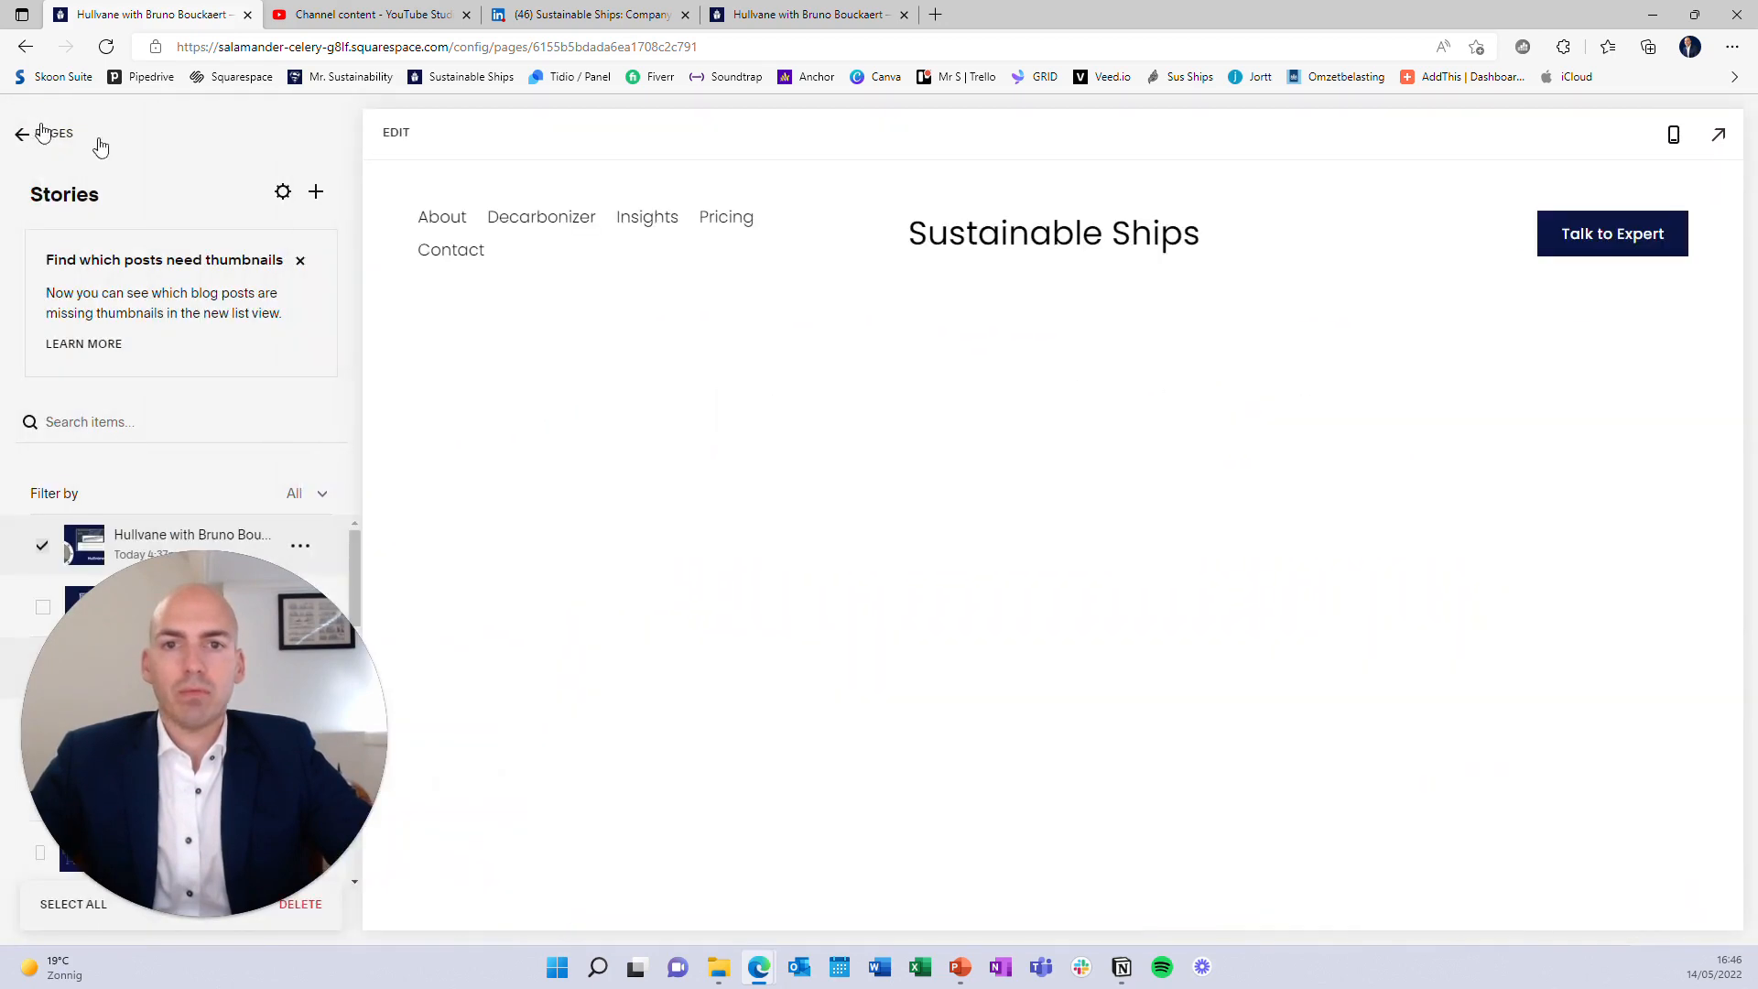
Reload the live Hullvane story to see the updated thumbnail
left_click(769, 15)
left_click(106, 47)
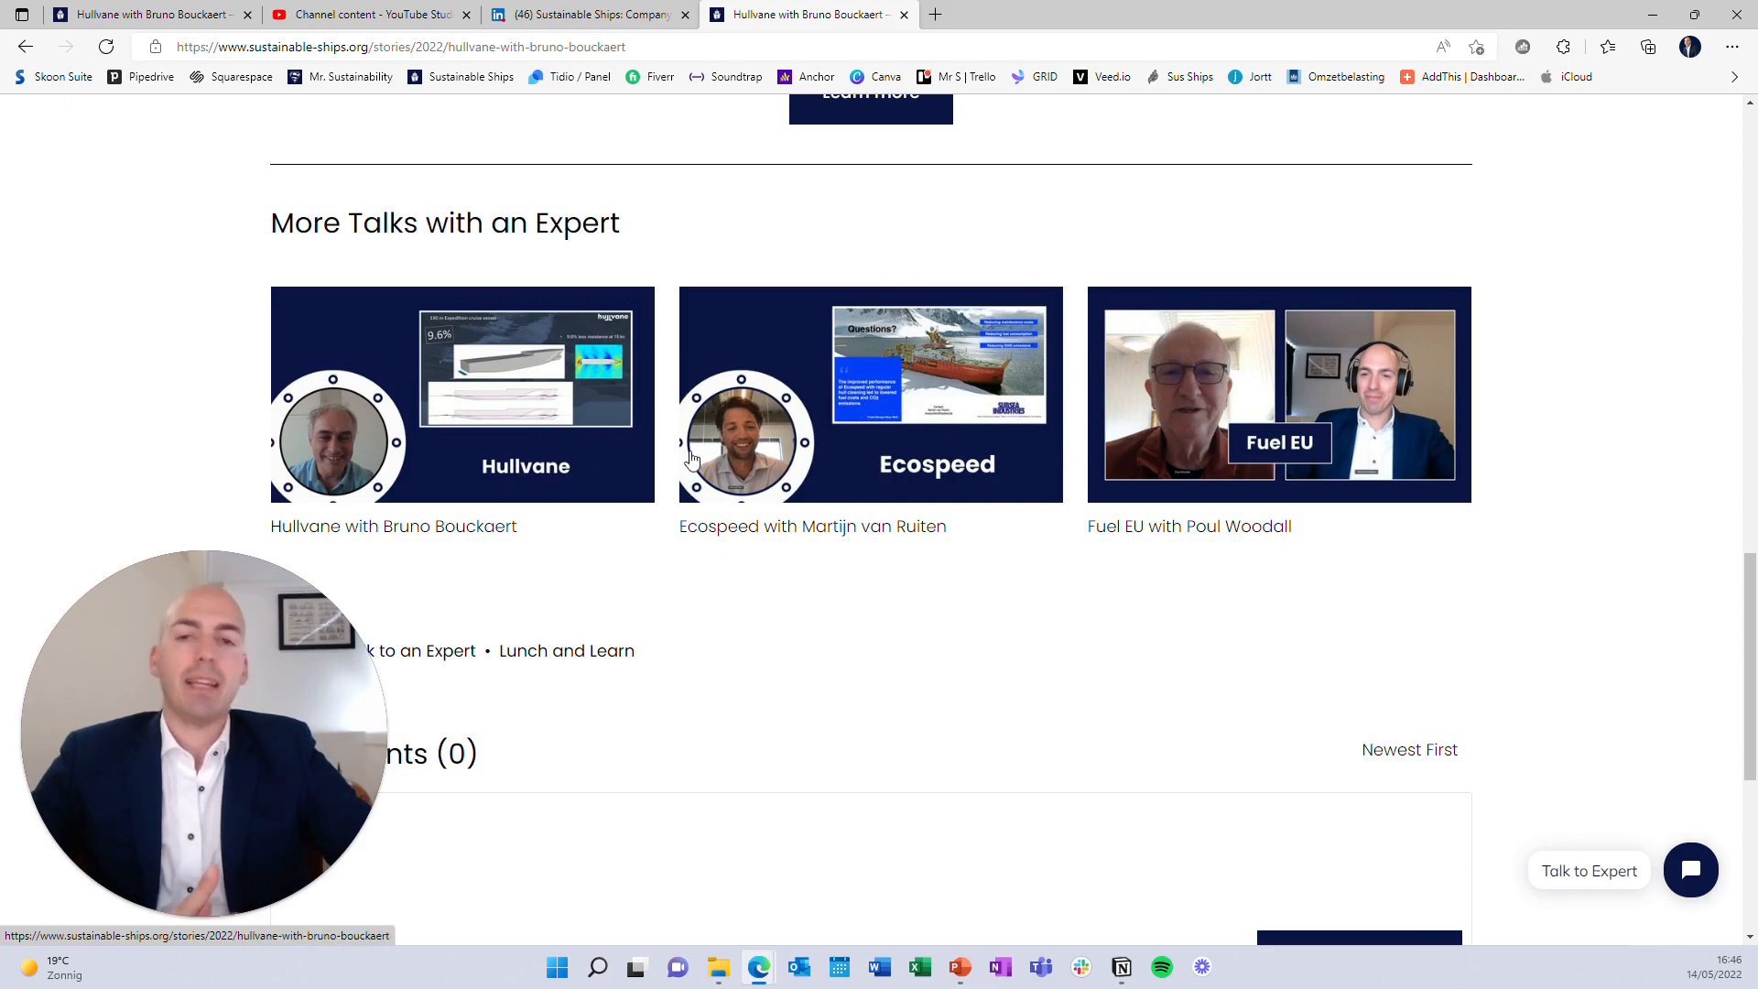
scroll(870, 506, "up", 1)
scroll(869, 508, "up", 13)
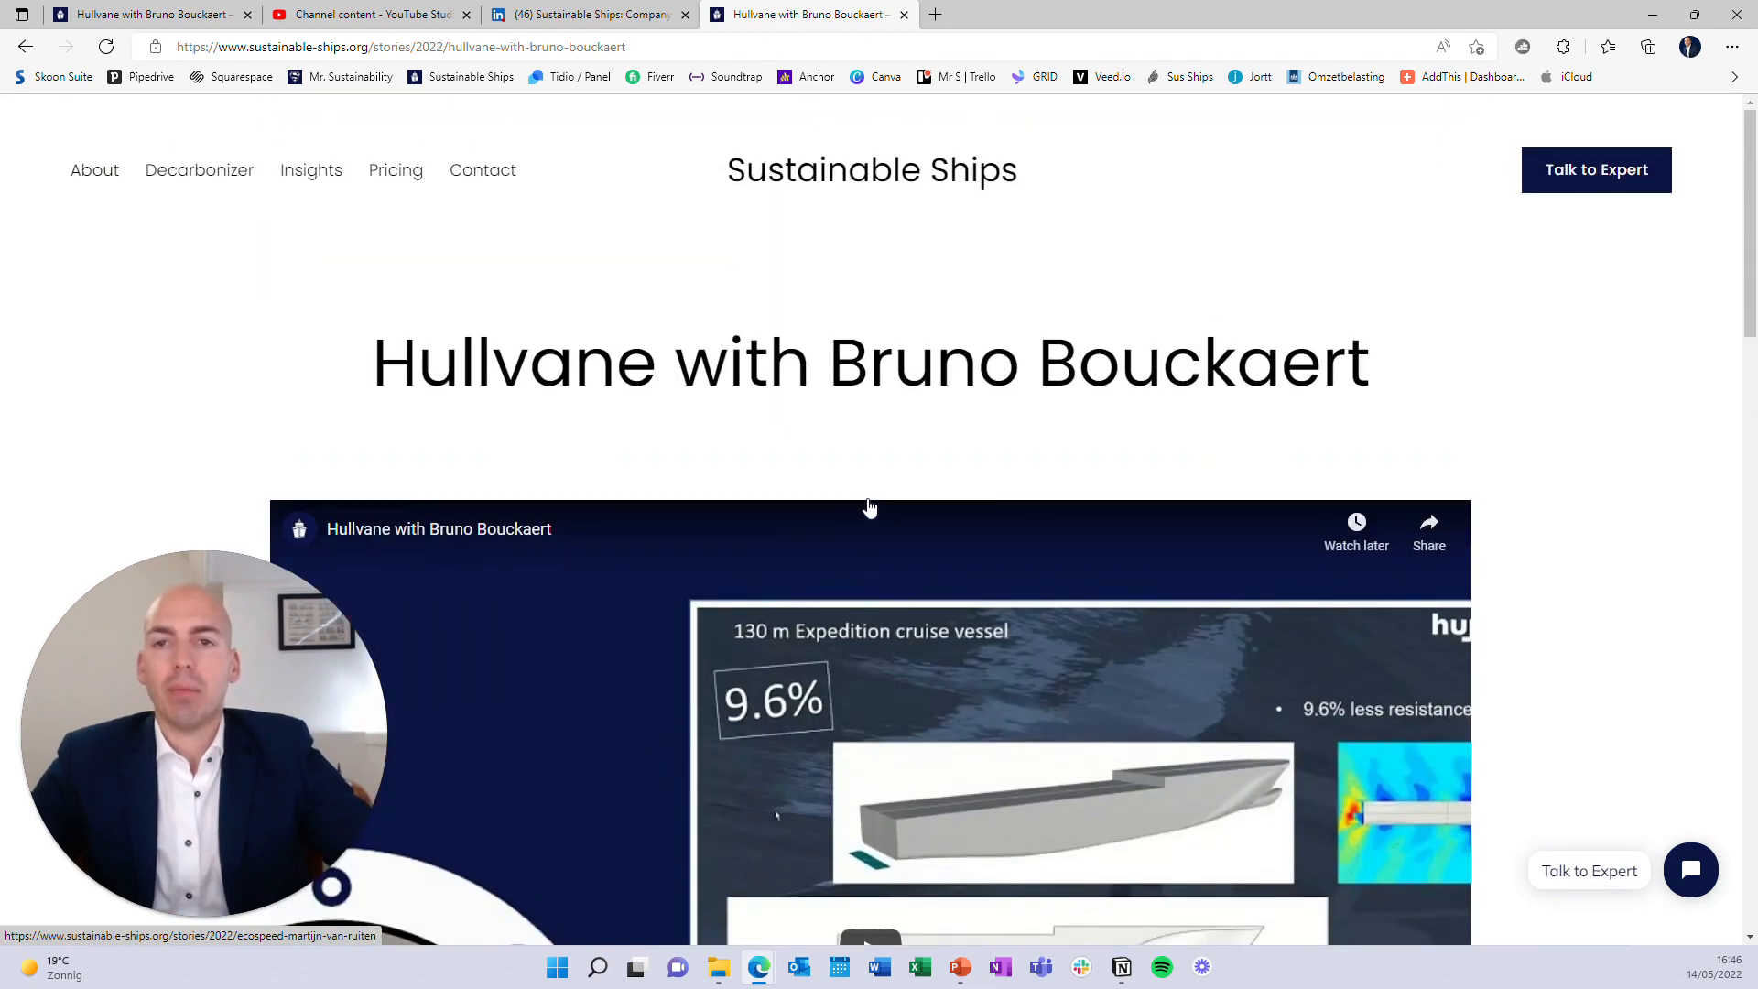
Trim the address to /stories/ and find the Hullvane card listed first
left_click(487, 46)
left_click_drag(692, 47, 436, 83)
key("BackSpace")
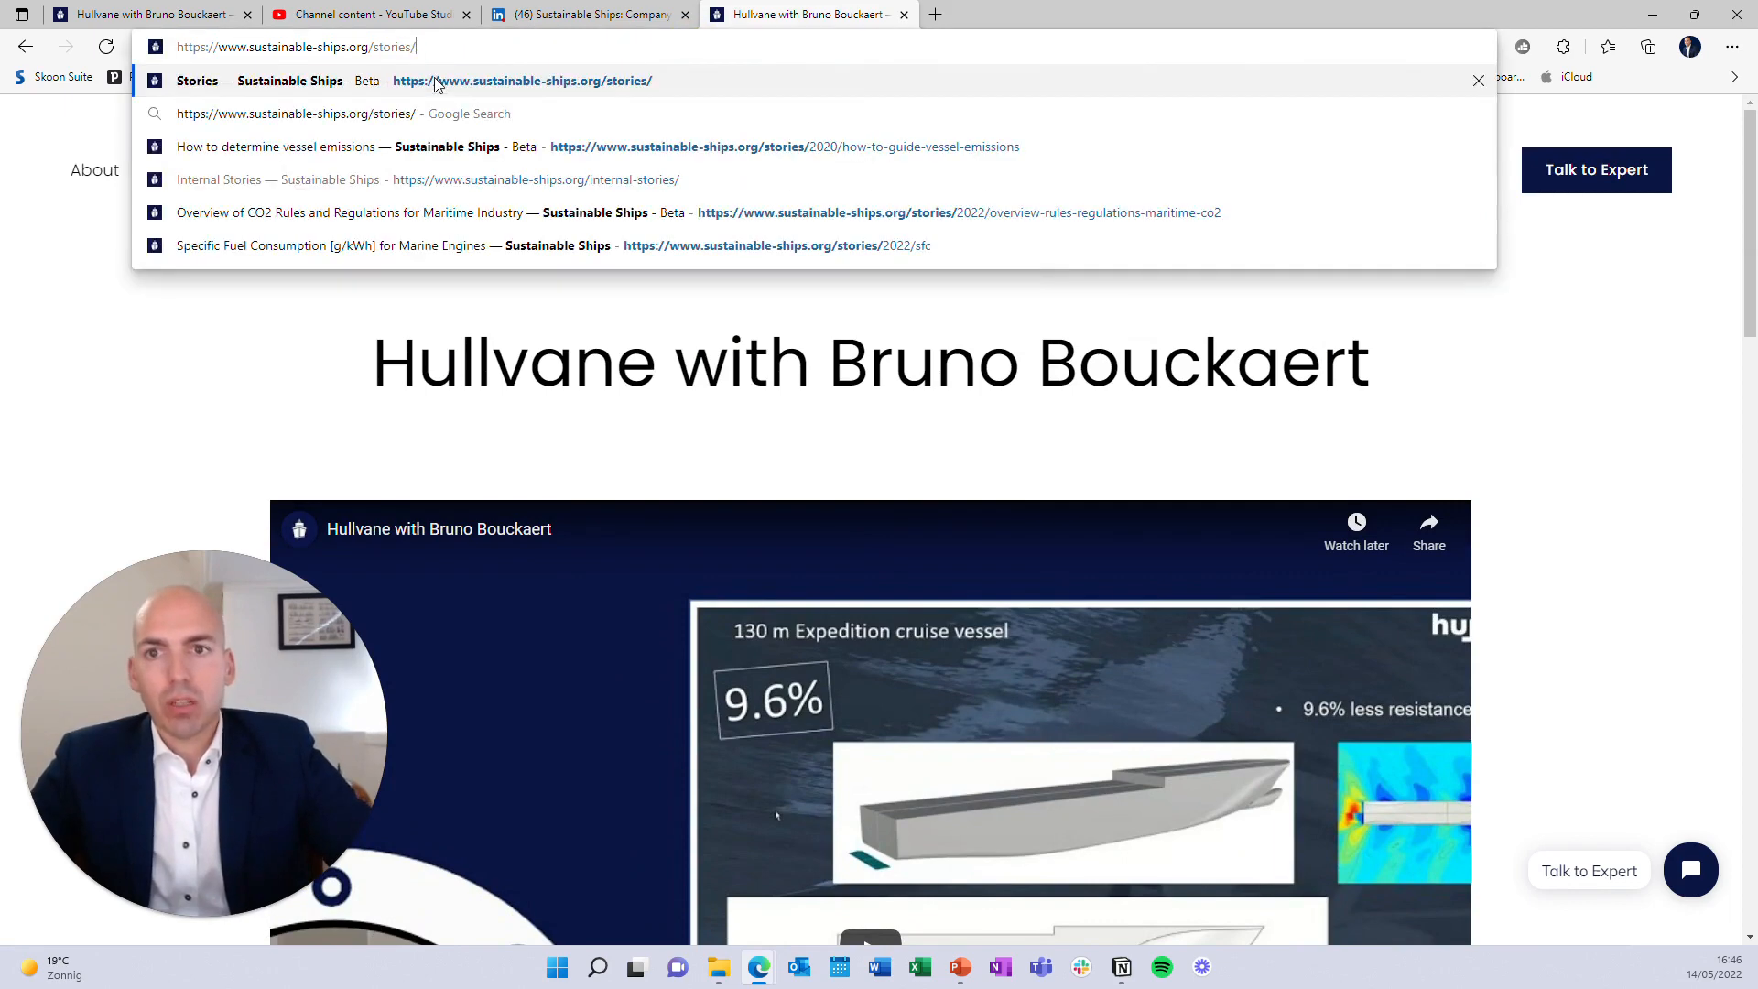
left_click(436, 83)
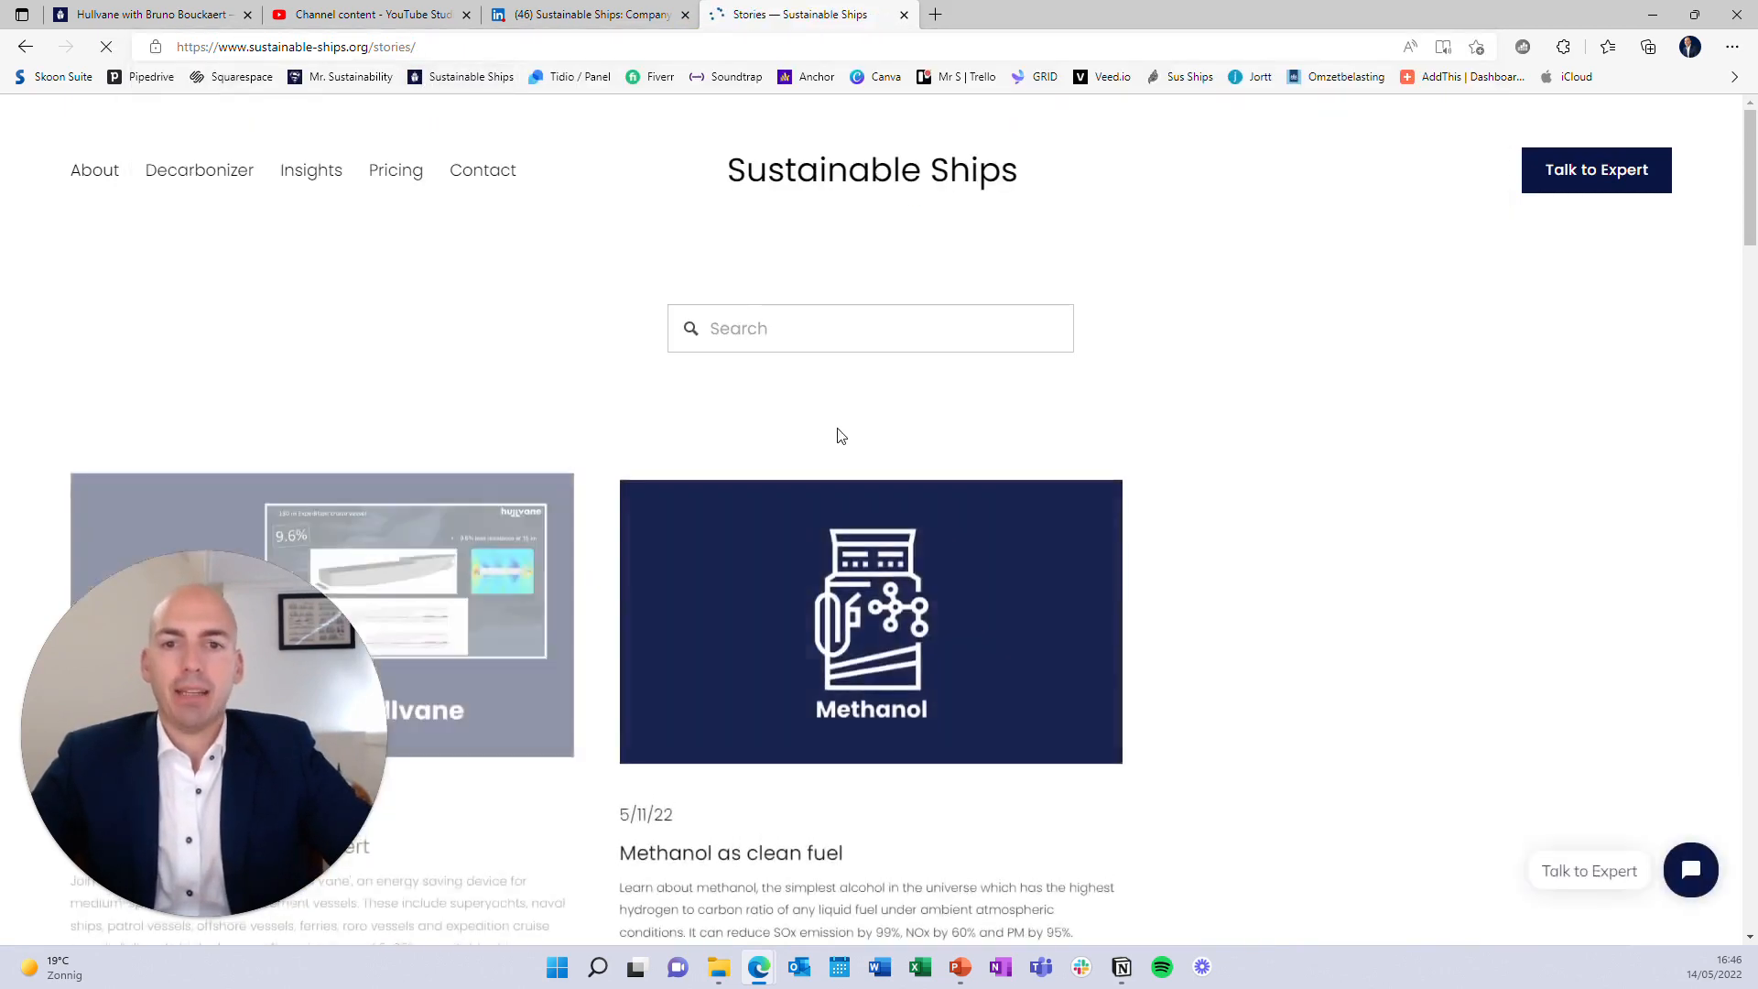
scroll(824, 428, "down", 3)
scroll(345, 365, "down", 3)
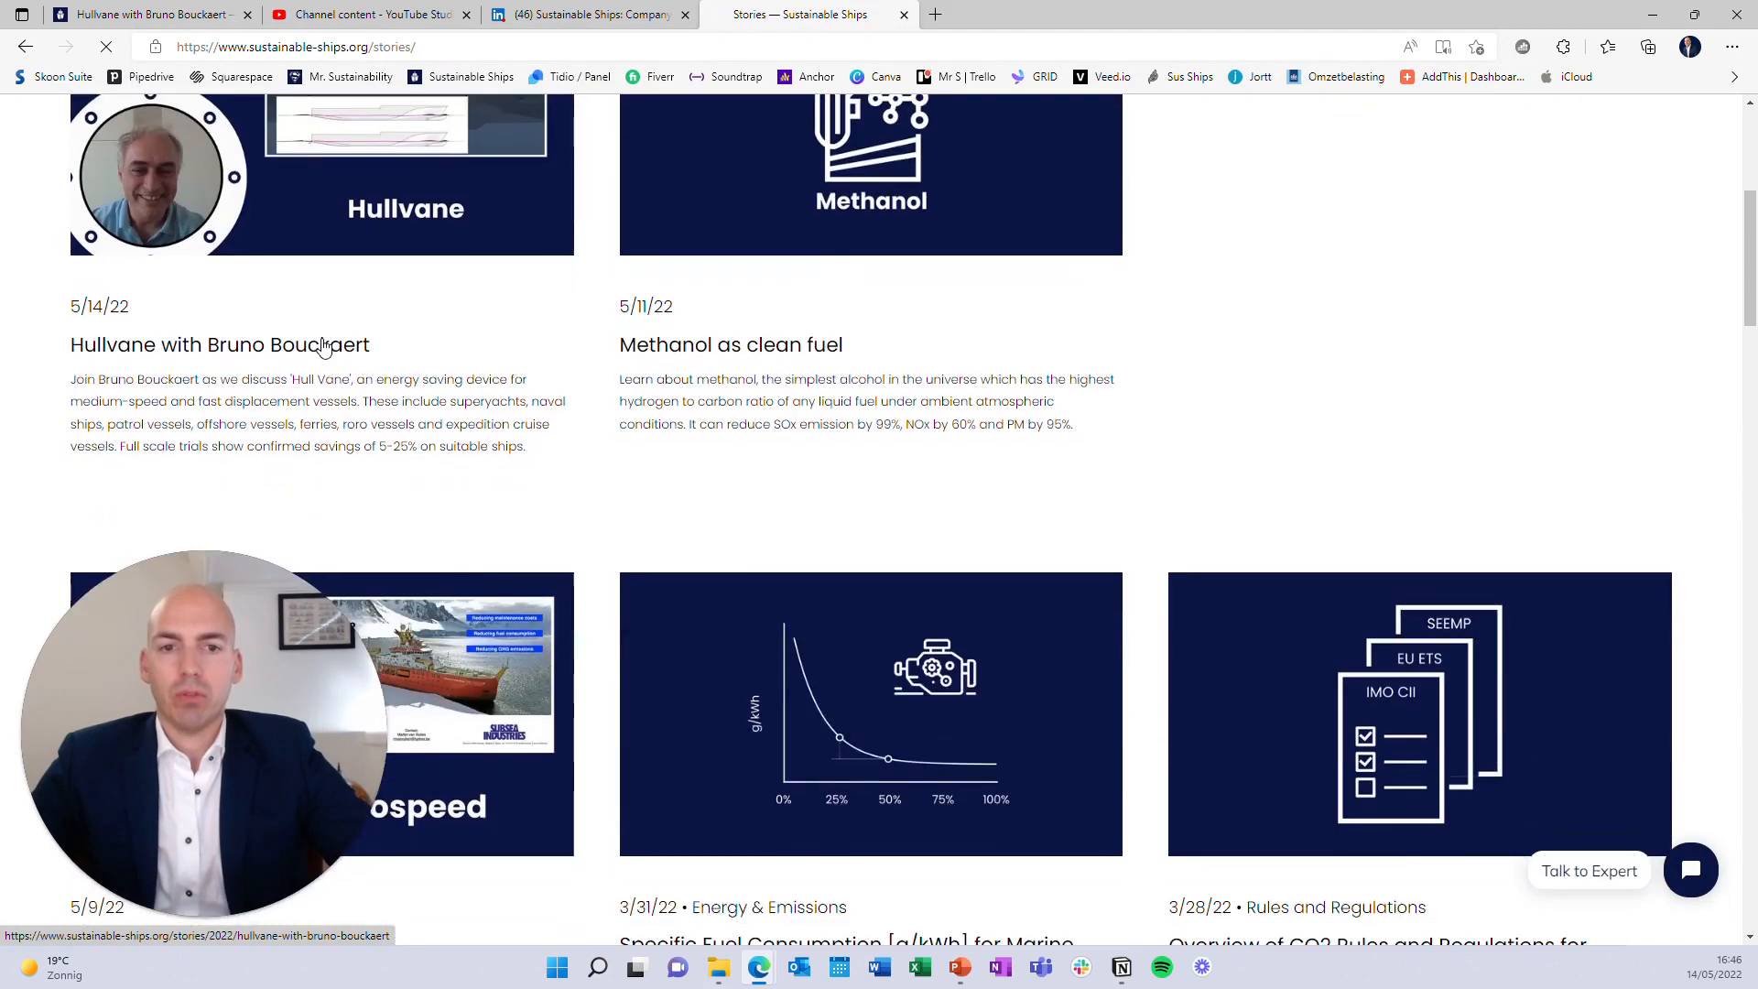
scroll(322, 346, "up", 6)
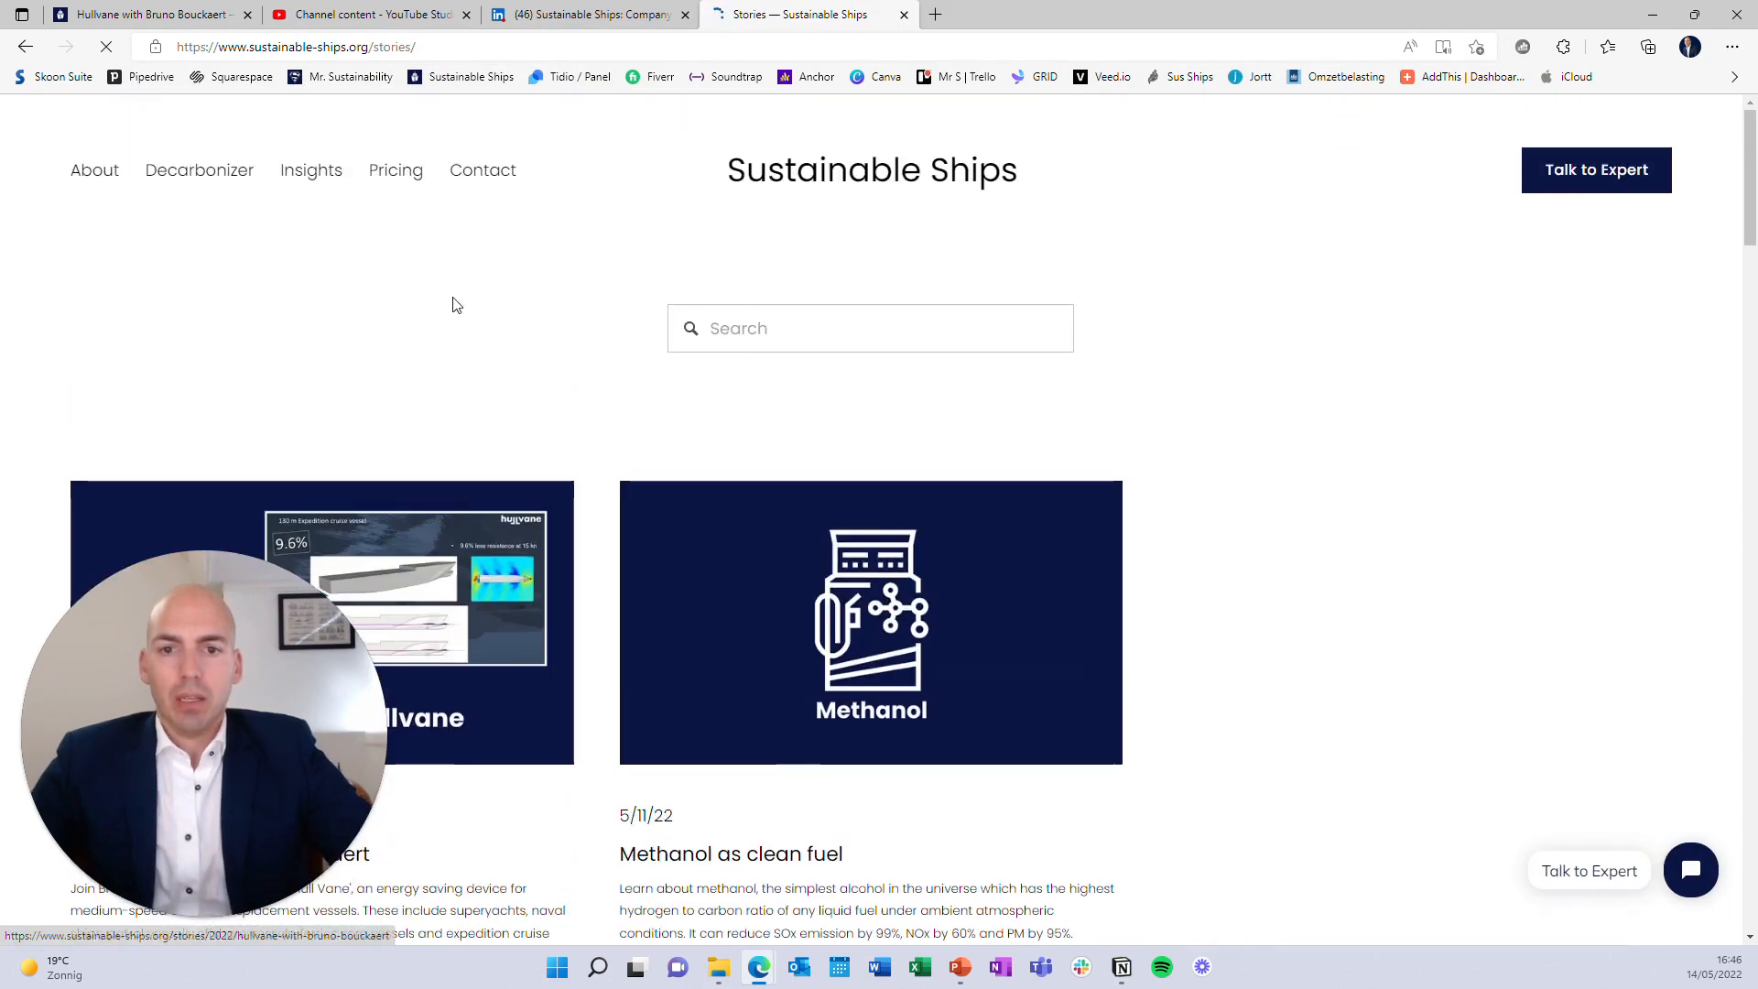
scroll(456, 305, "down", 3)
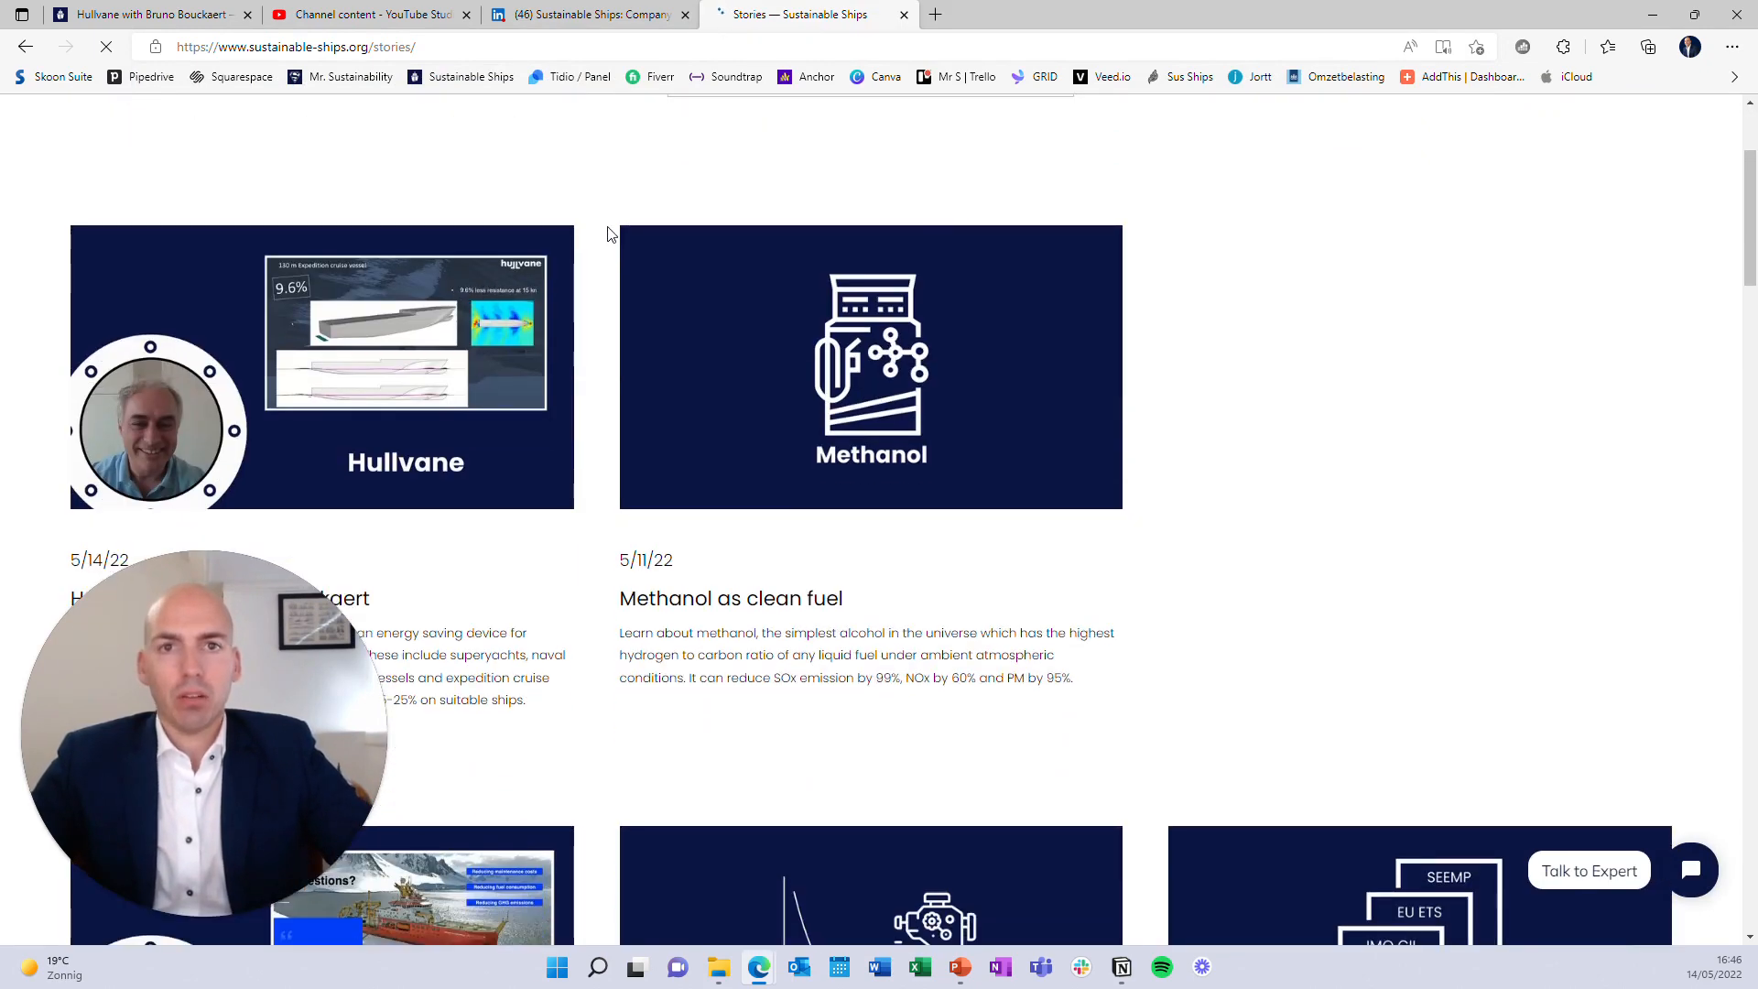